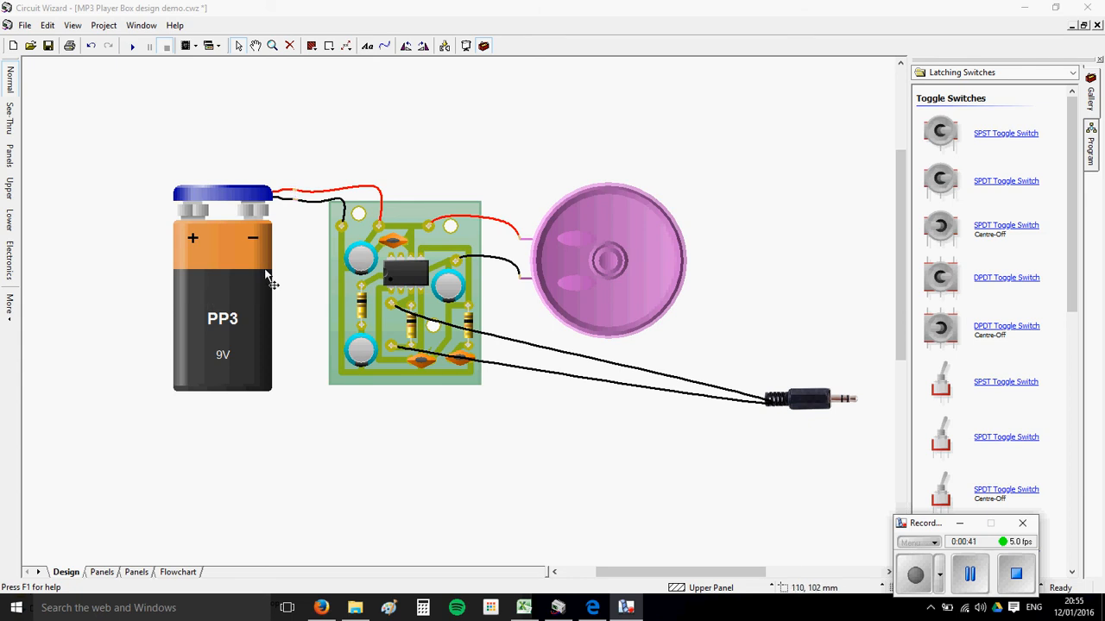
- Examine the layout of the battery, circuit board, speaker and audio jack on the Design page
mouse_move(243, 273)
left_mouse_down()
mouse_move(270, 276)
mouse_move(244, 272)
left_mouse_up()
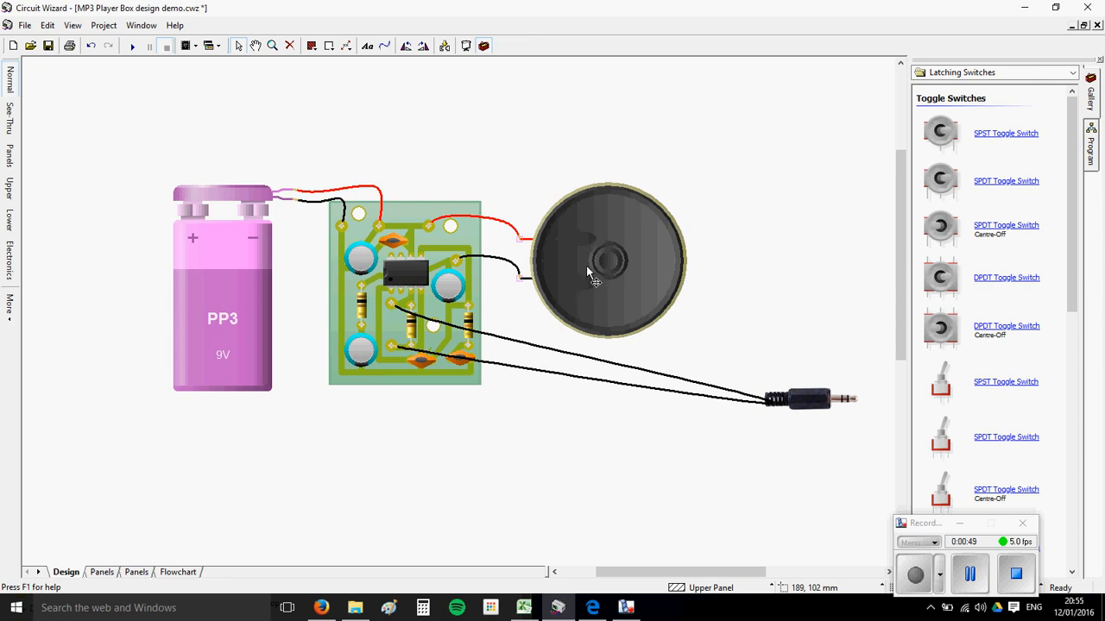
mouse_move(588, 271)
scroll(586, 353, "down", 2)
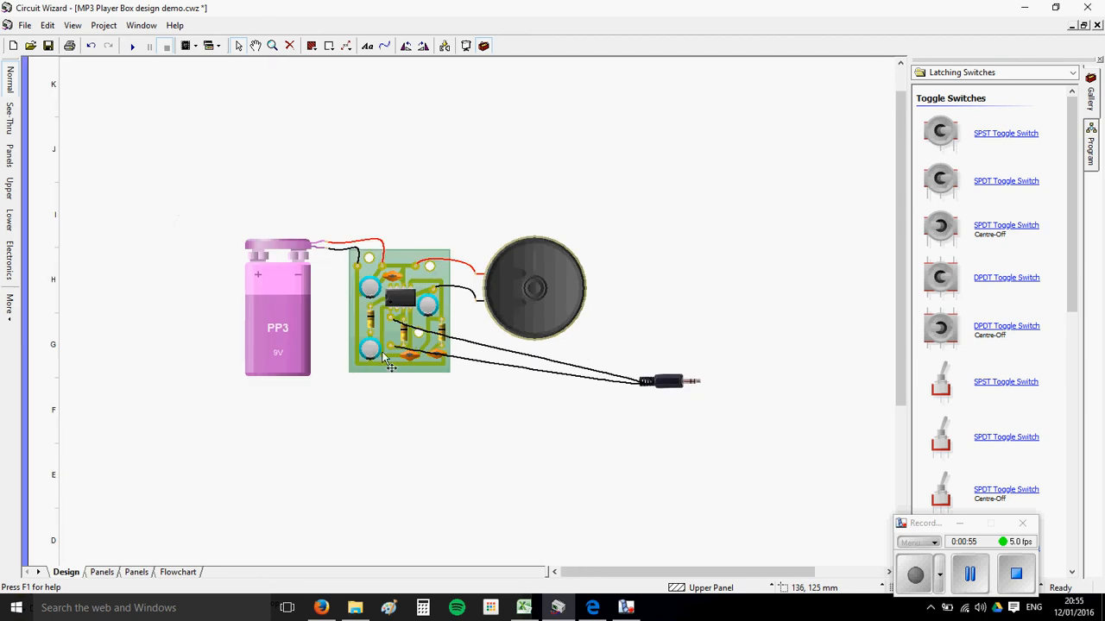
scroll(452, 361, "up", 2)
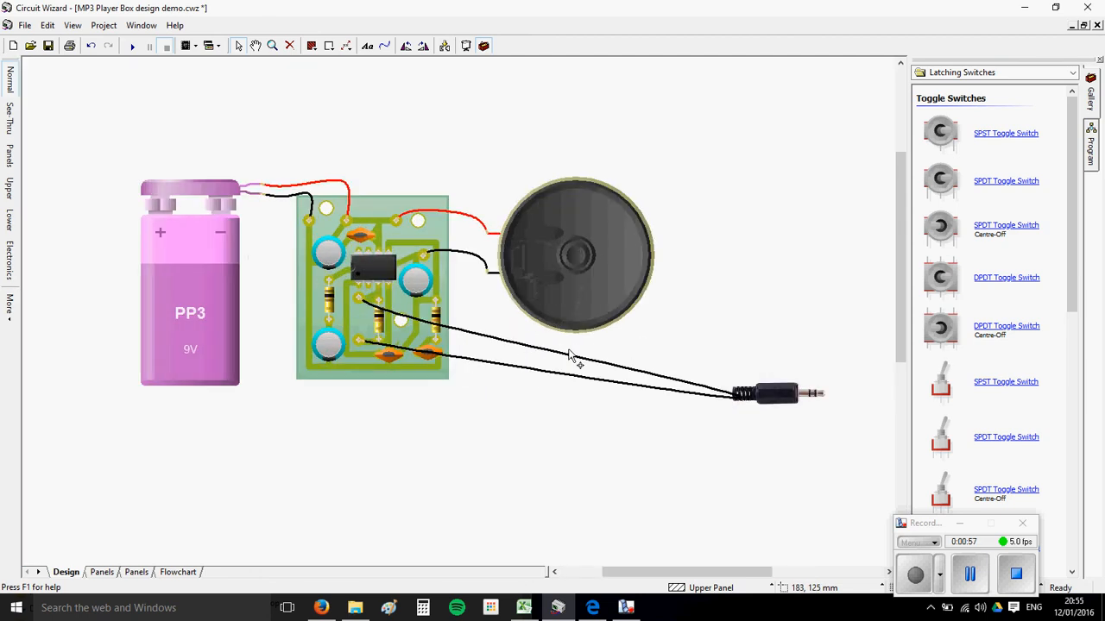
left_click_drag(492, 341, 532, 337)
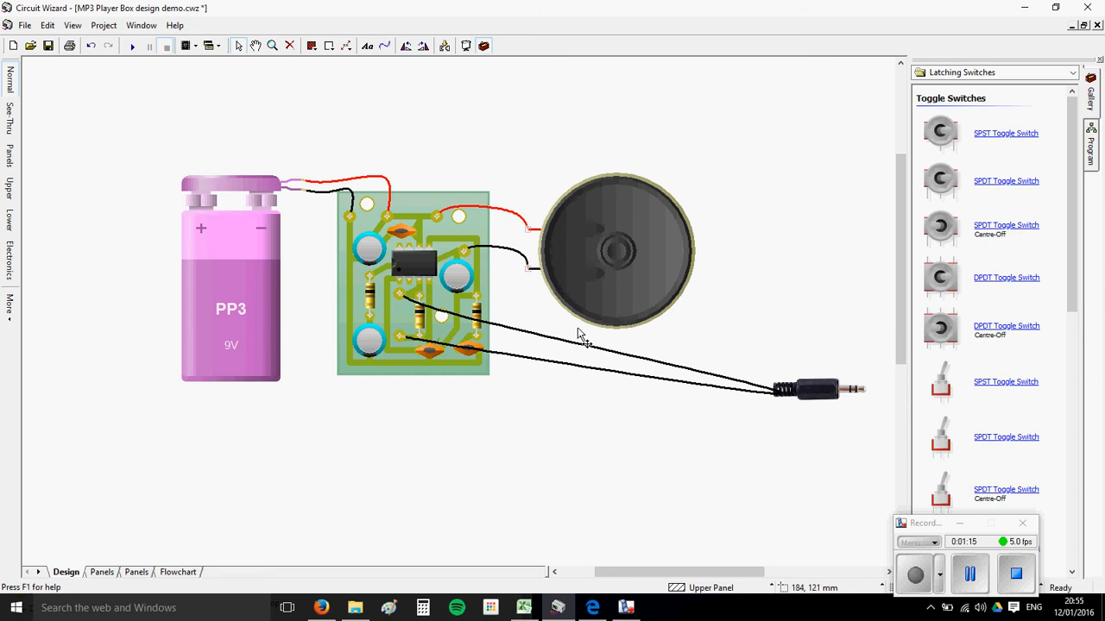
mouse_move(449, 285)
scroll(414, 215, "down", 1)
scroll(427, 219, "up", 1)
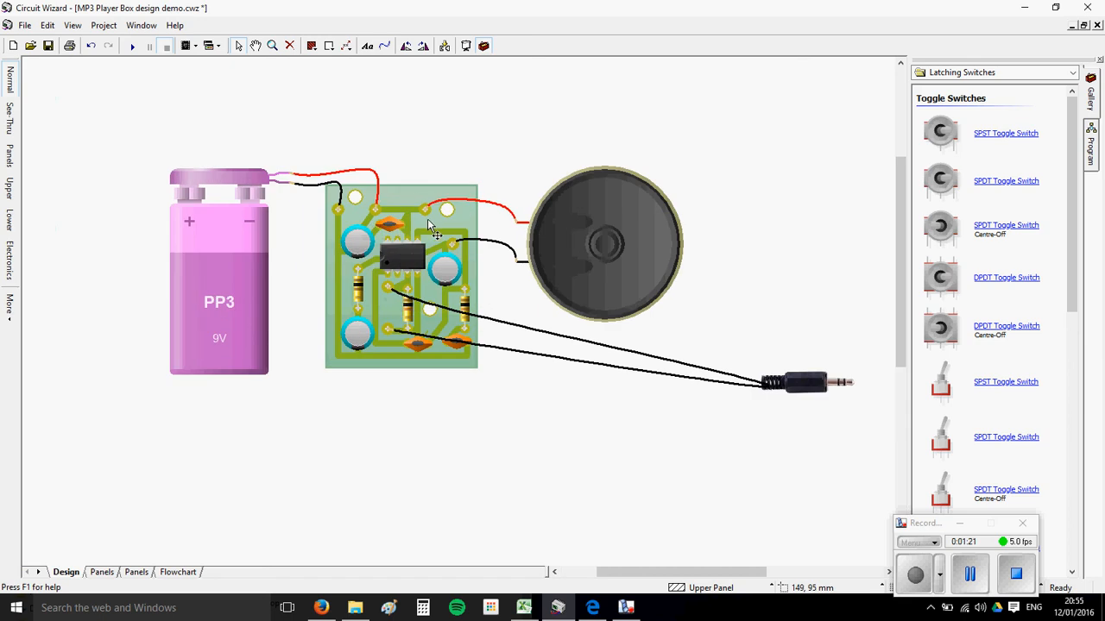
left_click(961, 525)
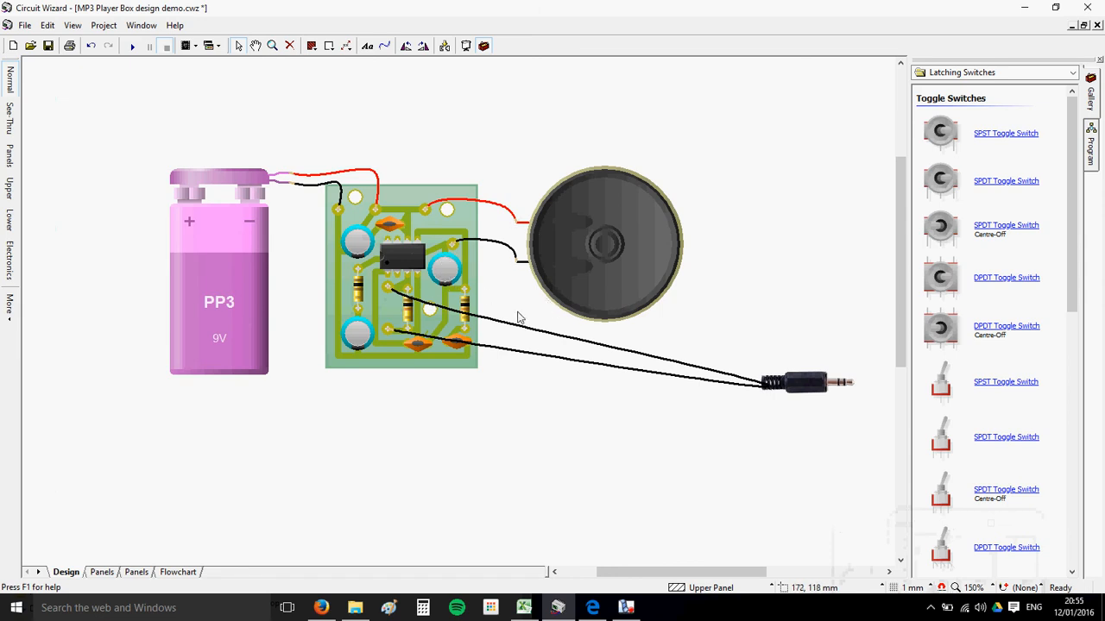
scroll(524, 319, "down", 1)
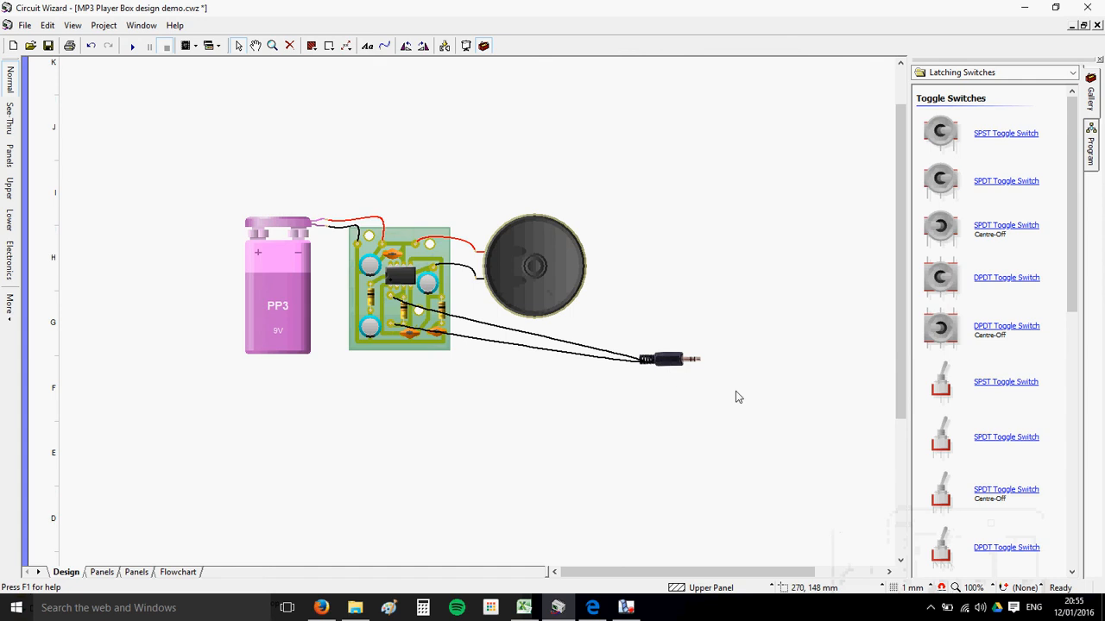
scroll(455, 289, "up", 1)
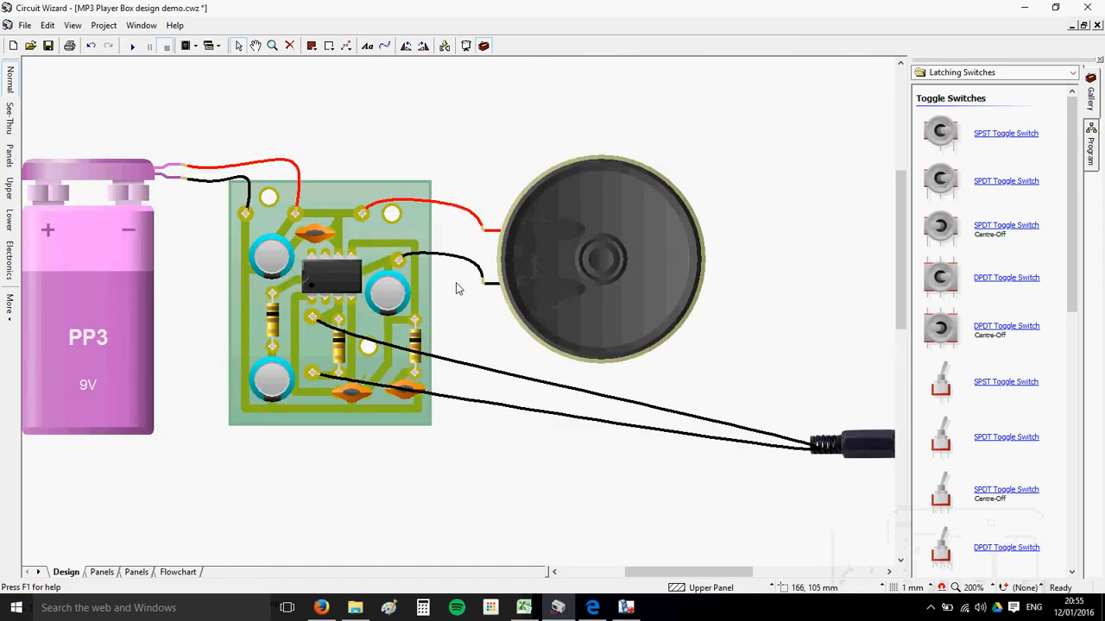
left_click_drag(94, 149, 858, 484)
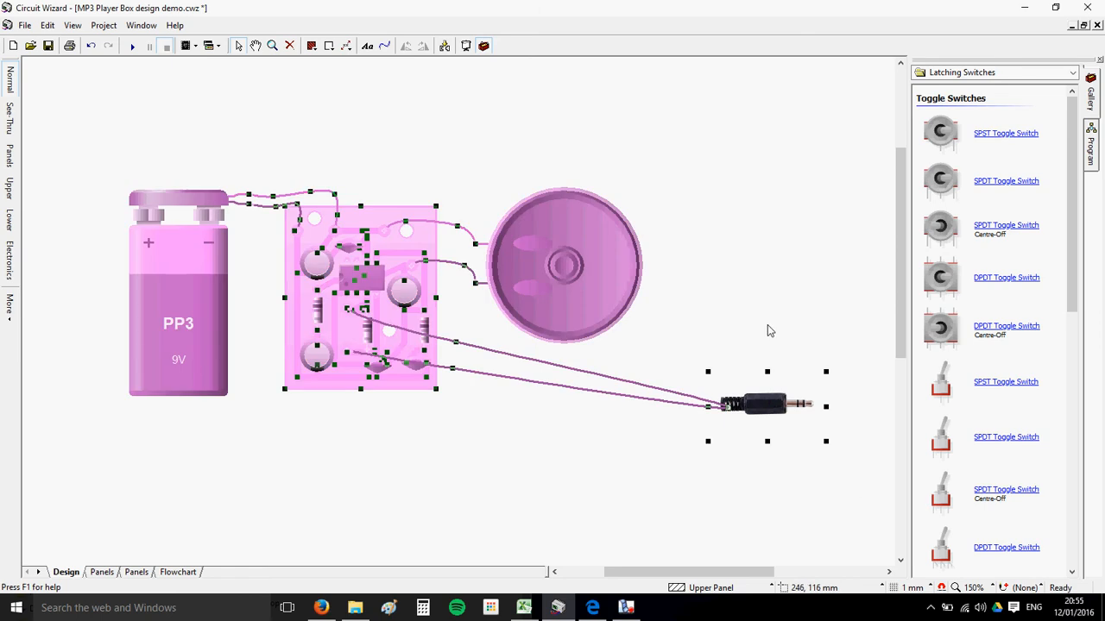
left_click(760, 331)
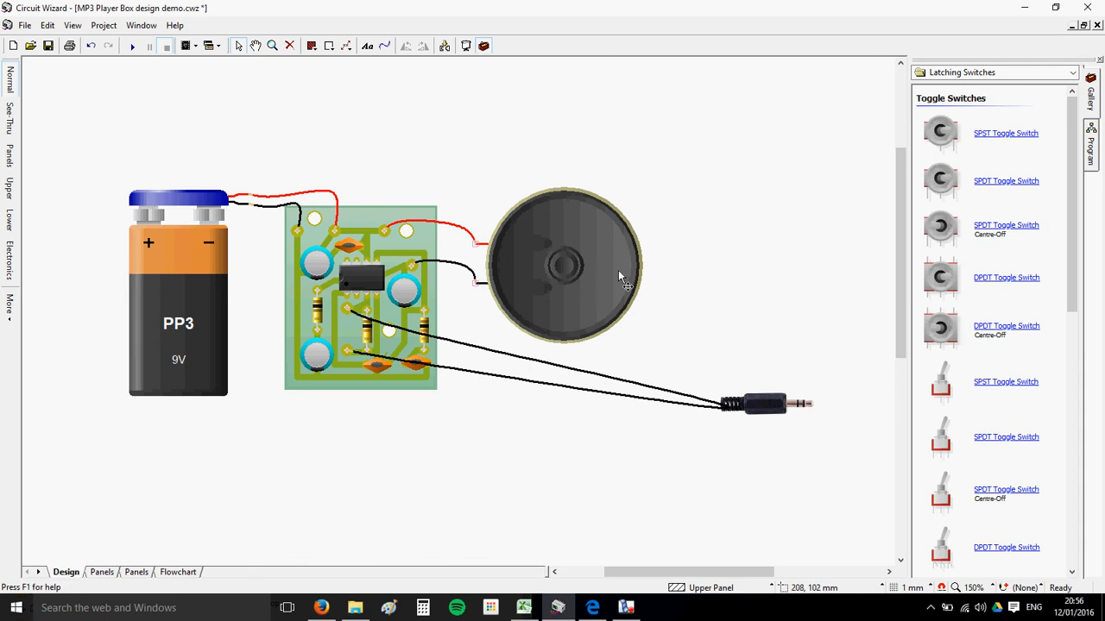
mouse_move(627, 287)
right_click(189, 572)
left_click(221, 492)
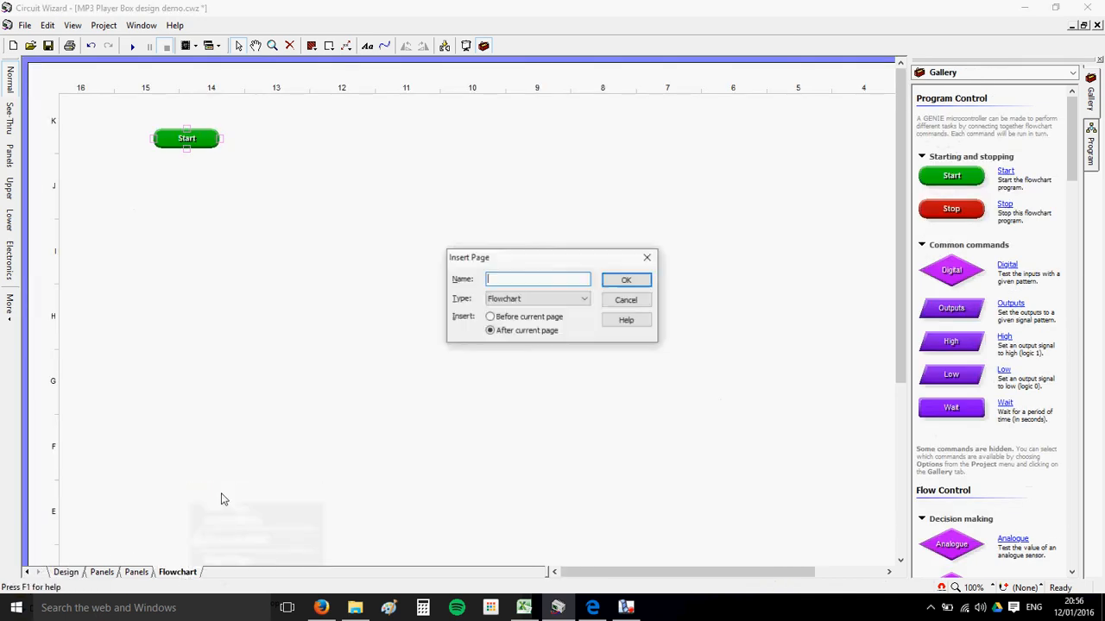
left_click(522, 298)
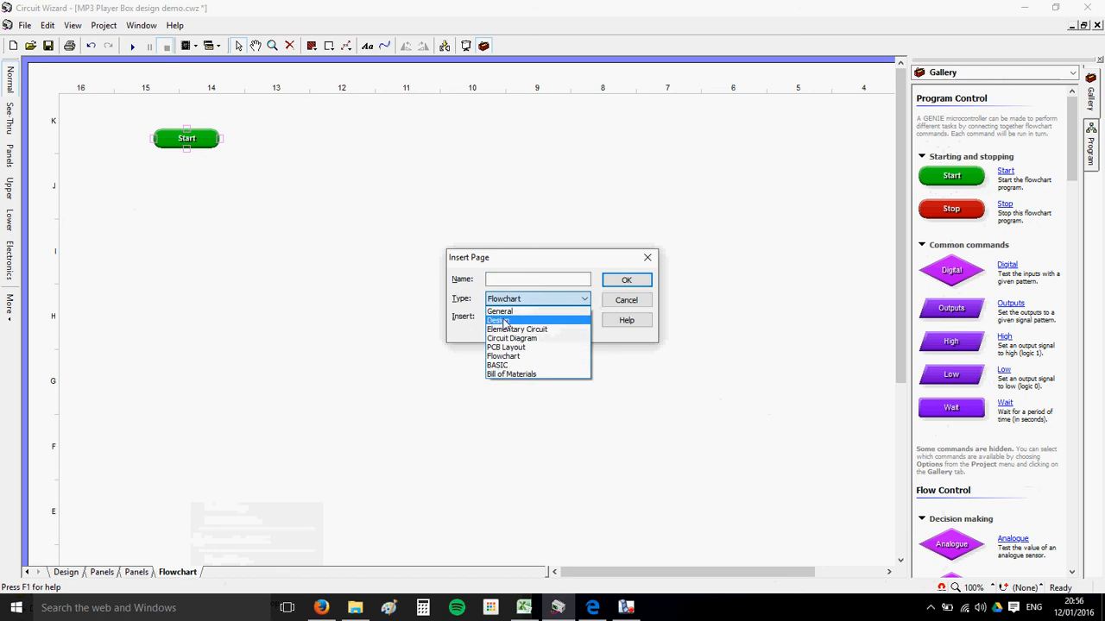
left_click(504, 321)
left_click(620, 303)
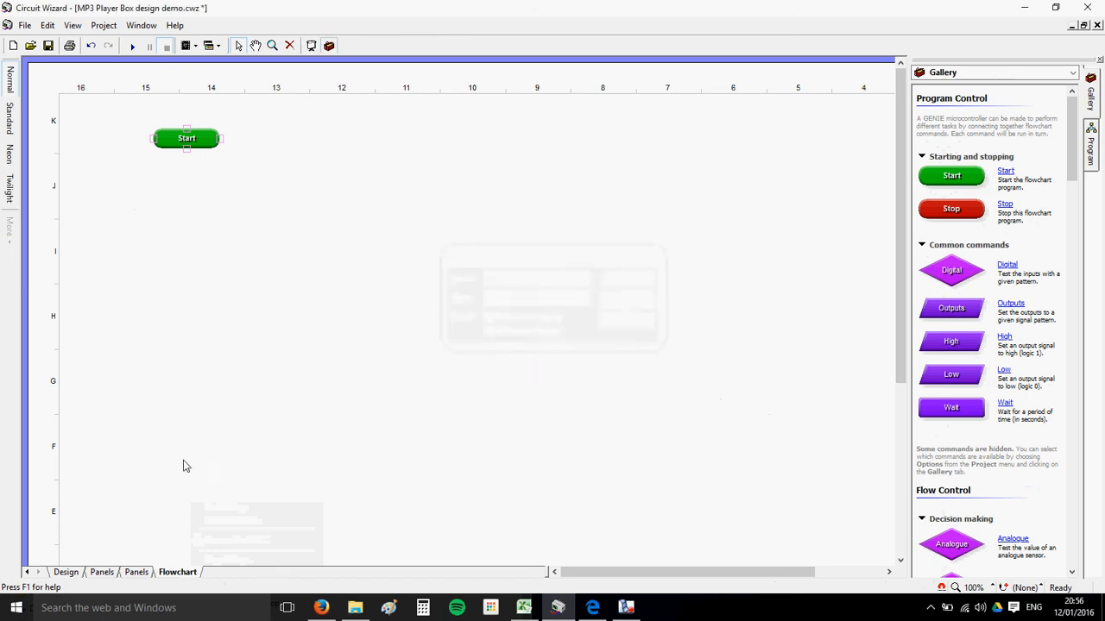
left_click(66, 572)
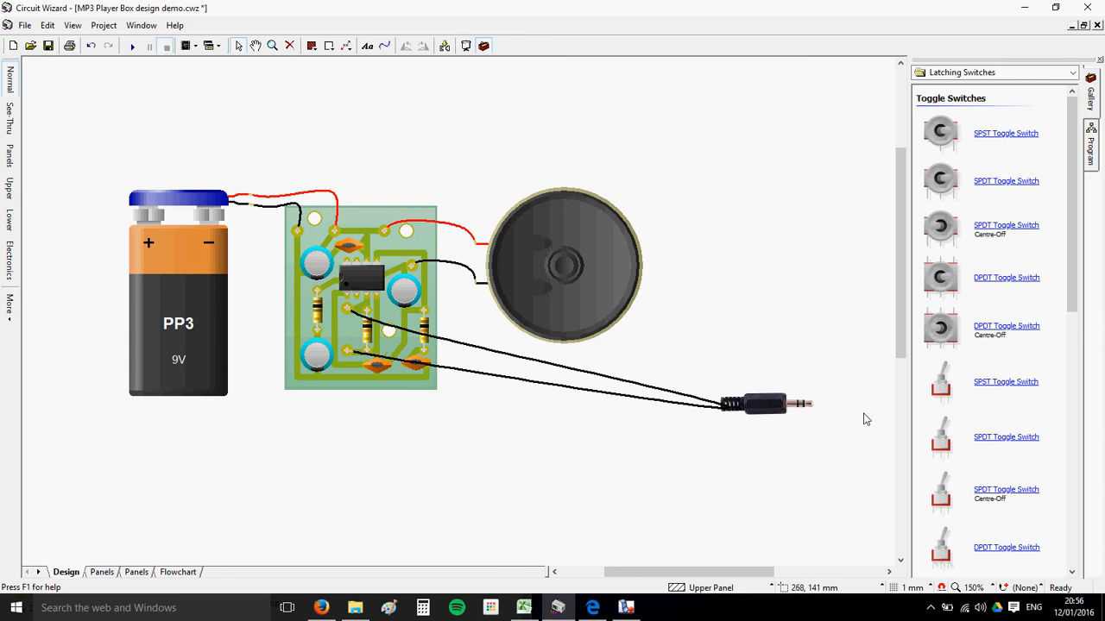
- Try a 0.025 in grid spacing and restore the 1 mm grid spacing
left_click(928, 592)
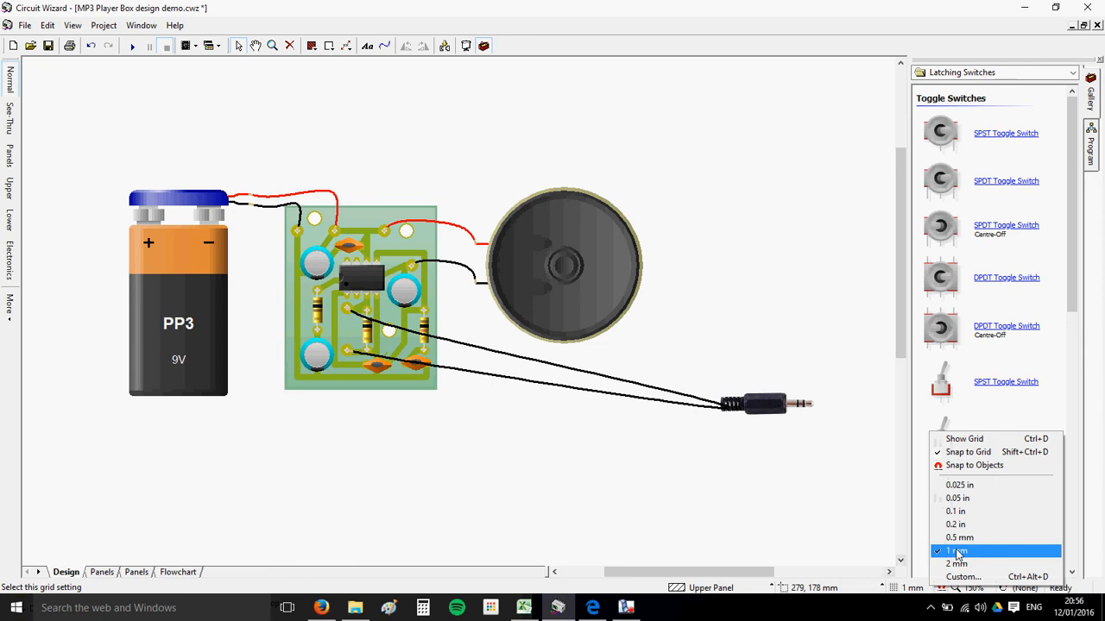
left_click(959, 485)
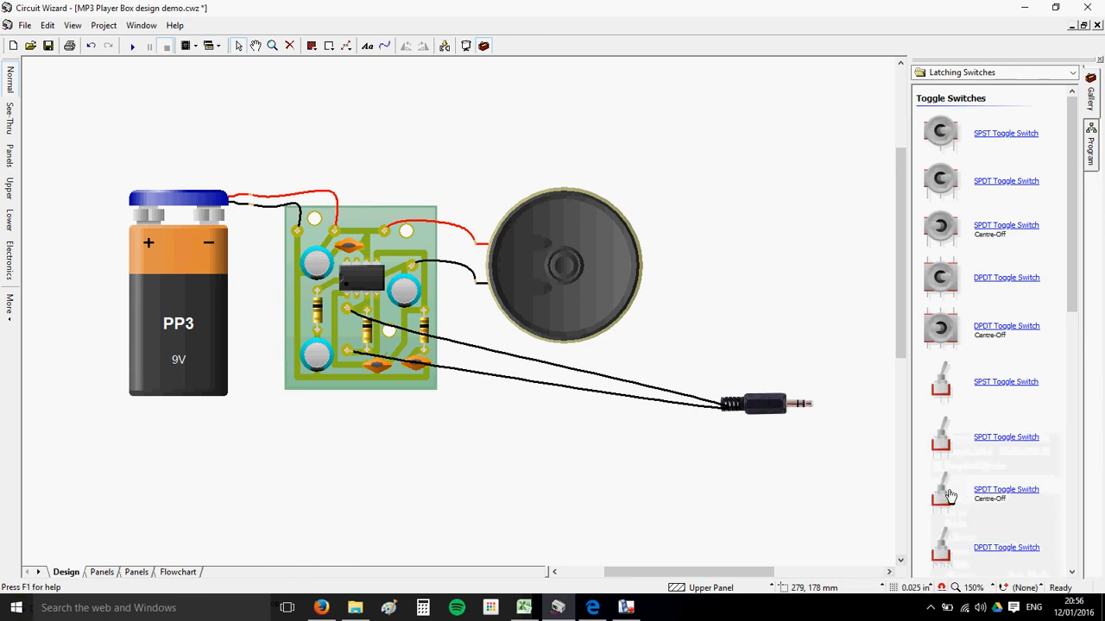
left_click(929, 592)
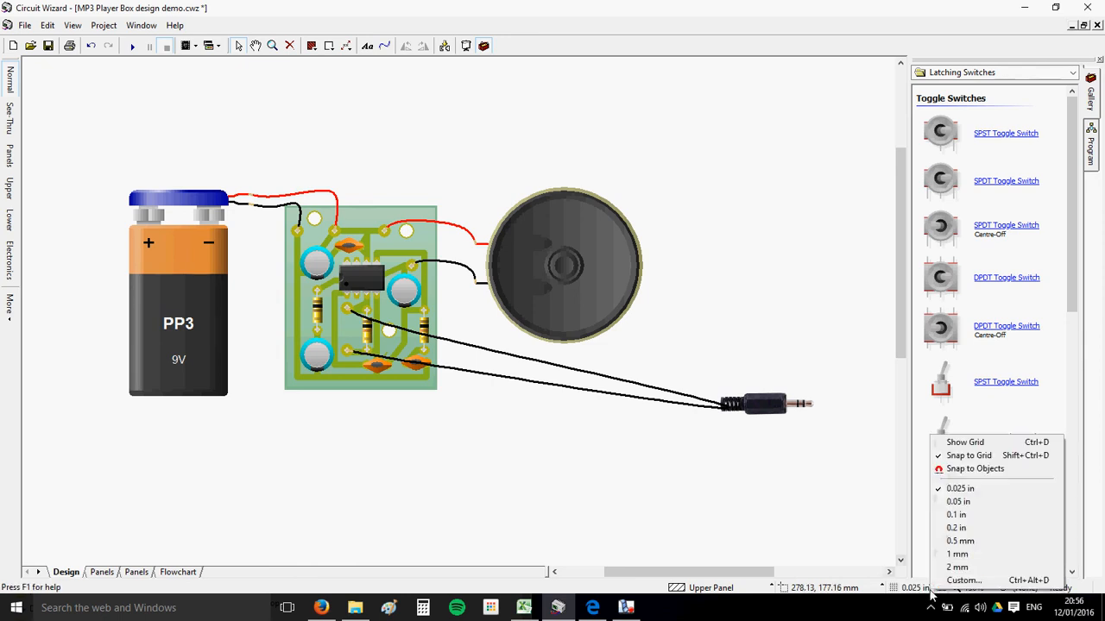
left_click(937, 561)
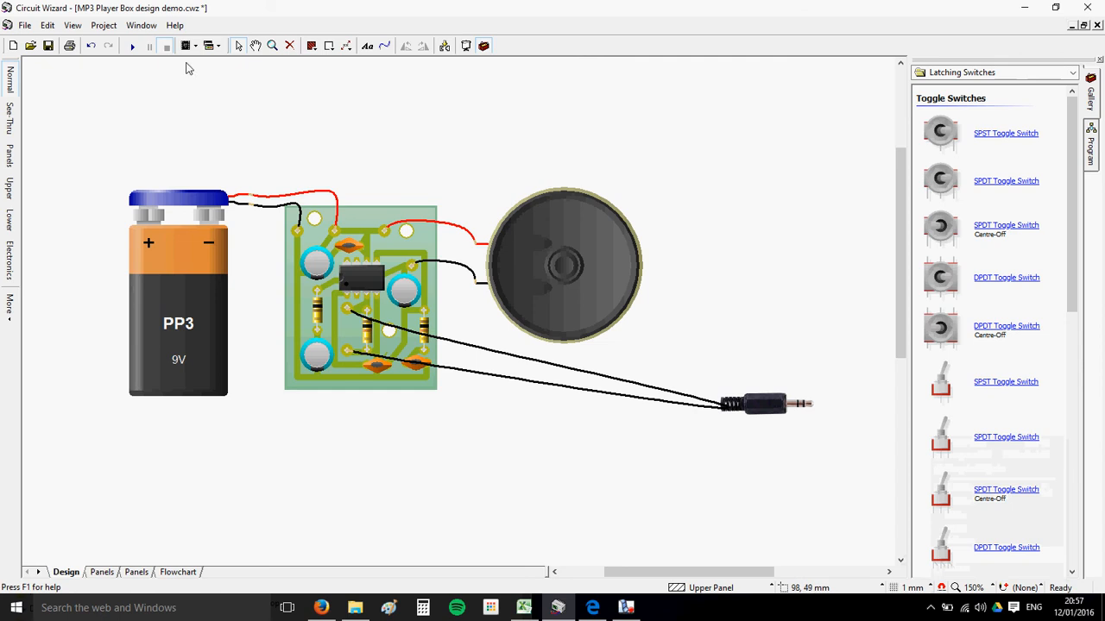
left_click(176, 27)
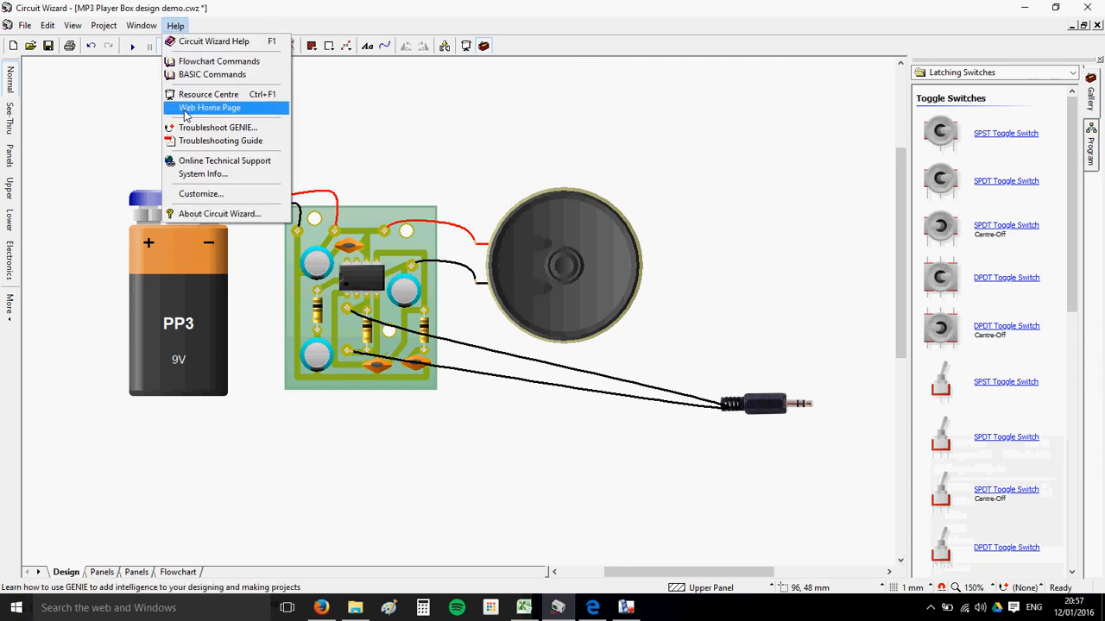
left_click(204, 195)
left_click_drag(523, 157, 603, 118)
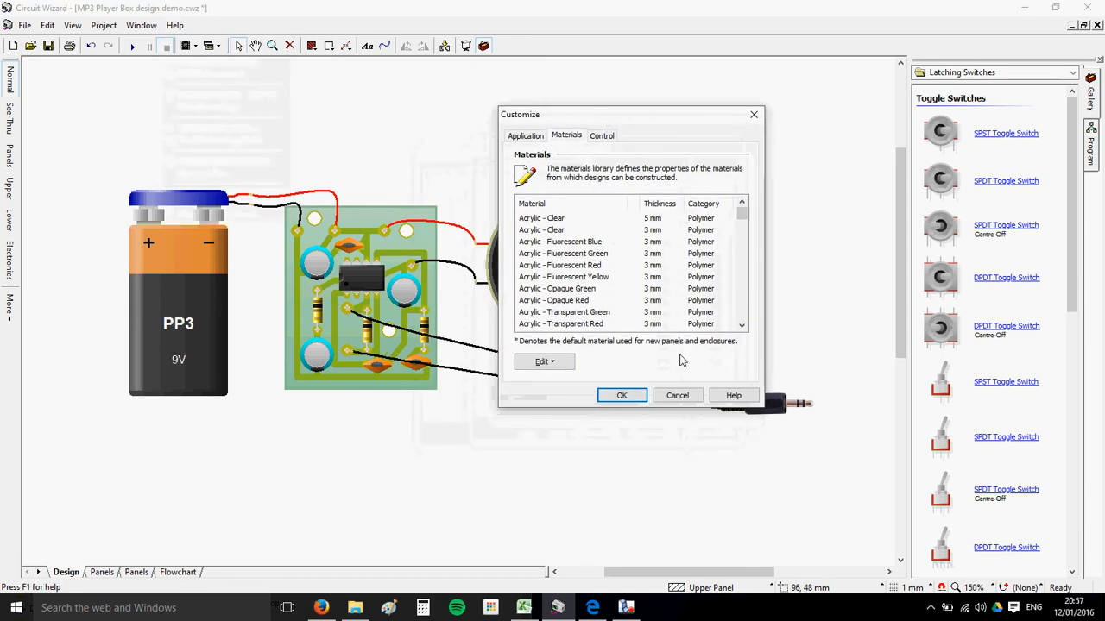
left_click(677, 395)
left_click(175, 25)
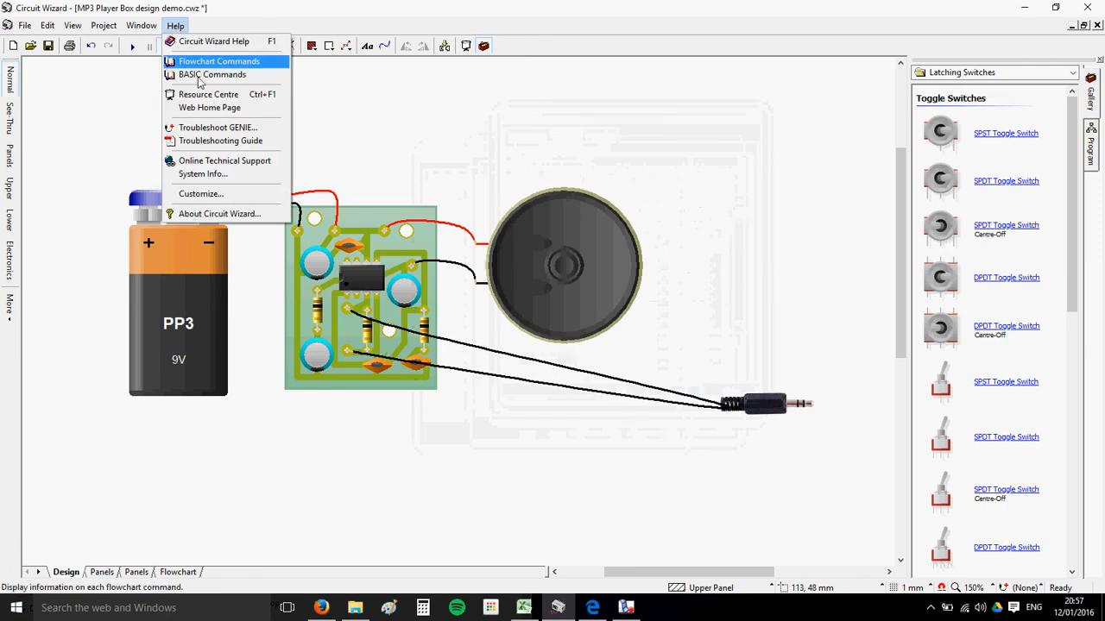
left_click(175, 25)
- Set 4 mm Plywood as the default material for new panels and enclosures in the materials library
left_click(175, 25)
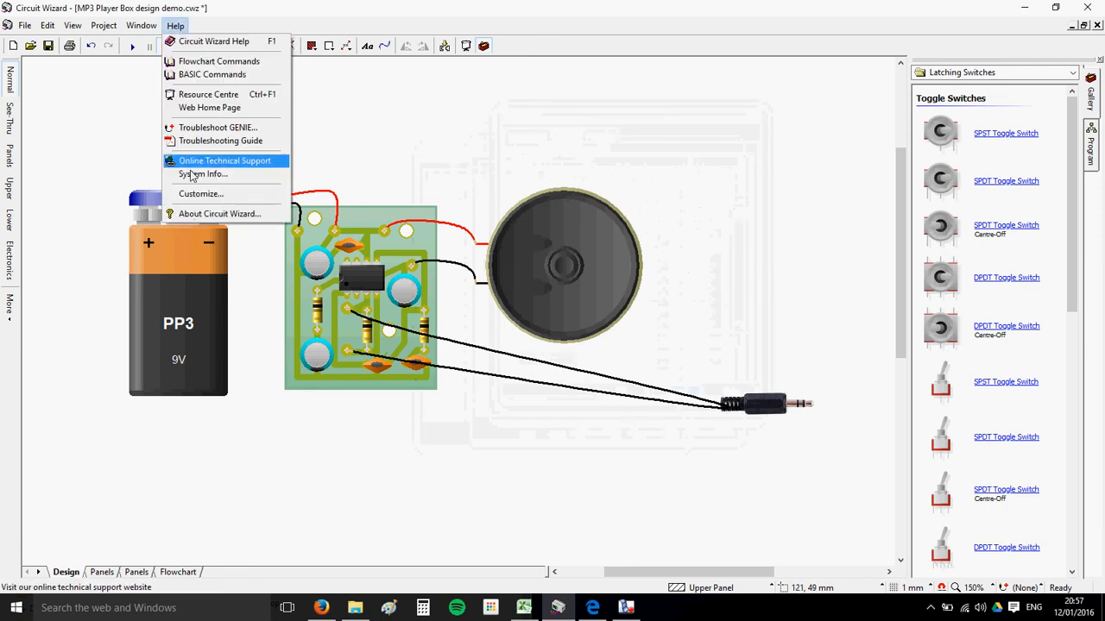
left_click(198, 194)
mouse_move(662, 253)
left_mouse_down()
mouse_move(664, 293)
mouse_move(665, 257)
left_mouse_up()
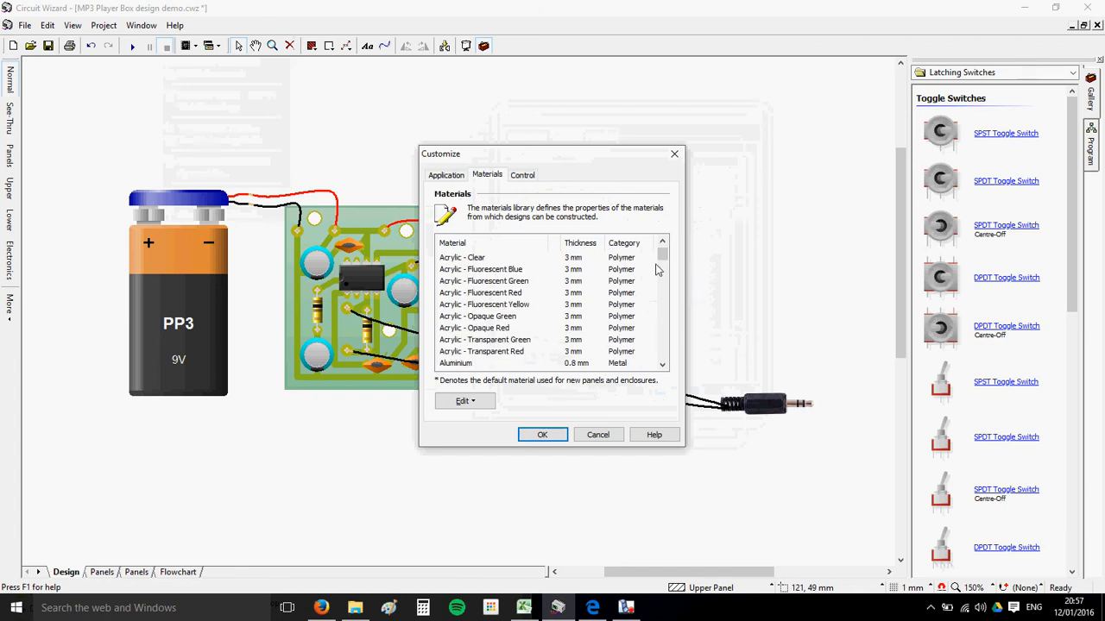
left_click_drag(663, 256, 656, 343)
left_click(576, 318)
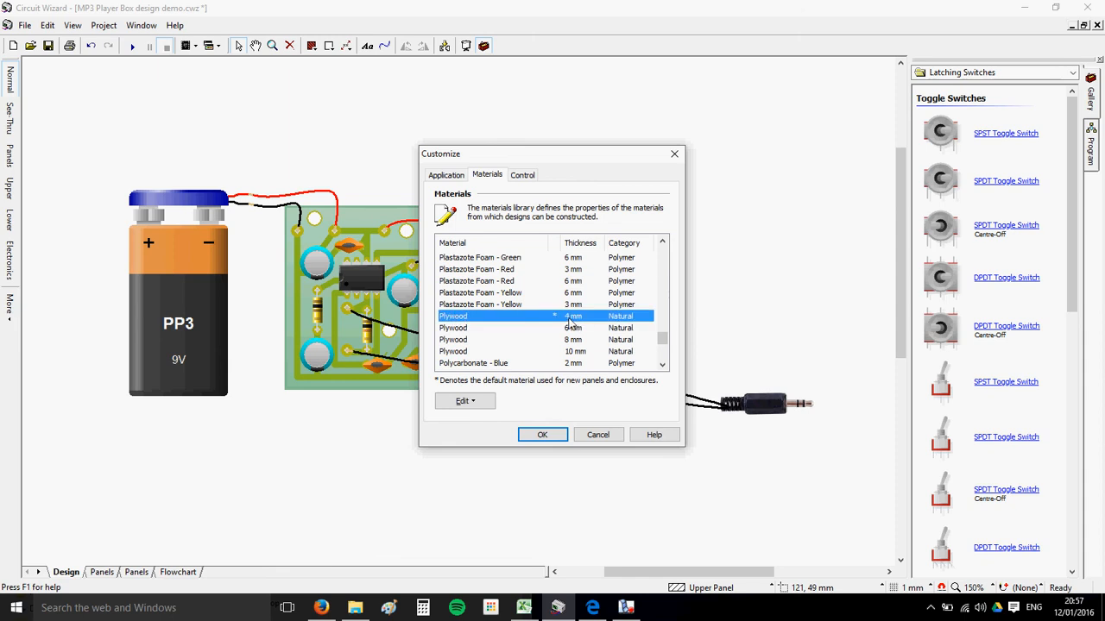
right_click(535, 320)
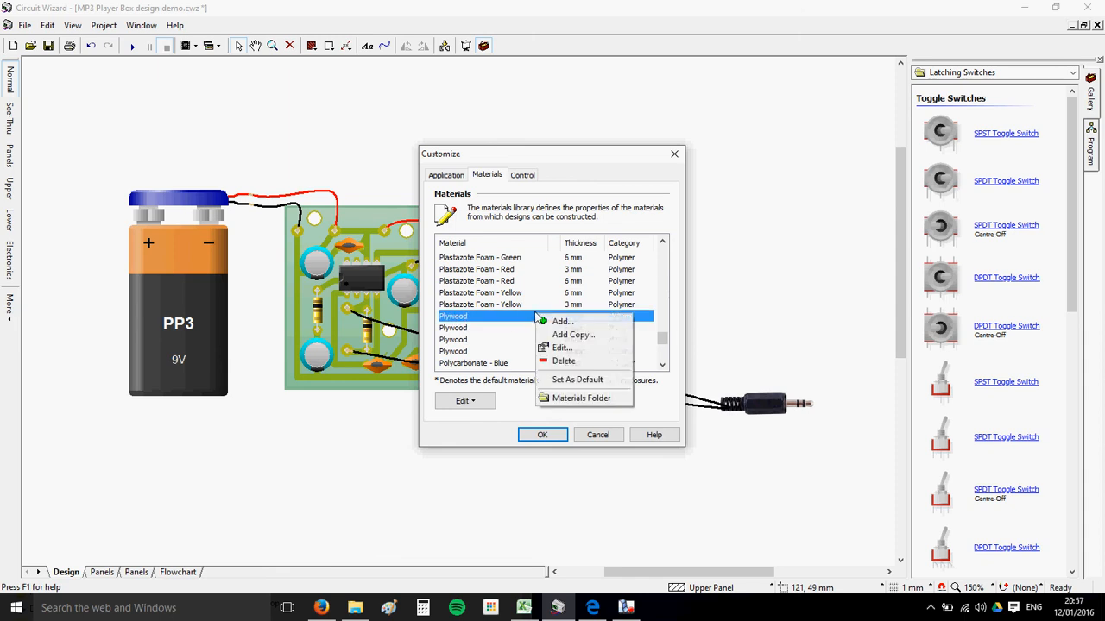
left_click(566, 385)
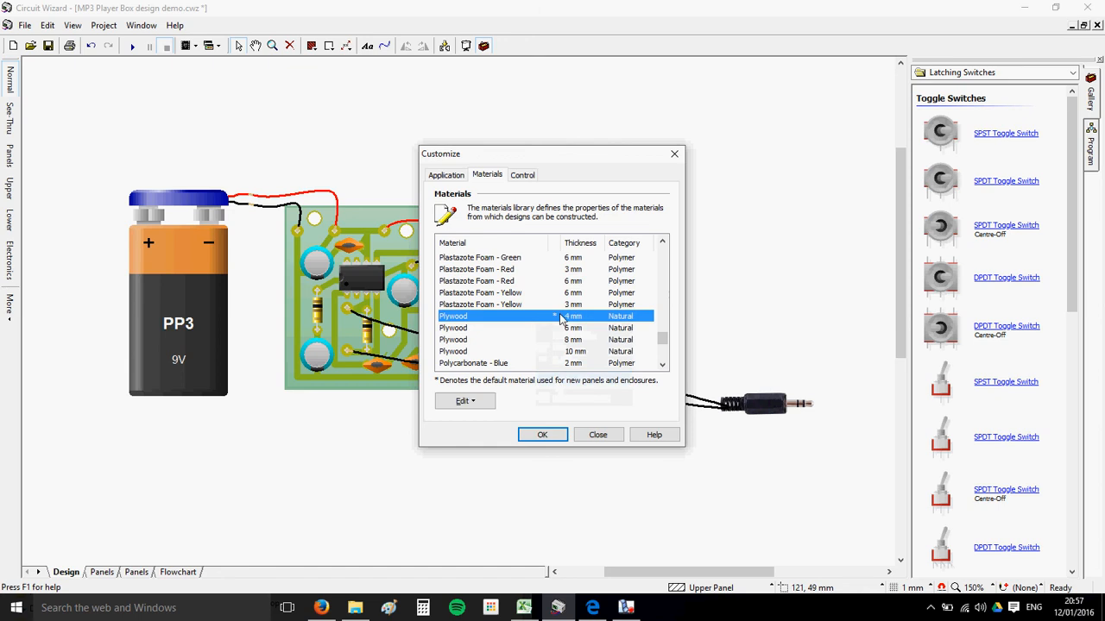
left_click(540, 294)
left_click(546, 317)
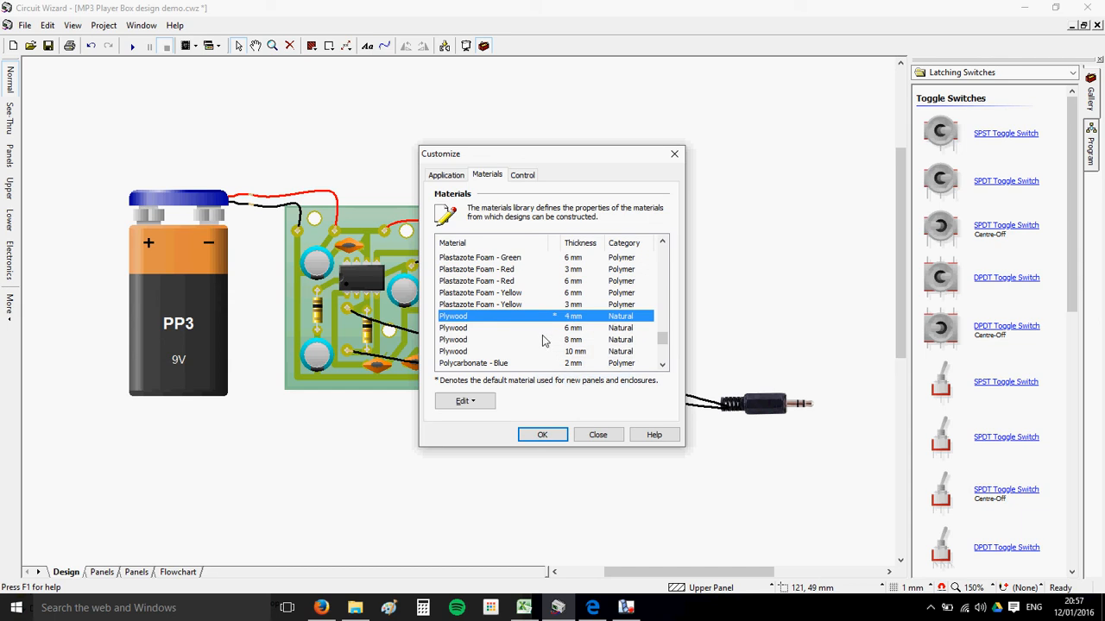
left_click(540, 438)
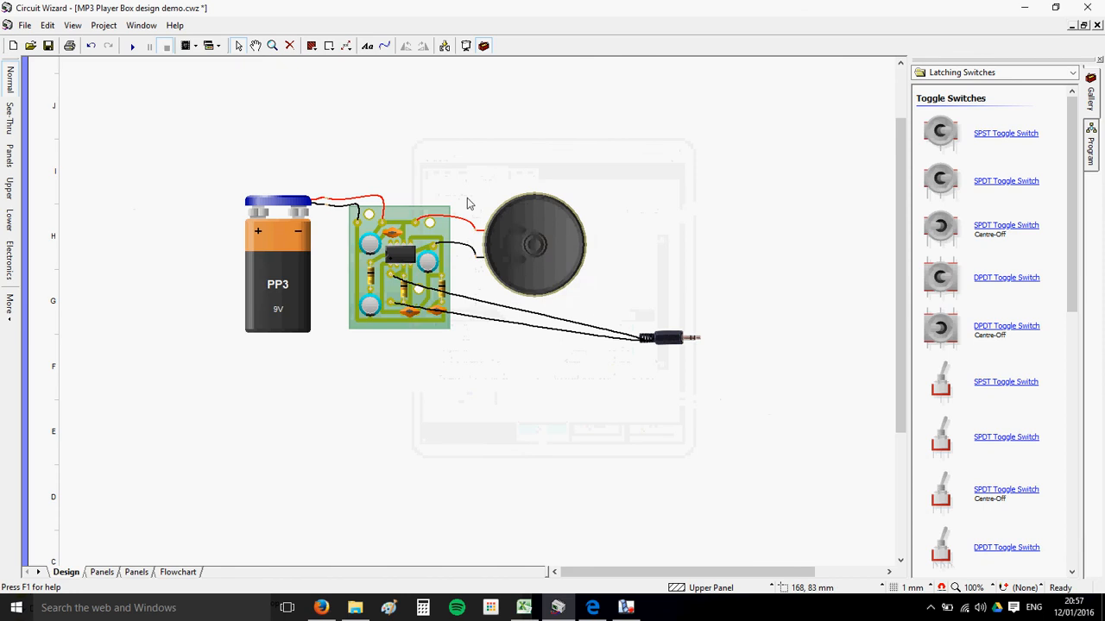
- Move the battery closer to the circuit board, adjust its black wire, and undo the last wire change
scroll(467, 198, "up", 1)
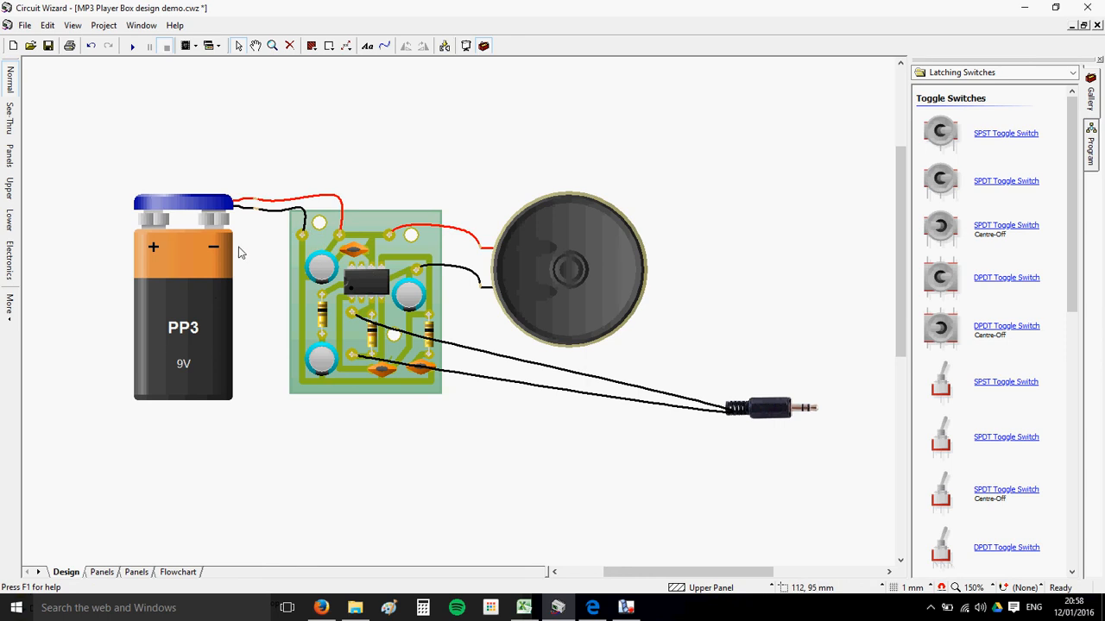
left_click_drag(187, 306, 225, 296)
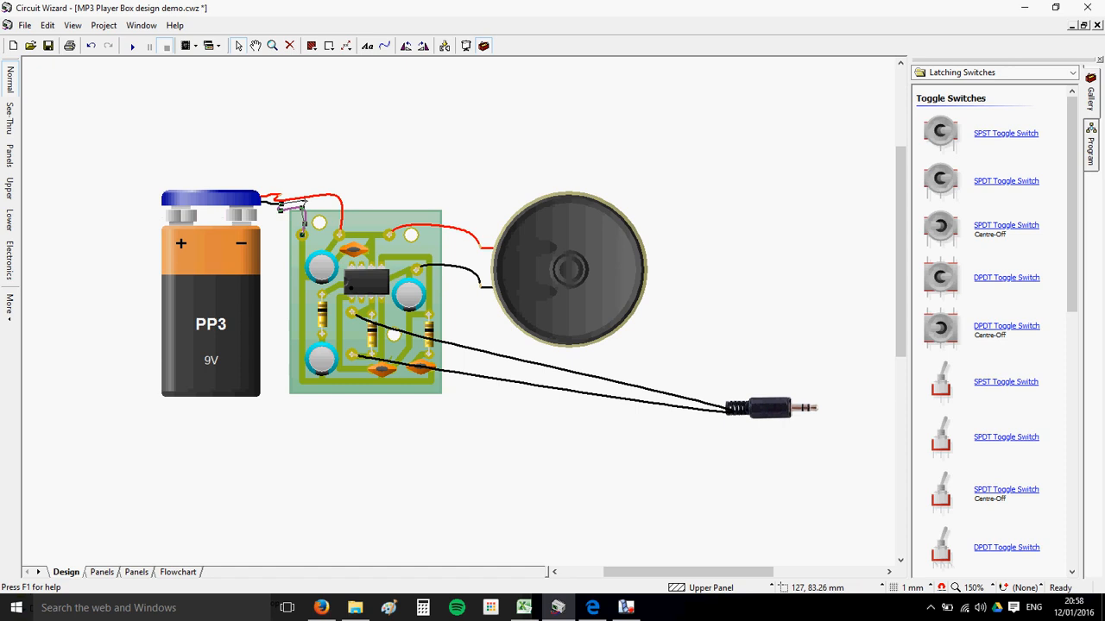
left_click_drag(304, 201, 338, 195)
left_click(309, 197)
key("ctrl+z")
left_click(420, 184)
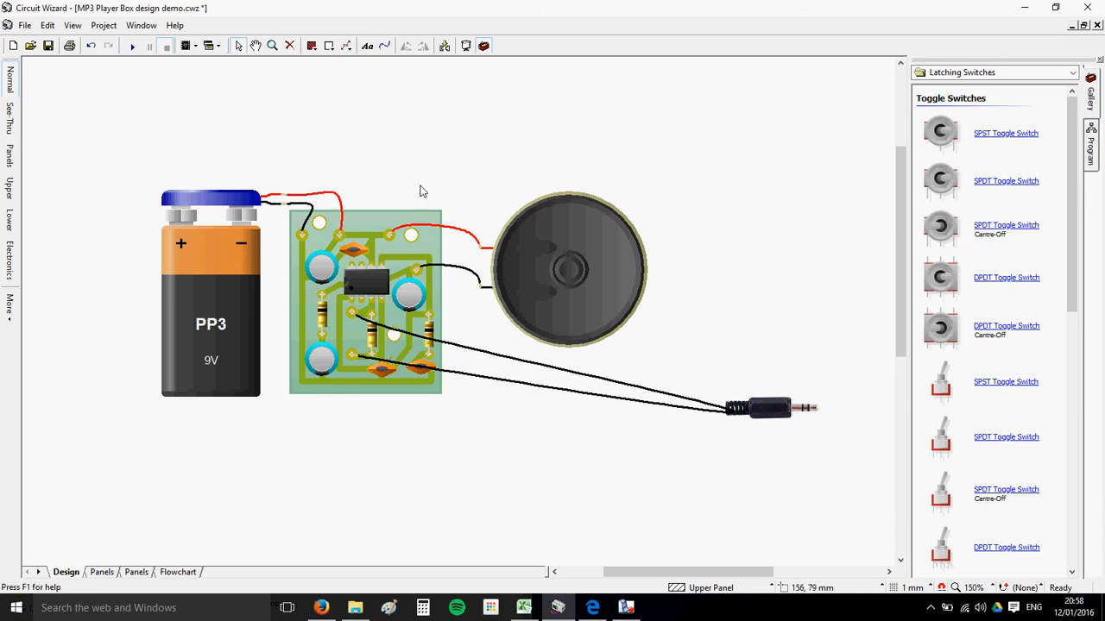
left_click(314, 50)
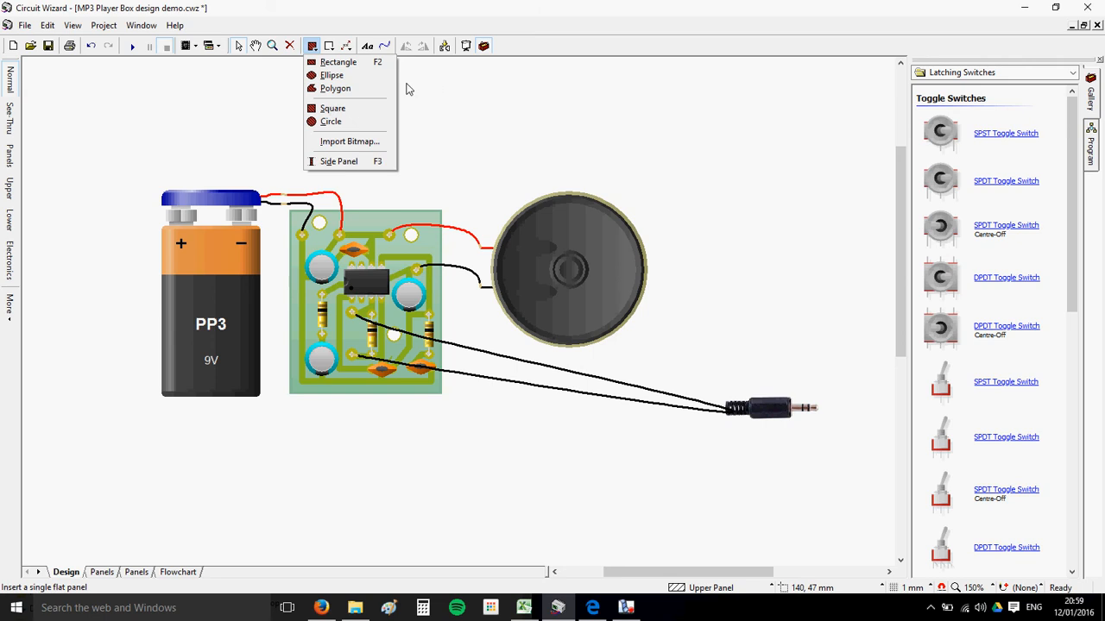
left_click(66, 134)
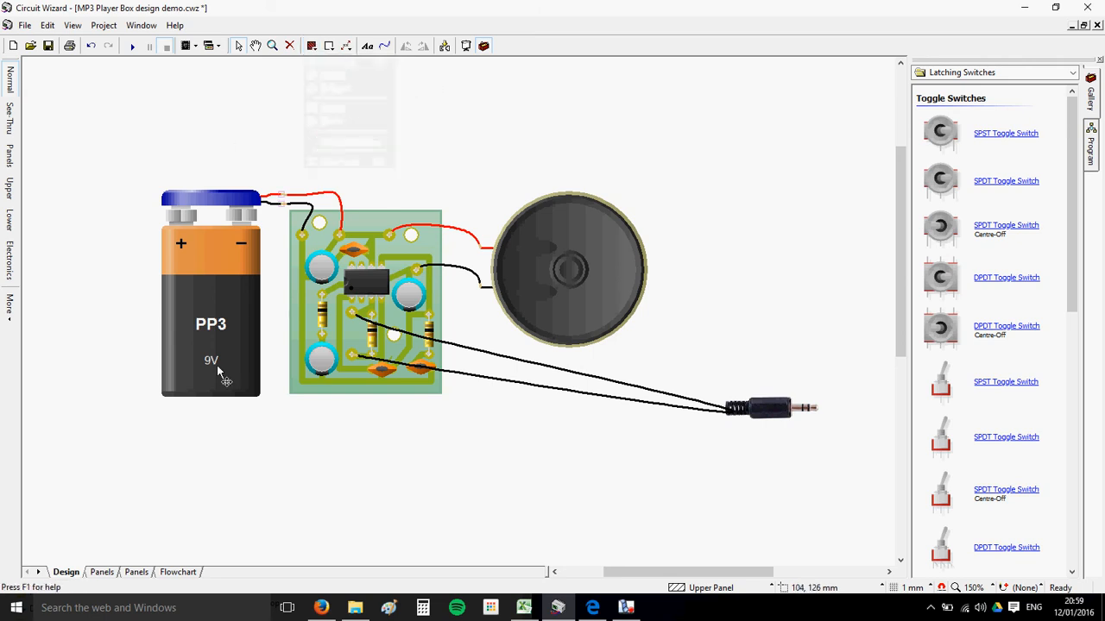
- Move the battery right beside the circuit board and bring the speaker closer to the board's opposite side
left_click(214, 318)
left_click_drag(214, 317, 68, 199)
scroll(71, 206, "down", 2)
left_click_drag(192, 222, 262, 248)
scroll(261, 249, "up", 2)
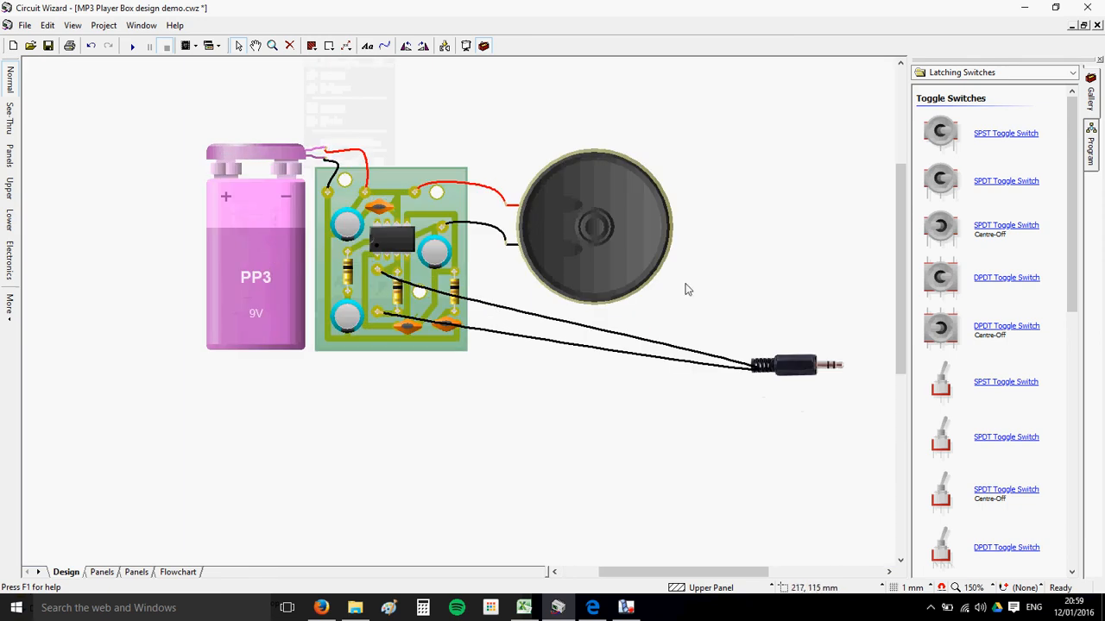
left_click_drag(639, 250, 607, 252)
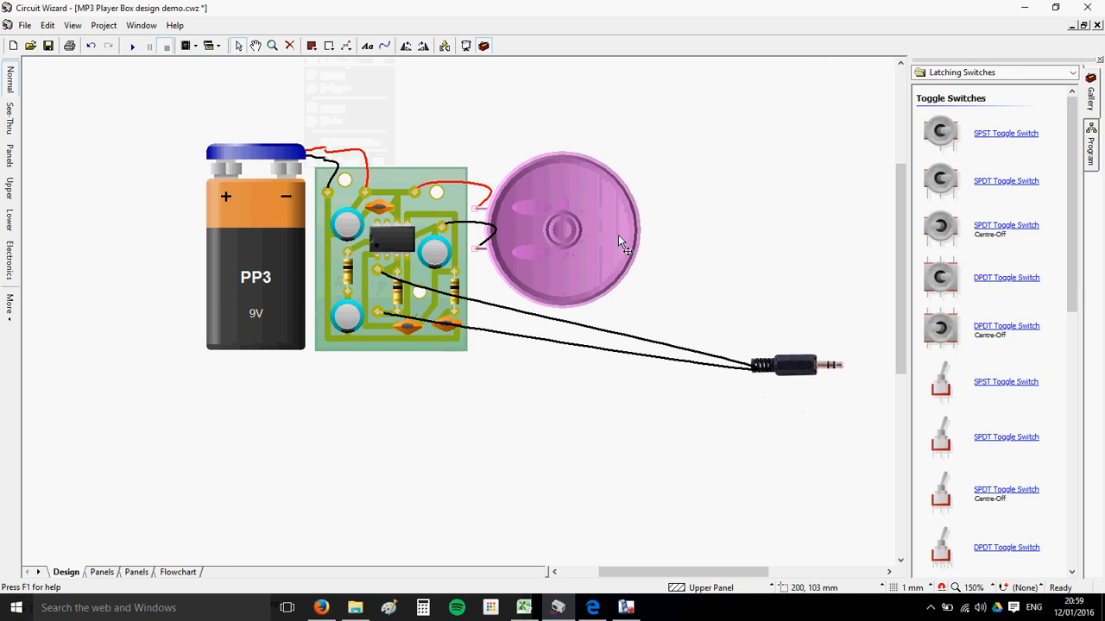
- Try placing the speaker over the circuit board and move it back beside the board
left_click_drag(618, 245, 459, 247)
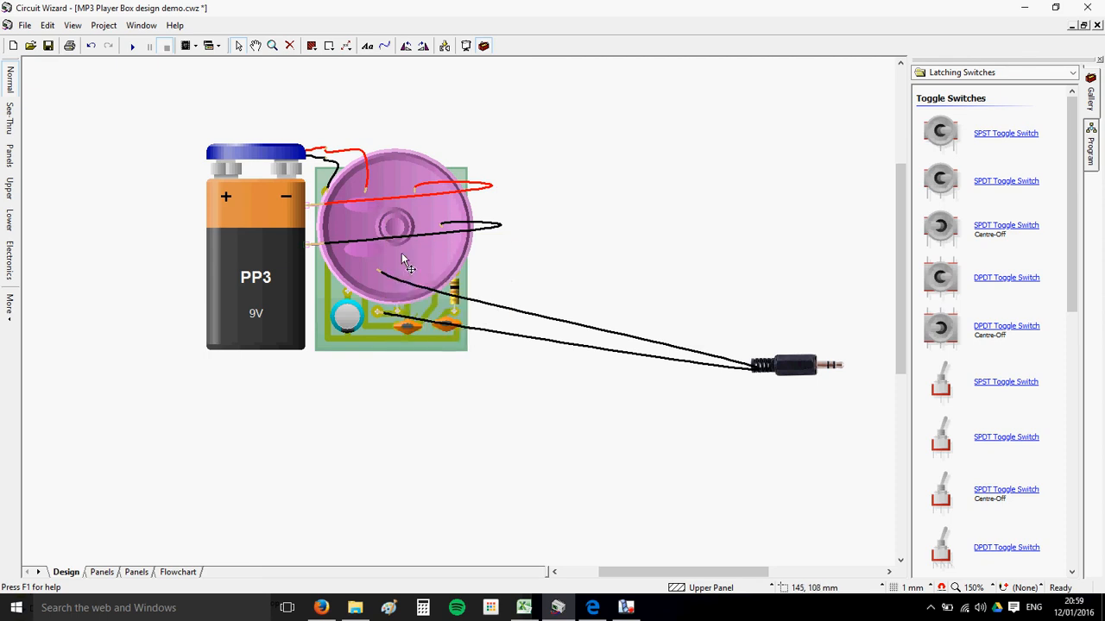
left_click_drag(410, 247, 594, 258)
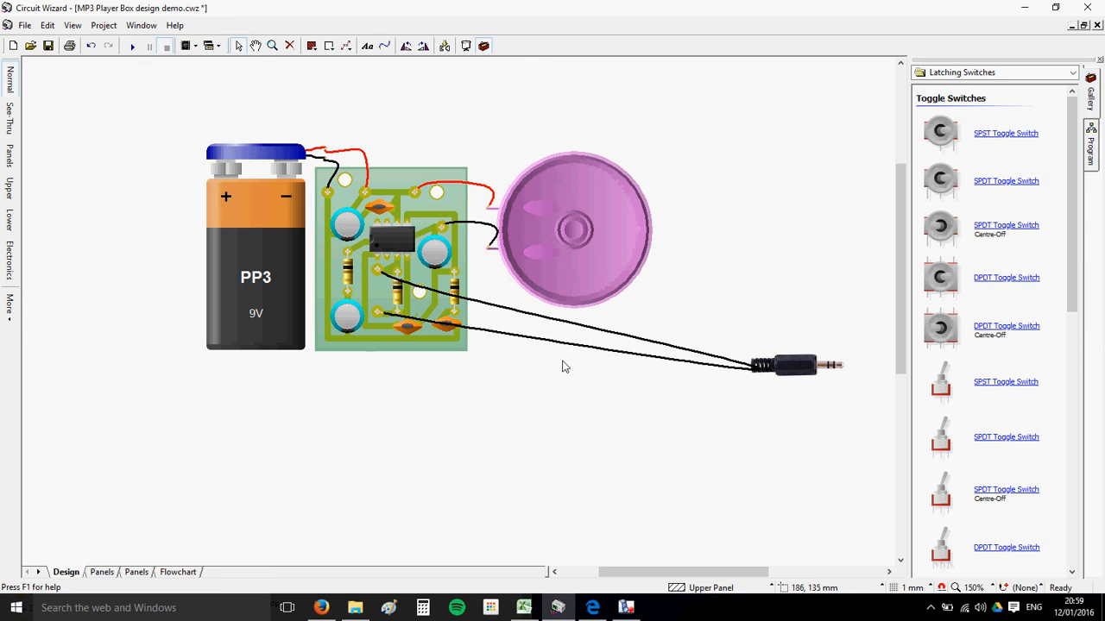
- Add a front-view DPDT slide switch from the latching switches below the circuit board
left_click(1036, 73)
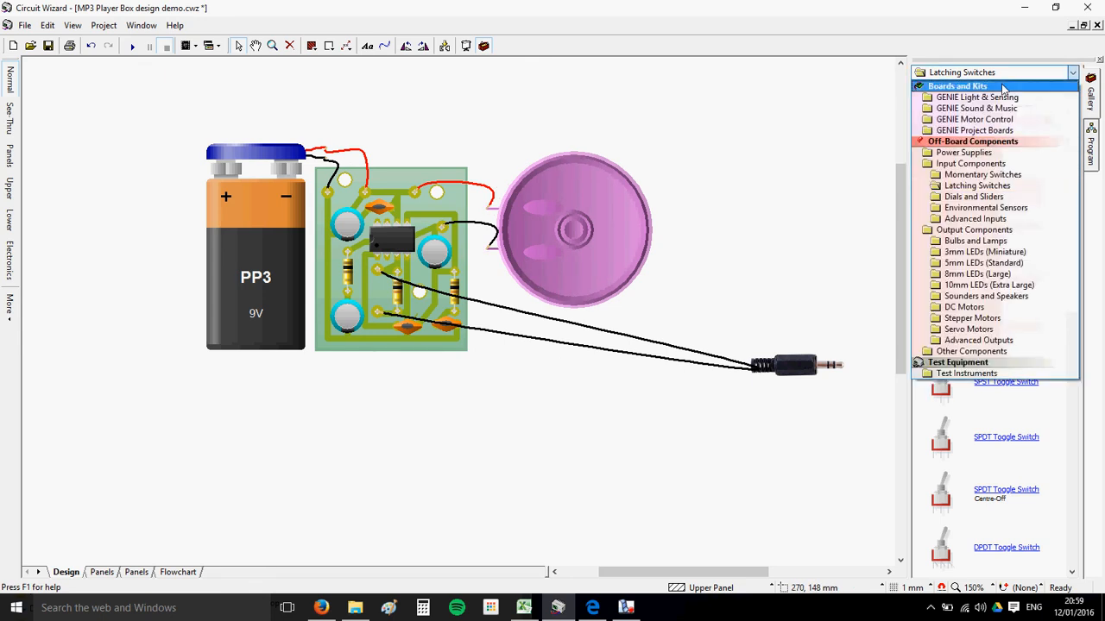
left_click(971, 142)
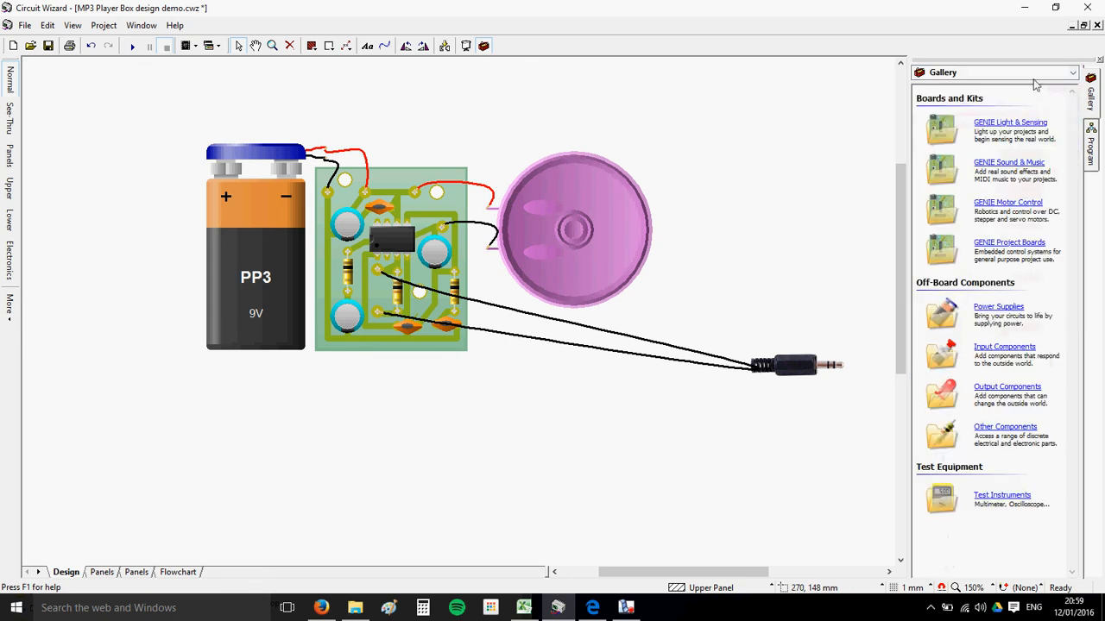
left_click(1035, 72)
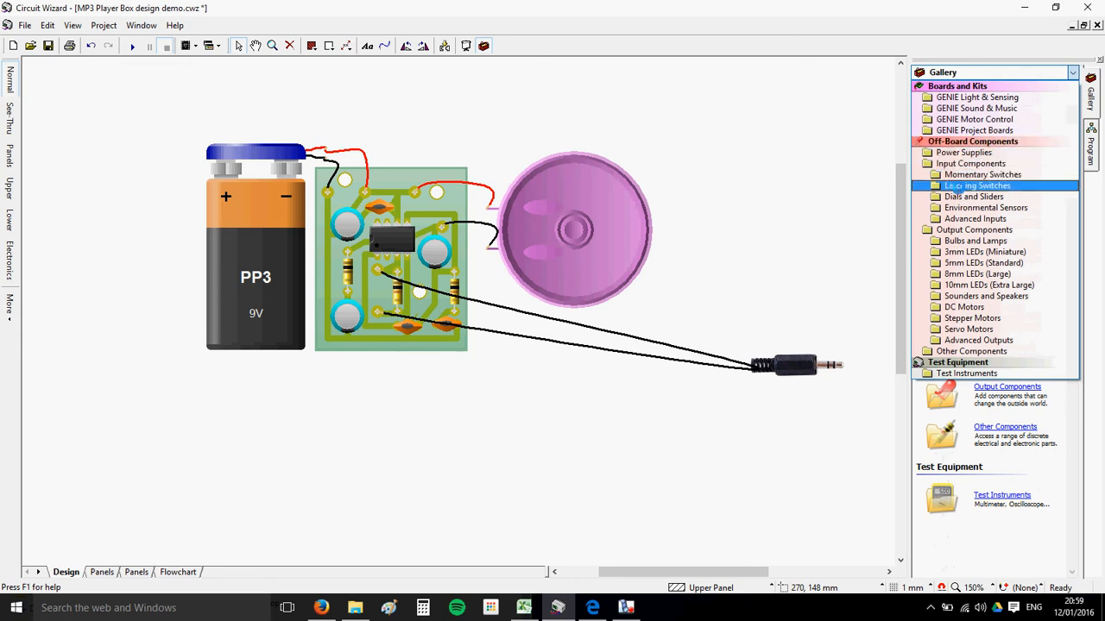
left_click(949, 185)
scroll(958, 173, "down", 5)
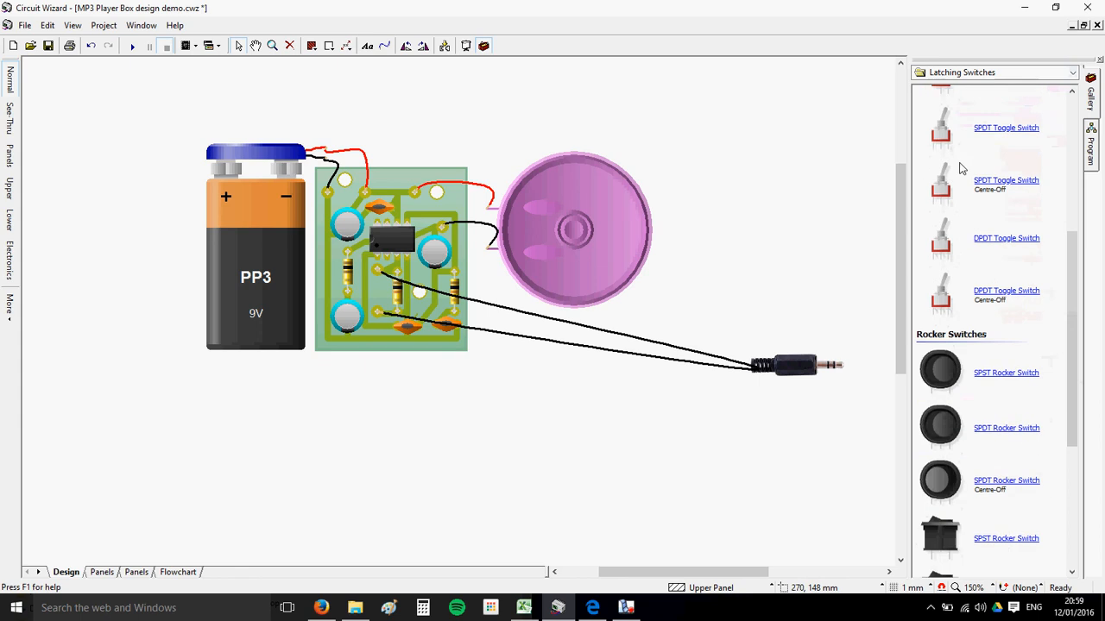
scroll(961, 168, "down", 5)
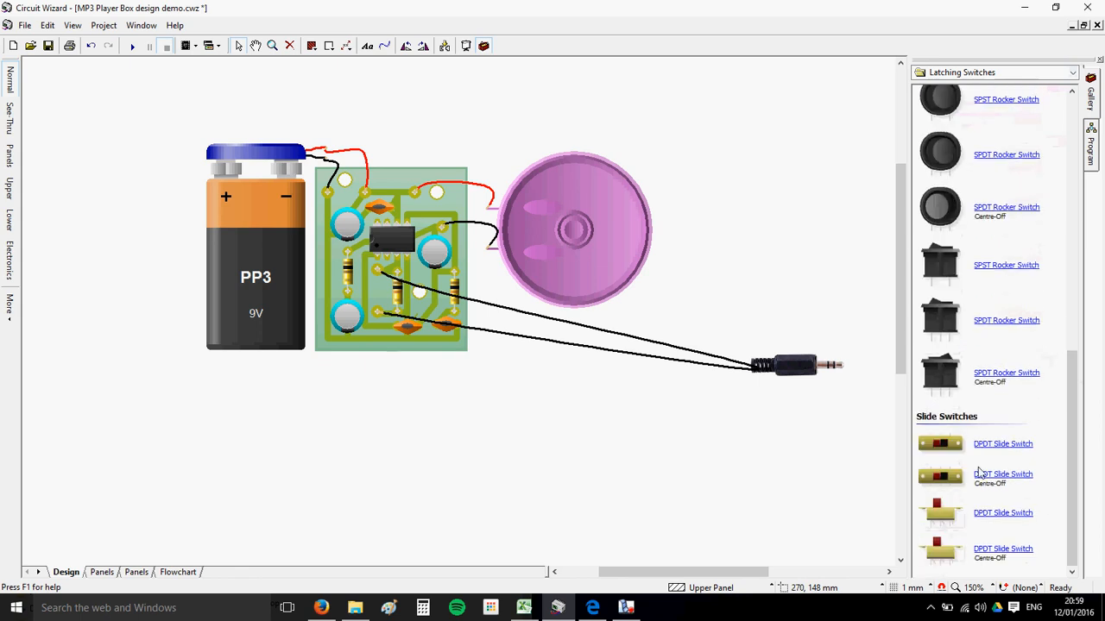
left_click_drag(939, 445, 496, 390)
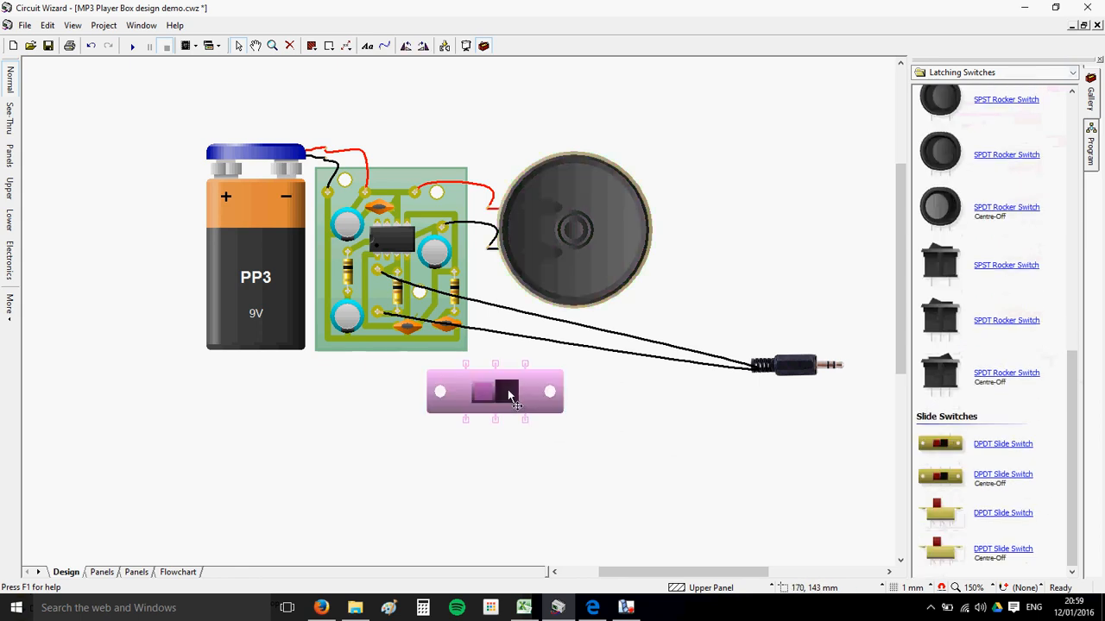
left_click(631, 400)
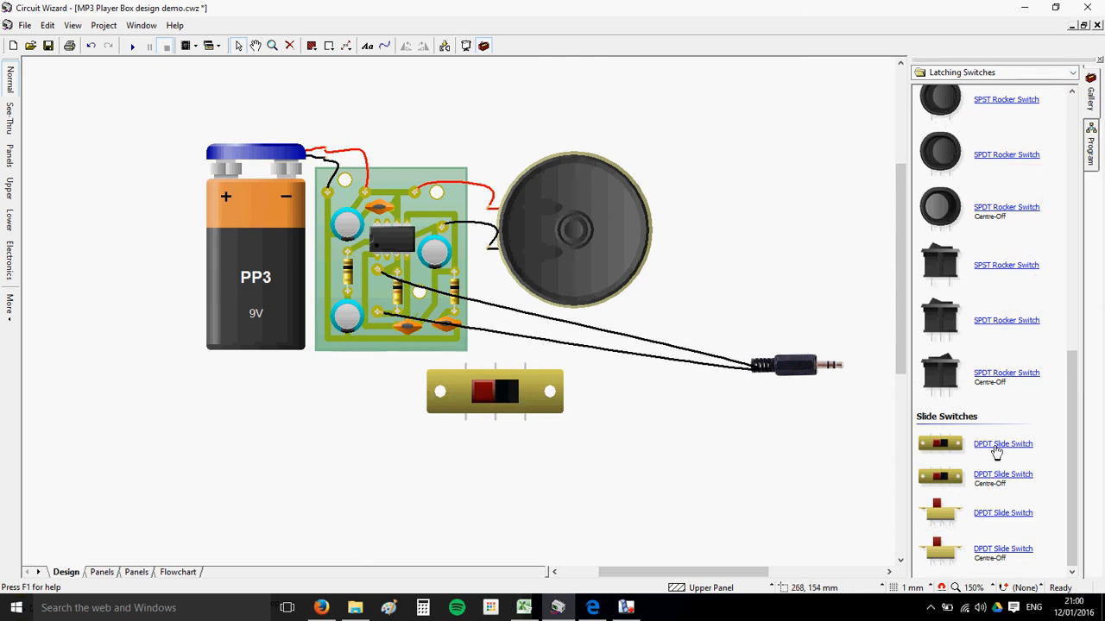
- Rotate the slide switch upright and place it beside the battery, on the side away from the circuit board
left_click_drag(518, 410, 466, 138)
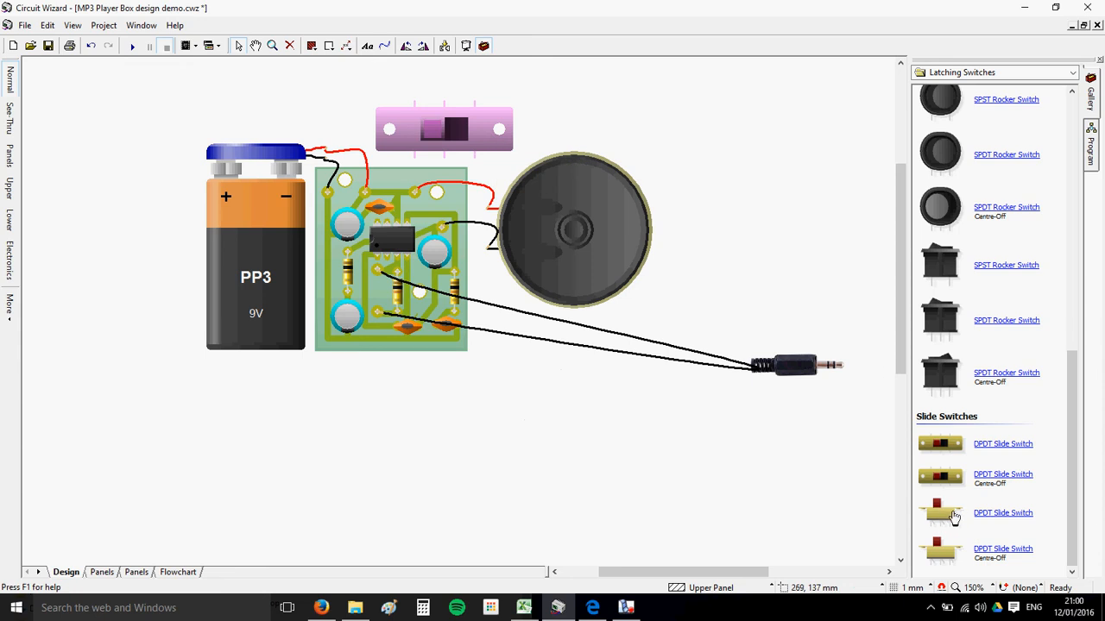
left_click(423, 45)
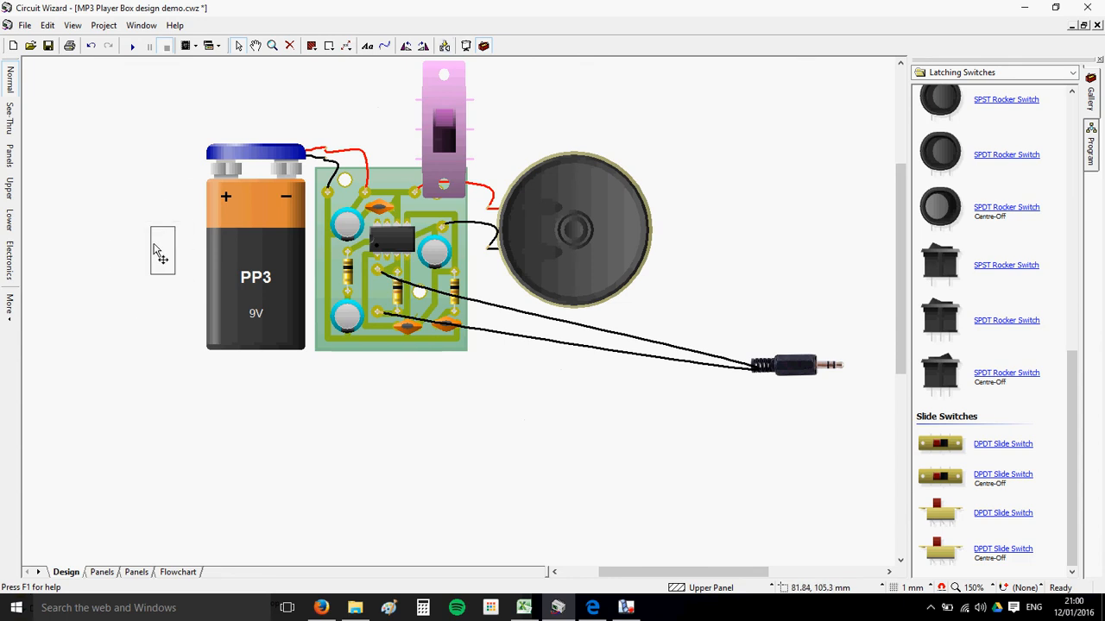
left_click(160, 248)
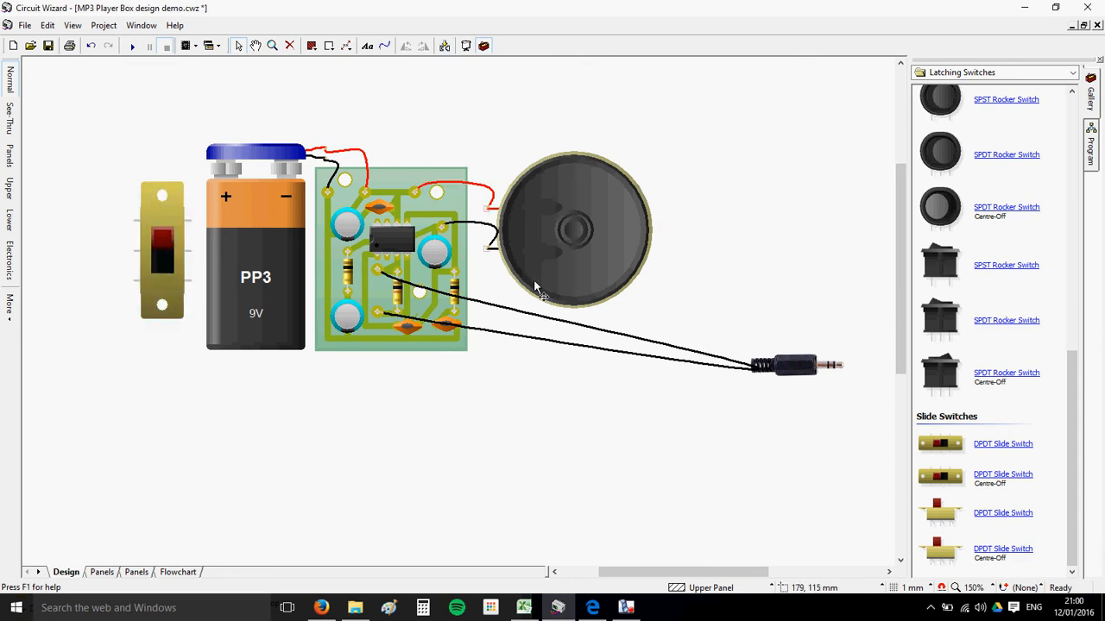
- Add a front-view standard 5 mm red LED above the gap between the circuit board and the speaker
left_click_drag(1077, 380, 1075, 112)
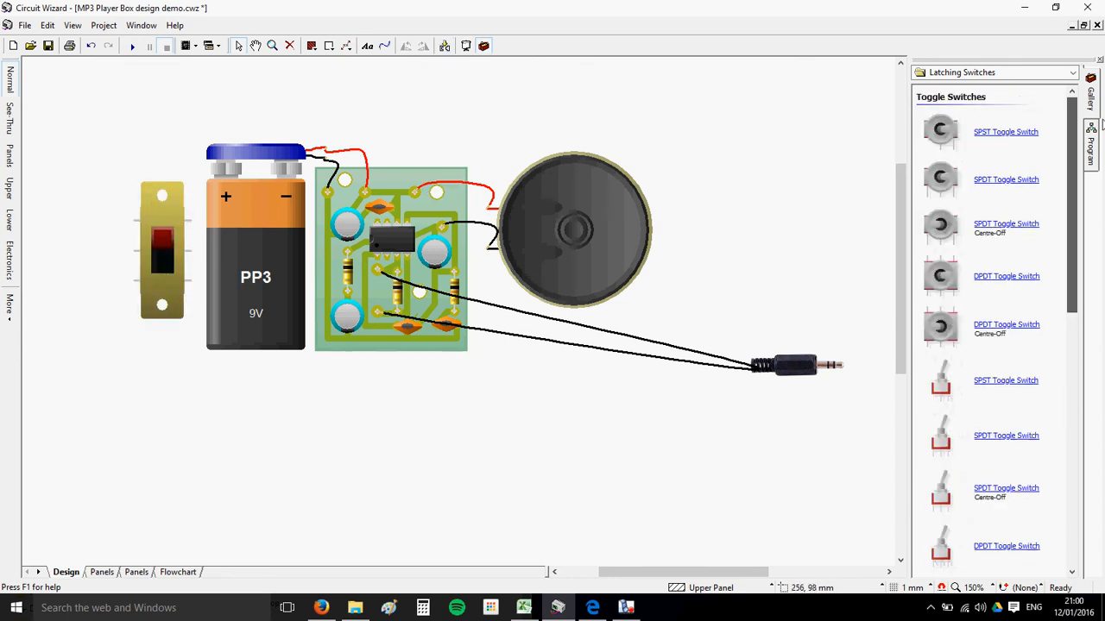
left_click(1073, 72)
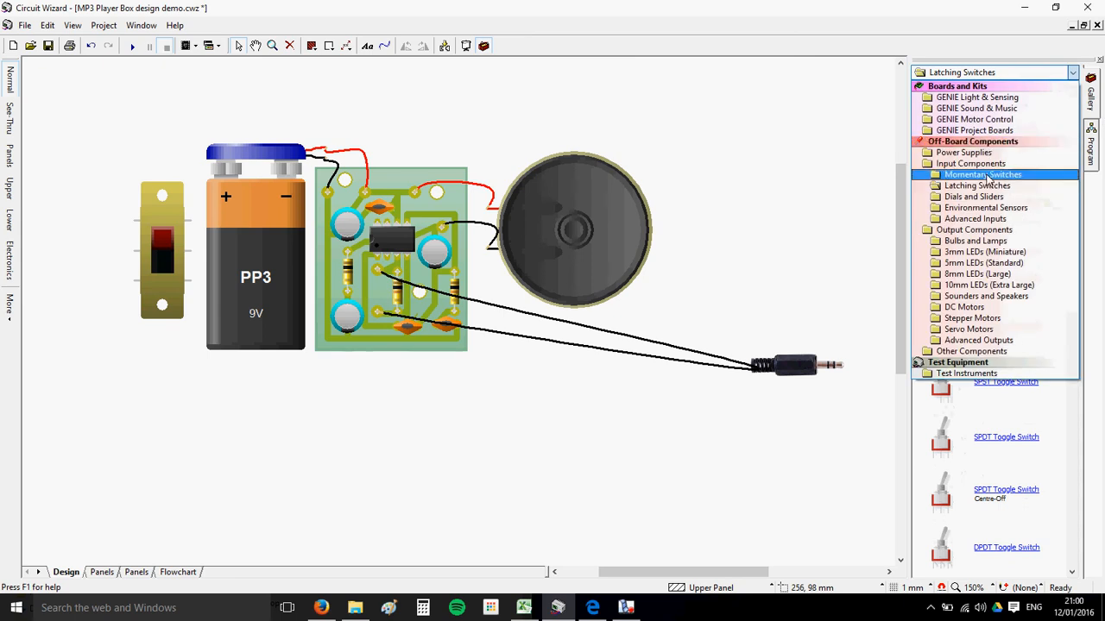
left_click(1000, 263)
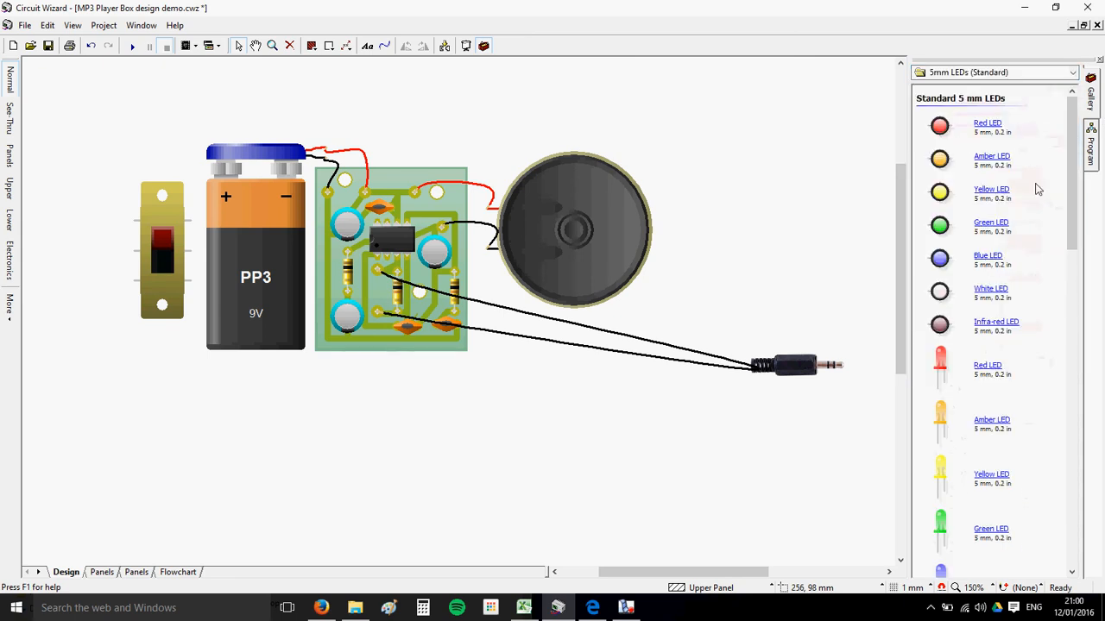
left_click_drag(1070, 186, 1078, 129)
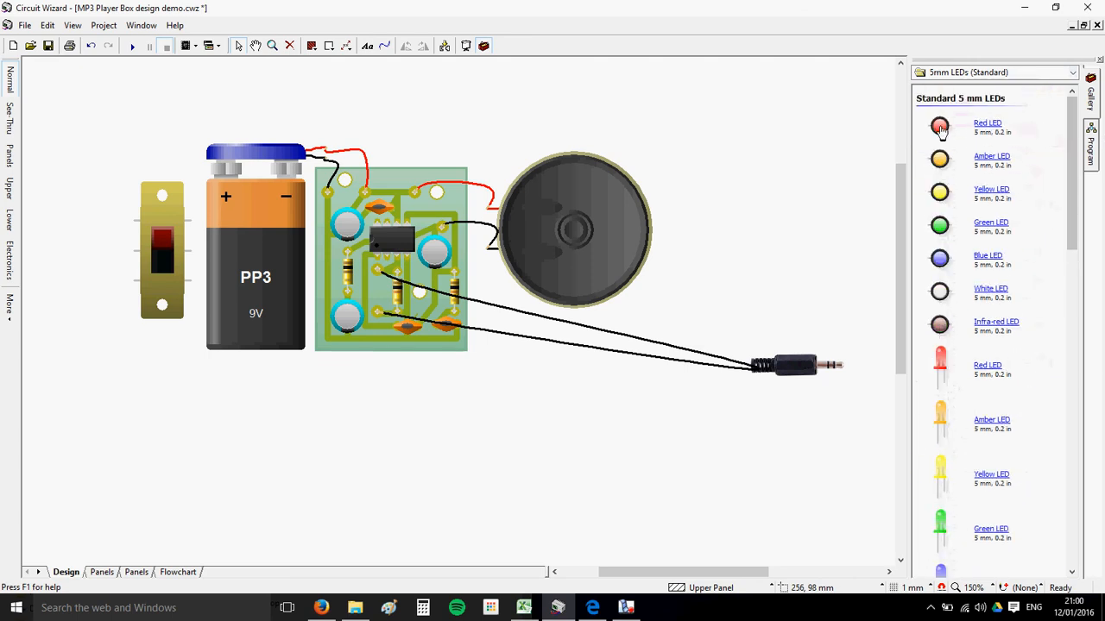
left_click_drag(941, 128, 489, 157)
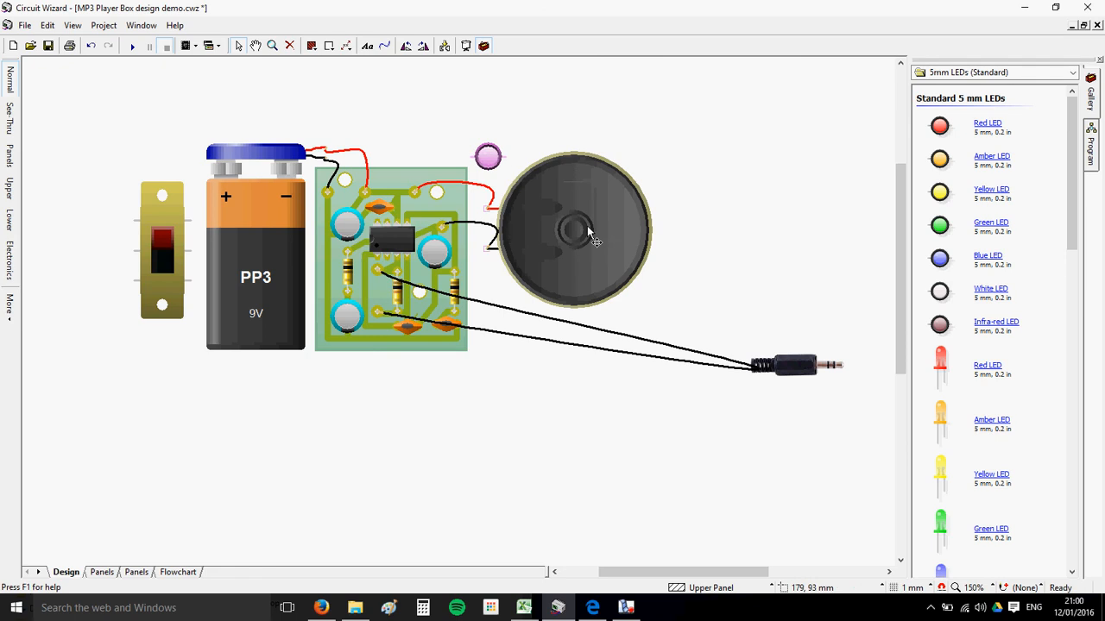
- Bring the slide switch closer to the battery and the speaker closer to the circuit board, nudging the audio jack slightly outwards
mouse_move(800, 384)
left_mouse_down()
mouse_move(803, 313)
mouse_move(822, 315)
mouse_move(789, 433)
mouse_move(742, 477)
mouse_move(732, 434)
mouse_move(789, 365)
mouse_move(807, 368)
left_mouse_up()
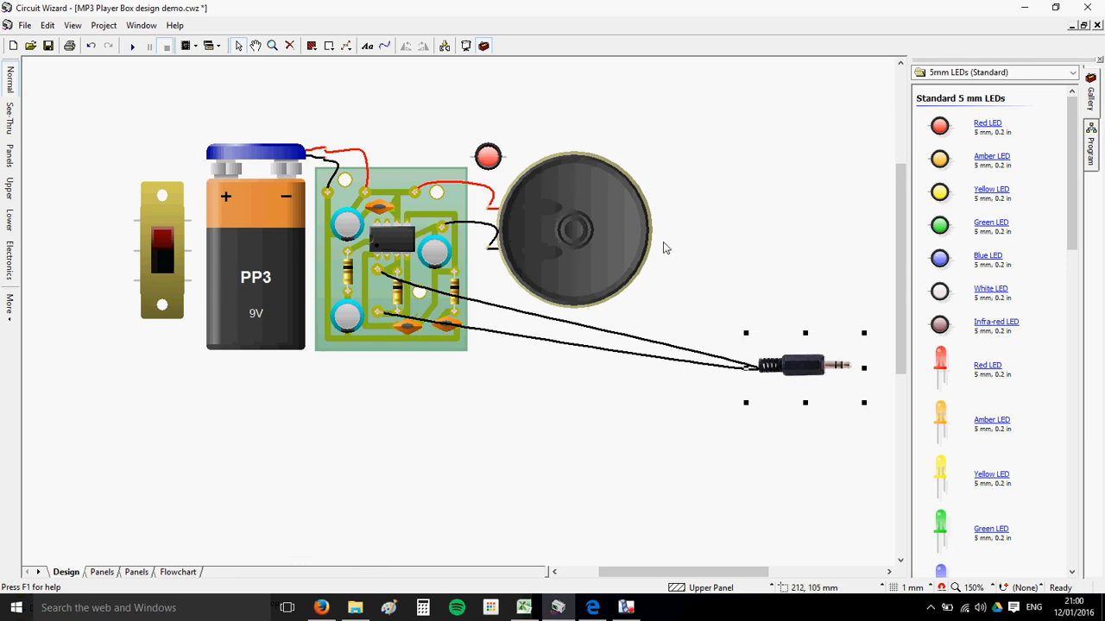
scroll(685, 201, "down", 2)
scroll(198, 142, "up", 1)
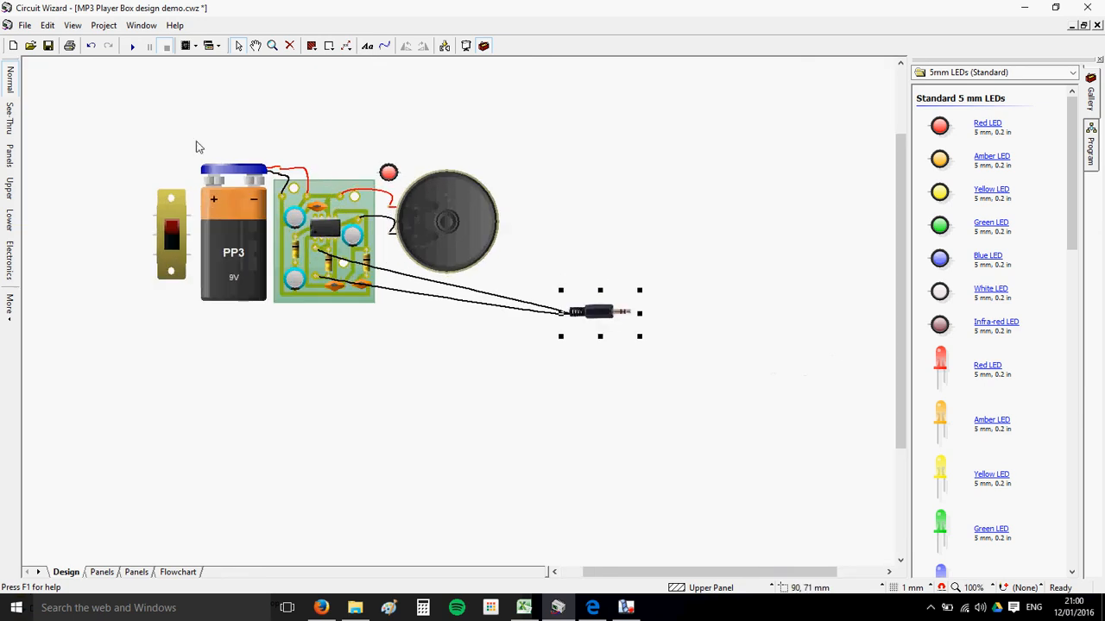
left_click_drag(165, 232, 313, 234)
left_click_drag(441, 255, 431, 264)
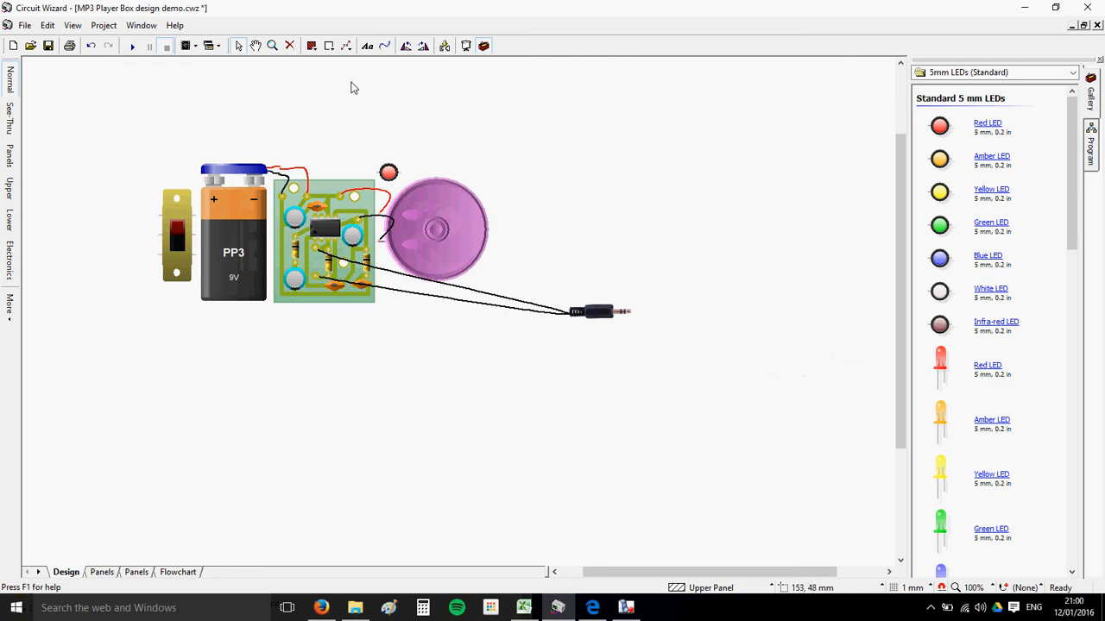
- Draw a rectangular panel covering the switch, battery, circuit board, LED and speaker, leaving the audio jack outside
left_click(312, 46)
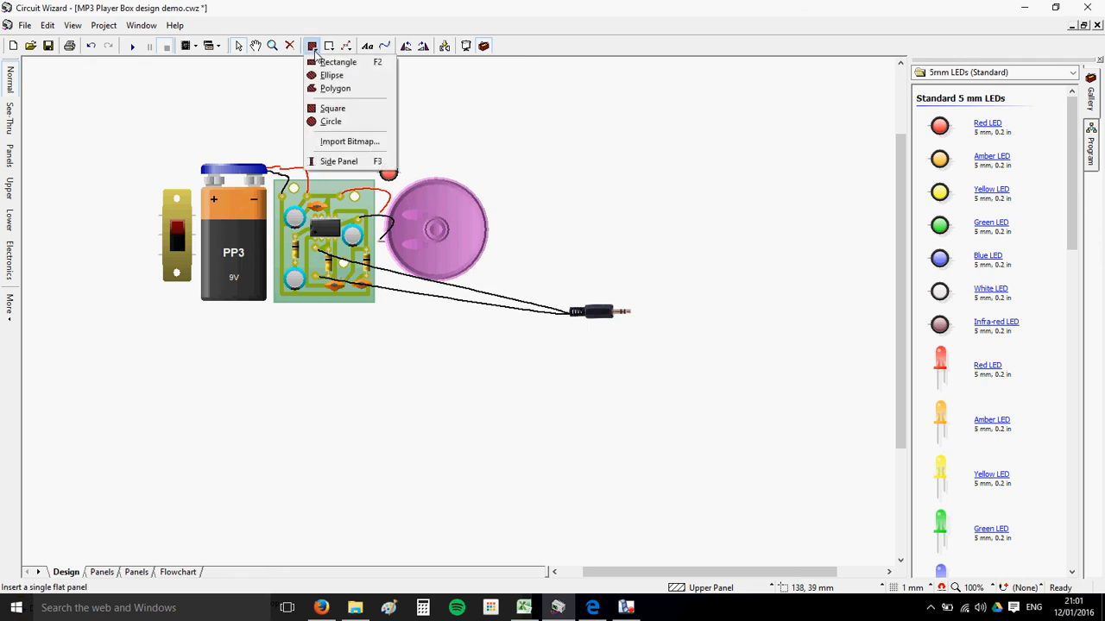
left_click(350, 67)
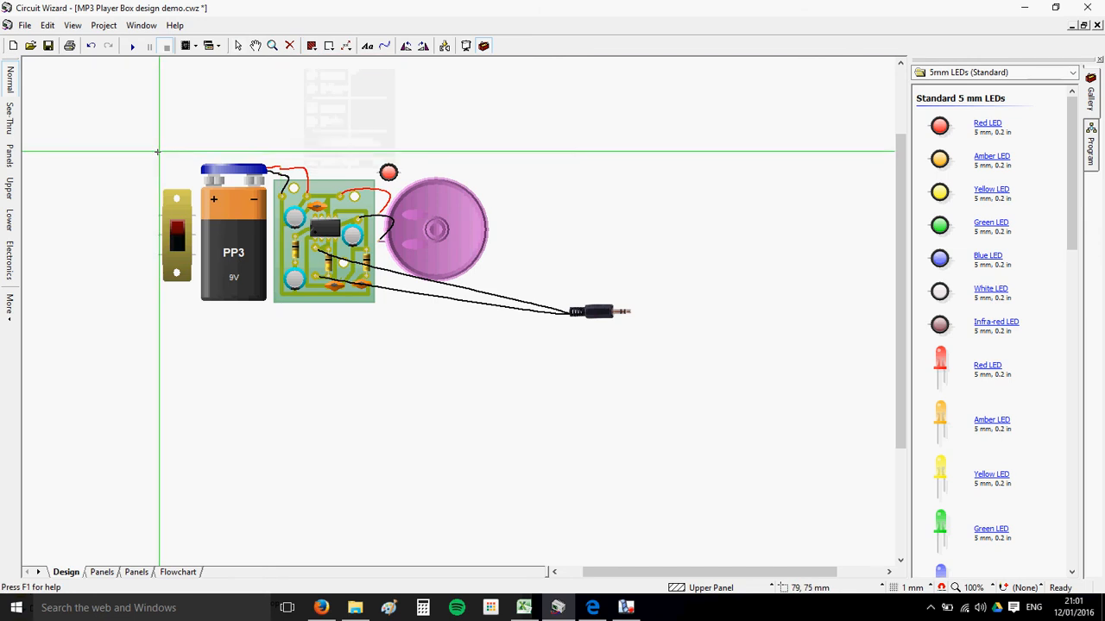
left_click_drag(154, 149, 494, 317)
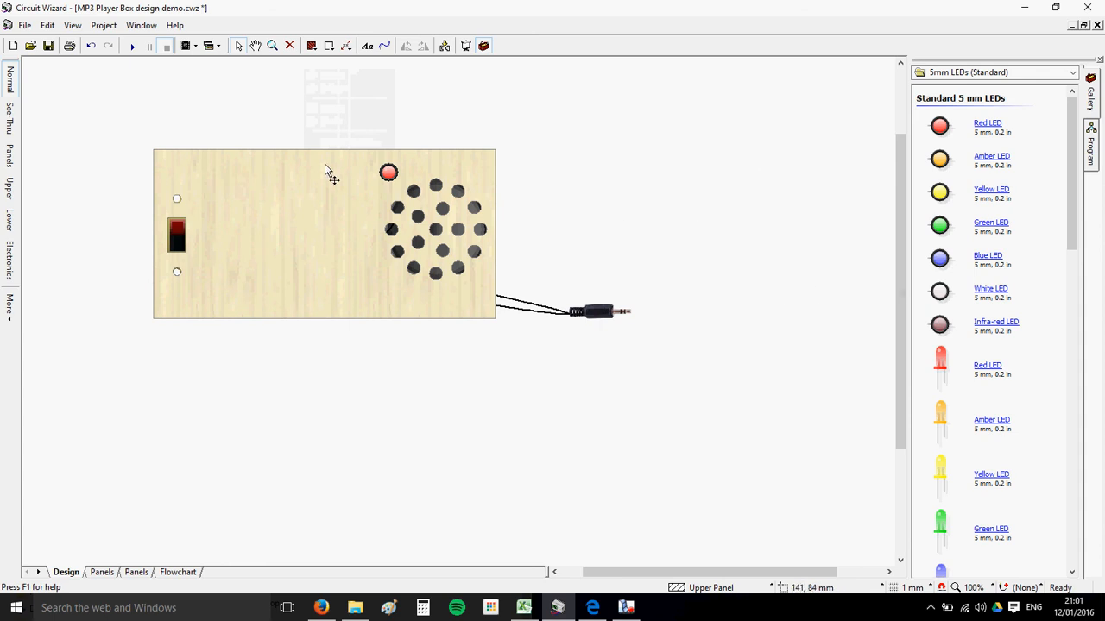
- Try Acrylic - Clear, 3 mm as the panel's material and undo the material change
double_click(290, 220)
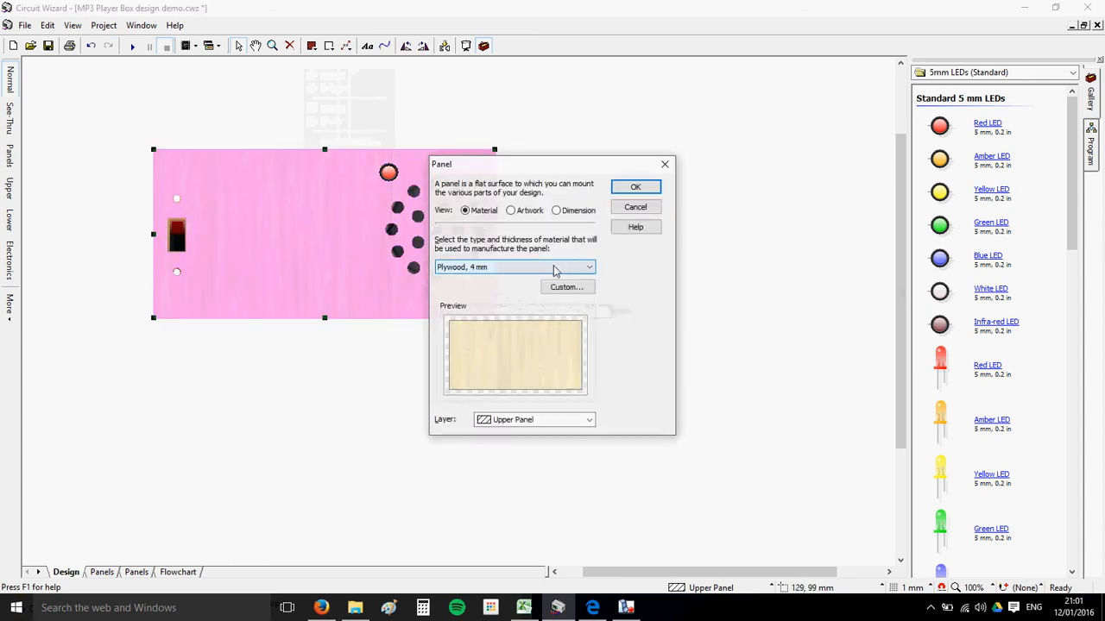
left_click(555, 268)
left_click_drag(590, 467, 612, 290)
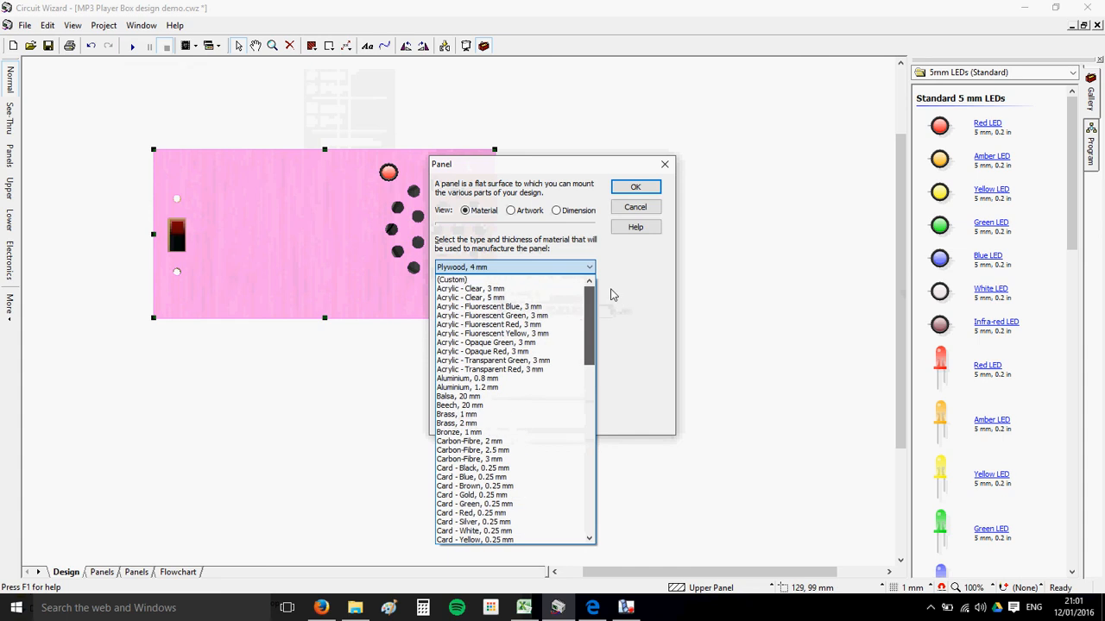
left_click(501, 289)
left_click(630, 190)
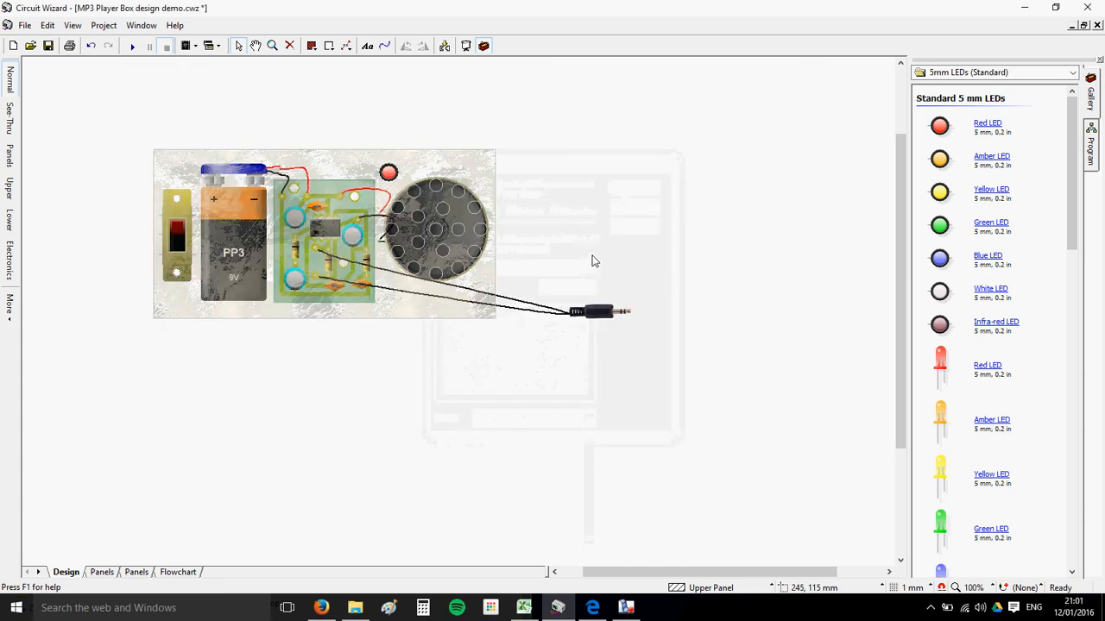
left_click(420, 318)
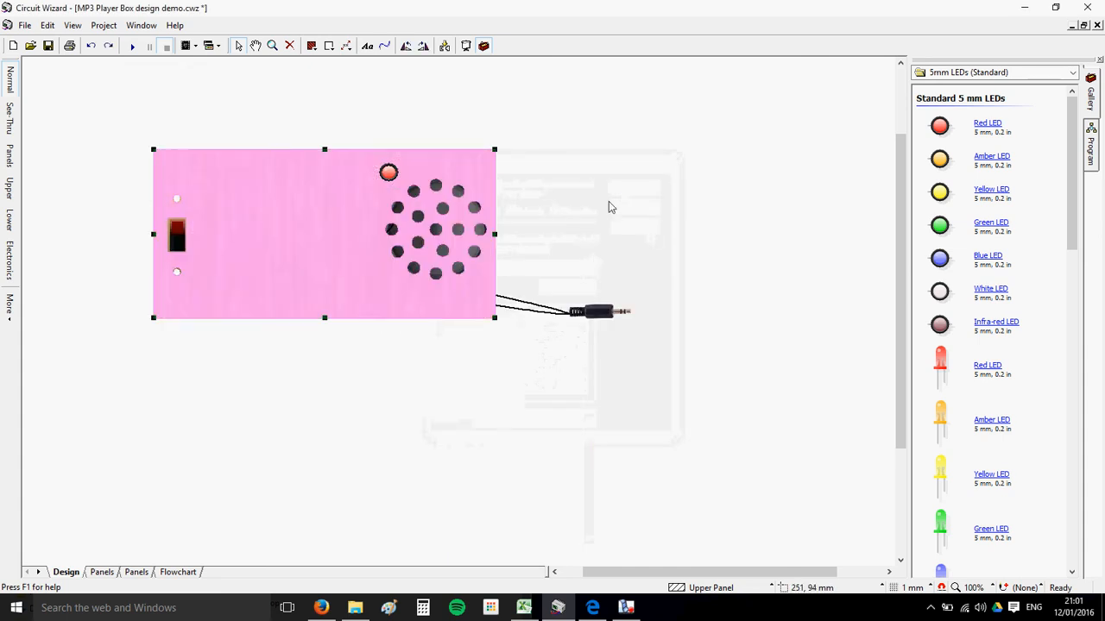
key("ctrl+z")
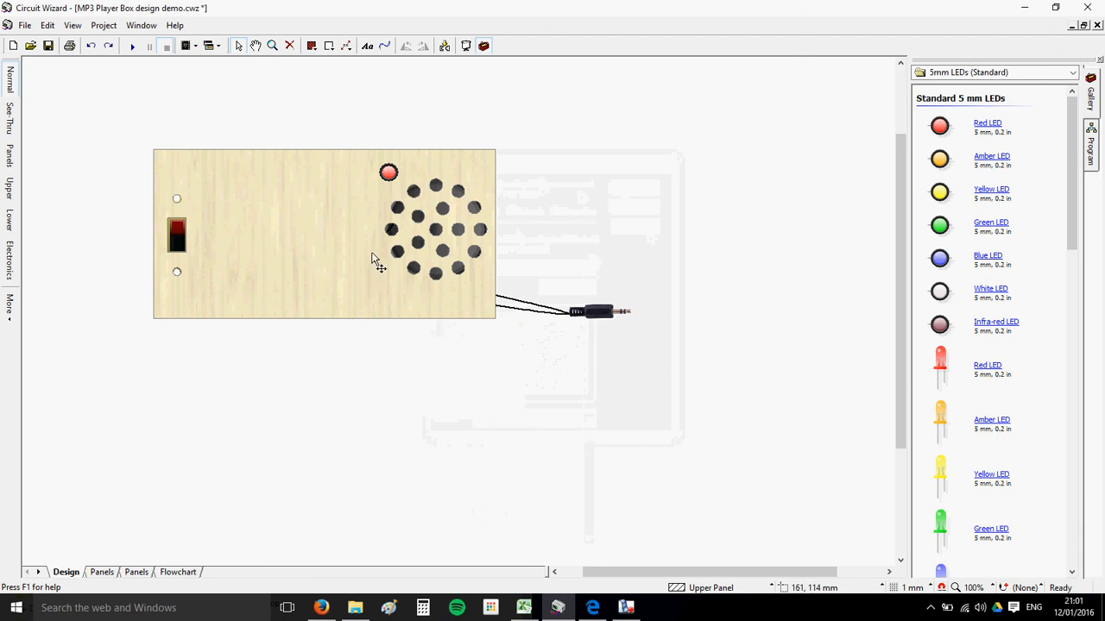
- Widen the panel to about 138 mm and shift the slide switch slightly inward from the panel's edge
left_click(290, 247)
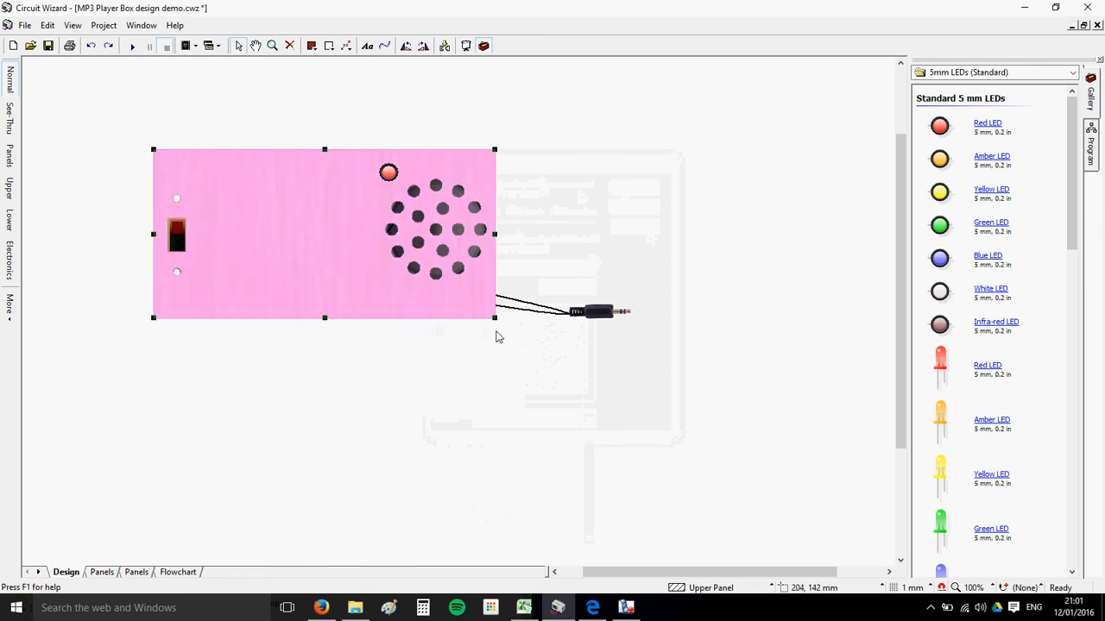
mouse_move(495, 318)
left_mouse_down()
mouse_move(613, 343)
mouse_move(511, 307)
mouse_move(514, 318)
left_mouse_up()
left_click_drag(182, 237, 191, 184)
left_click(235, 85)
left_click_drag(190, 187, 179, 229)
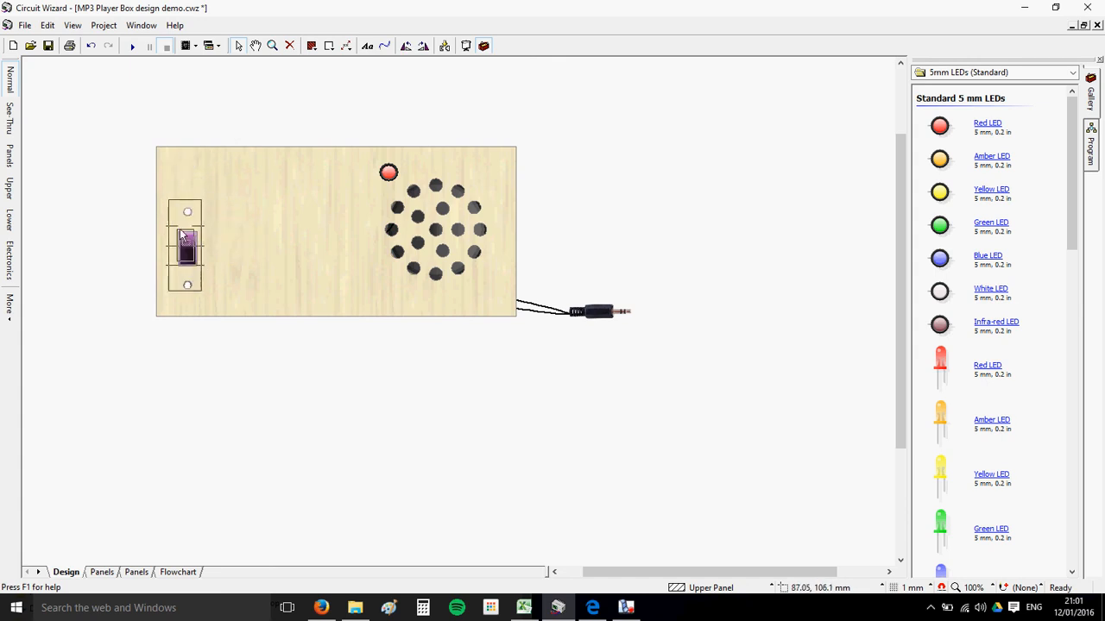
- Move the red LED closer to the panel's upper edge and shift the panel slightly to balance it over the components
mouse_move(388, 173)
left_mouse_down()
mouse_move(277, 179)
mouse_move(388, 166)
left_mouse_up()
left_click(446, 242)
left_click_drag(446, 240, 498, 275)
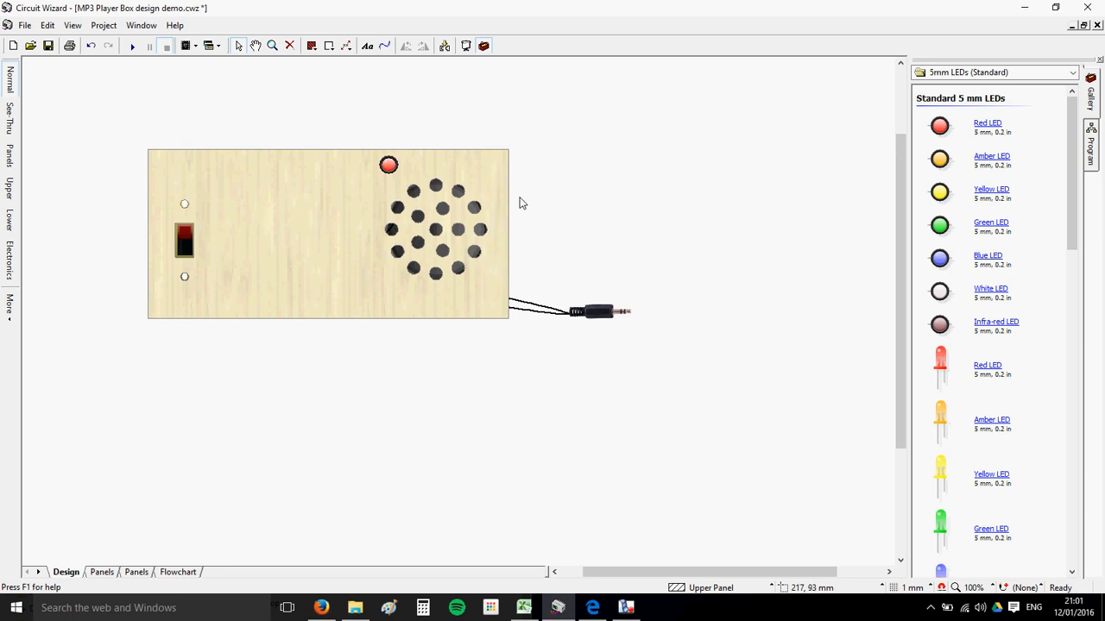
- Assign the 4 mm plywood panel to the Lower Panel layer so the components sit on top of it
mouse_move(496, 177)
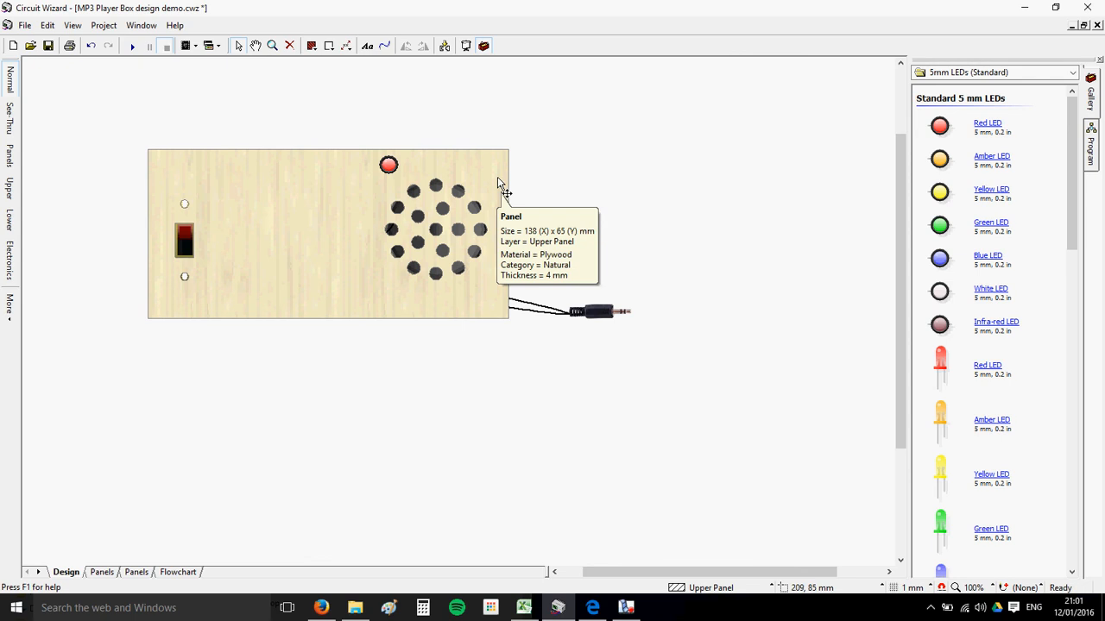
left_click(497, 180)
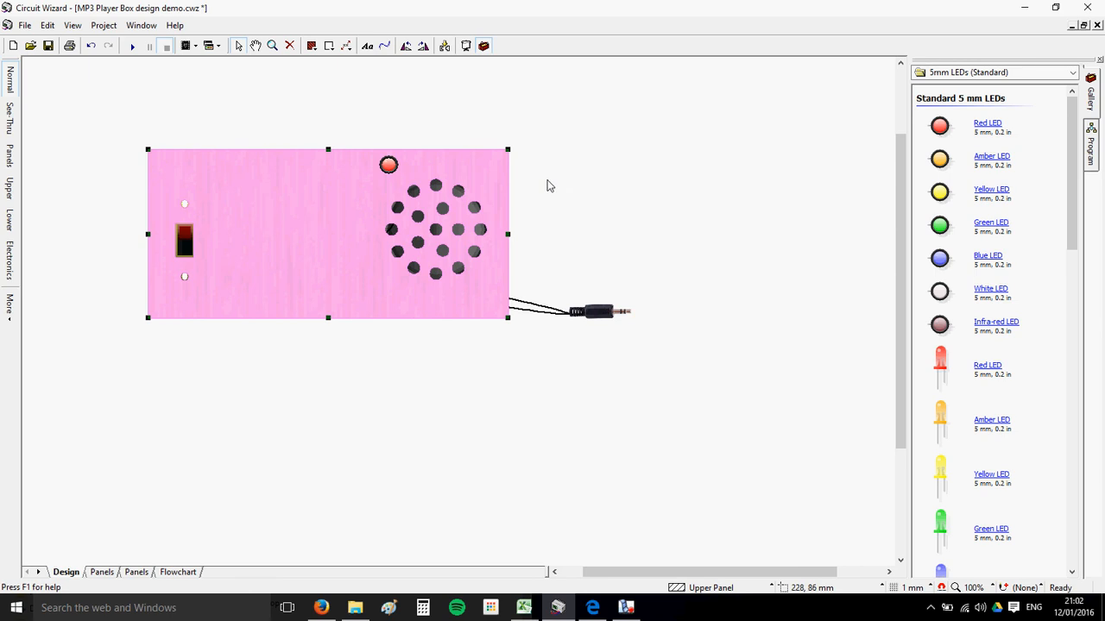
double_click(498, 175)
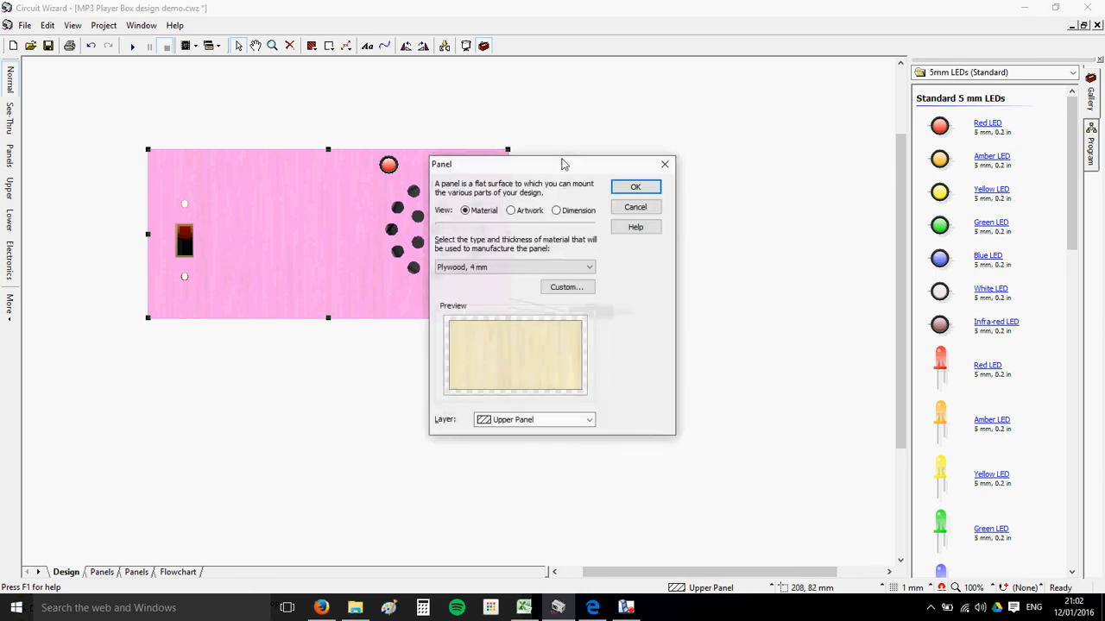
left_click_drag(569, 166, 661, 91)
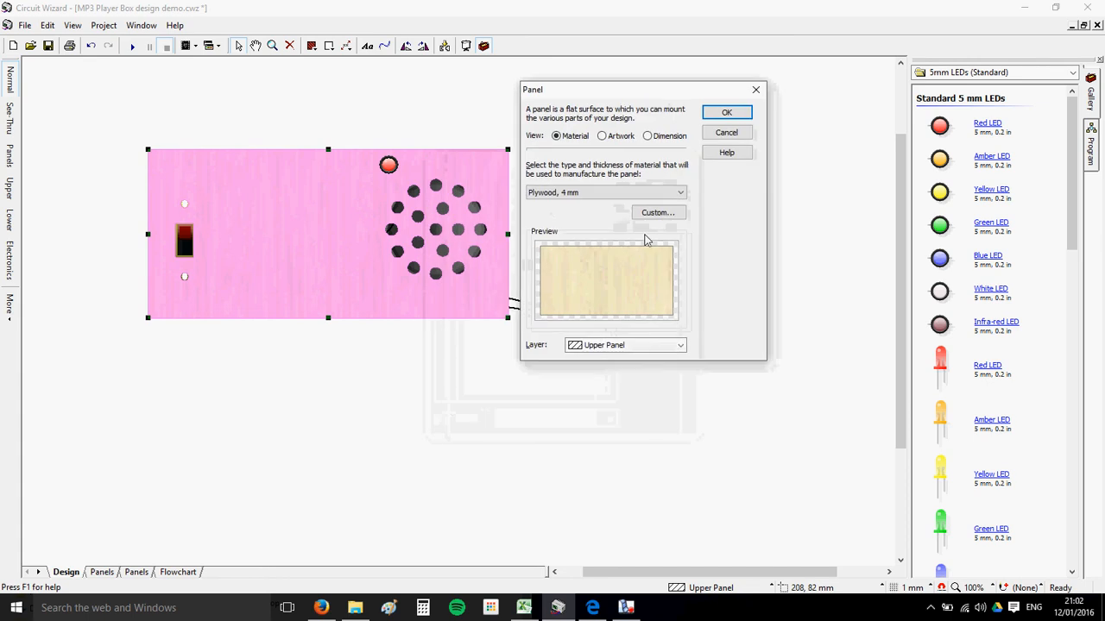
left_click(680, 345)
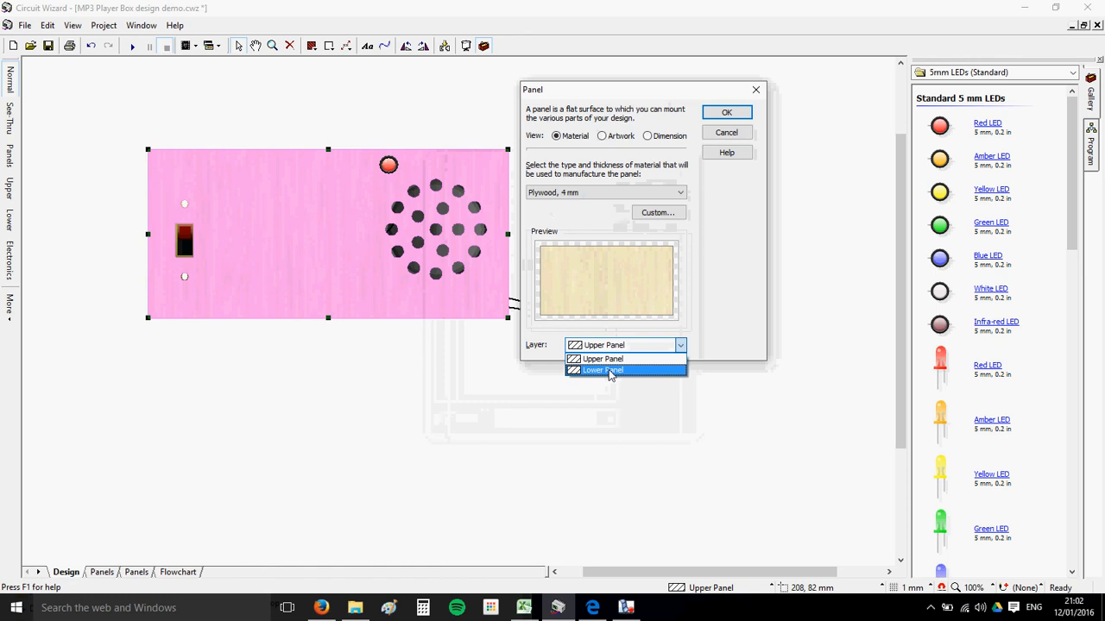
left_click(650, 361)
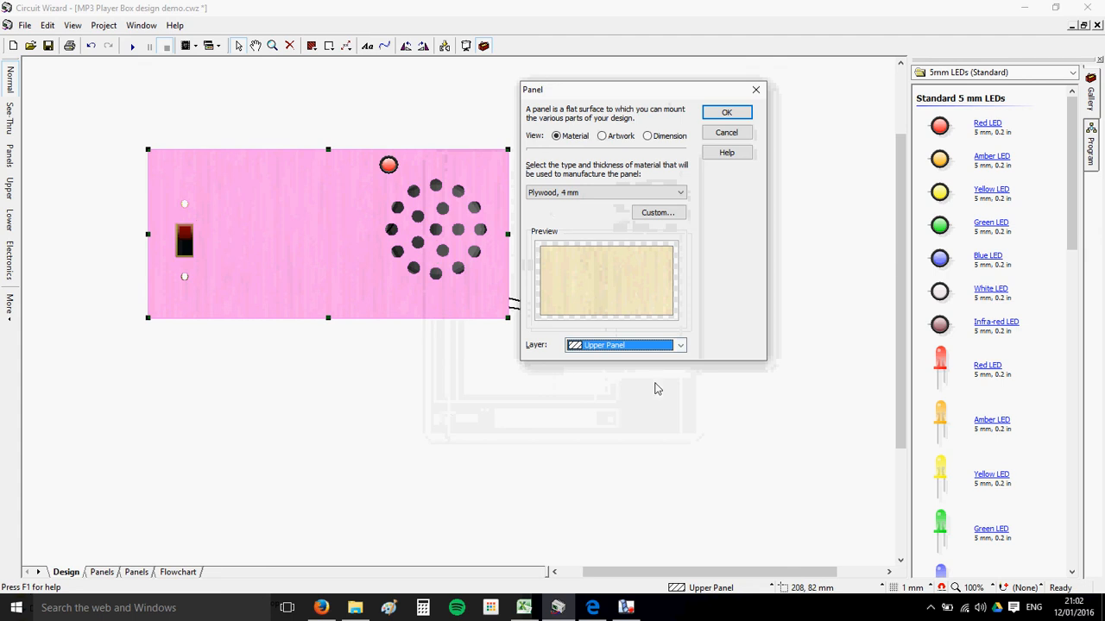
left_click(681, 345)
left_click(602, 372)
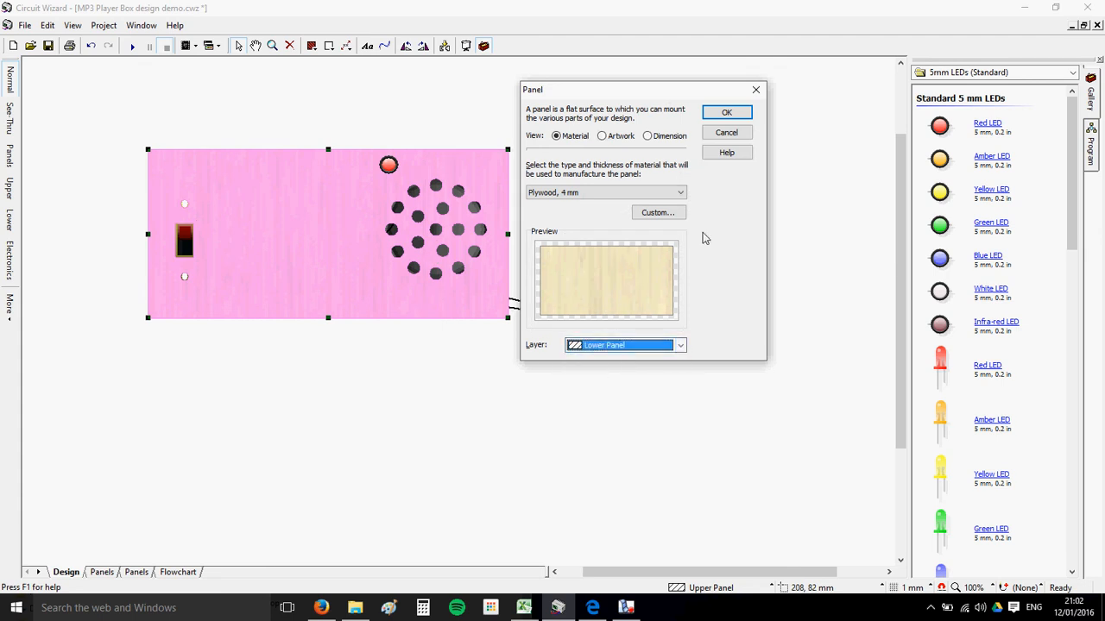
left_click(726, 114)
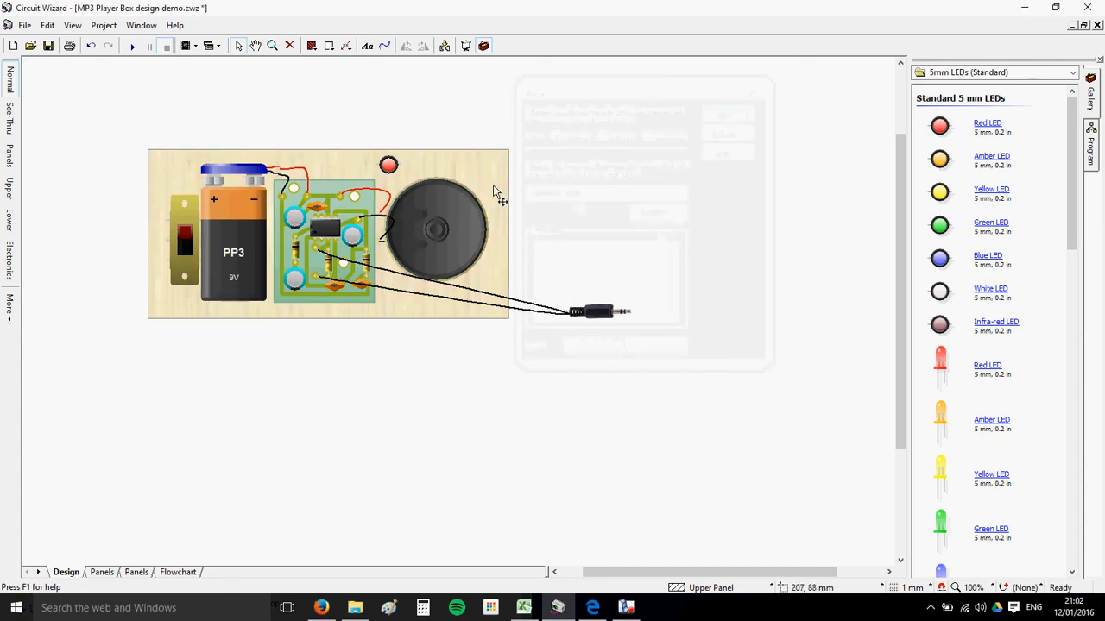
left_click(577, 196)
left_click(314, 153)
left_click(563, 153)
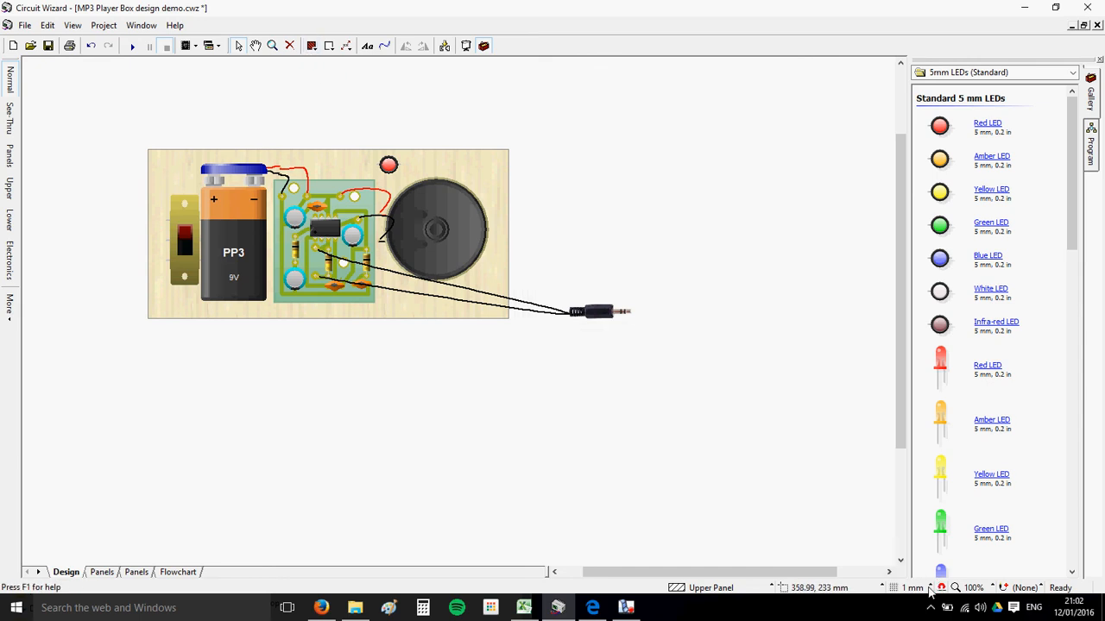
- Draw a side panel along the full height of the base panel's speaker-end edge
left_click(930, 588)
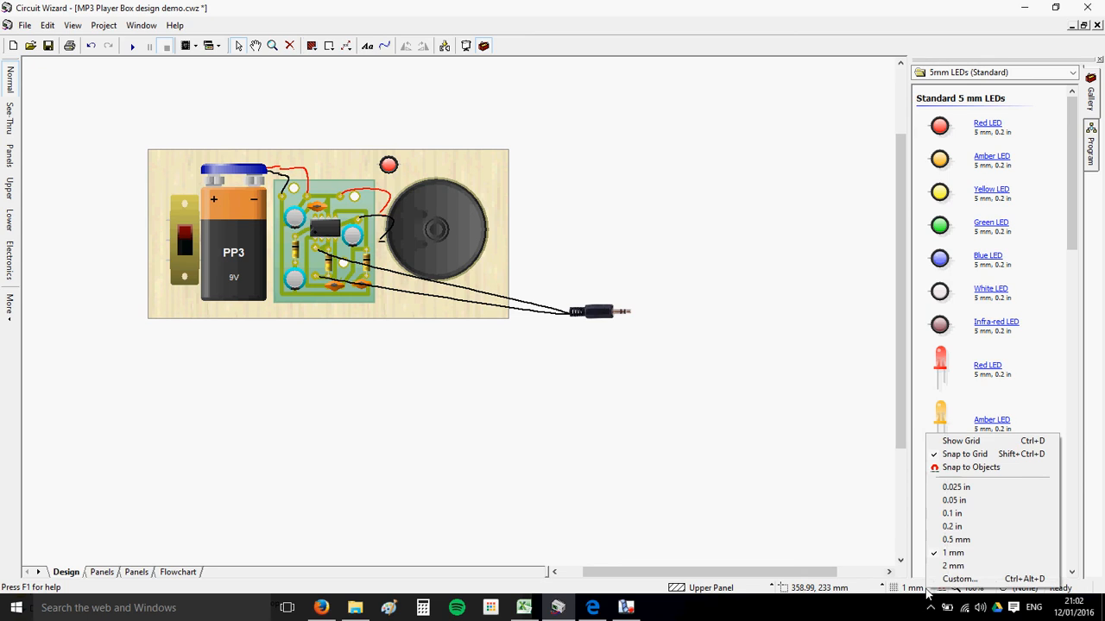
left_click(978, 455)
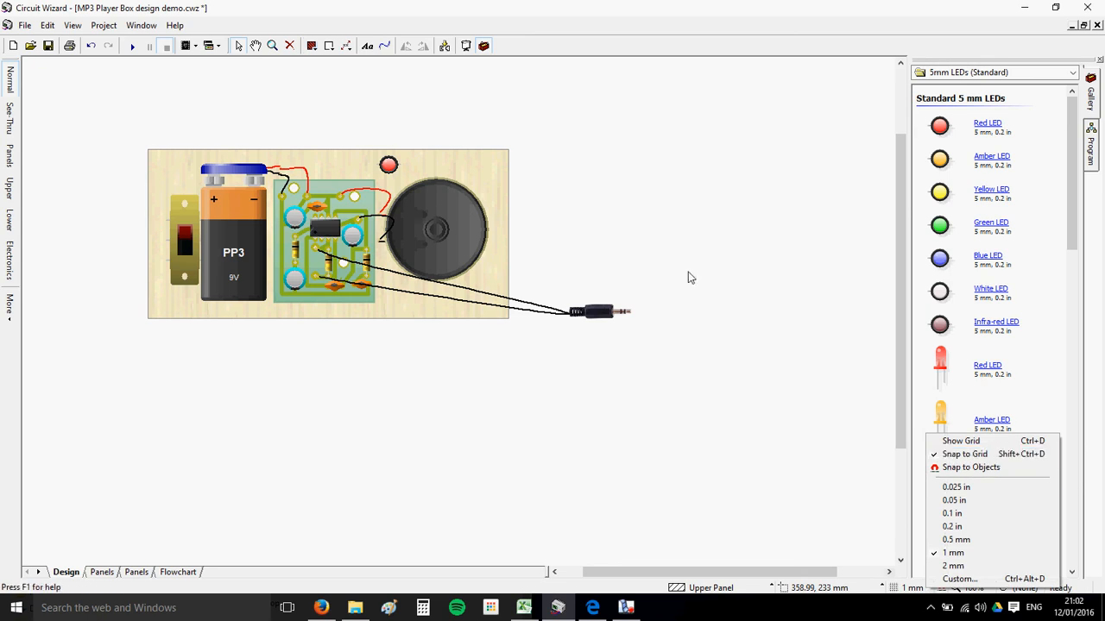
left_click(312, 47)
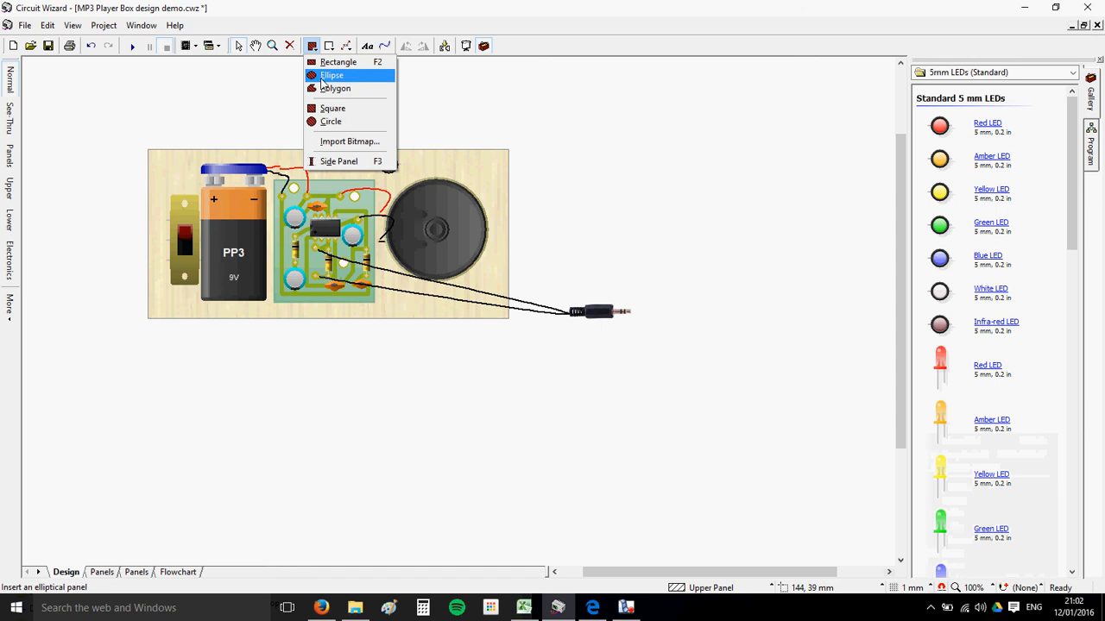
left_click(336, 163)
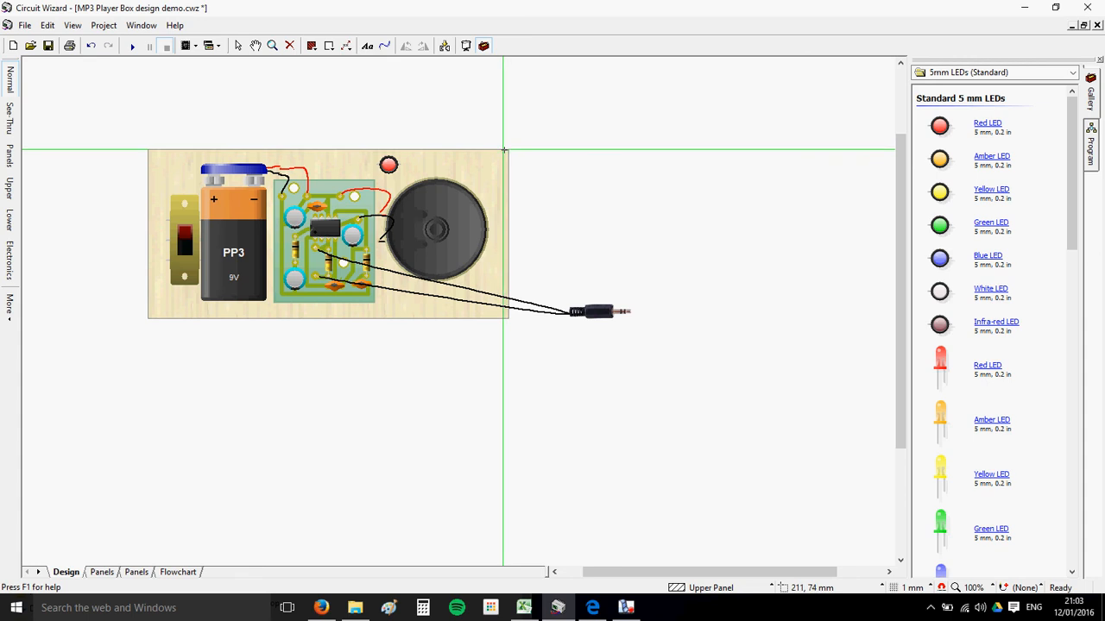
left_click_drag(504, 150, 504, 318)
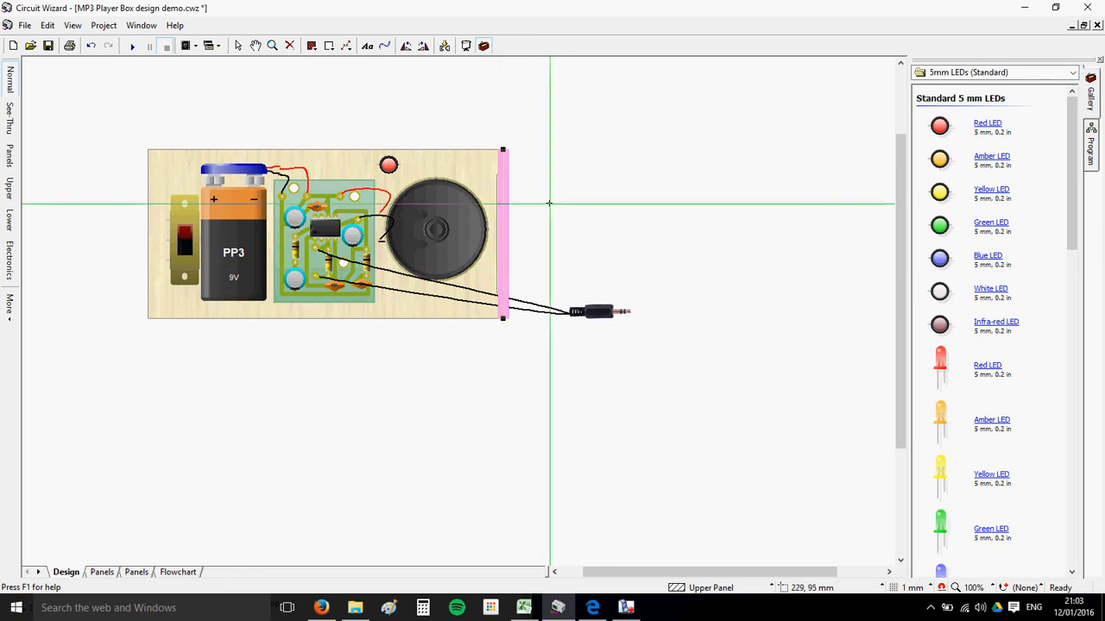
left_click(544, 153)
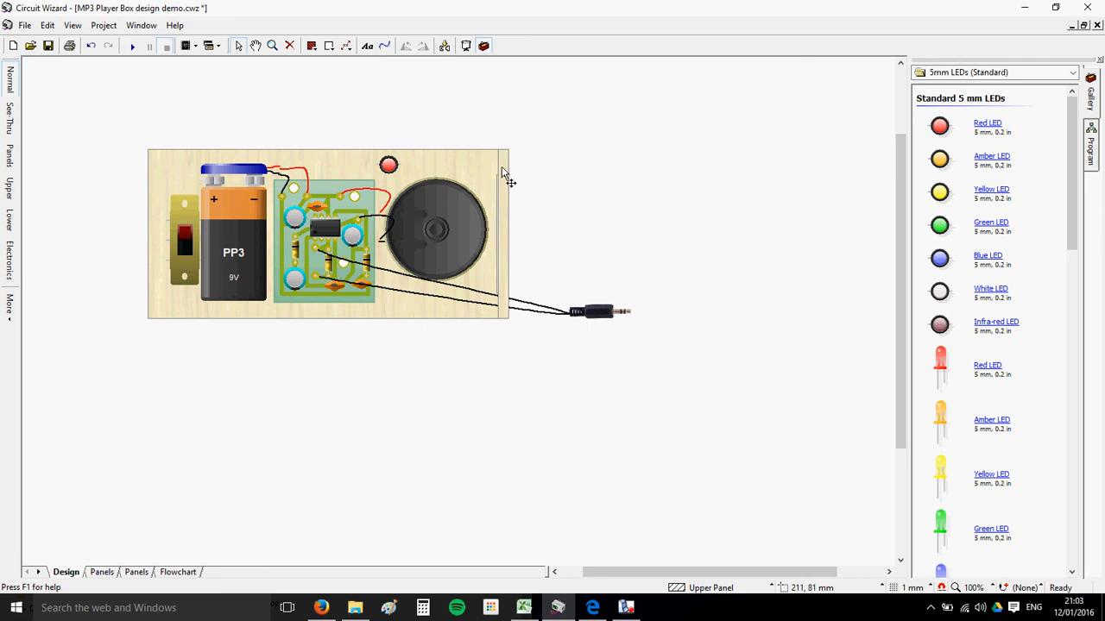
- Examine the new speaker-end side panel's thickness, its fit against the base's edge and the thin strip on its inner face
scroll(500, 167, "up", 1)
scroll(500, 173, "up", 1)
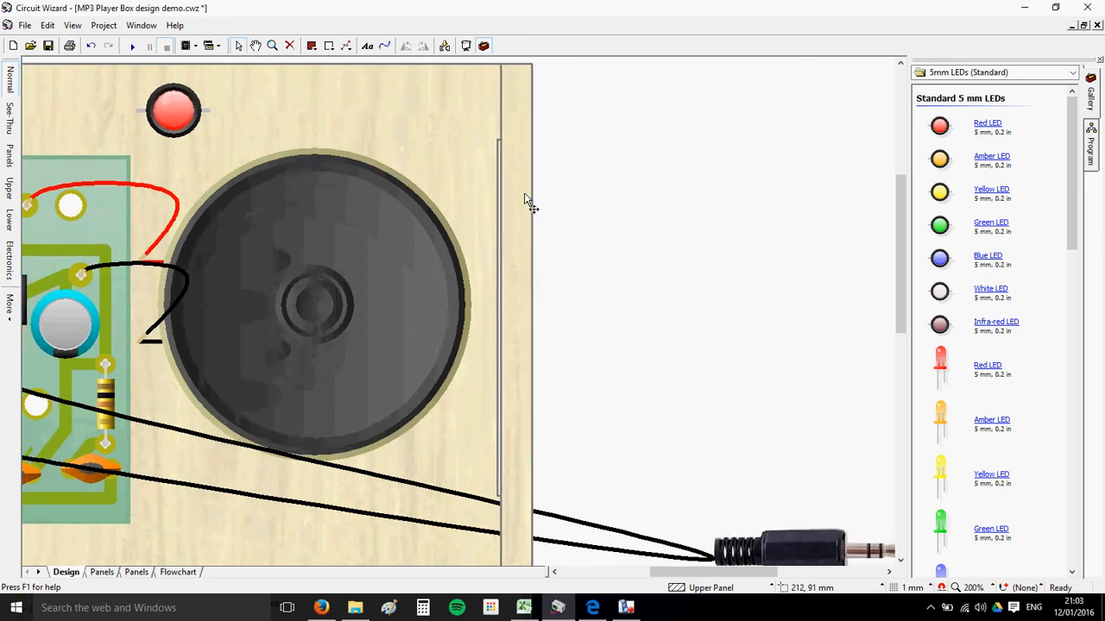
scroll(518, 190, "down", 1)
left_click(517, 114)
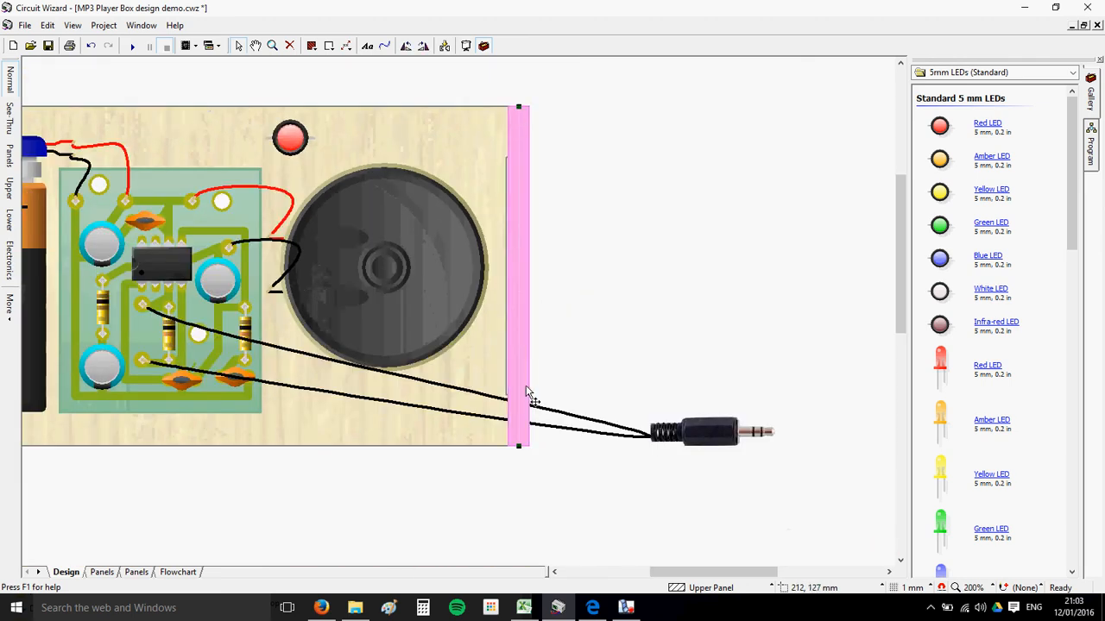
left_click(568, 230)
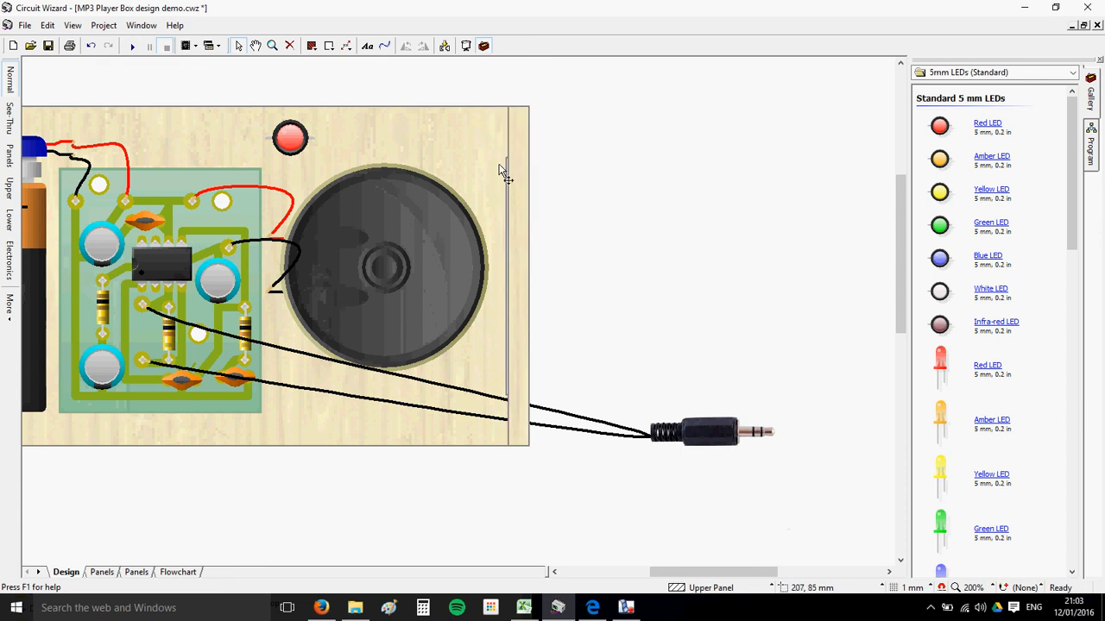
scroll(503, 172, "up", 2)
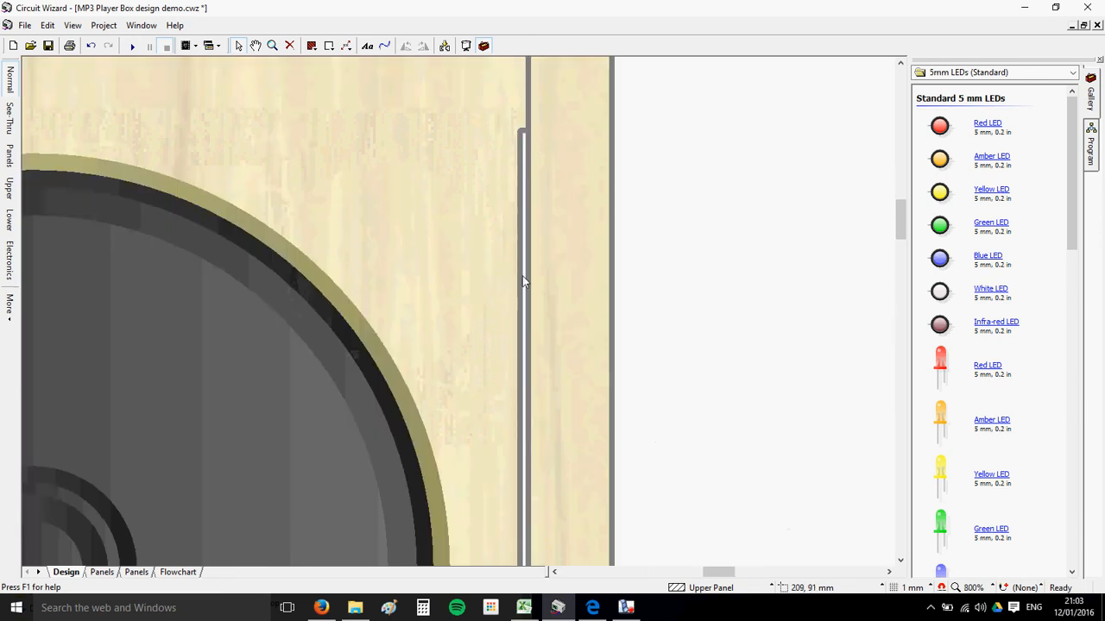
scroll(538, 207, "down", 2)
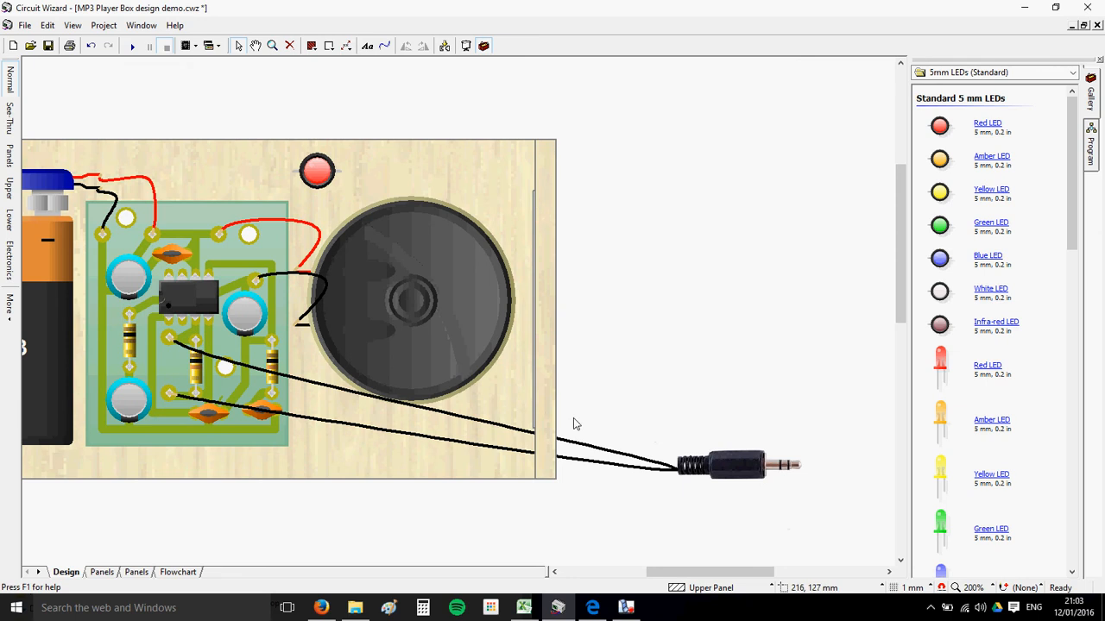
scroll(584, 413, "down", 1)
scroll(690, 243, "up", 1)
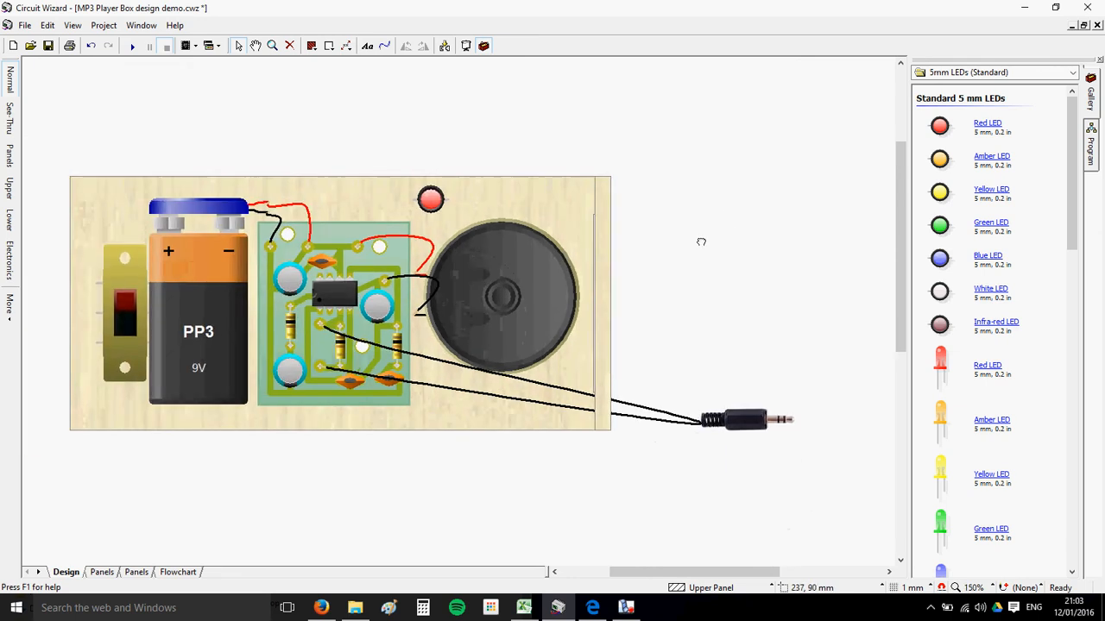
- Draw a second side panel along the full height of the base panel's switch end
left_click(312, 45)
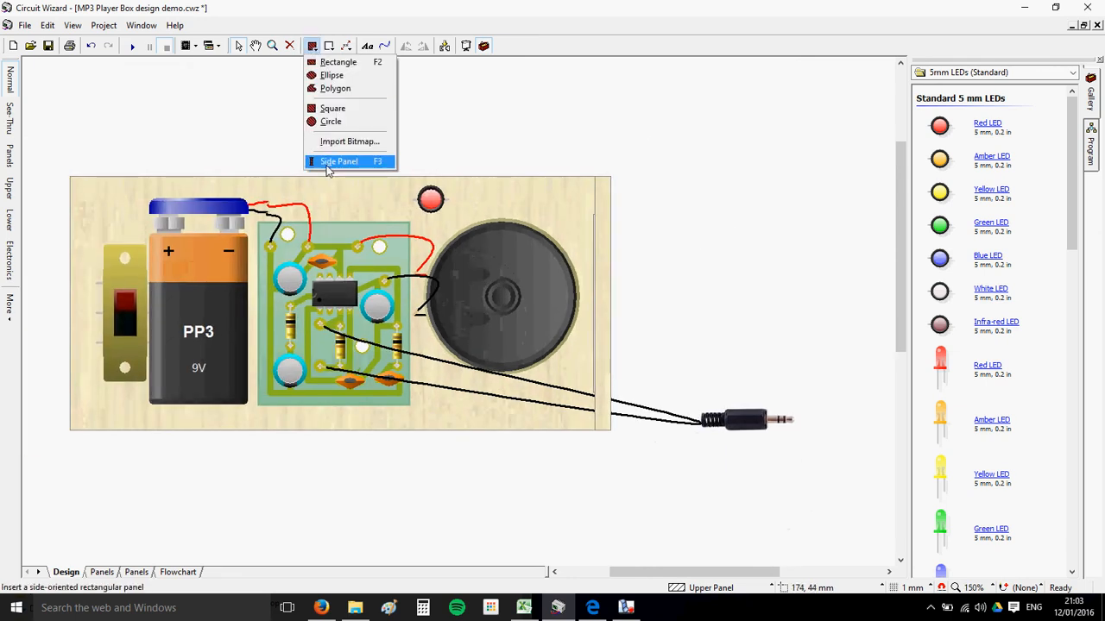
left_click(332, 162)
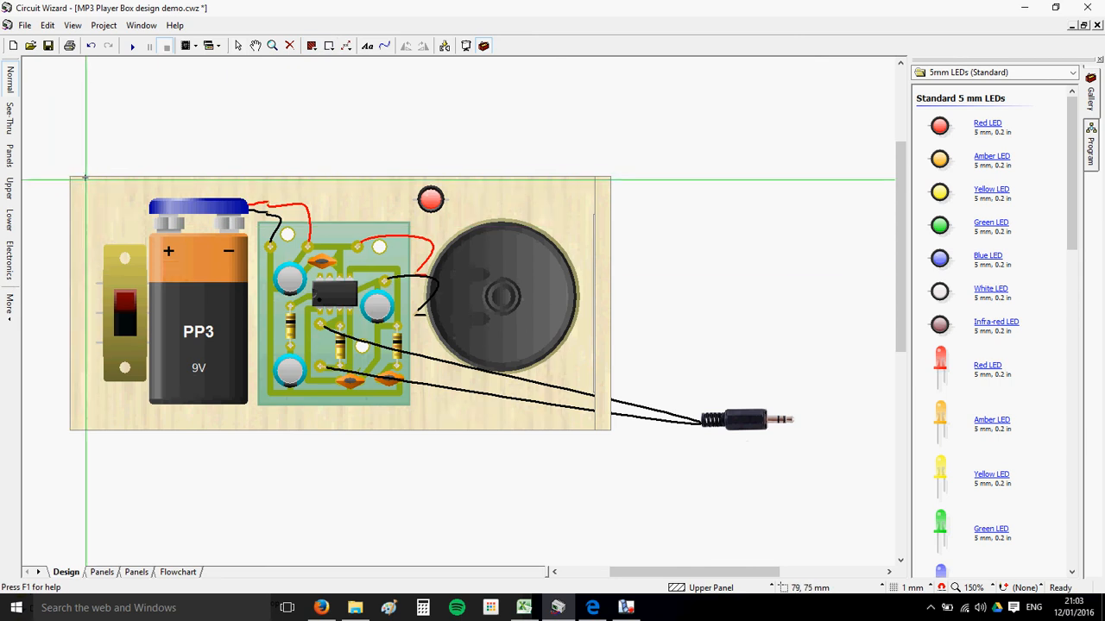
left_click_drag(86, 177, 85, 430)
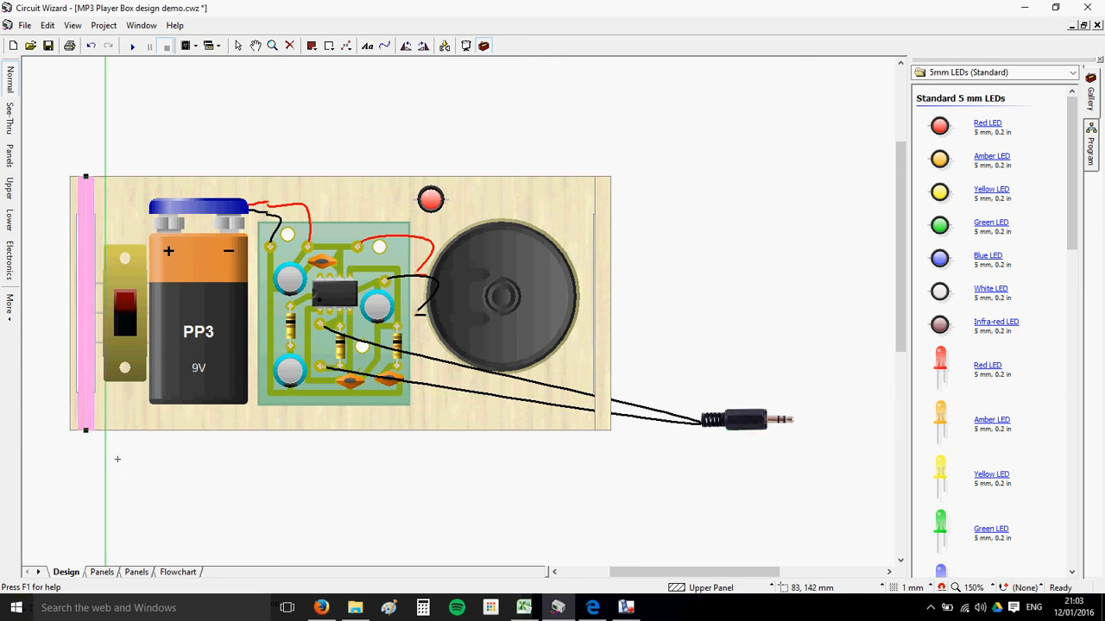
right_click(126, 454)
left_click(126, 455)
left_click(86, 212)
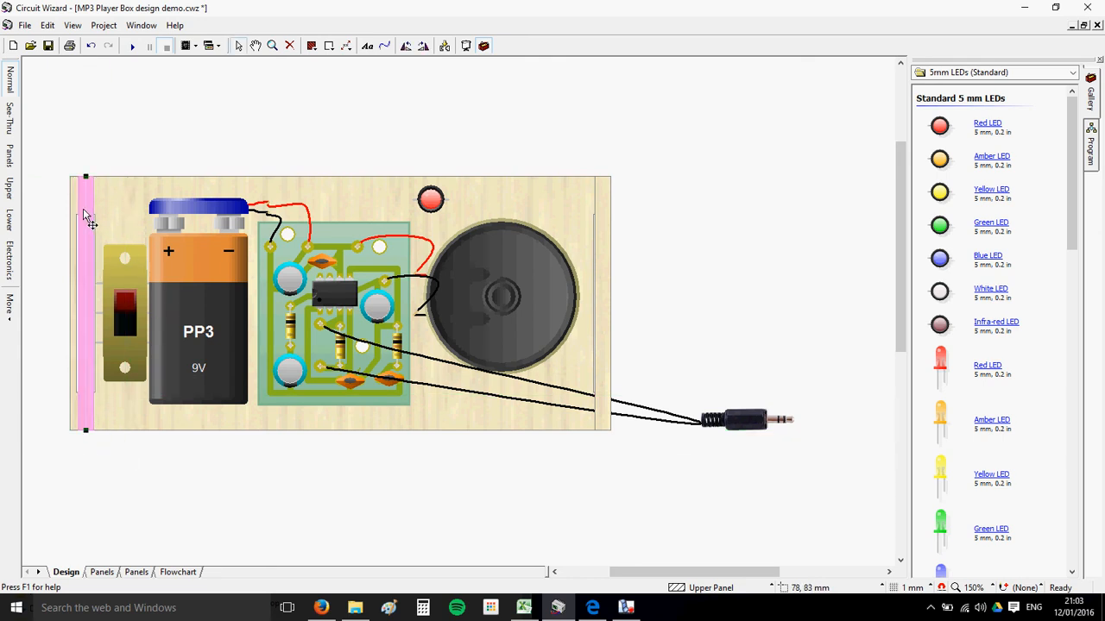
- Shift the switch-end side panel outward until it is flush with the base panel's outer edge
scroll(83, 211, "up", 3)
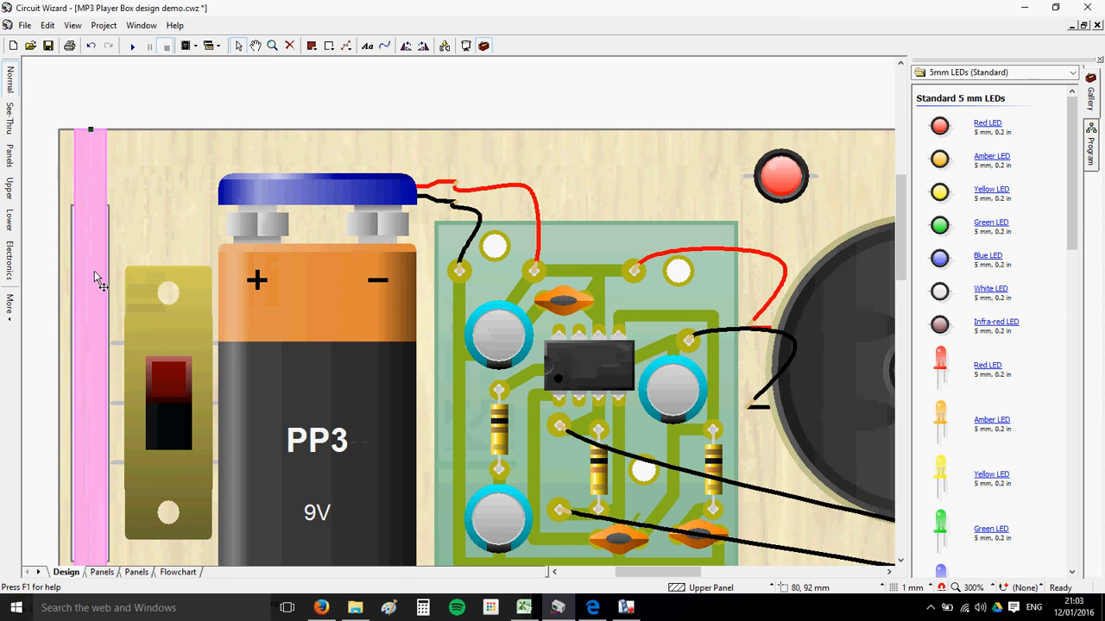
left_click_drag(94, 272, 81, 273)
left_click(119, 145)
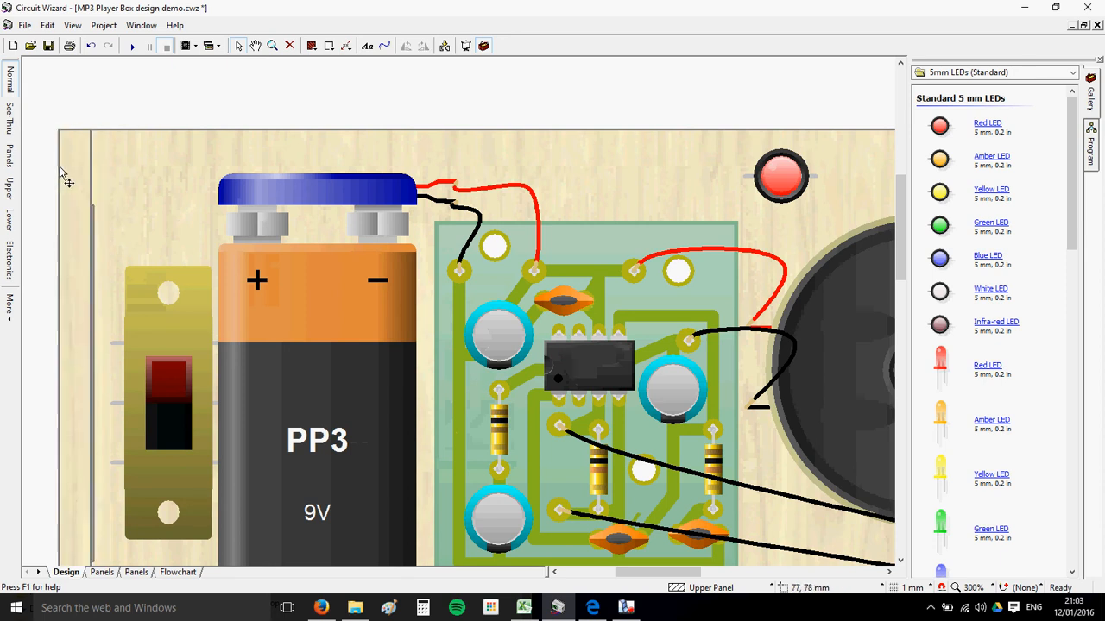
scroll(97, 179, "down", 1)
scroll(102, 191, "down", 1)
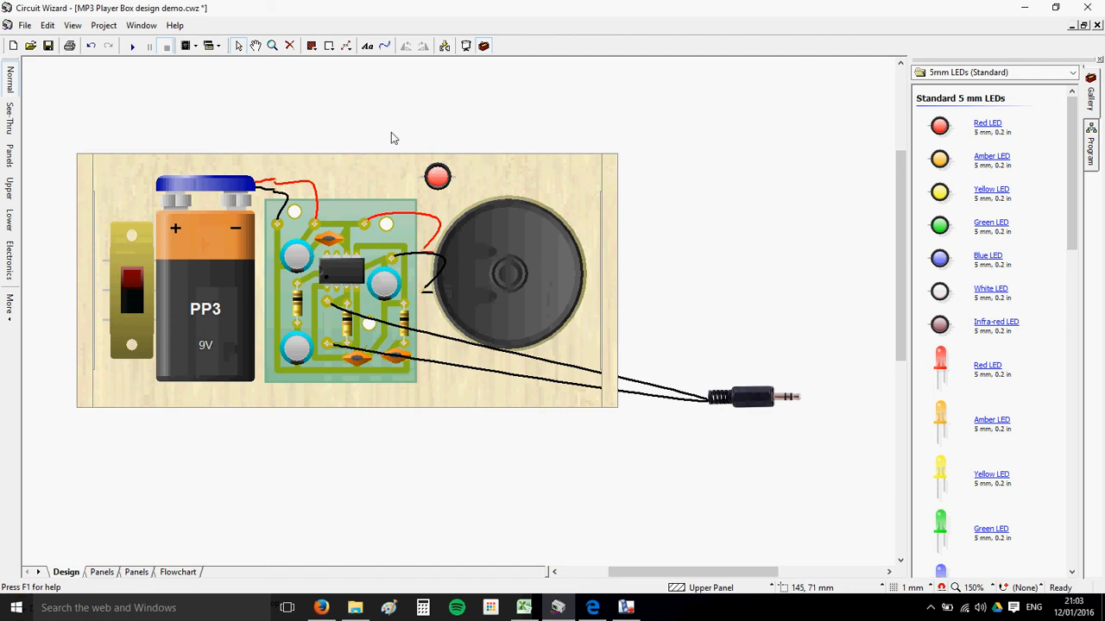
- Draw a side panel along the base's upper edge, spanning between the two end panels
left_click(313, 46)
left_click(321, 161)
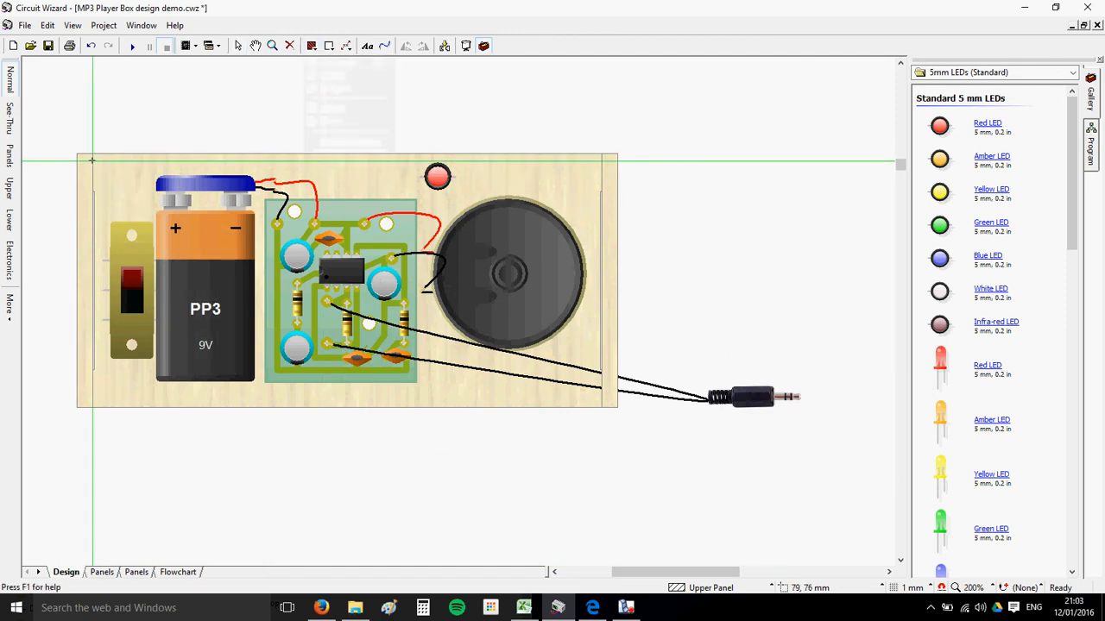
scroll(91, 161, "up", 1)
left_click_drag(92, 162, 773, 169)
left_click(736, 127)
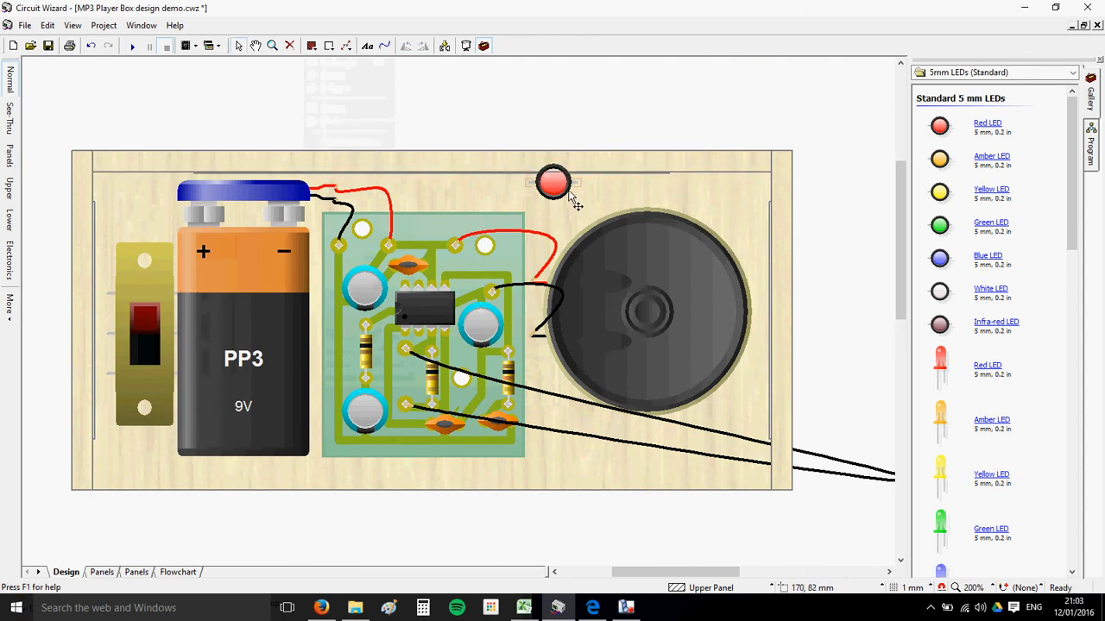
- Move the red LED down clear of the upper side panel, keeping it above the speaker
scroll(554, 171, "up", 2)
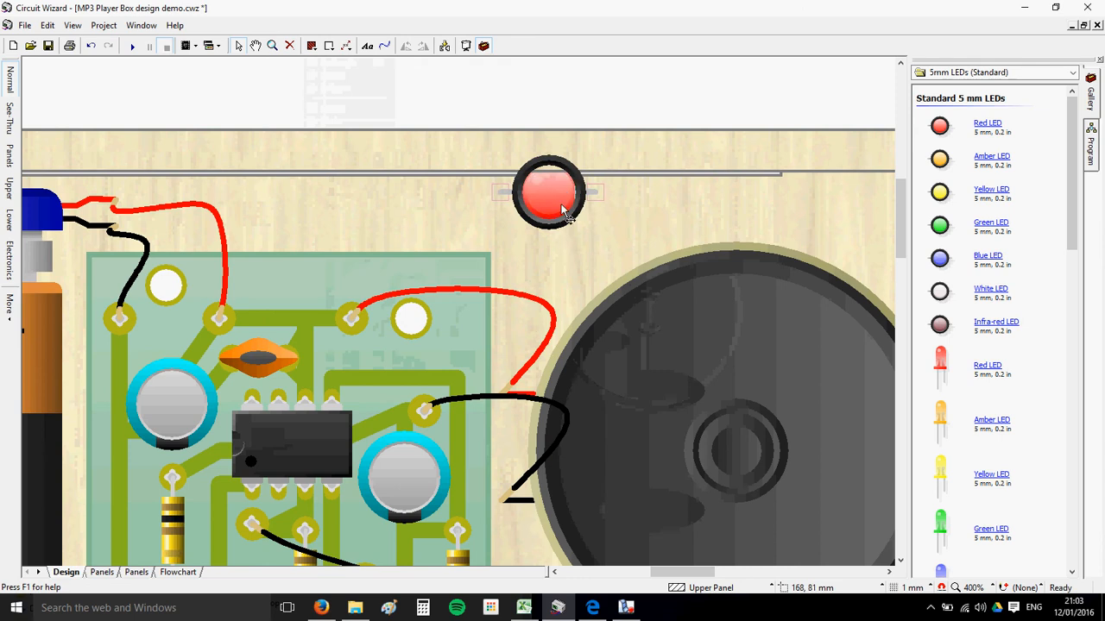
left_click_drag(567, 202, 548, 245)
left_click(561, 79)
scroll(559, 110, "down", 3)
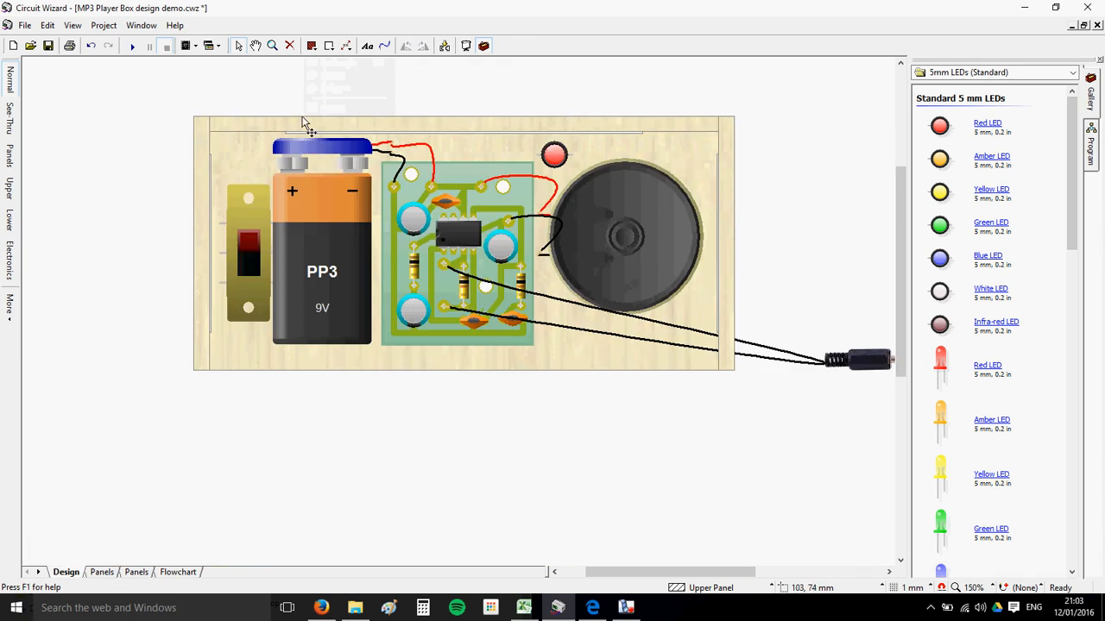
- Draw a side panel along the base's lower edge, running between the two end panels
left_click(328, 46)
left_click(329, 162)
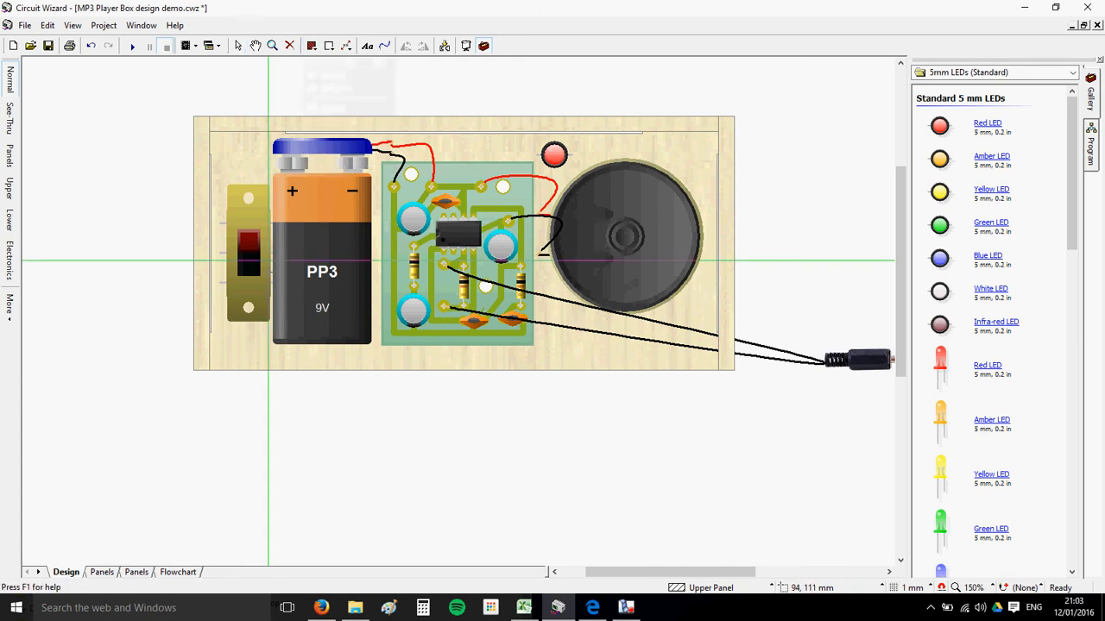
left_click_drag(201, 362, 720, 377)
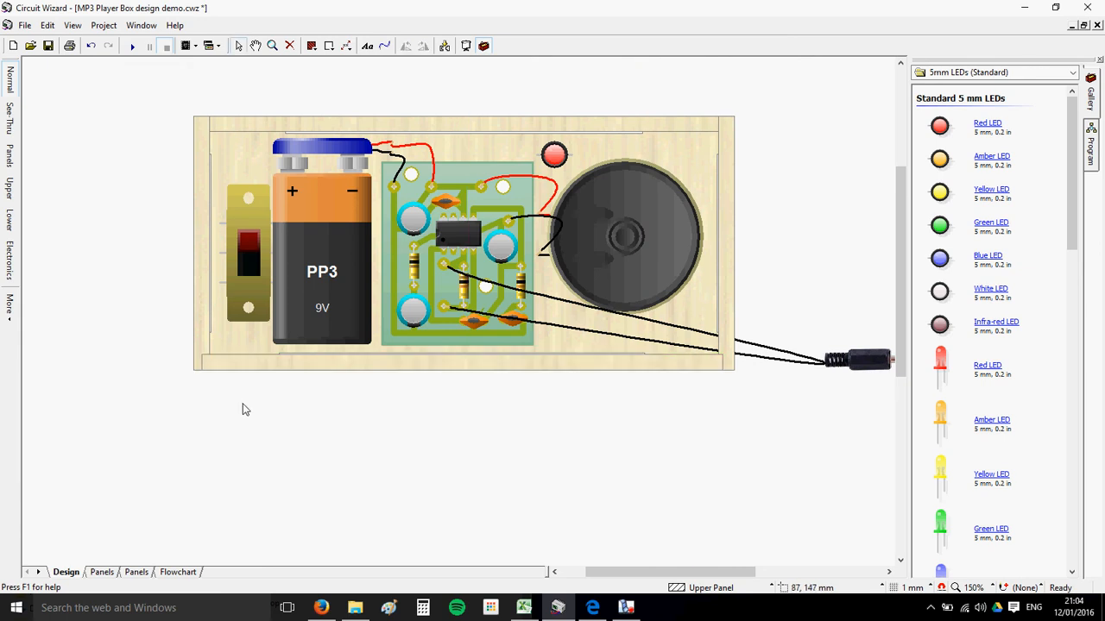
- Adjust both ends of the lower side panel so they meet the inner faces of the two end panels
scroll(214, 365, "up", 4)
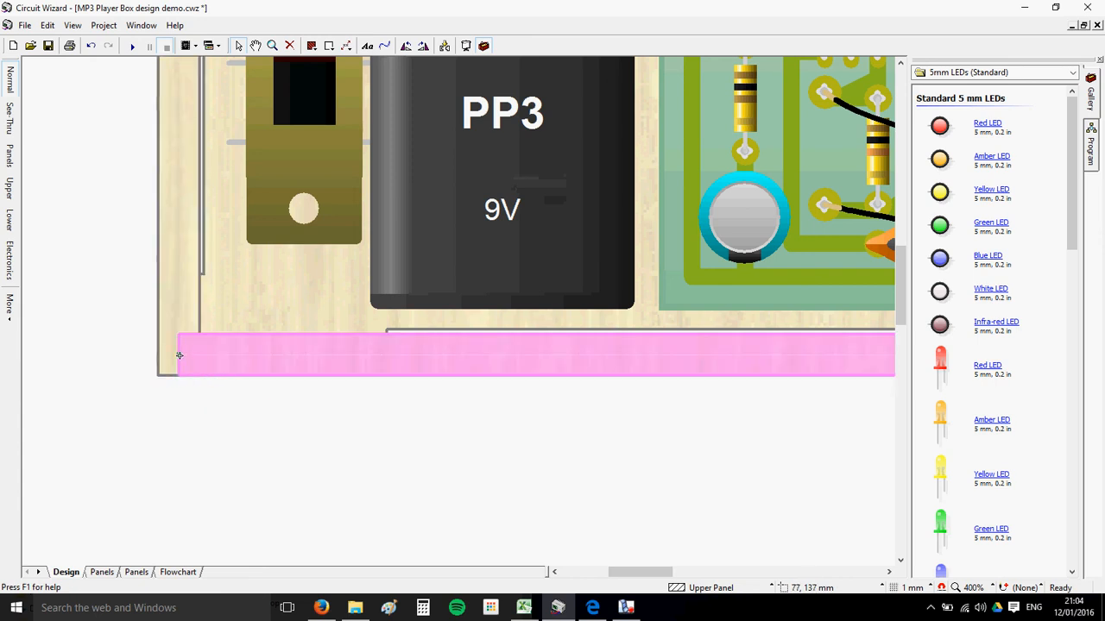
left_click_drag(179, 356, 199, 355)
left_click(268, 401)
scroll(173, 321, "down", 1)
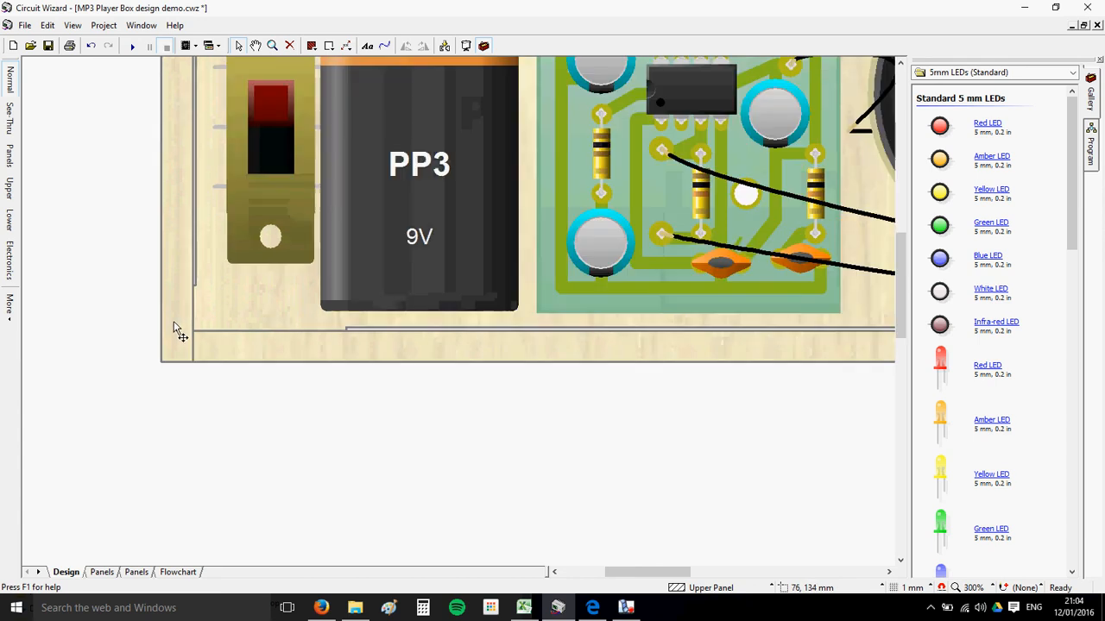
scroll(173, 321, "down", 1)
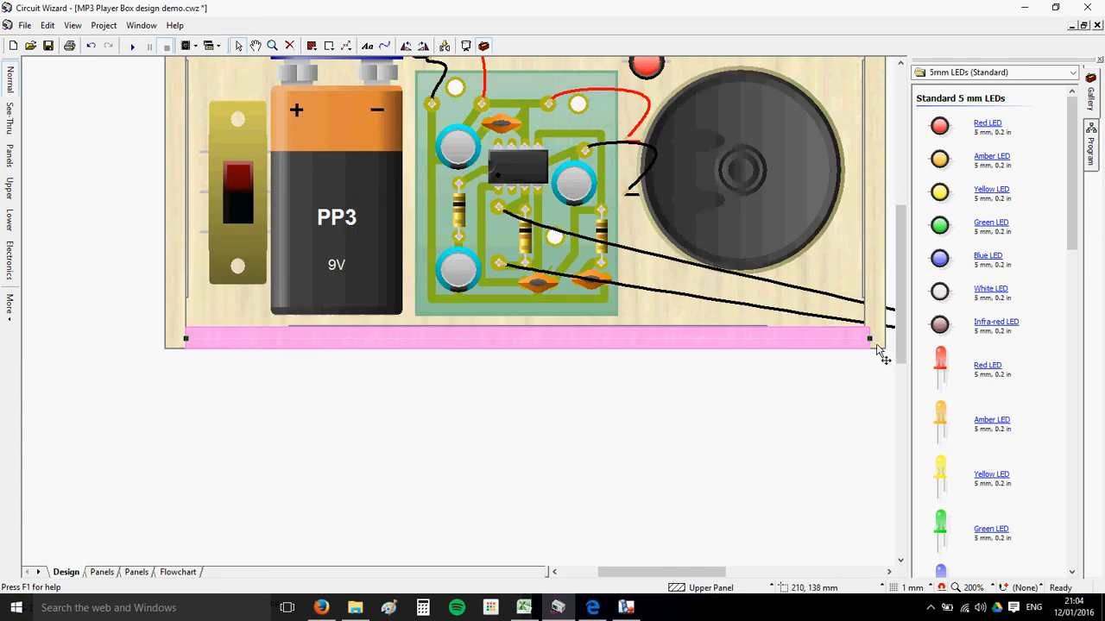
left_click_drag(869, 339, 860, 349)
left_click(176, 361)
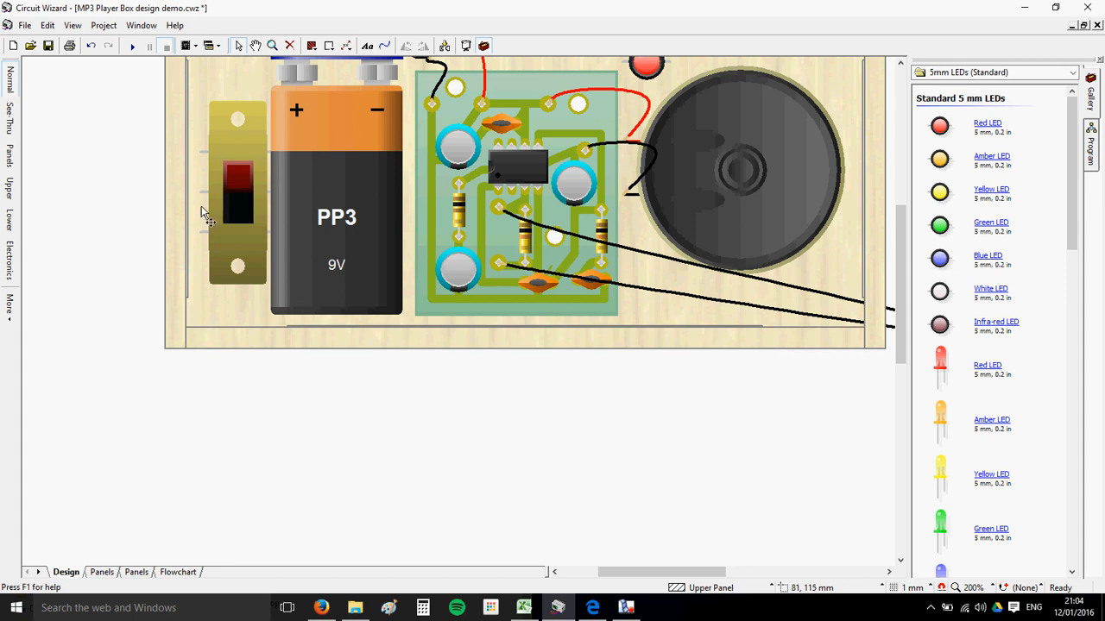
left_click_drag(207, 161, 148, 251)
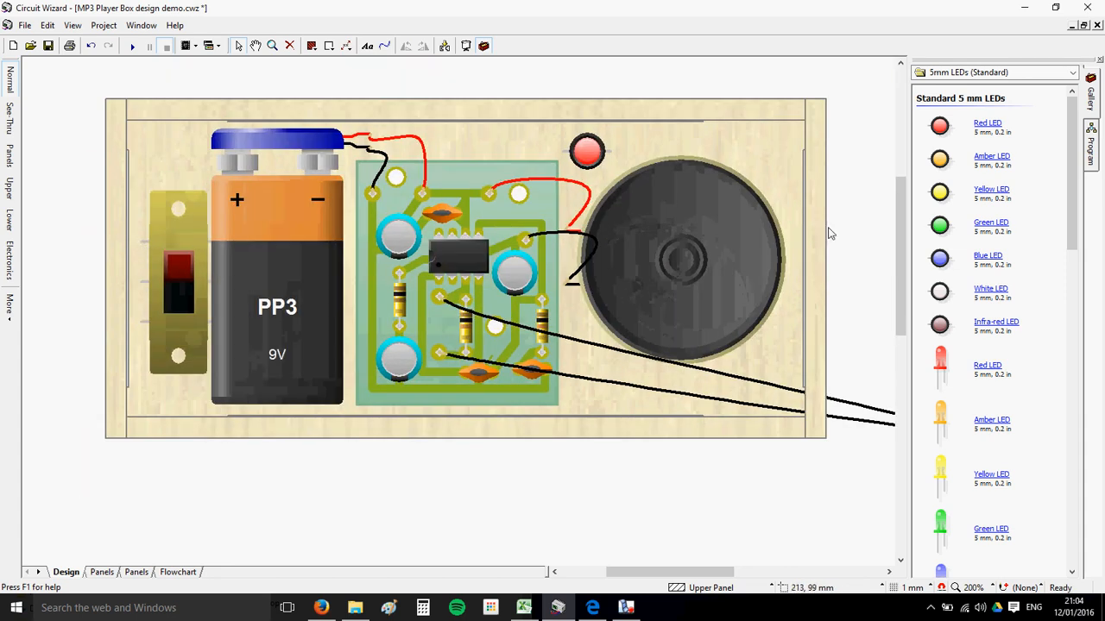
- Separate the panels onto their own page with a side panel height of 60
scroll(345, 258, "down", 1)
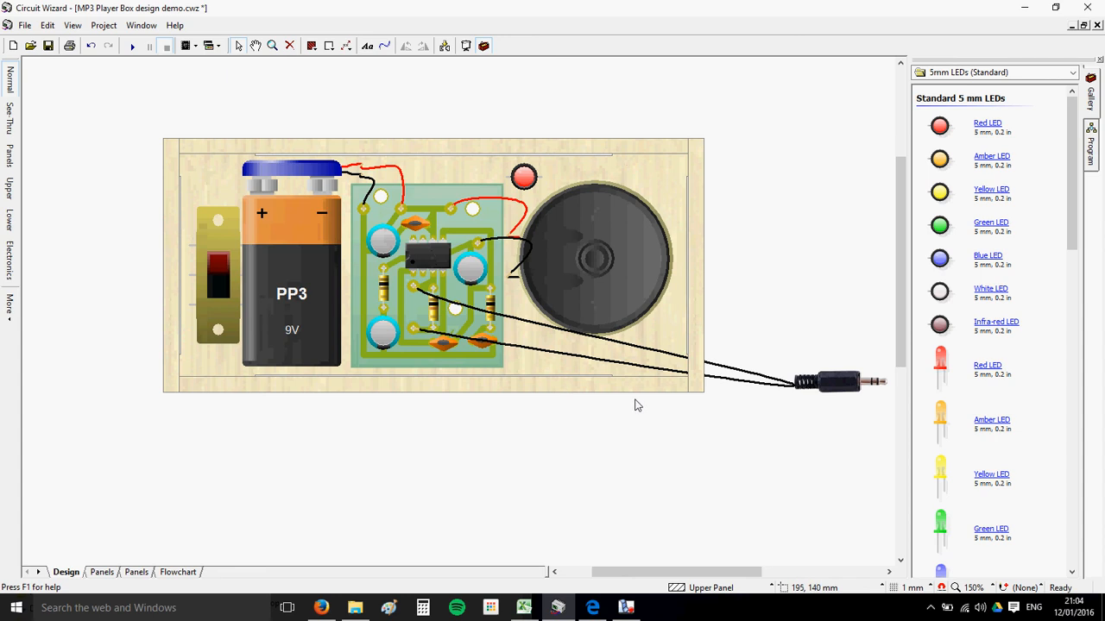
scroll(522, 390, "down", 2)
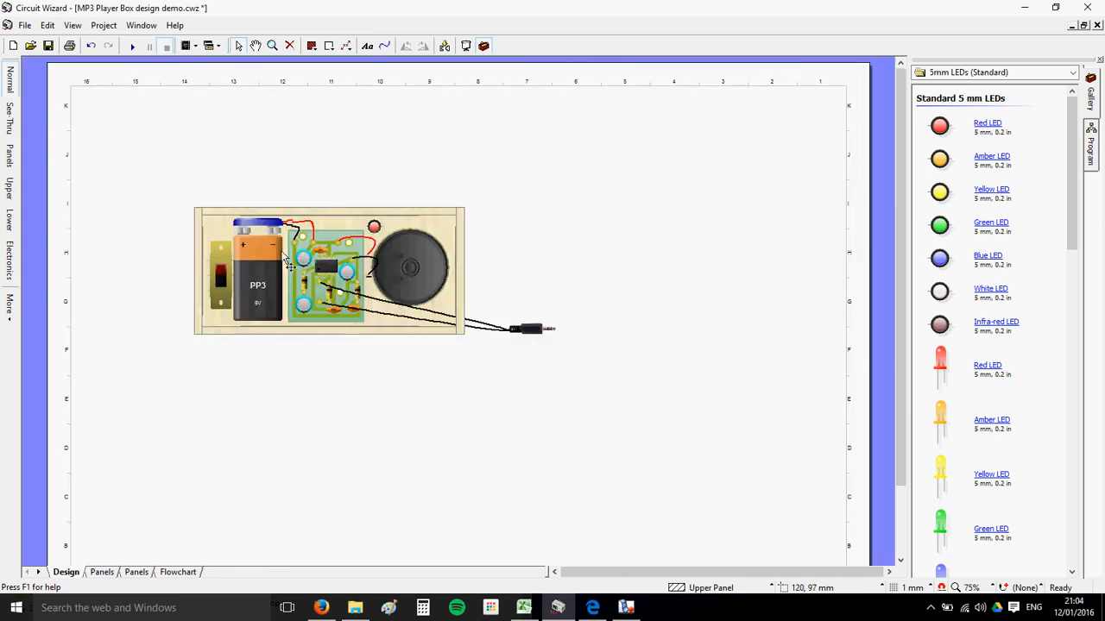
scroll(352, 336, "up", 1)
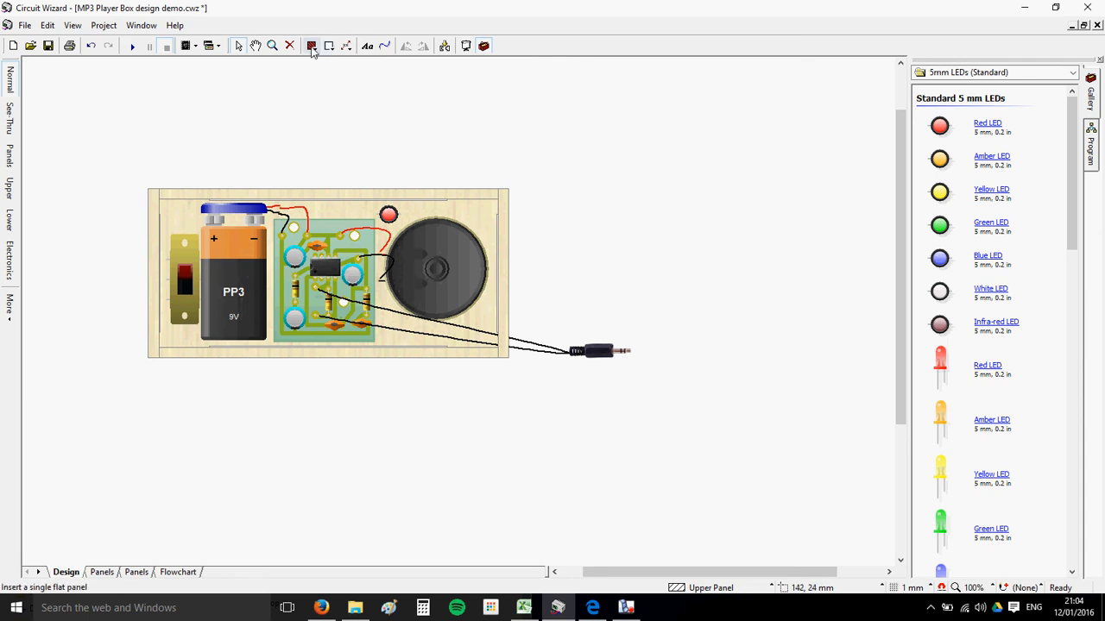
left_click(444, 47)
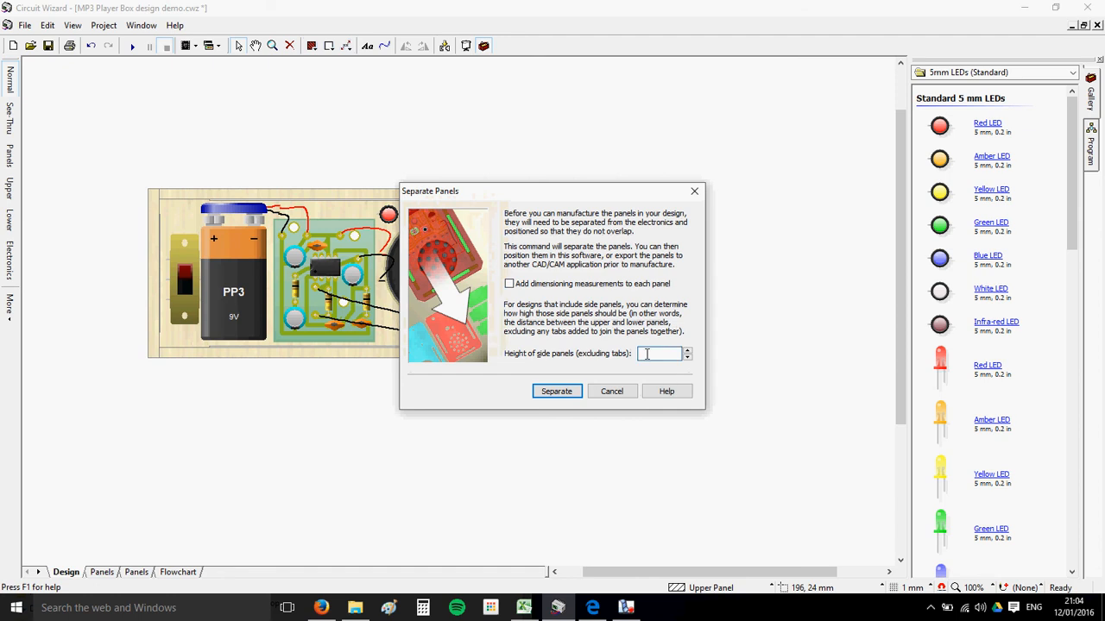
left_click_drag(663, 354, 635, 357)
type("60")
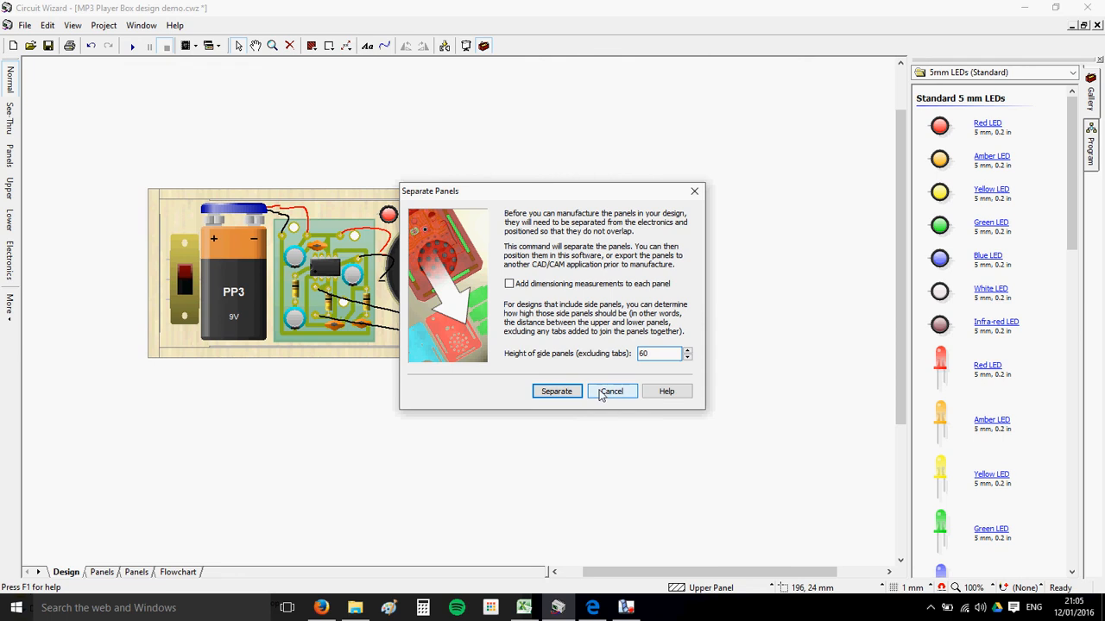
left_click(556, 391)
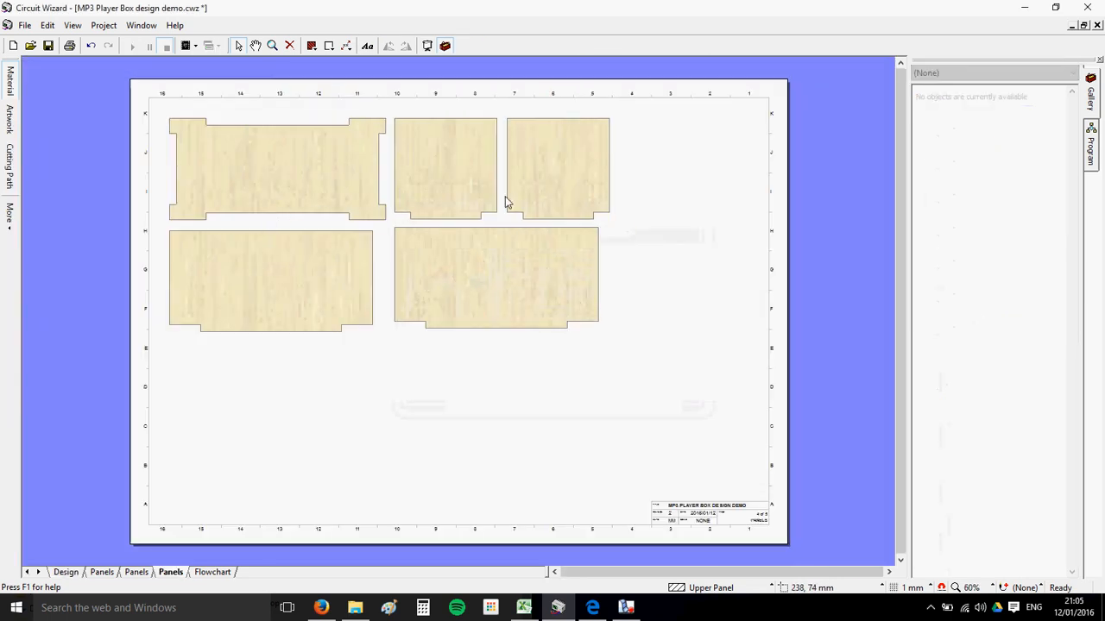
- Spread out the separated panels by shifting the lower long side panel slightly and moving the outer short side panel away from its neighbour
scroll(265, 164, "up", 1)
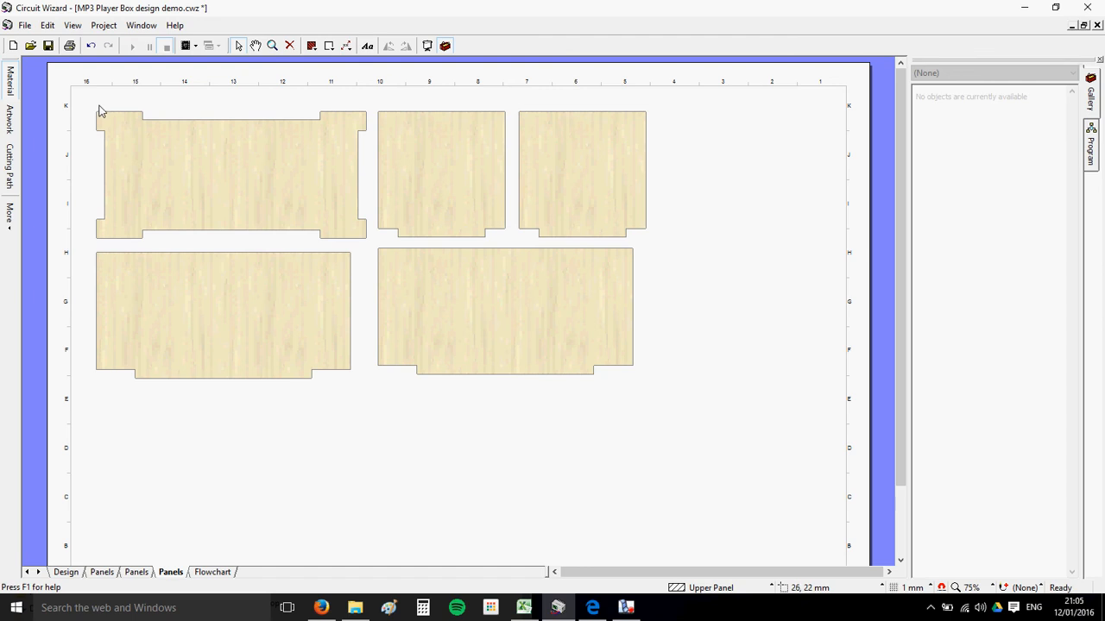
left_click(218, 188)
left_click(450, 334)
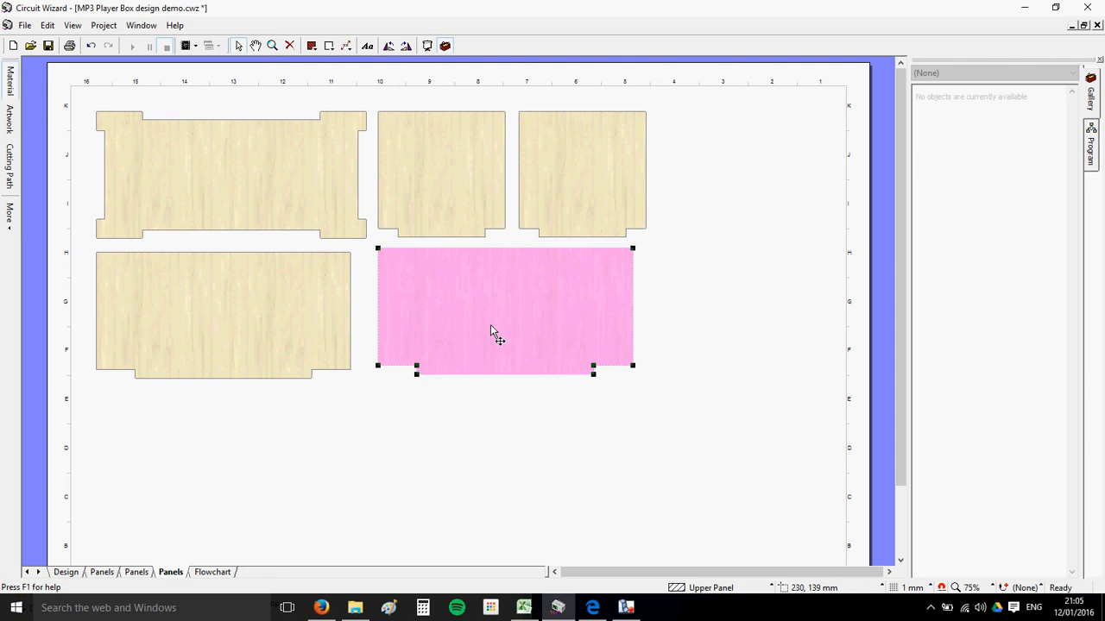
mouse_move(490, 330)
left_mouse_down()
mouse_move(278, 91)
mouse_move(219, 84)
mouse_move(222, 98)
mouse_move(505, 343)
left_mouse_up()
left_click(263, 309)
left_click(456, 195)
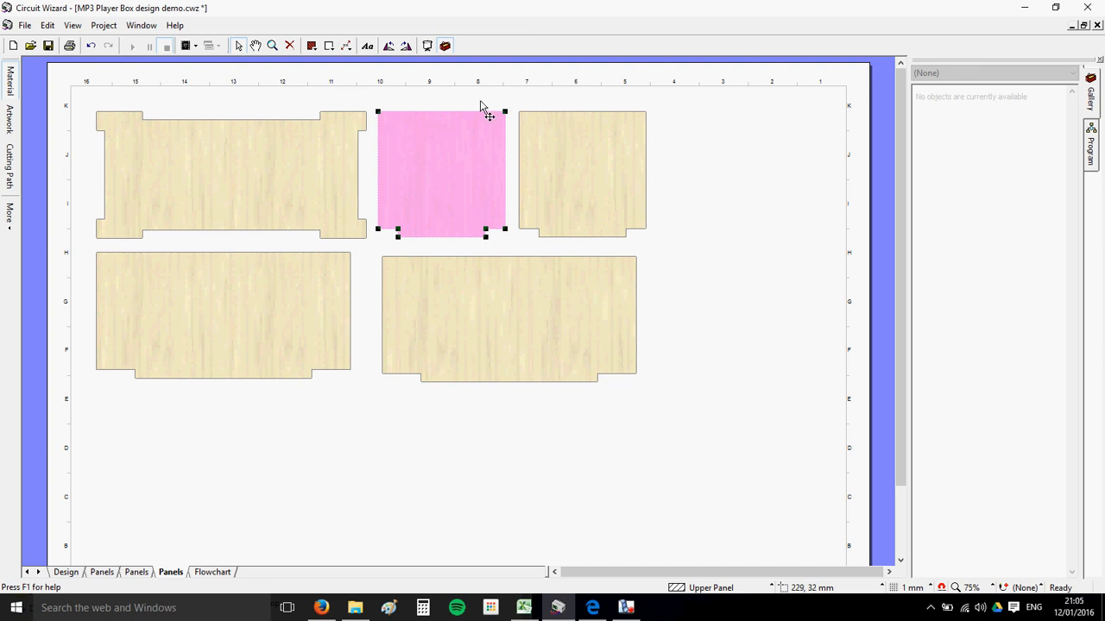
left_click_drag(572, 202, 606, 200)
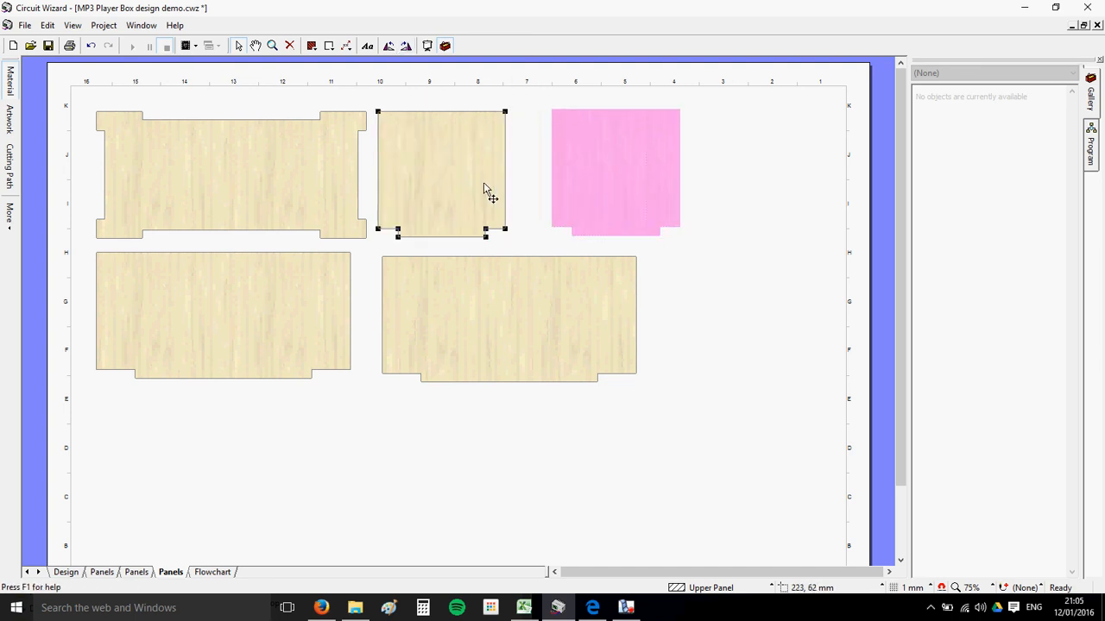
- Rotate the short side panel nearest the base a quarter turn so its tab faces the base's end notch
left_click_drag(488, 190, 493, 190)
left_click(406, 49)
left_click_drag(379, 178, 502, 176)
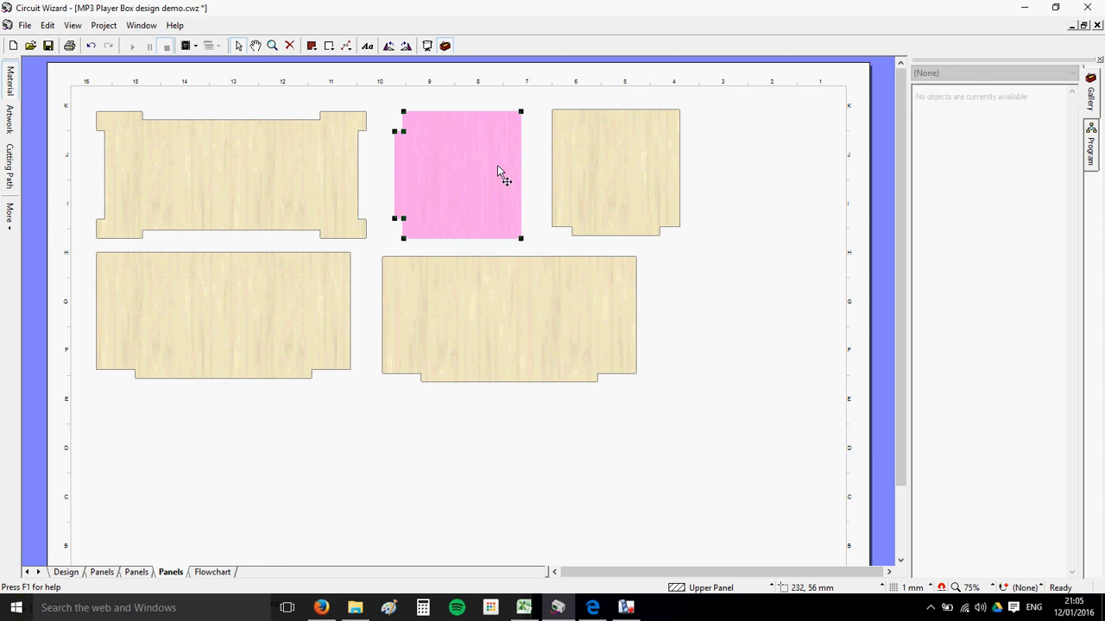
- Try fitting the rotated side panel's tab into the base's end notch, and undo that move
left_click_drag(446, 143, 406, 143)
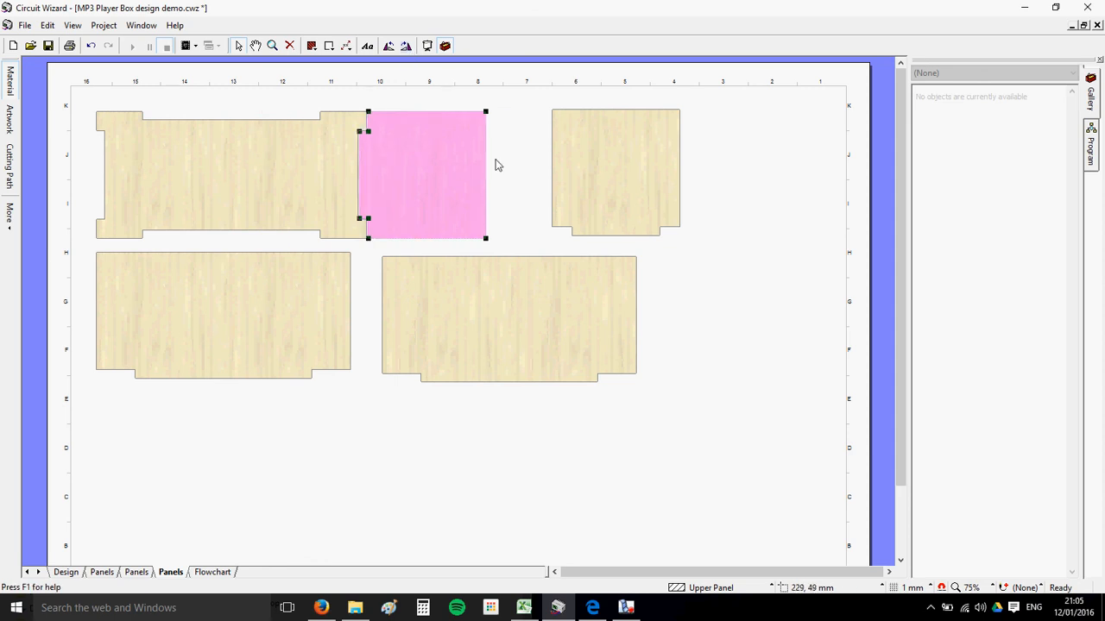
left_click(618, 172)
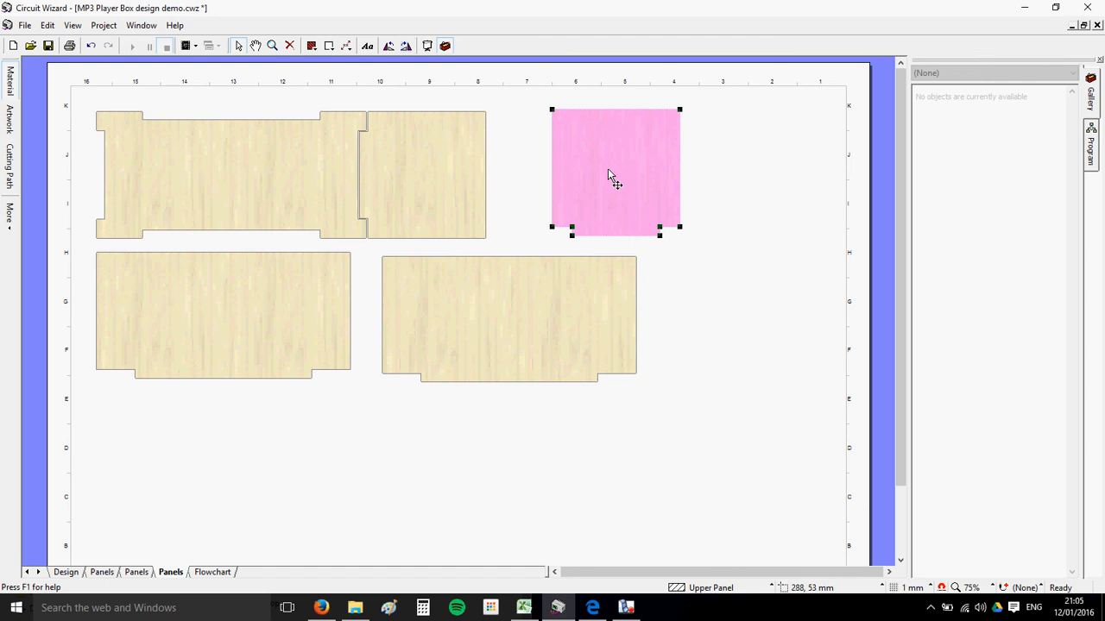
key("ctrl+z")
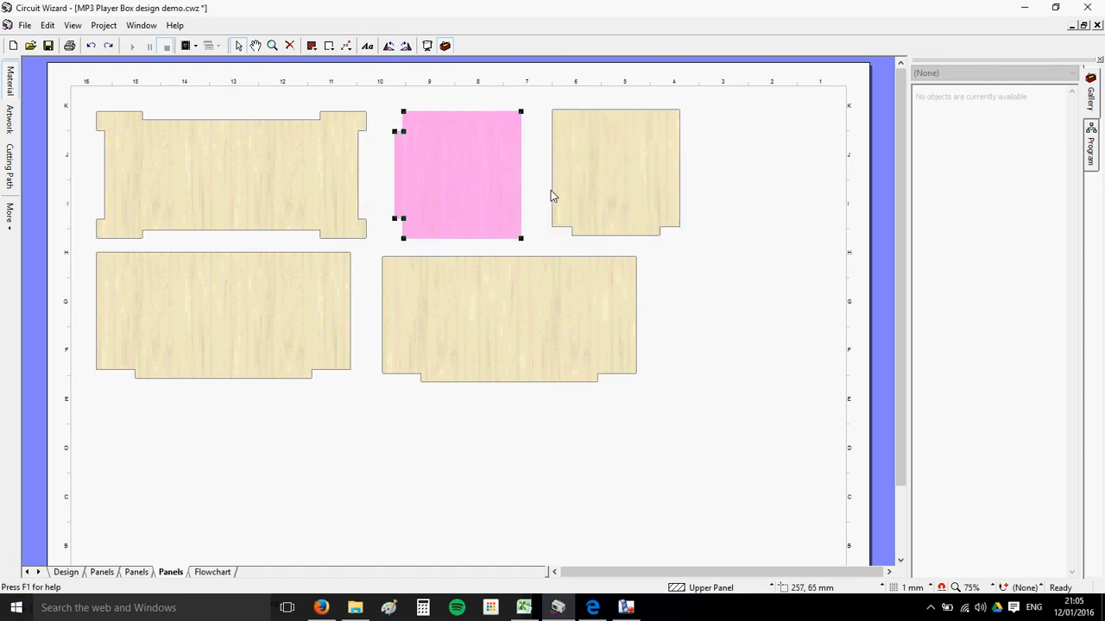
left_click(671, 298)
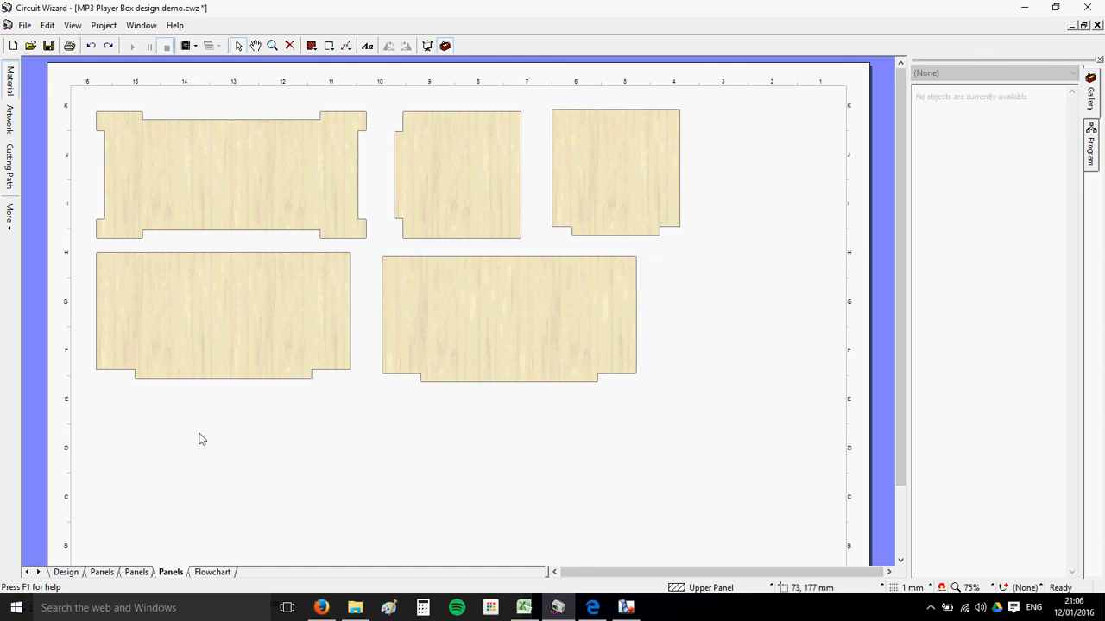
- Delete all three Panels pages, leaving only the Design and Flowchart pages
right_click(176, 577)
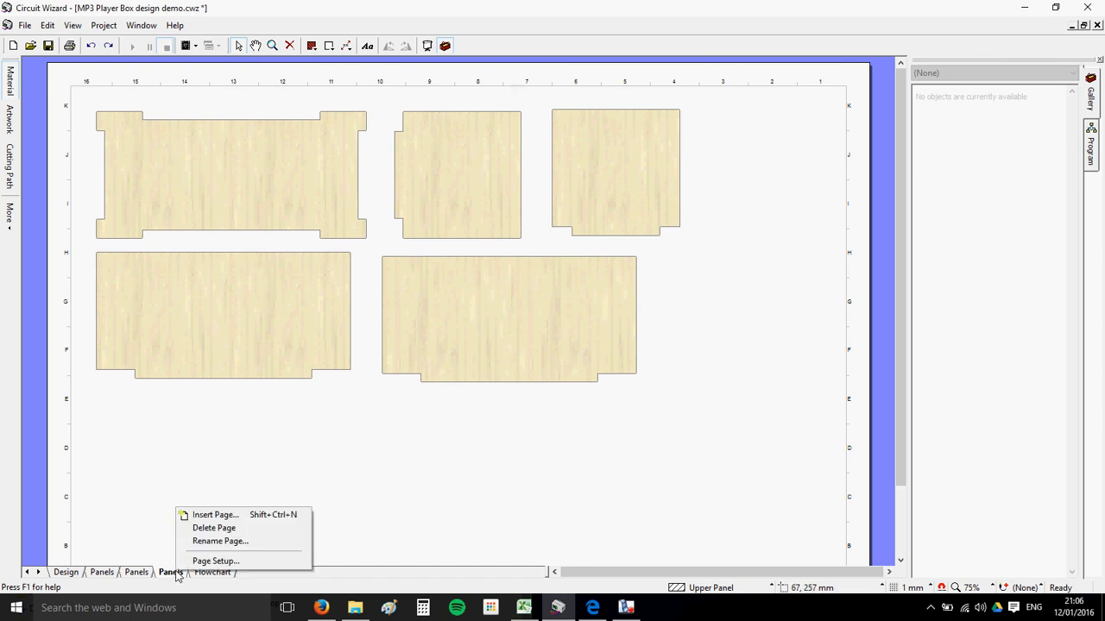
left_click(204, 525)
right_click(142, 575)
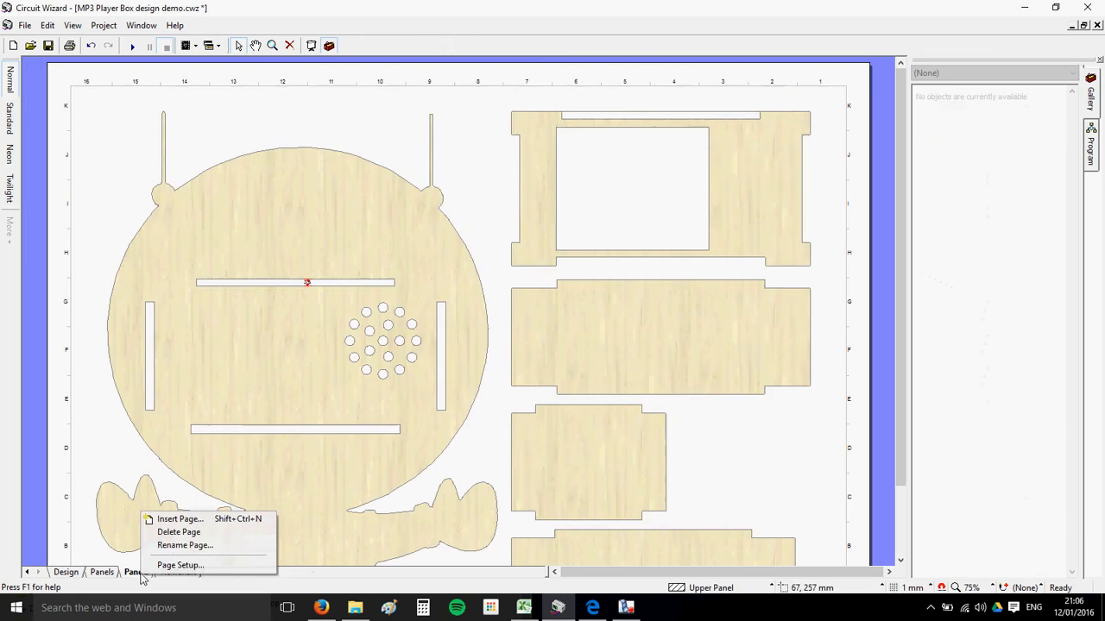
left_click(177, 530)
right_click(101, 574)
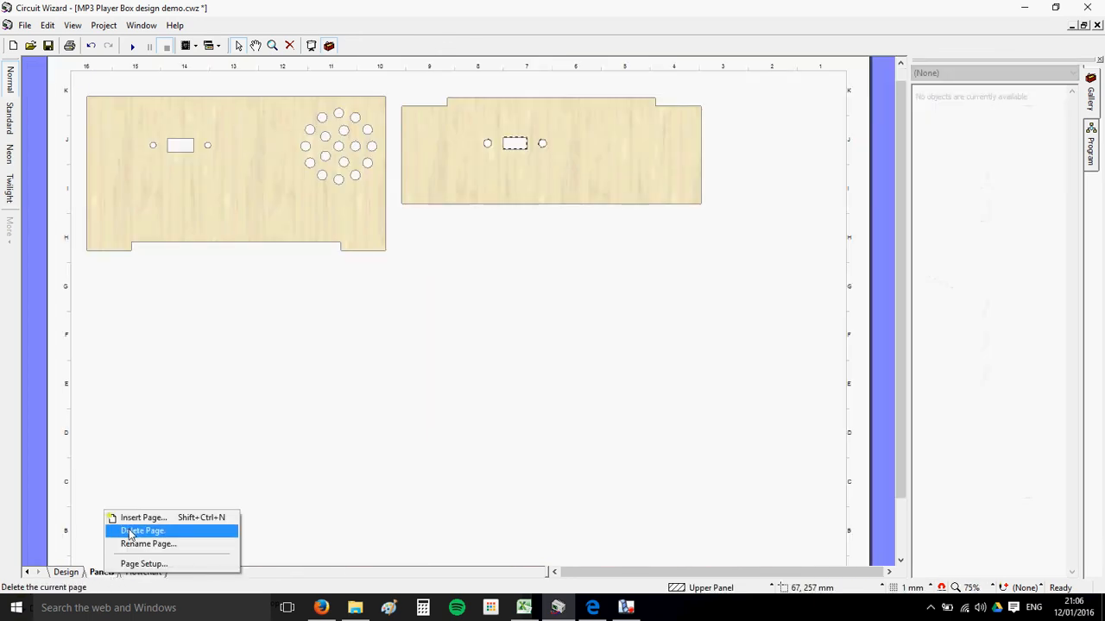
left_click(143, 527)
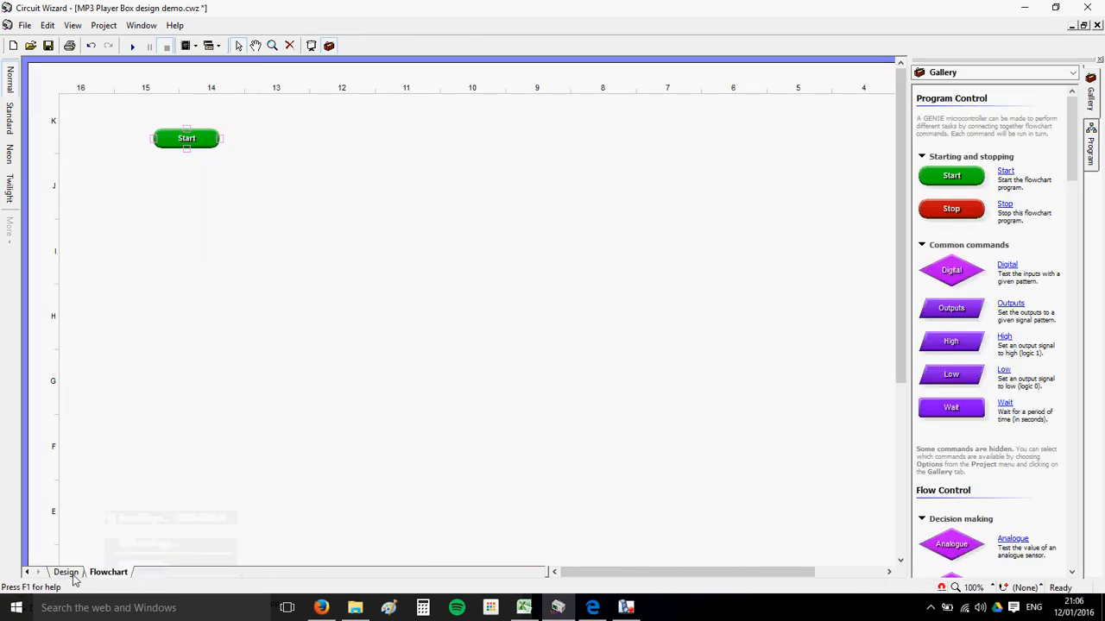
- Return to the Design page and check the four side panels around the base by selecting them in turn
left_click(62, 572)
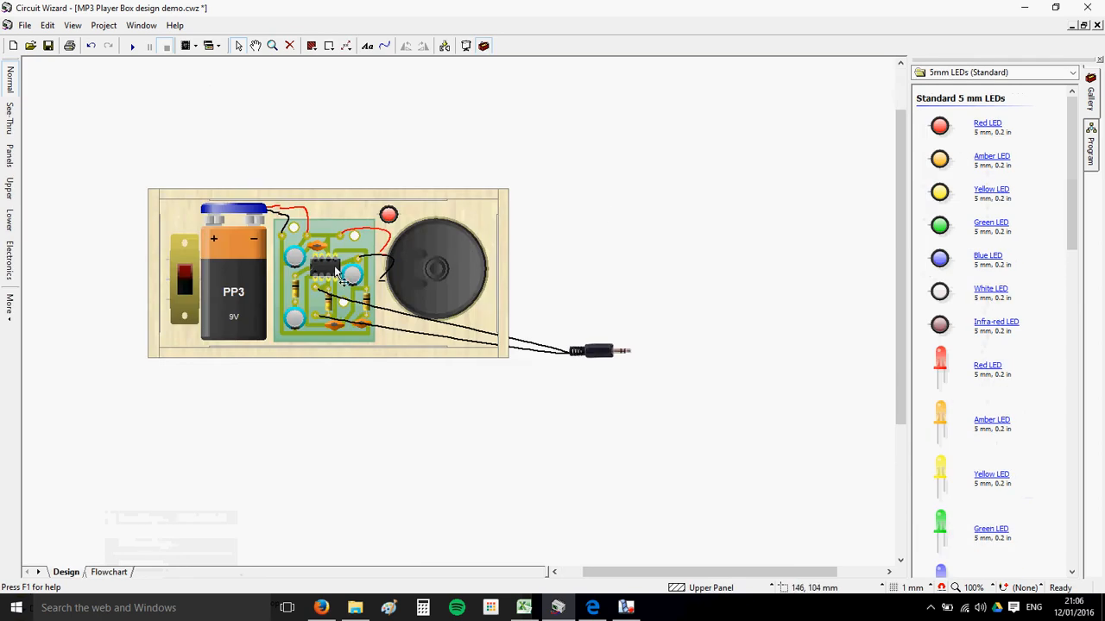
scroll(335, 268, "up", 1)
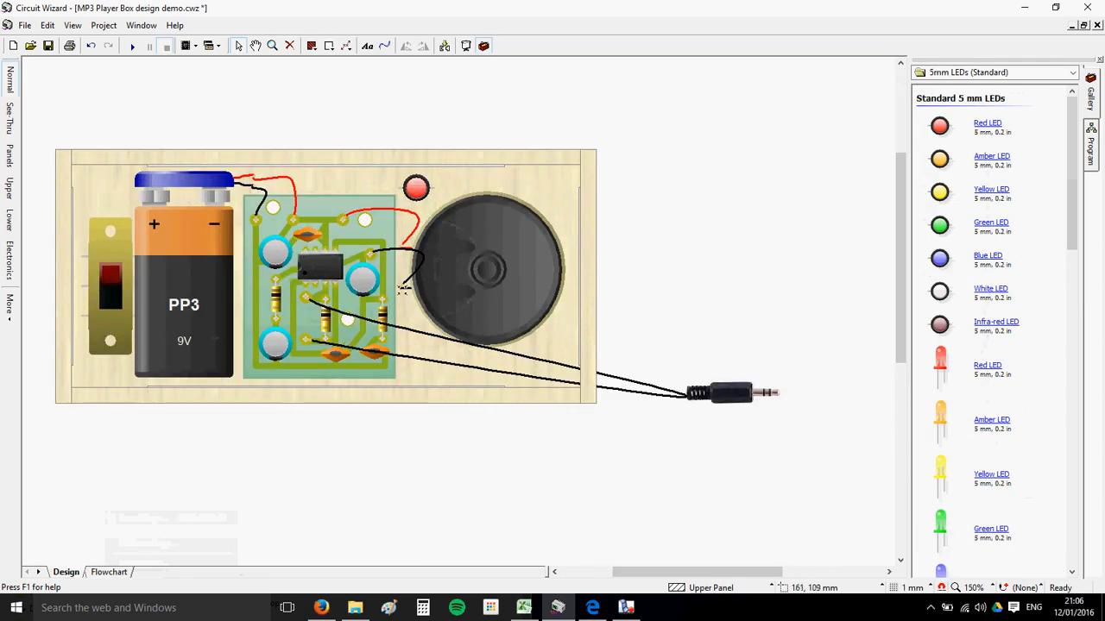
left_click(587, 336)
left_click(70, 210)
left_click(95, 160)
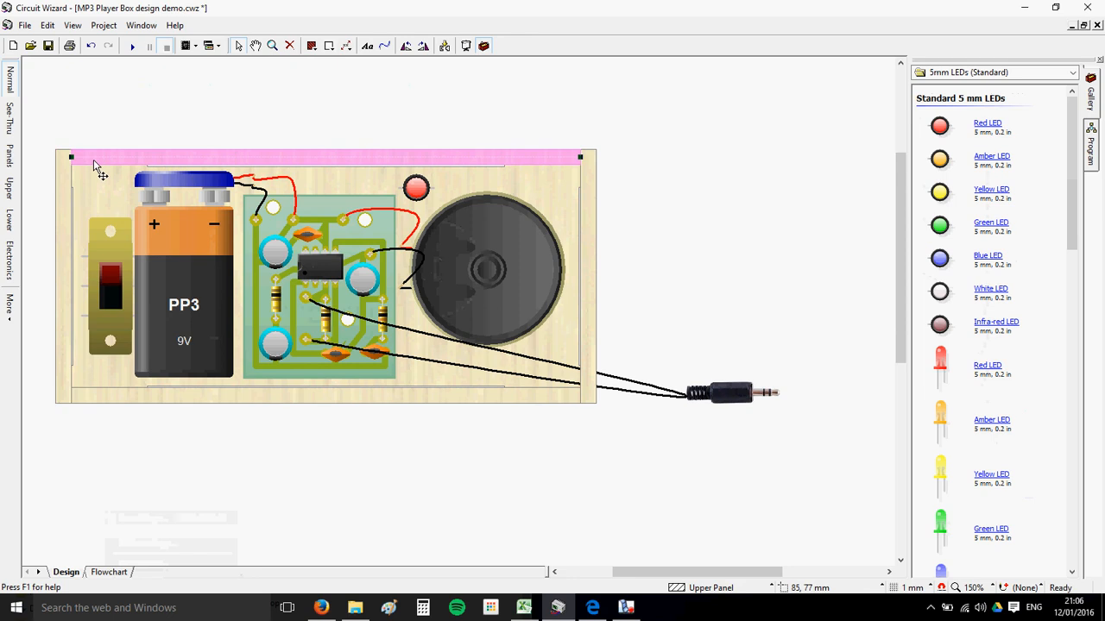
left_click(148, 394)
left_click(381, 430)
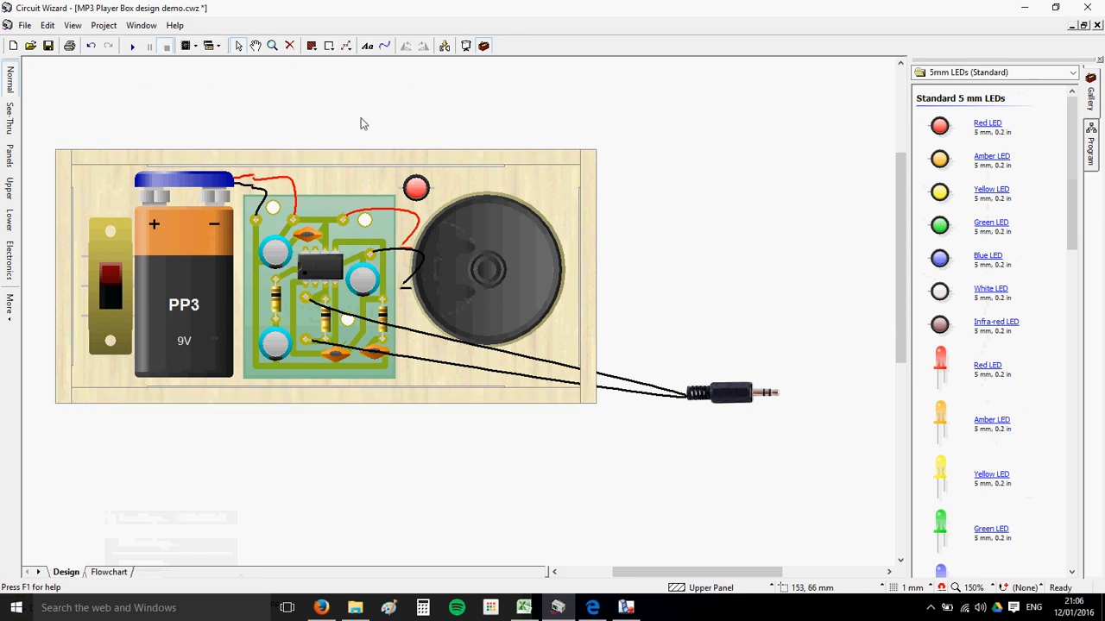
- Draw a rectangular upper panel from corner to corner over the whole base and keep it selected
scroll(366, 124, "down", 1)
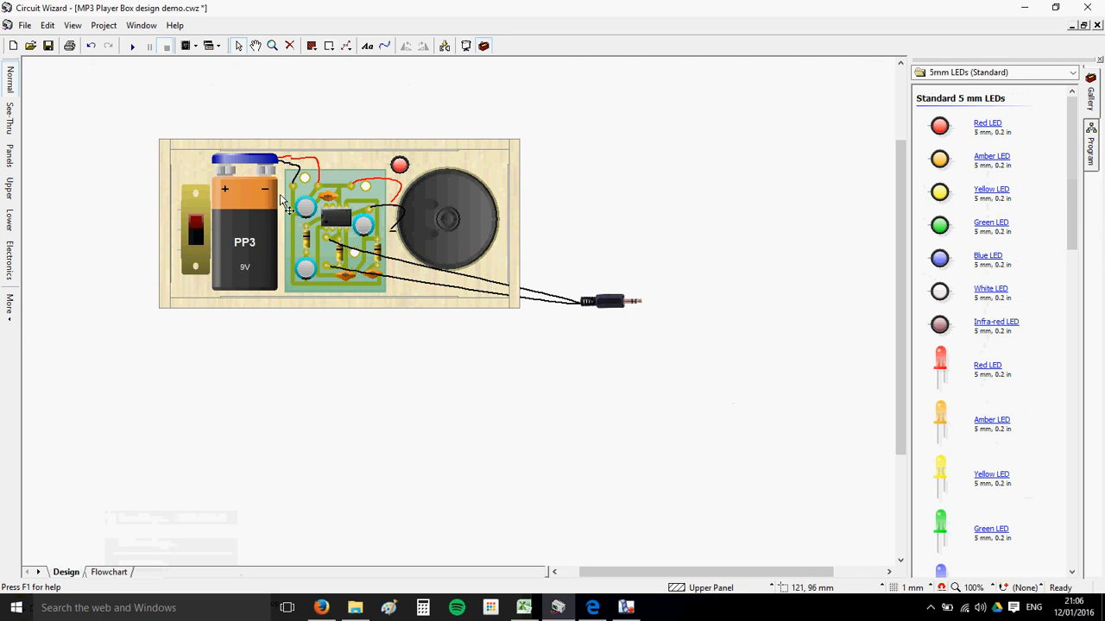
left_click(312, 47)
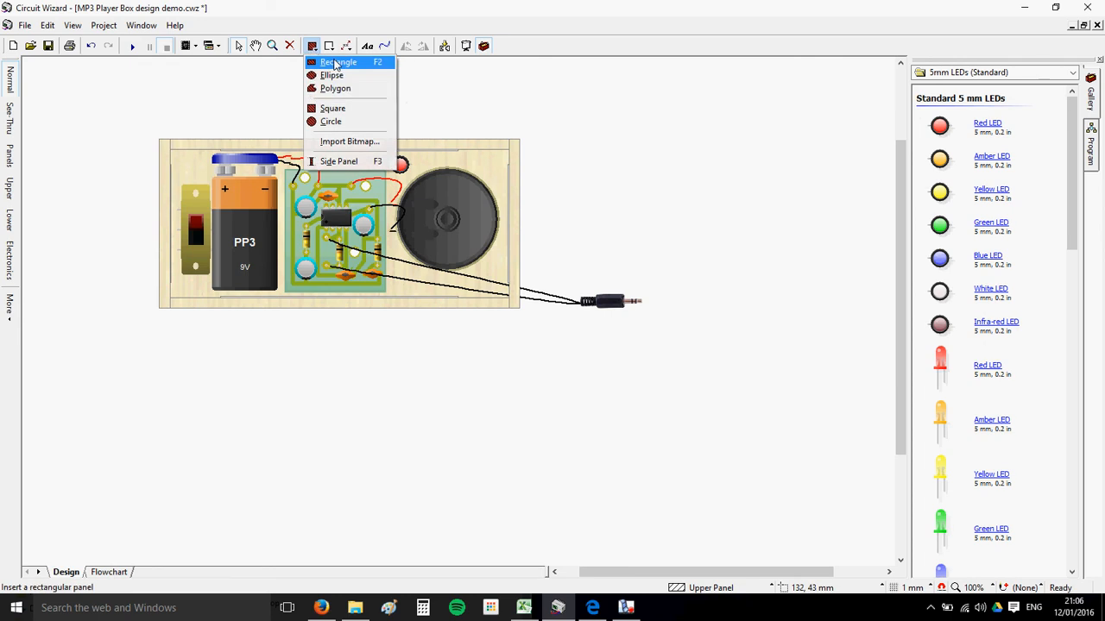
left_click(338, 63)
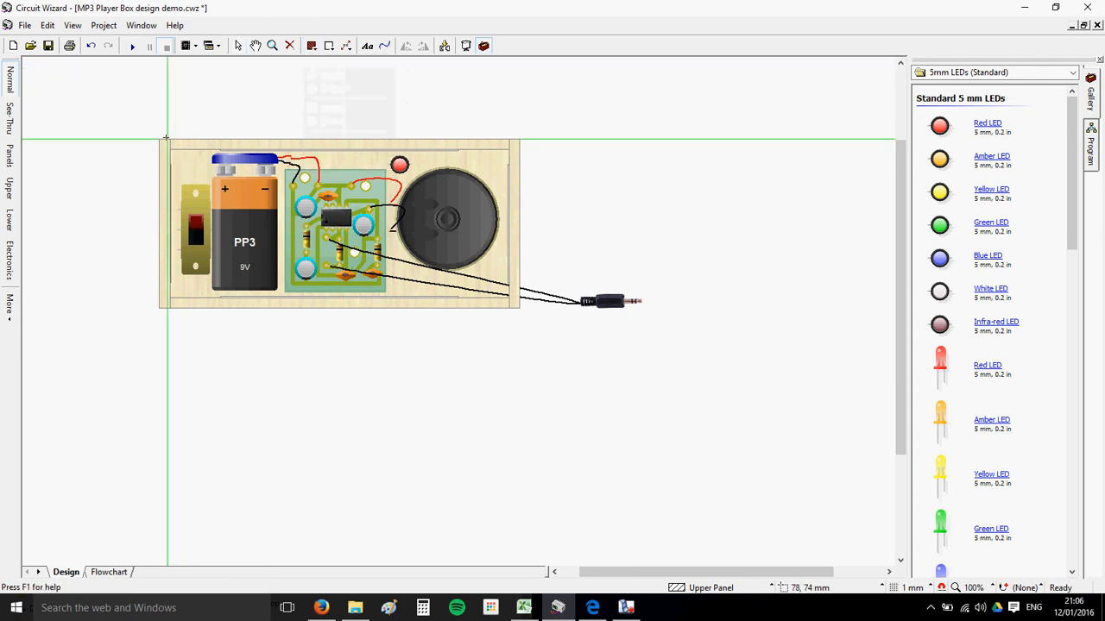
left_click_drag(160, 140, 519, 306)
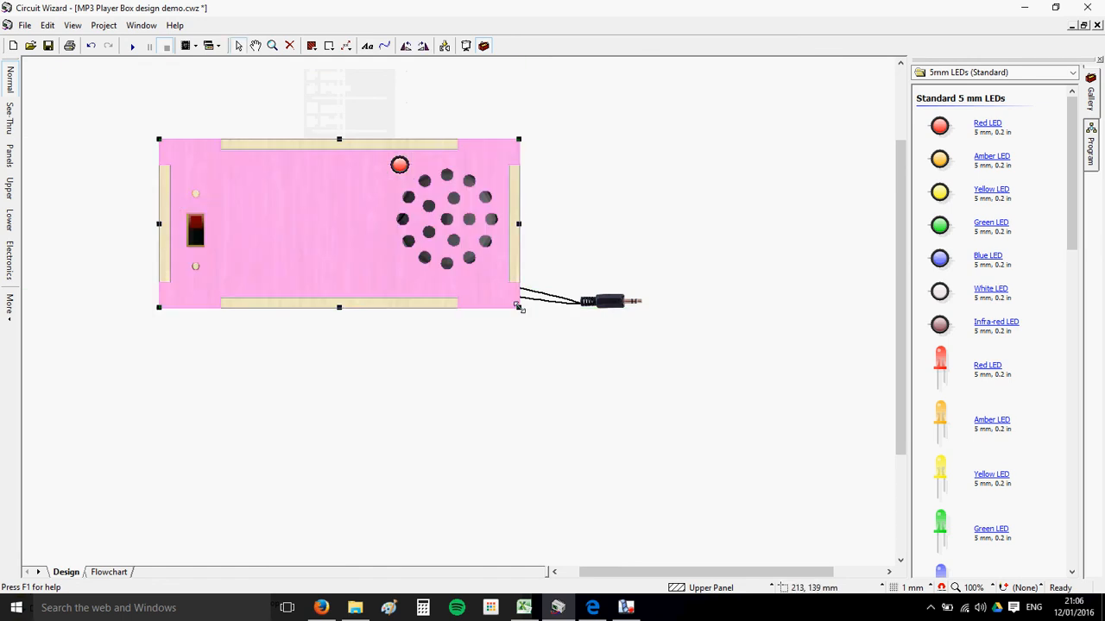
right_click(616, 198)
left_click(587, 189)
left_click(260, 208)
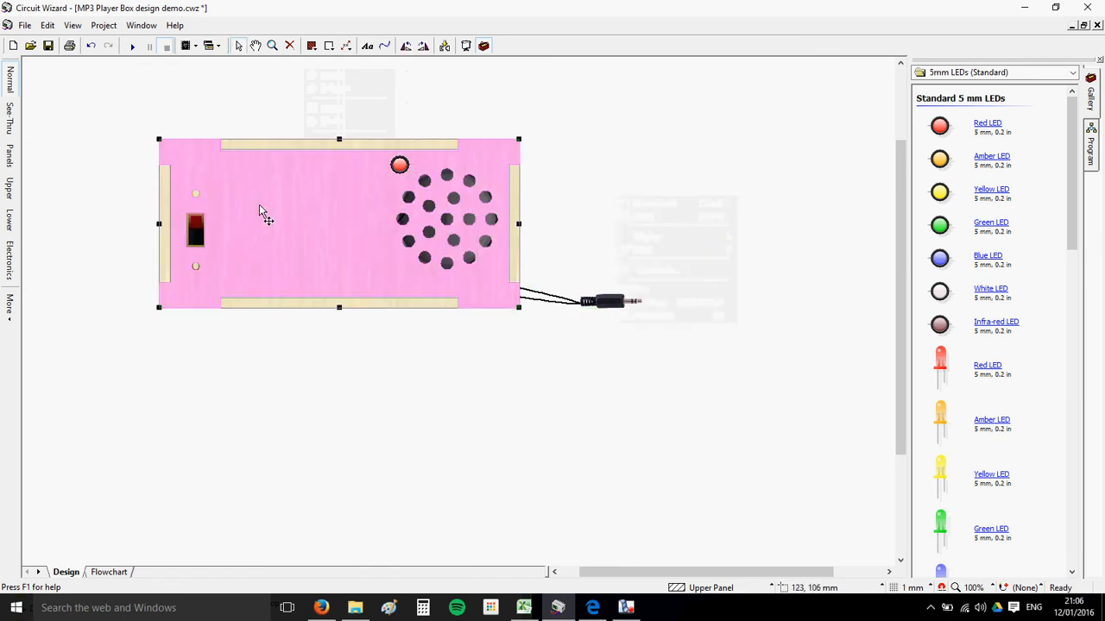
- Check how the upper panel sits over the base and side panel tabs by selecting and deselecting it
left_click(232, 106)
left_click(258, 223)
left_click(612, 164)
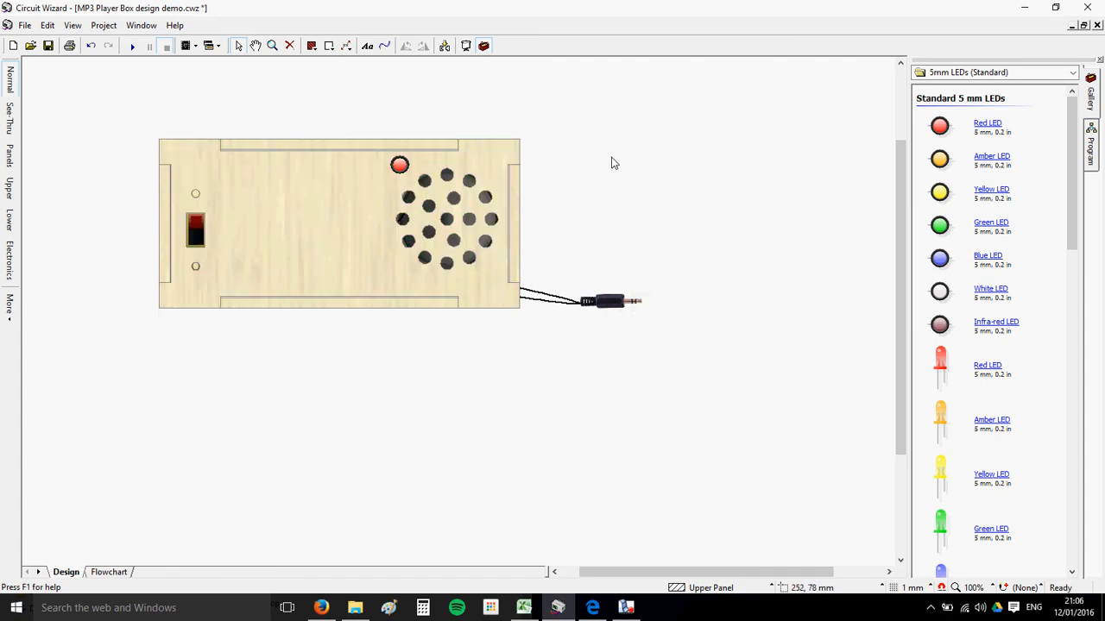
left_click(324, 224)
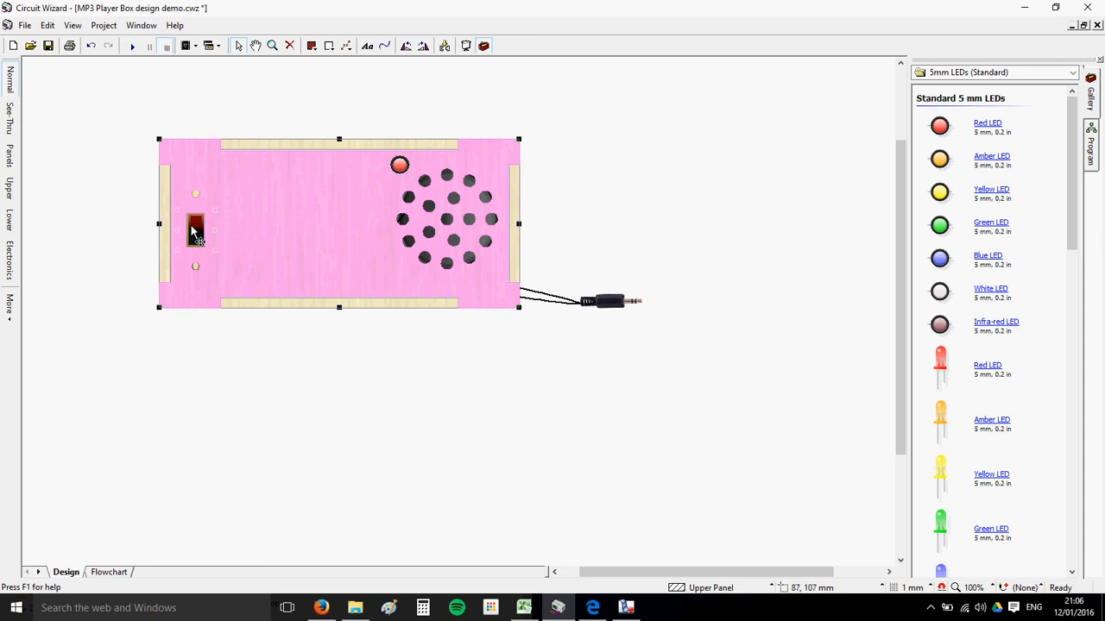
left_click(583, 150)
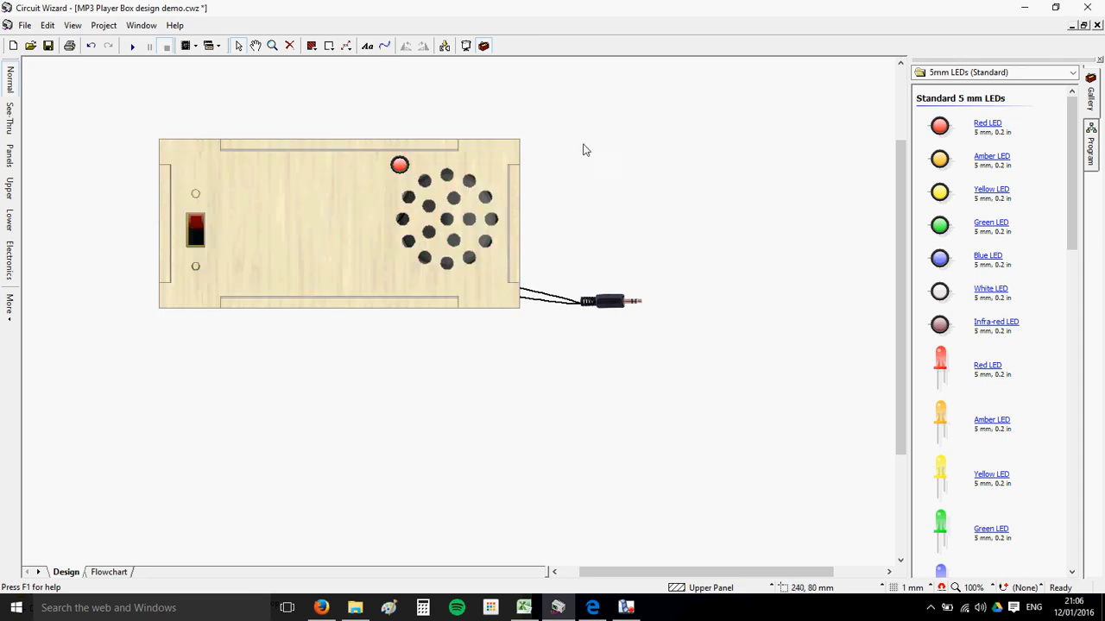
- Separate the panels for manufacture with a side panel height of 50 mm and no dimensioning measurements
left_click(446, 47)
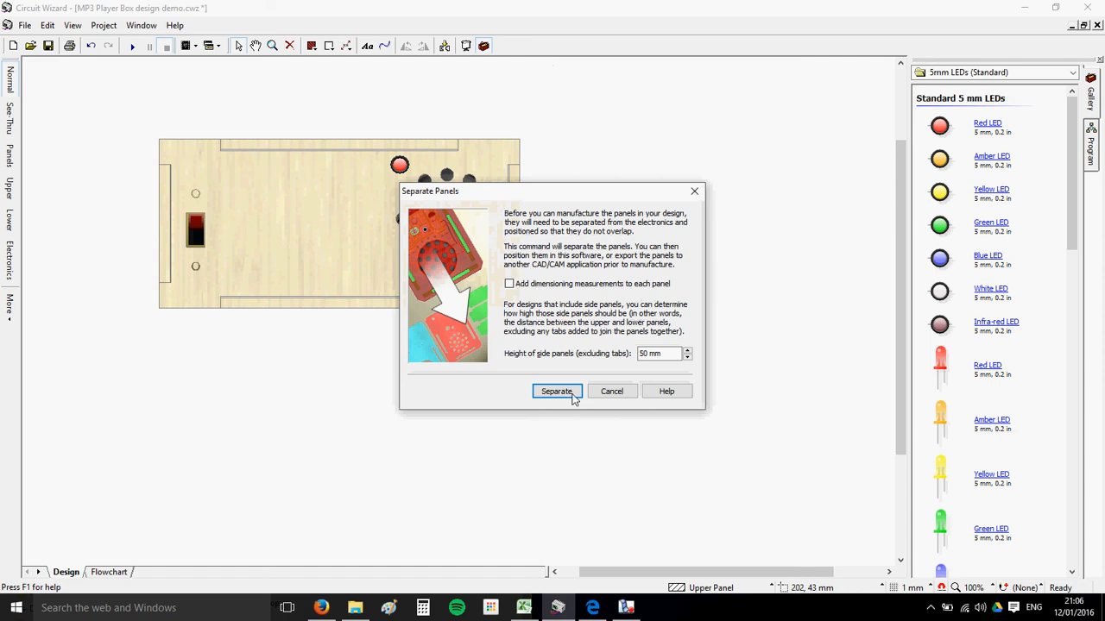
left_click(558, 397)
scroll(551, 346, "down", 1)
- Select each separated panel in turn, and space the second long side panel away from the first
left_click(333, 209)
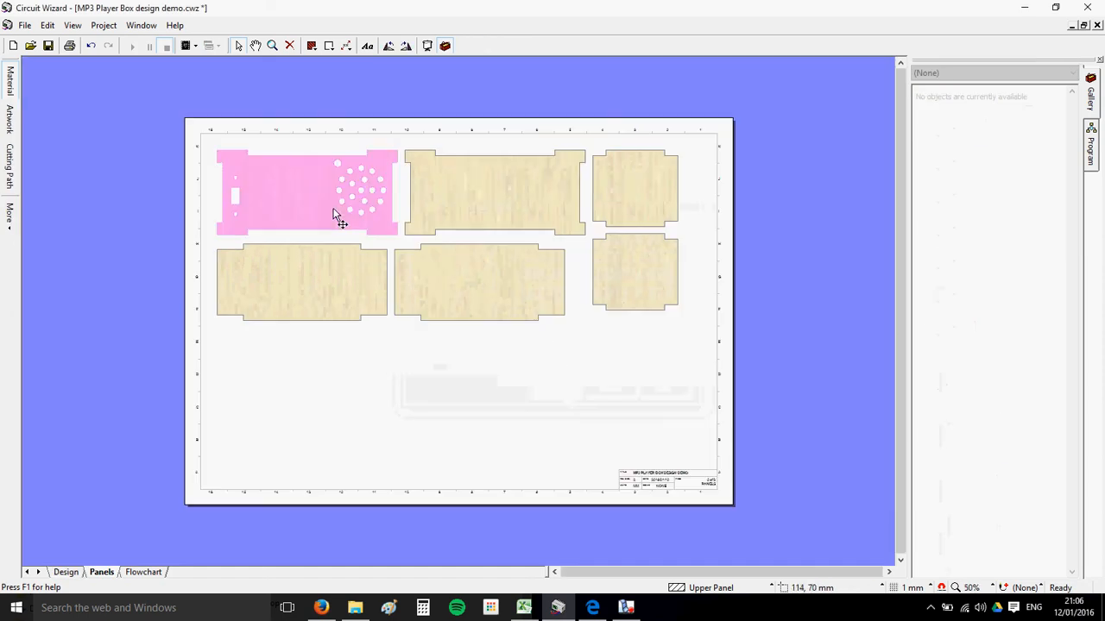
left_click(490, 214)
left_click(617, 206)
left_click(608, 276)
left_click(291, 290)
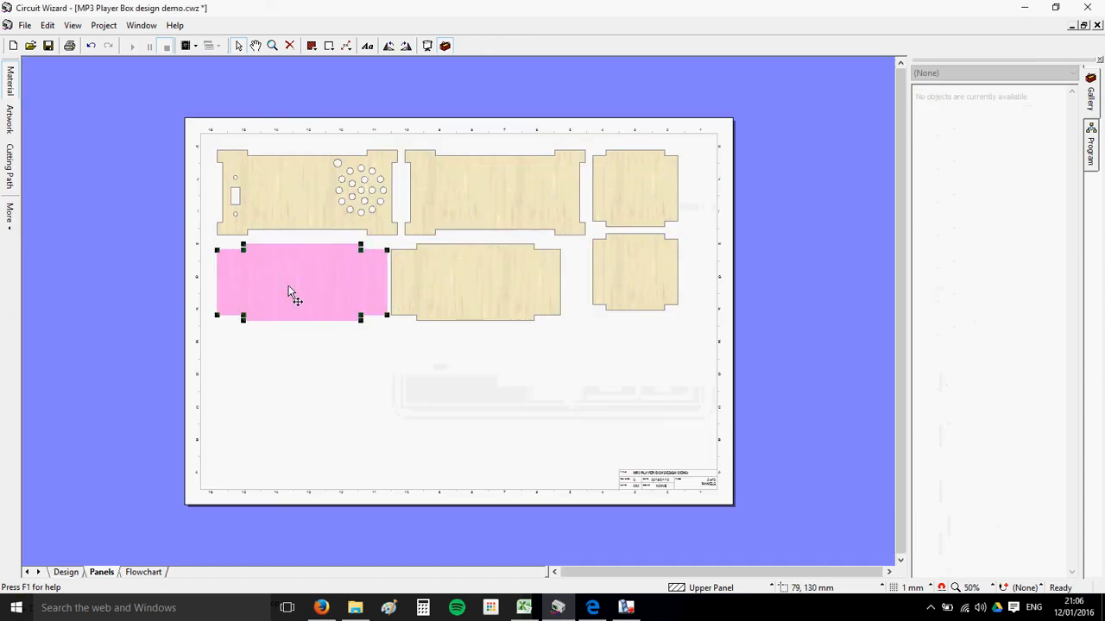
mouse_move(510, 309)
left_mouse_down()
mouse_move(528, 304)
mouse_move(514, 301)
left_mouse_up()
left_click(486, 389)
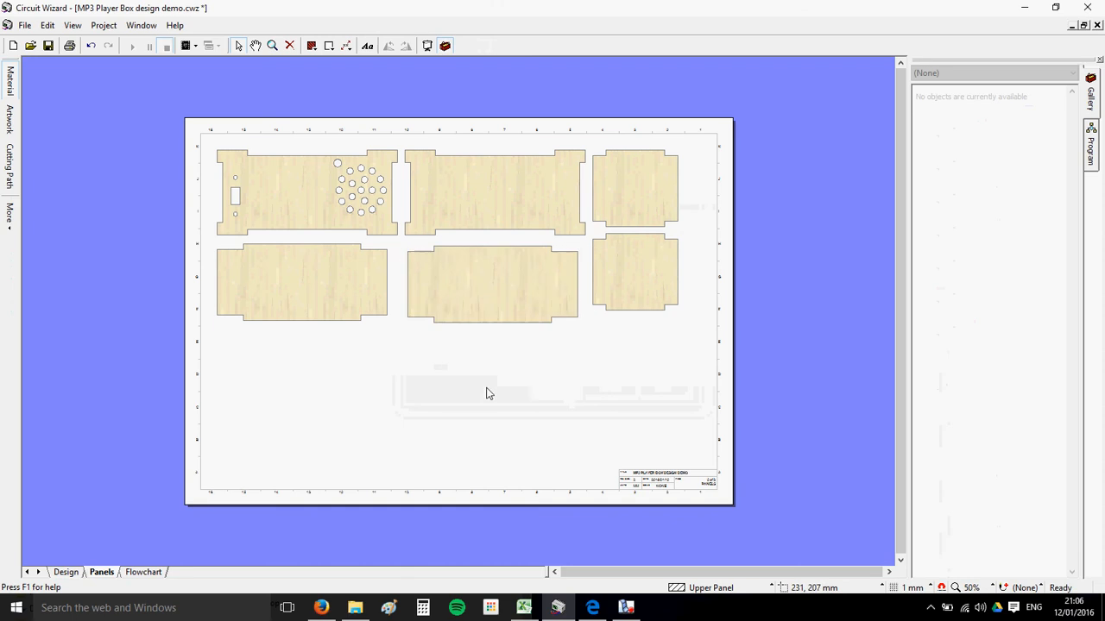
scroll(502, 302, "up", 1)
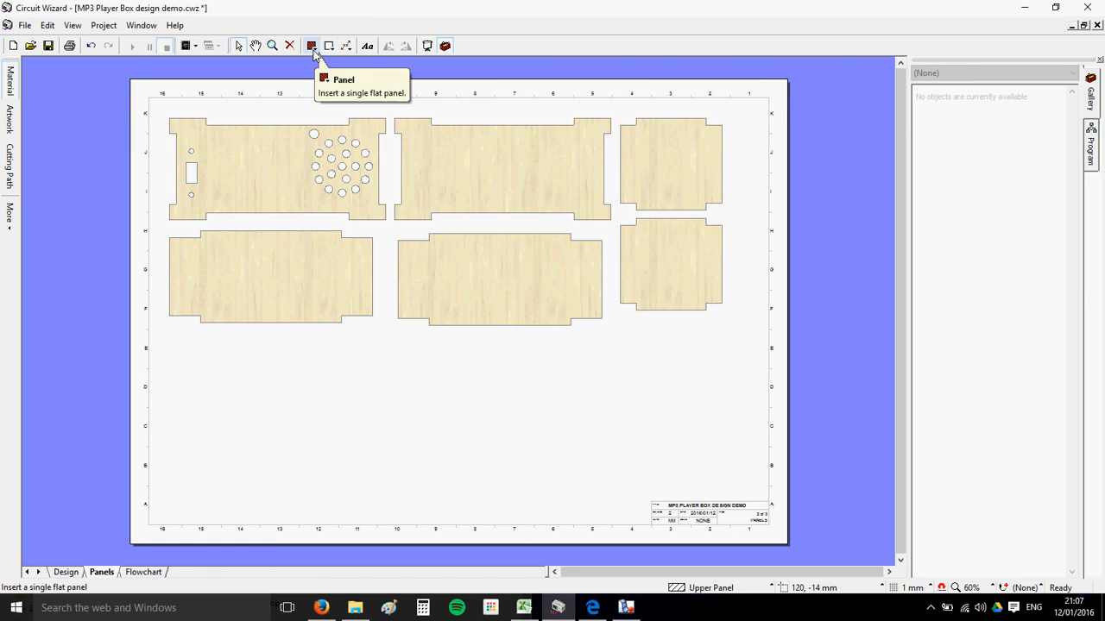
- Delete the Panels page and return to the Design page
right_click(105, 572)
left_click(139, 526)
left_click(66, 572)
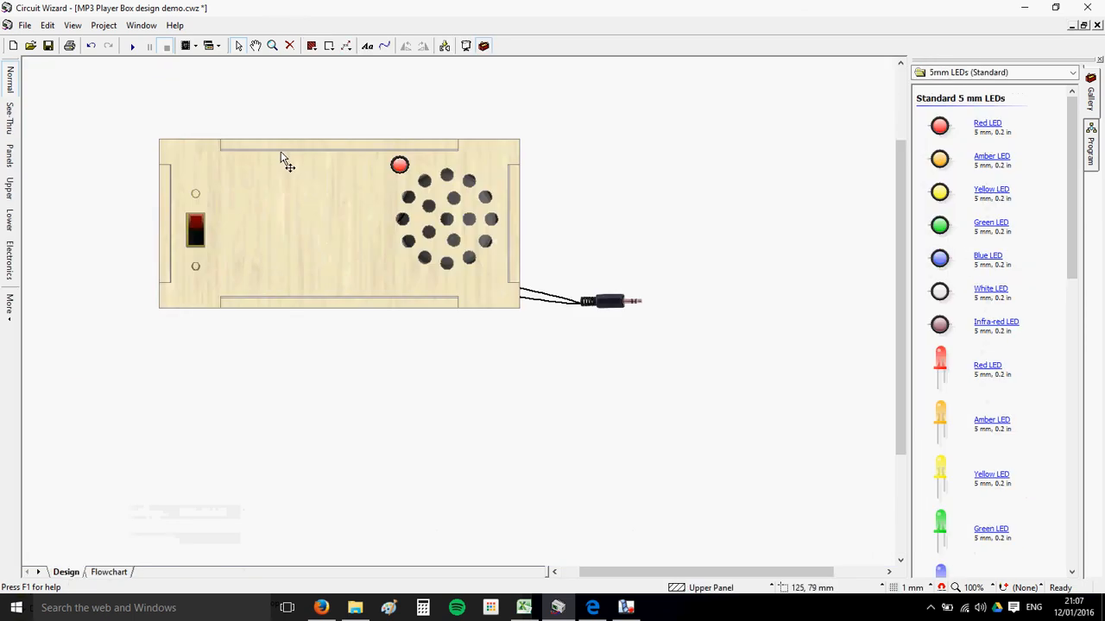
- Move the upper panel off the box onto empty page space to expose the base and components
scroll(317, 222, "down", 3)
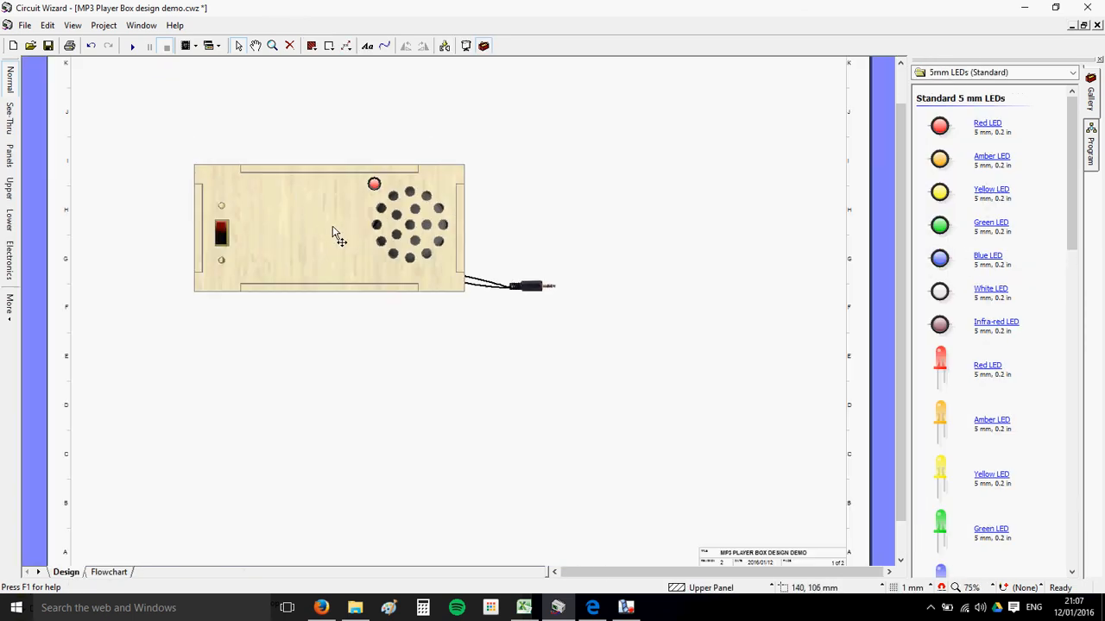
left_click(329, 226)
left_click_drag(328, 227, 682, 143)
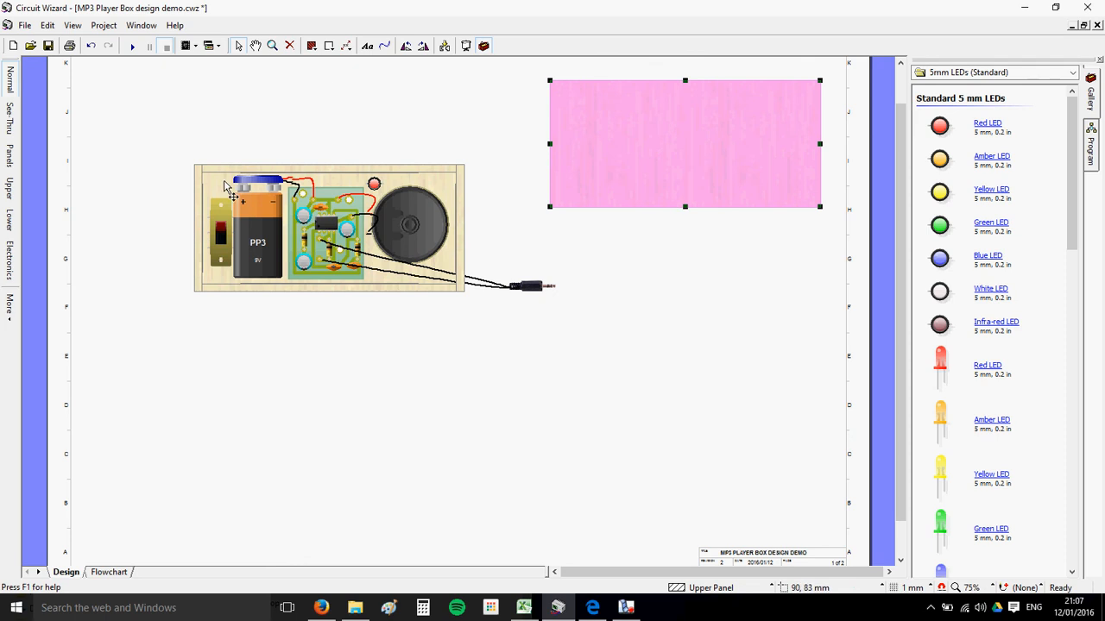
- Cut a rectangular opening out of the base around the battery and circuit board, reaching partway across the speaker
mouse_move(213, 179)
scroll(255, 138, "up", 1)
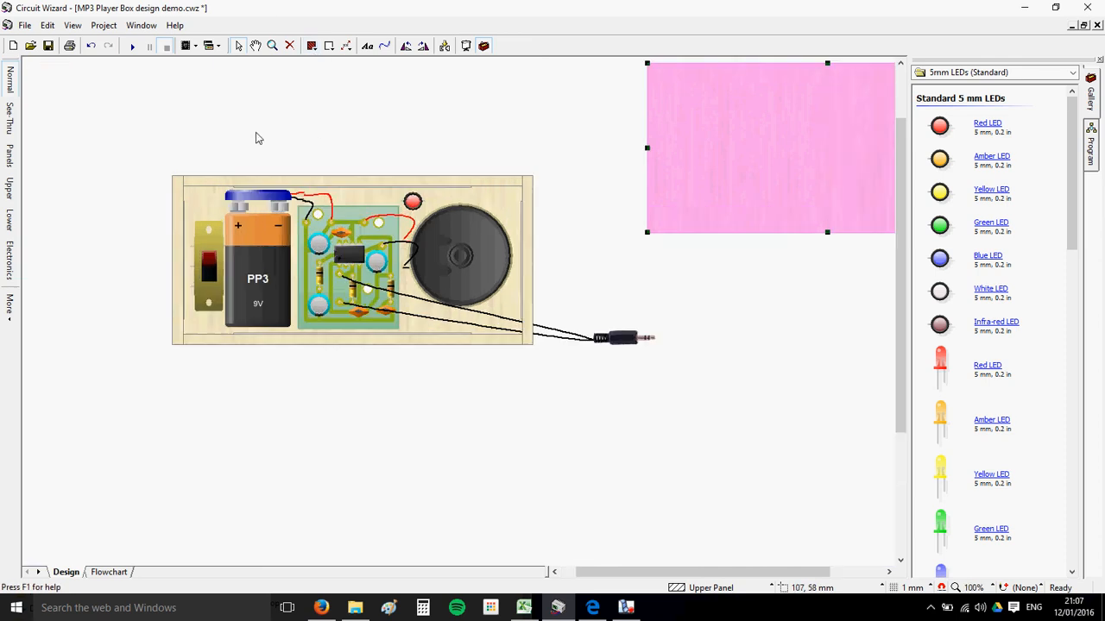
left_click(329, 46)
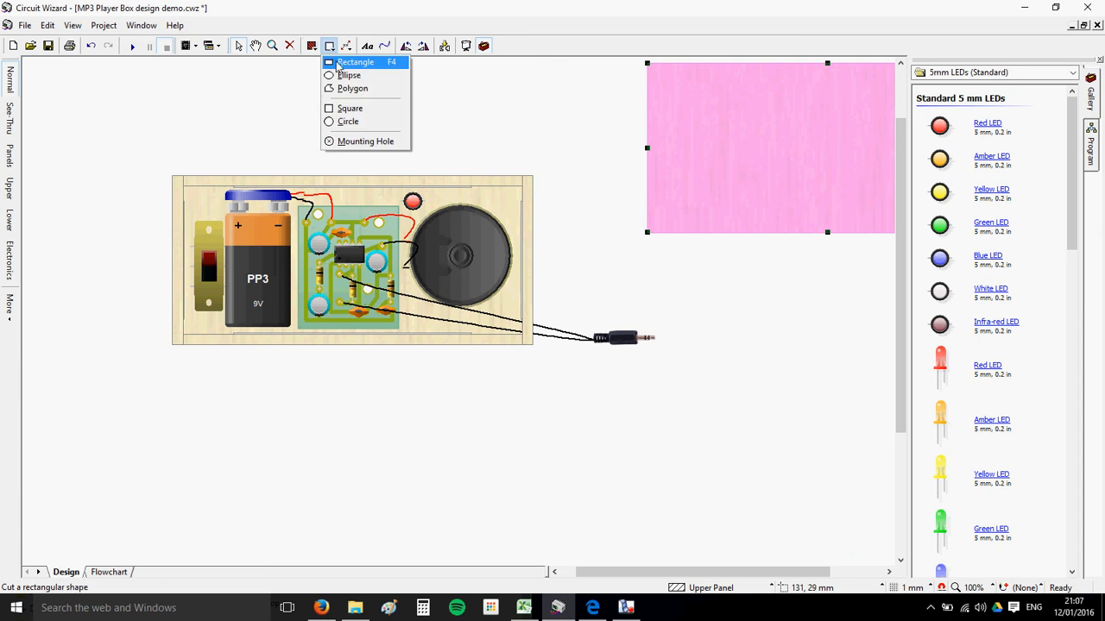
left_click(338, 63)
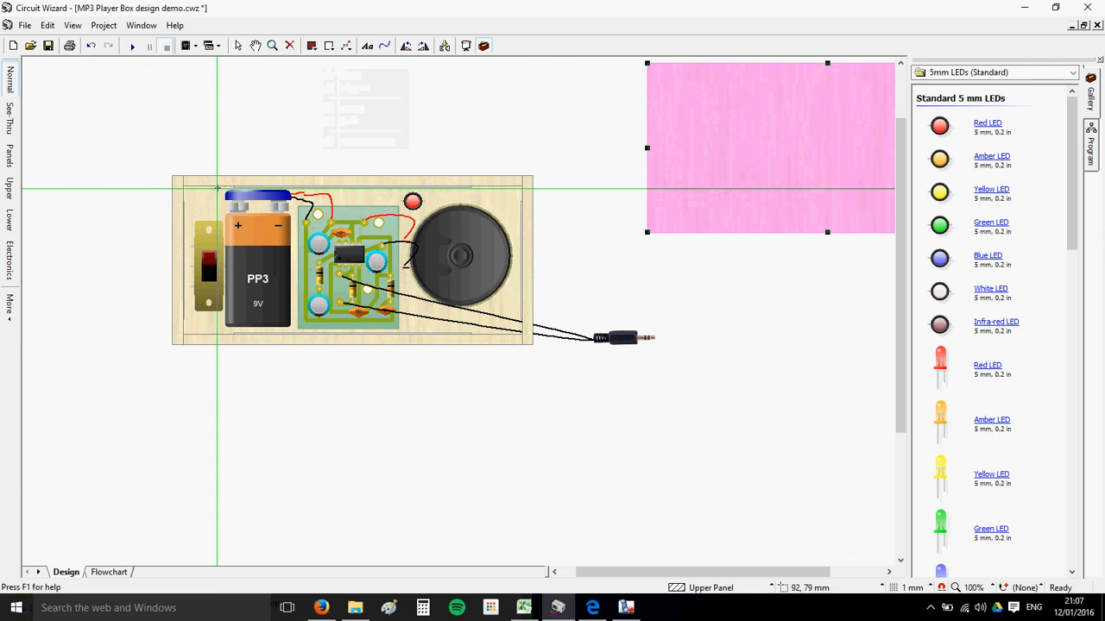
left_click_drag(222, 187, 491, 331)
scroll(377, 362, "up", 2)
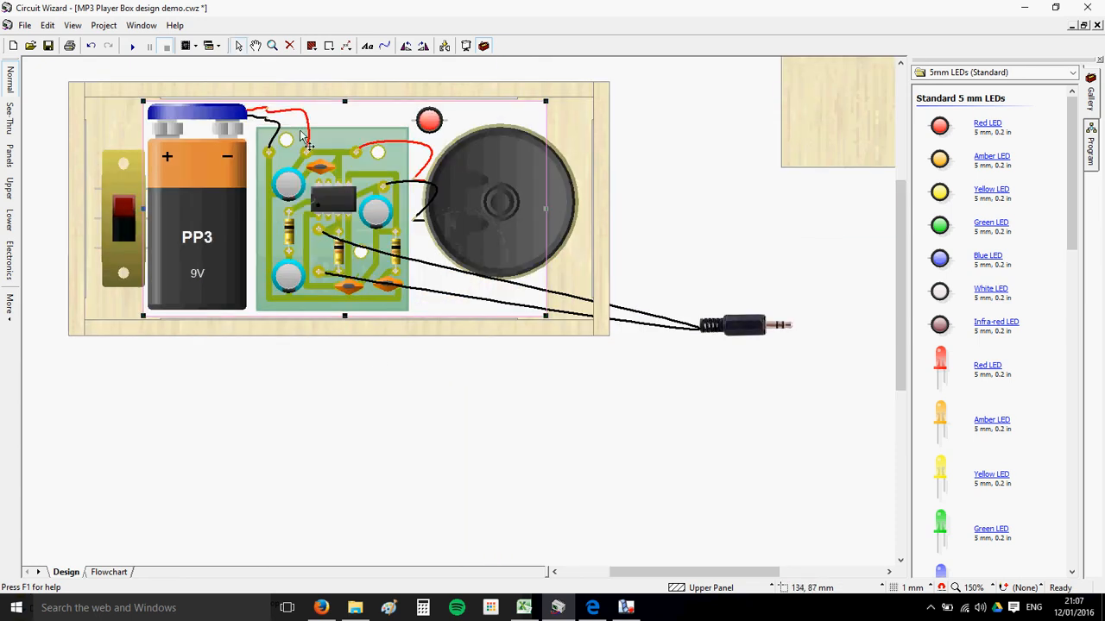
left_click(676, 185)
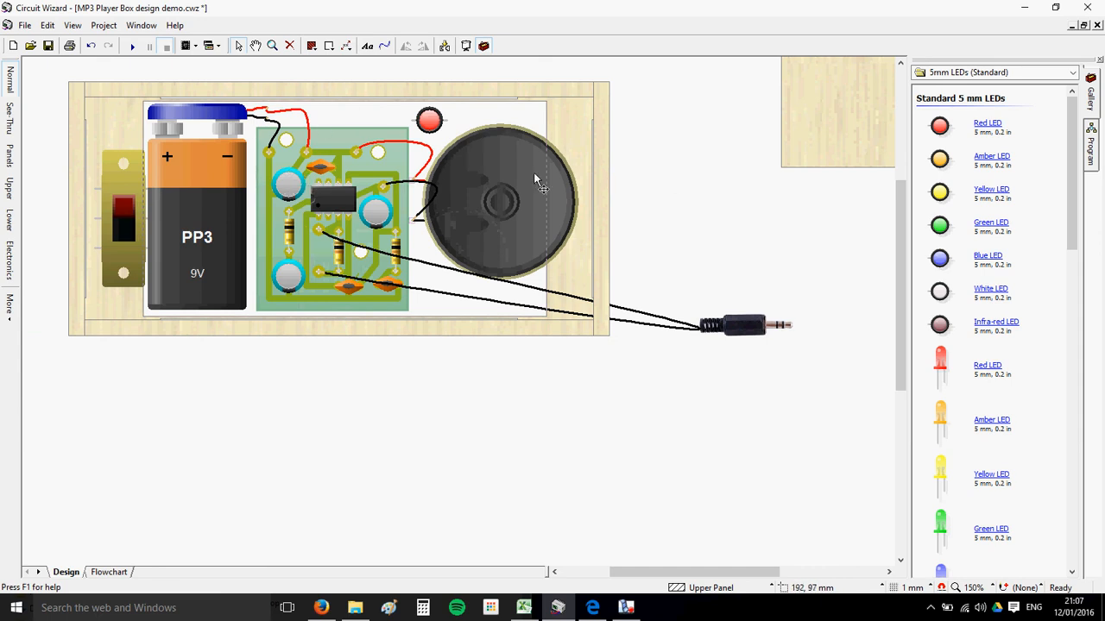
- Place the upper panel back over the base, aligned with its edges, to check the effect of the cut-out
scroll(658, 195, "down", 1)
scroll(622, 219, "down", 1)
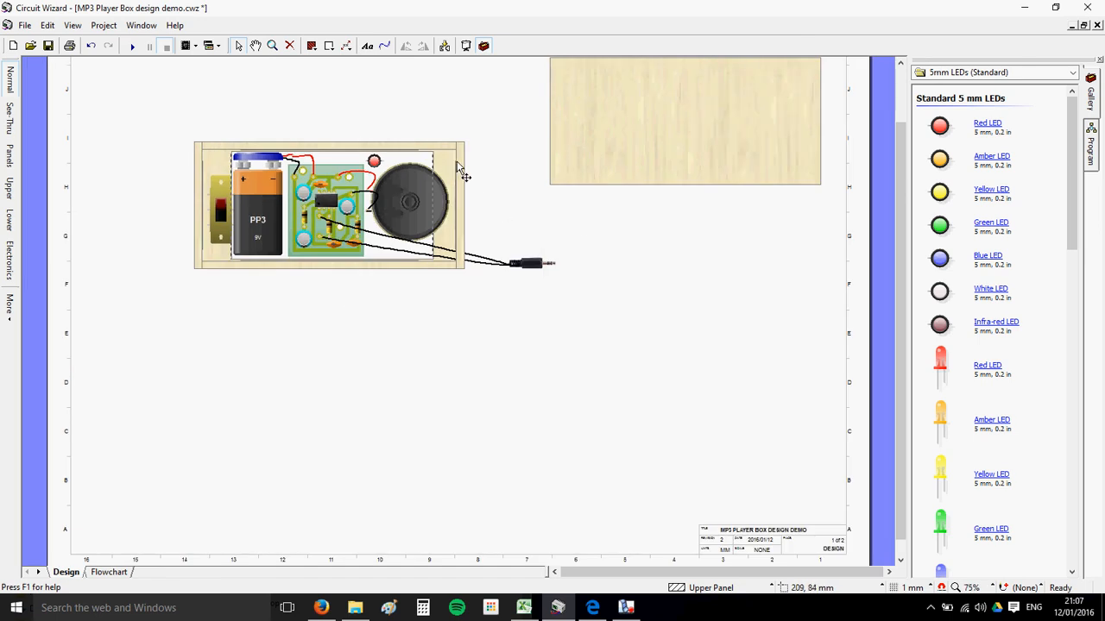
scroll(445, 164, "up", 2)
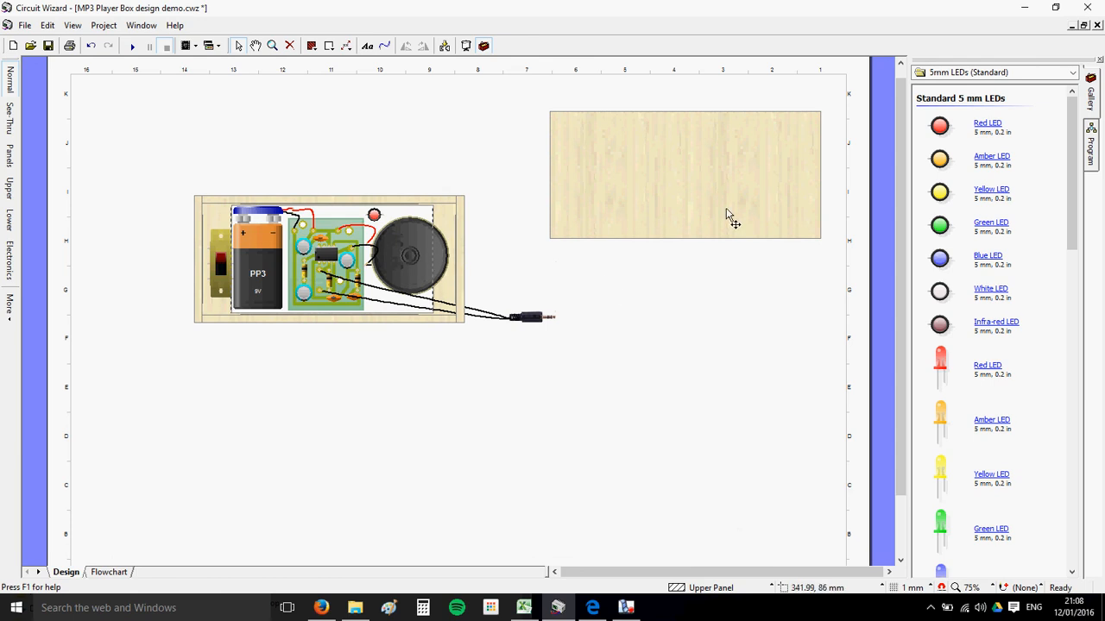
left_click(756, 185)
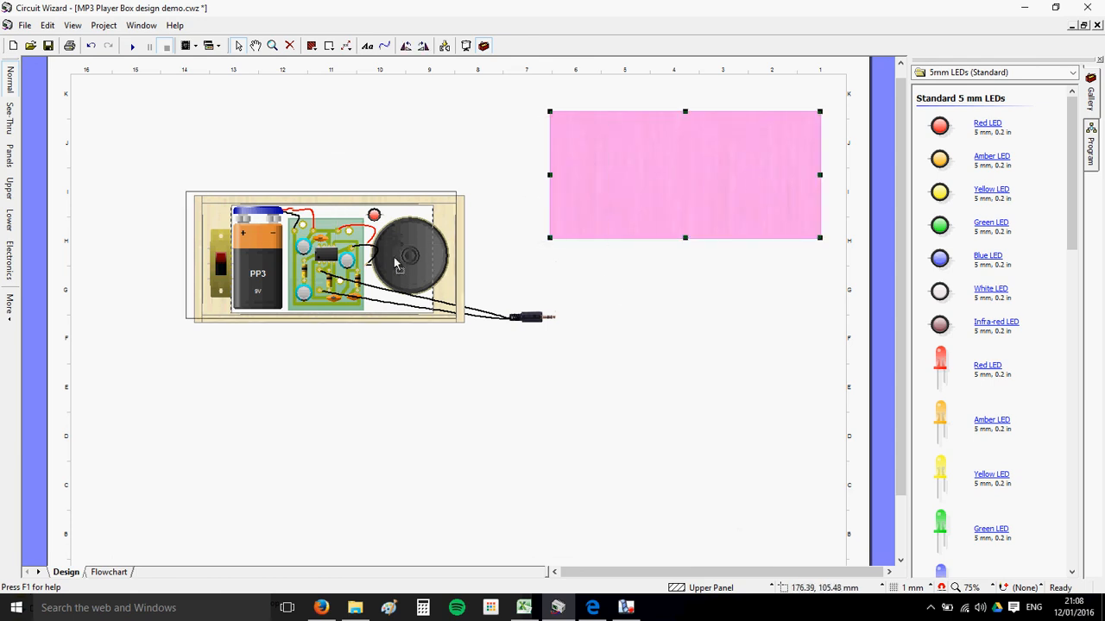
left_click_drag(399, 261, 398, 263)
left_click(608, 257)
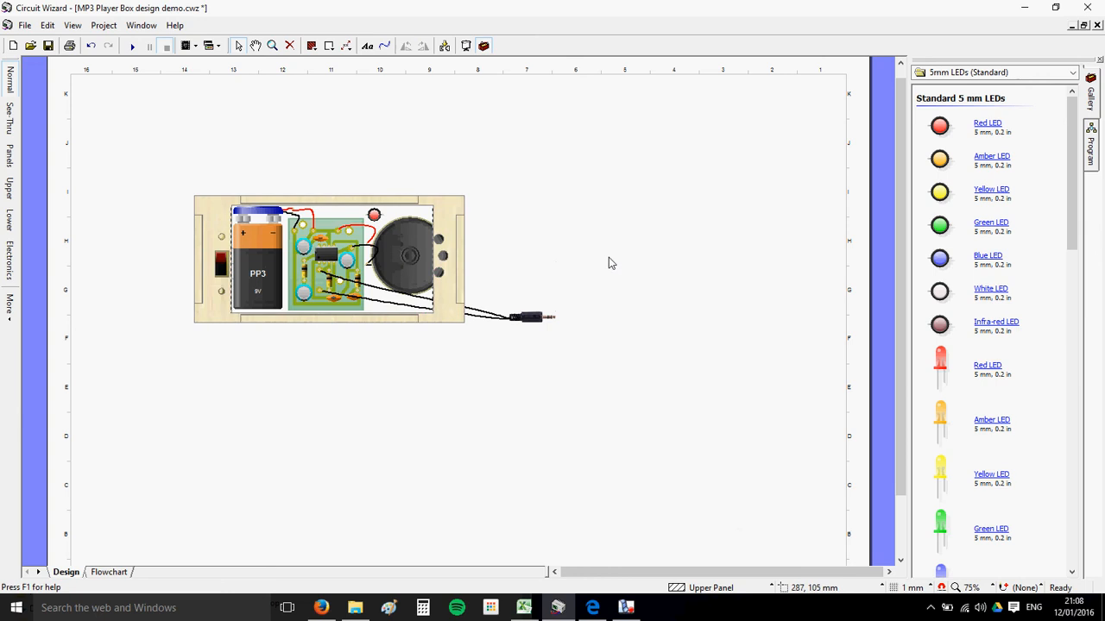
- Try selecting the cut-out's edge beside the speaker, and move the upper panel clear of the box
scroll(492, 269, "up", 1)
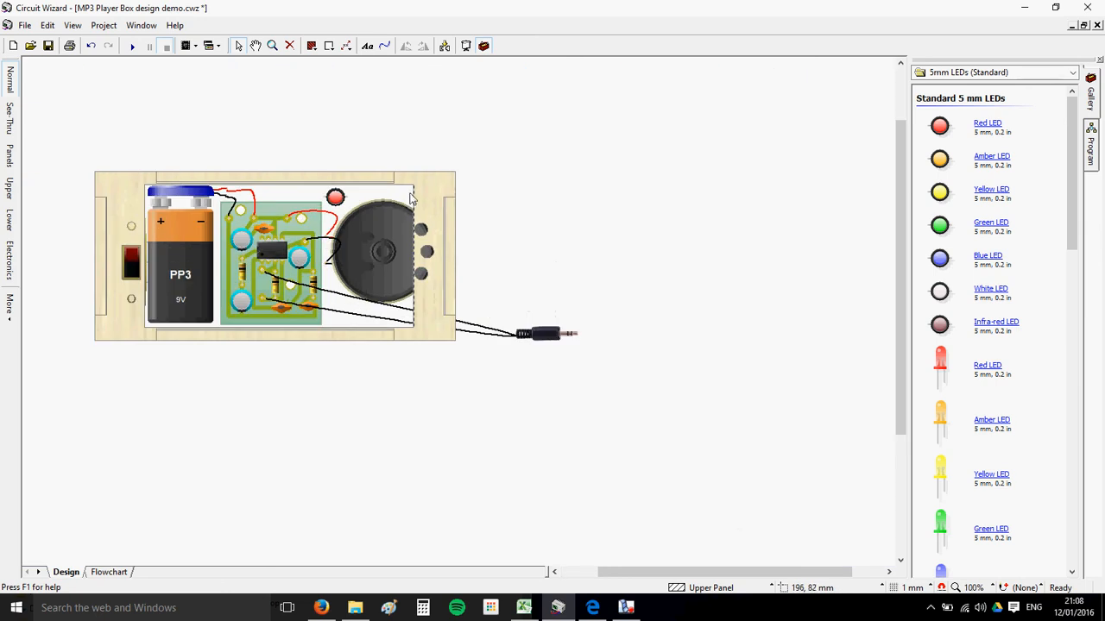
left_click(411, 199)
left_click(413, 196)
mouse_move(423, 197)
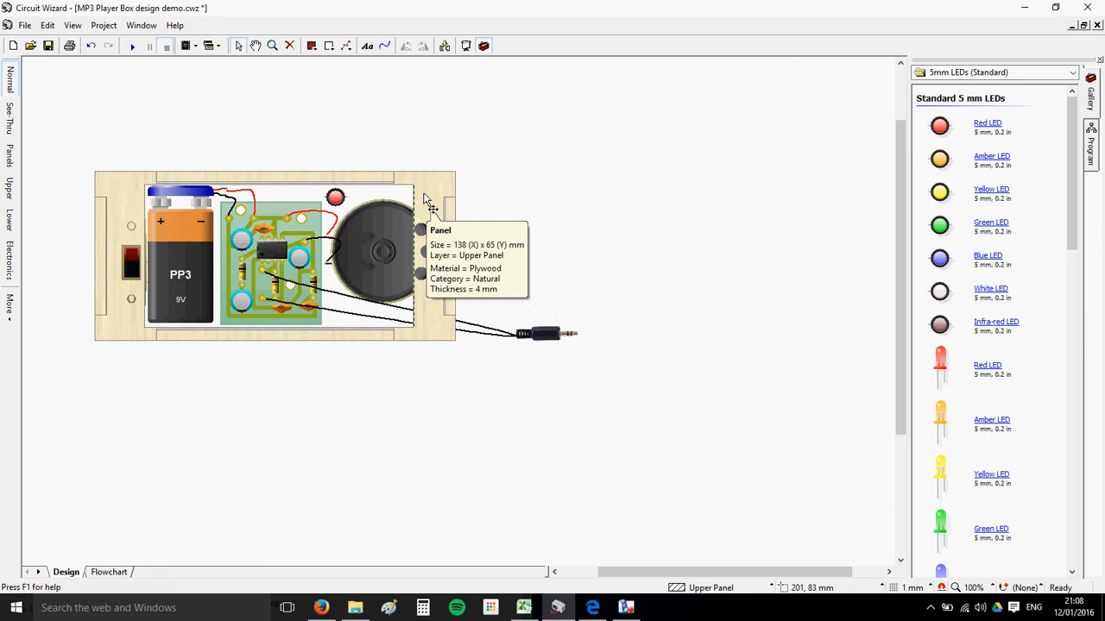
left_click_drag(425, 209, 818, 167)
- Open the rectangular cut-out's properties and set it to cut only the lower panel, not the upper panel
left_click(404, 193)
left_click(413, 193)
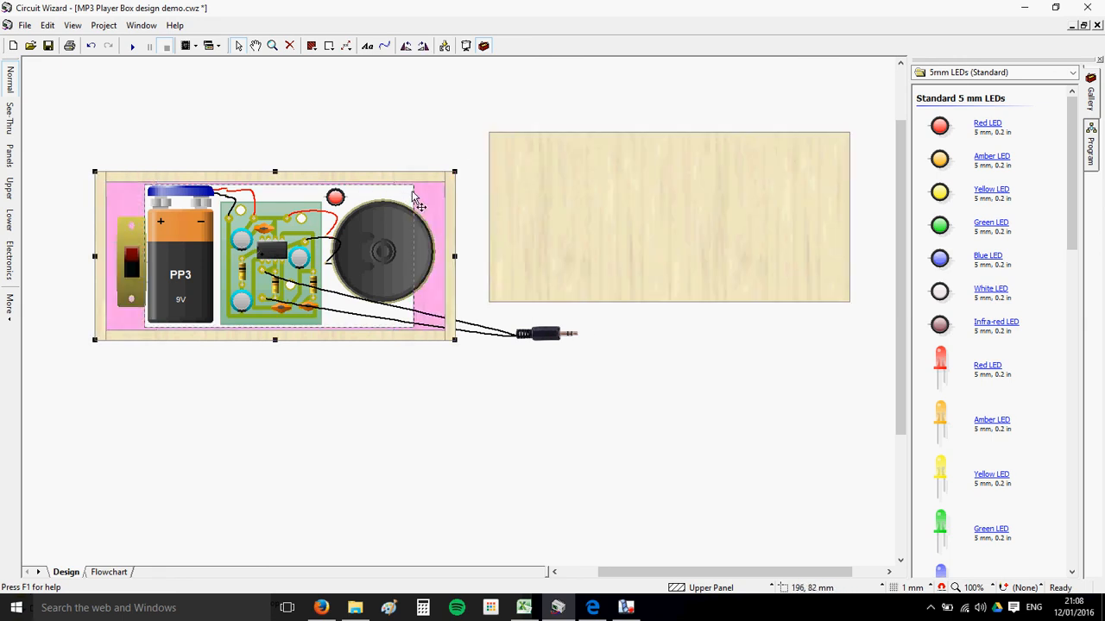
left_click(407, 188)
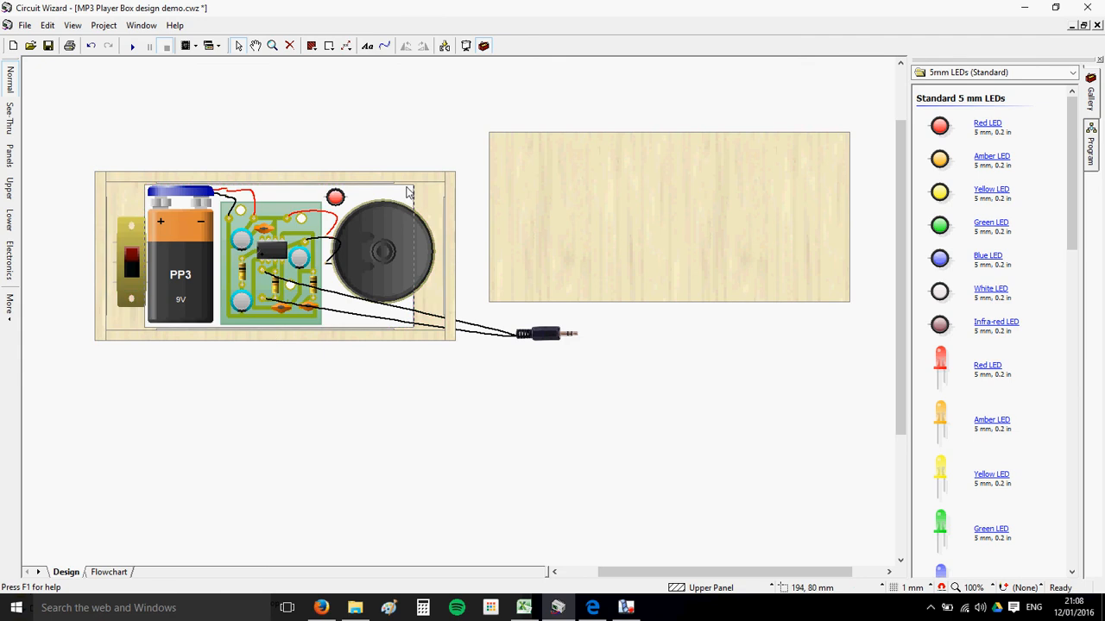
scroll(412, 195, "up", 2)
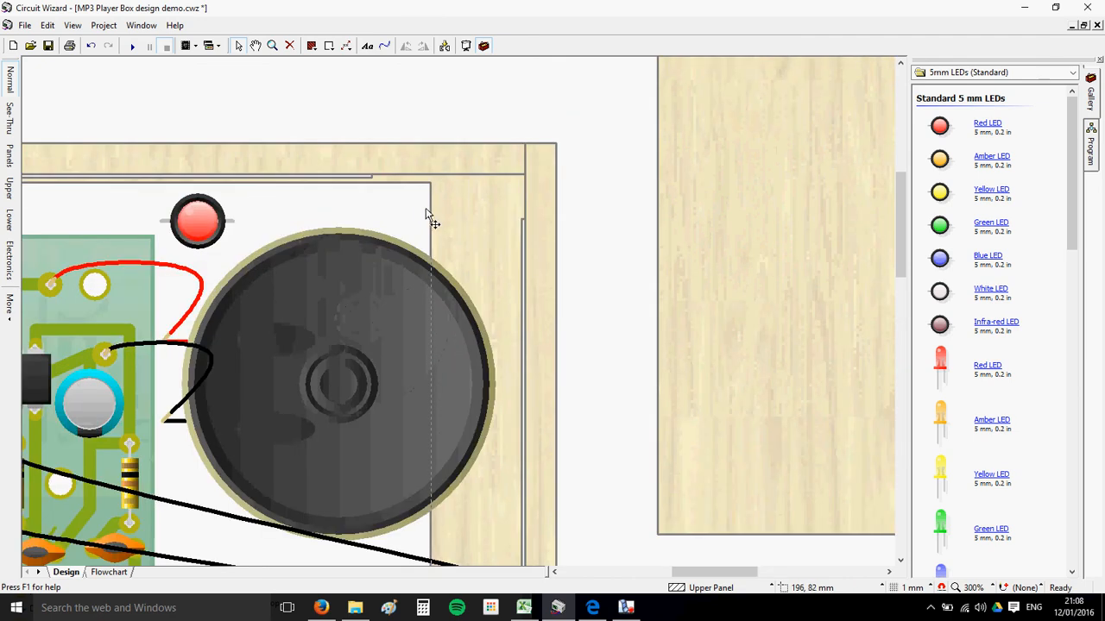
left_click(434, 218)
double_click(432, 211)
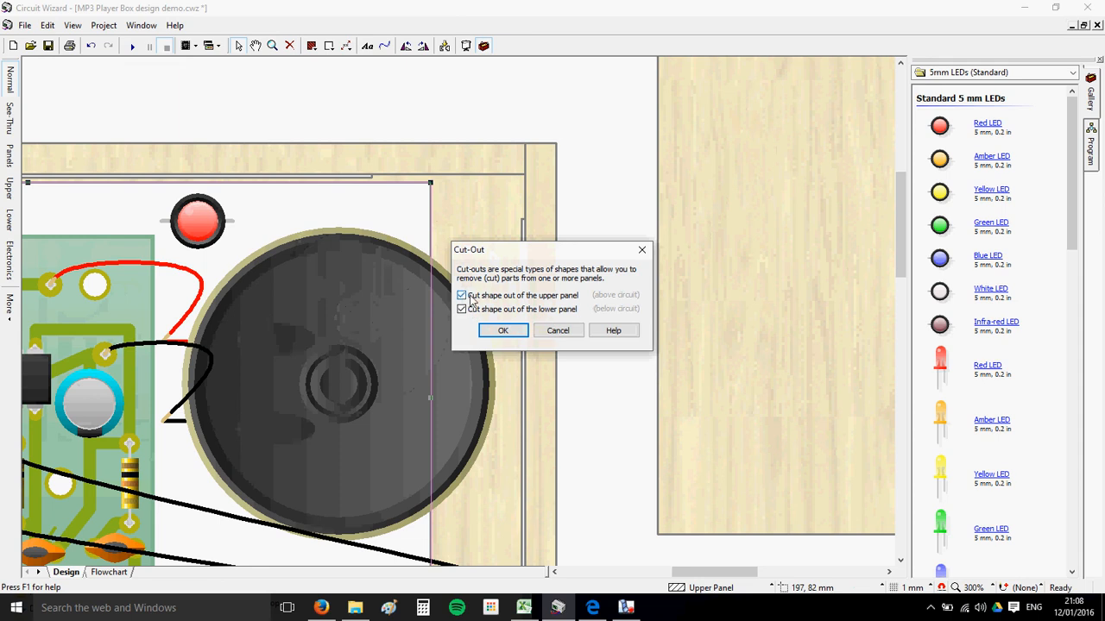
left_click(504, 331)
- Move the upper panel back over the box, align it with the base edges, and deselect it
scroll(509, 319, "down", 2)
scroll(574, 280, "down", 1)
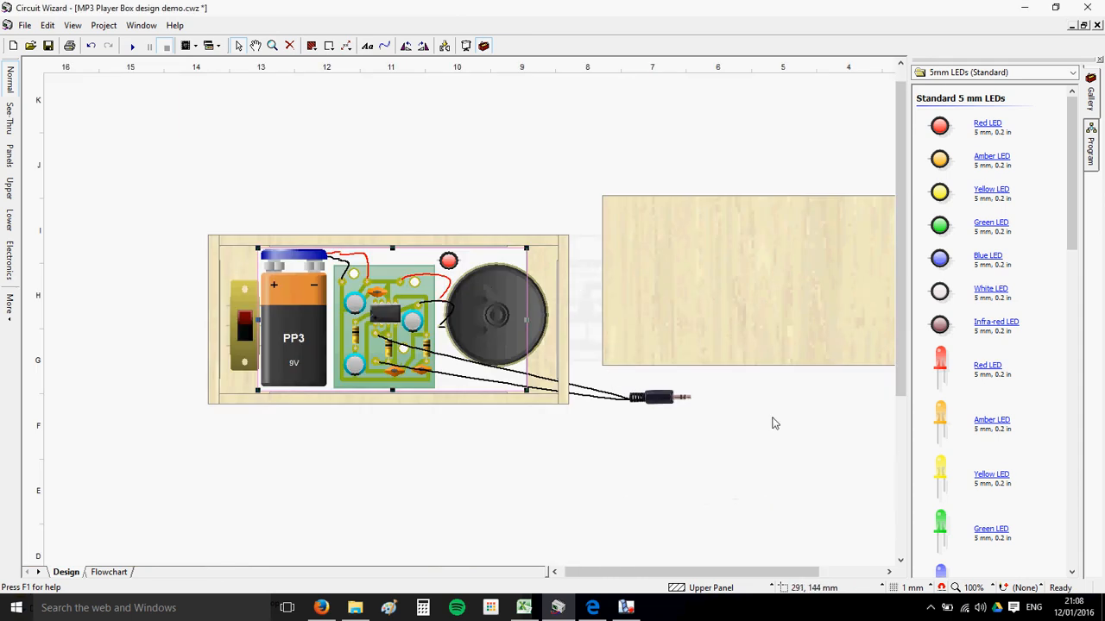
left_click(701, 306)
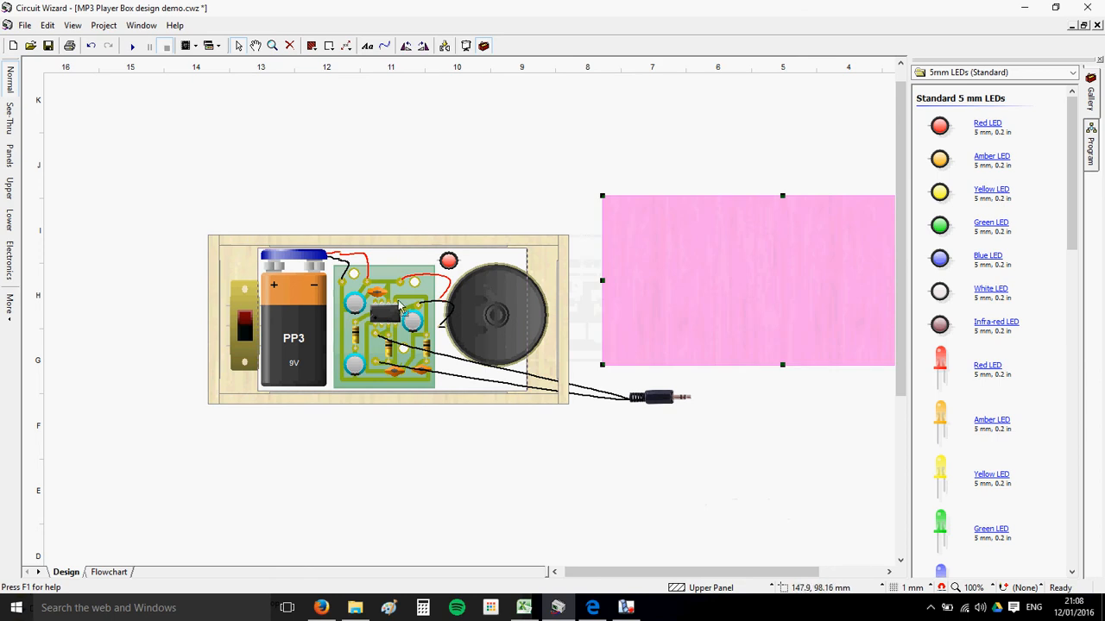
left_click_drag(400, 370, 404, 369)
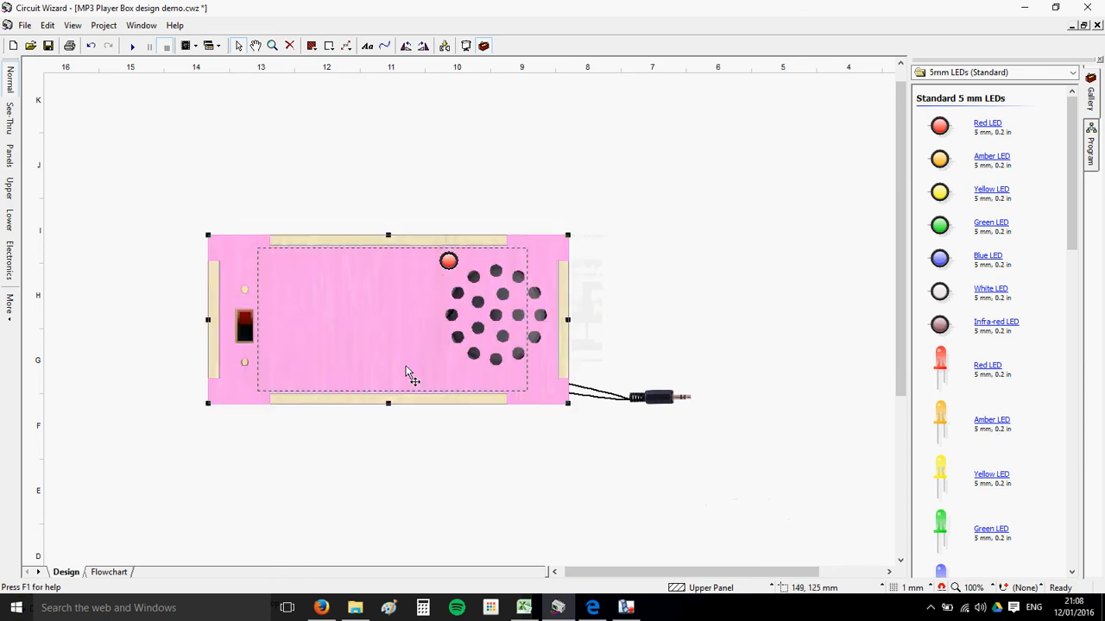
left_click(692, 316)
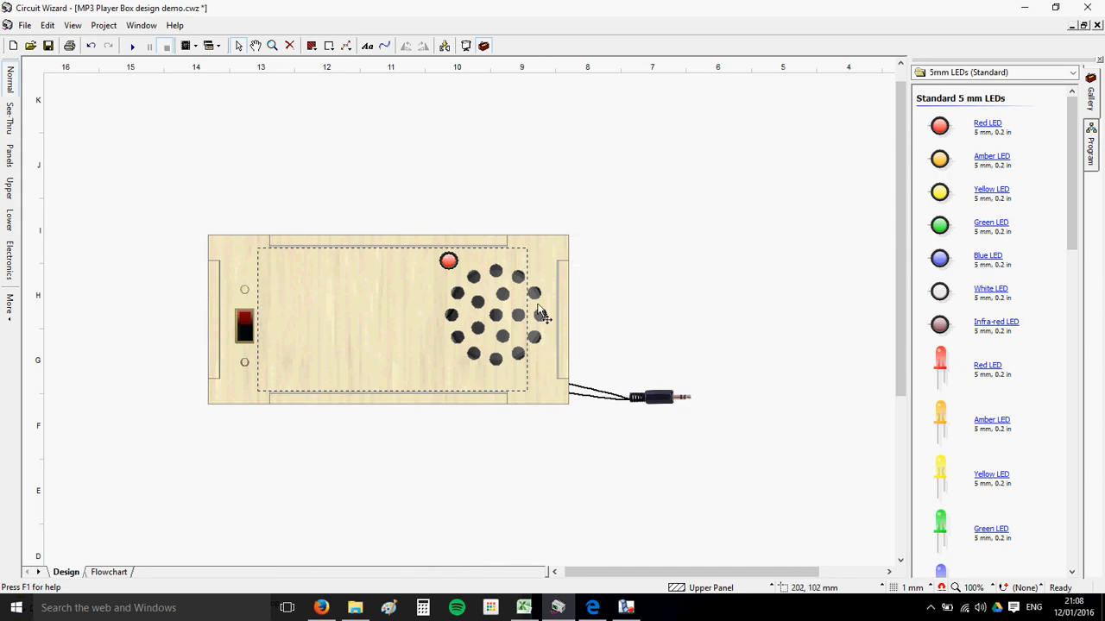
- Separate the finished design's panels with 50 mm side panels, and inspect the thin edges around the base opening
left_click(445, 46)
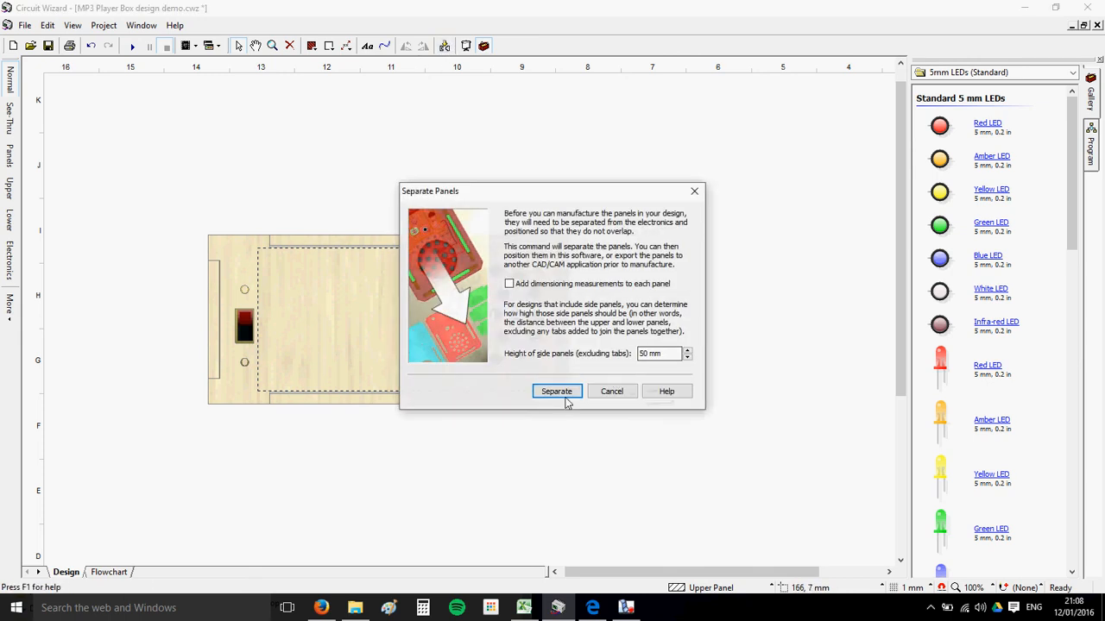
left_click(557, 395)
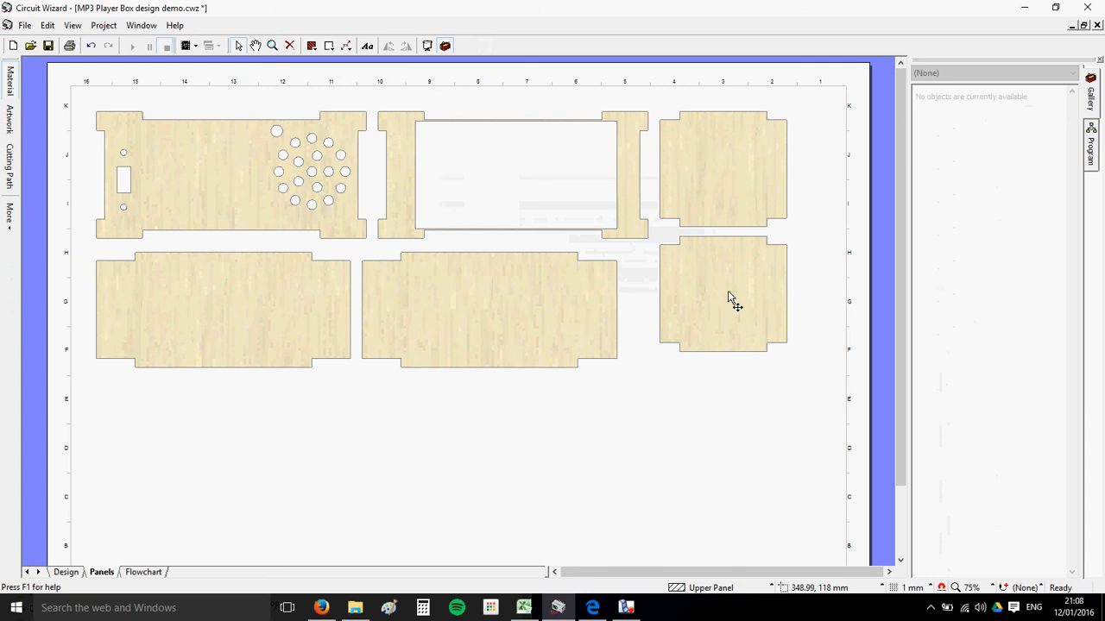
scroll(527, 138, "up", 6)
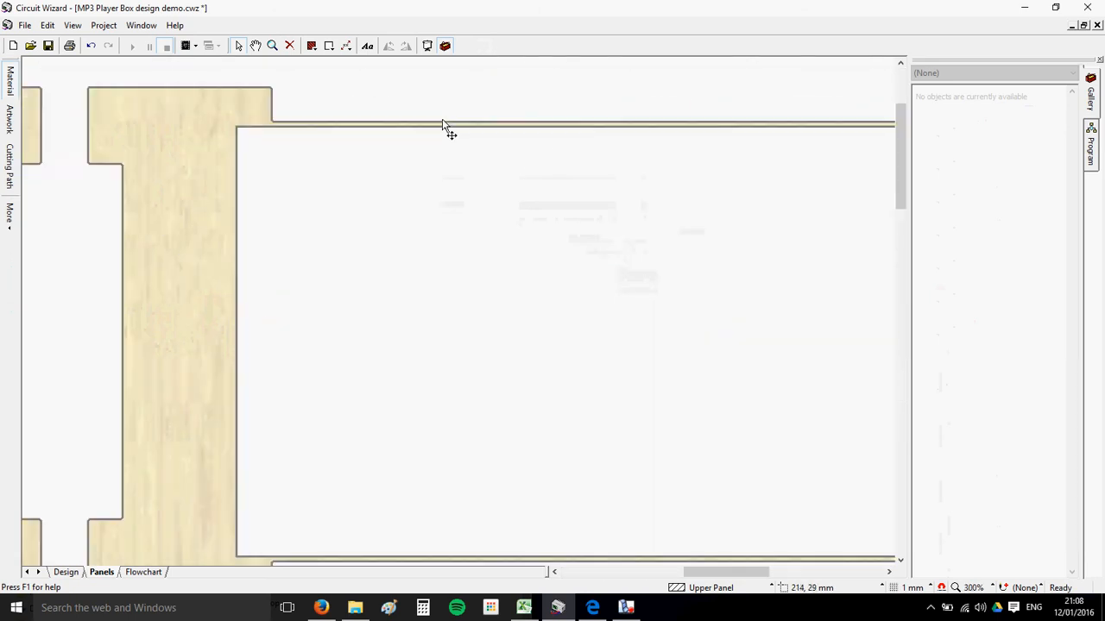
scroll(398, 140, "down", 5)
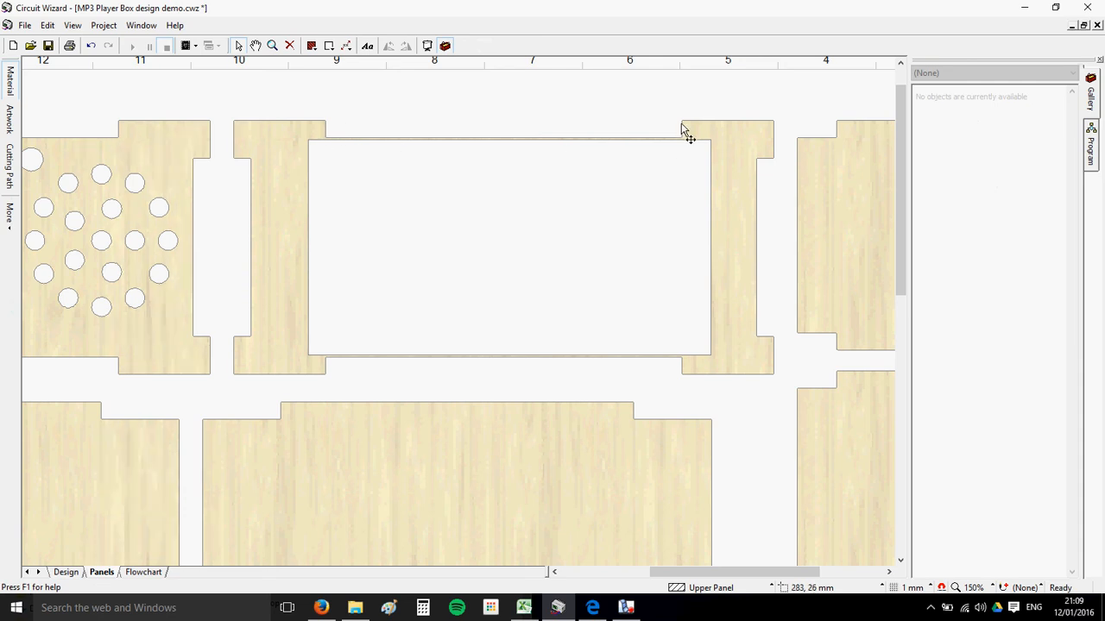
scroll(629, 198, "down", 1)
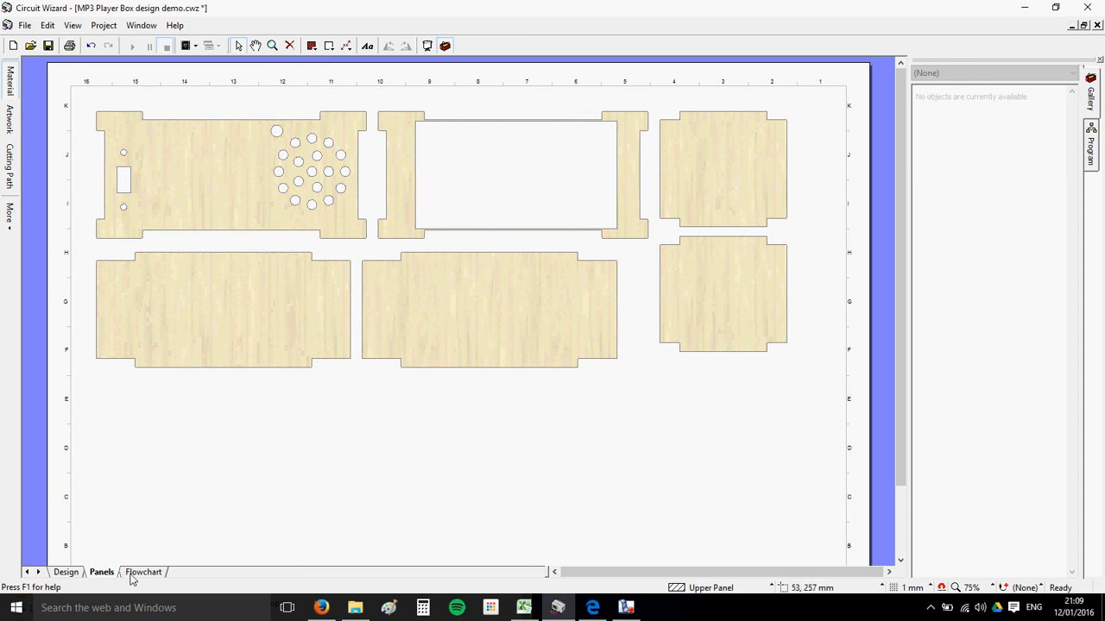
- Move the upper panel and one long side panel clear of the box, and stretch the base outward along both long edges
left_click(65, 572)
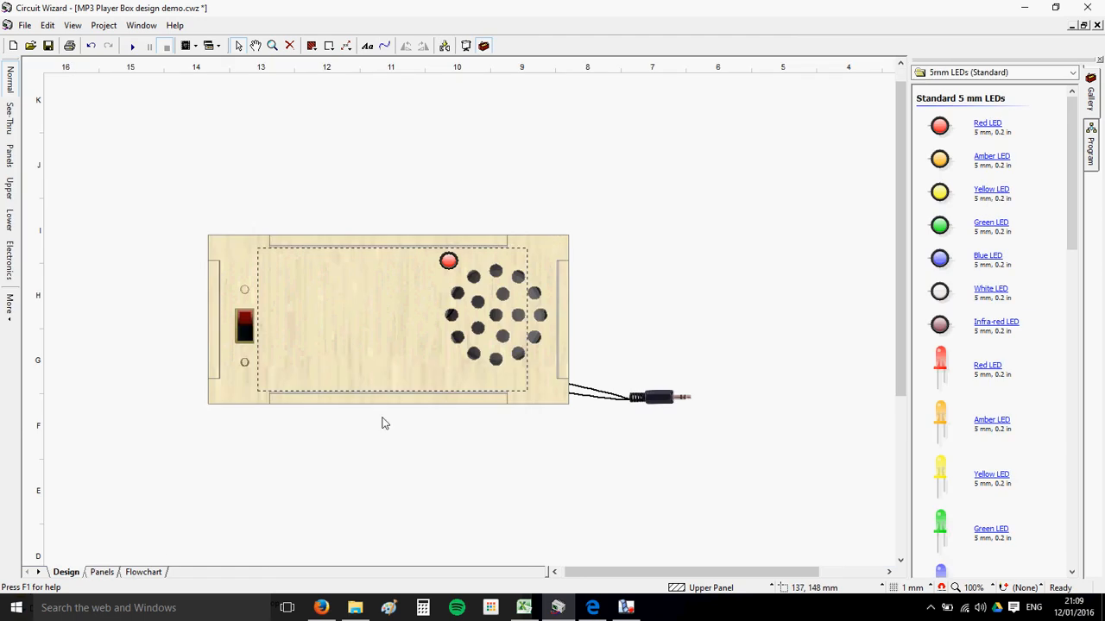
left_click_drag(338, 330, 730, 296)
left_click_drag(245, 242, 260, 128)
left_click(250, 248)
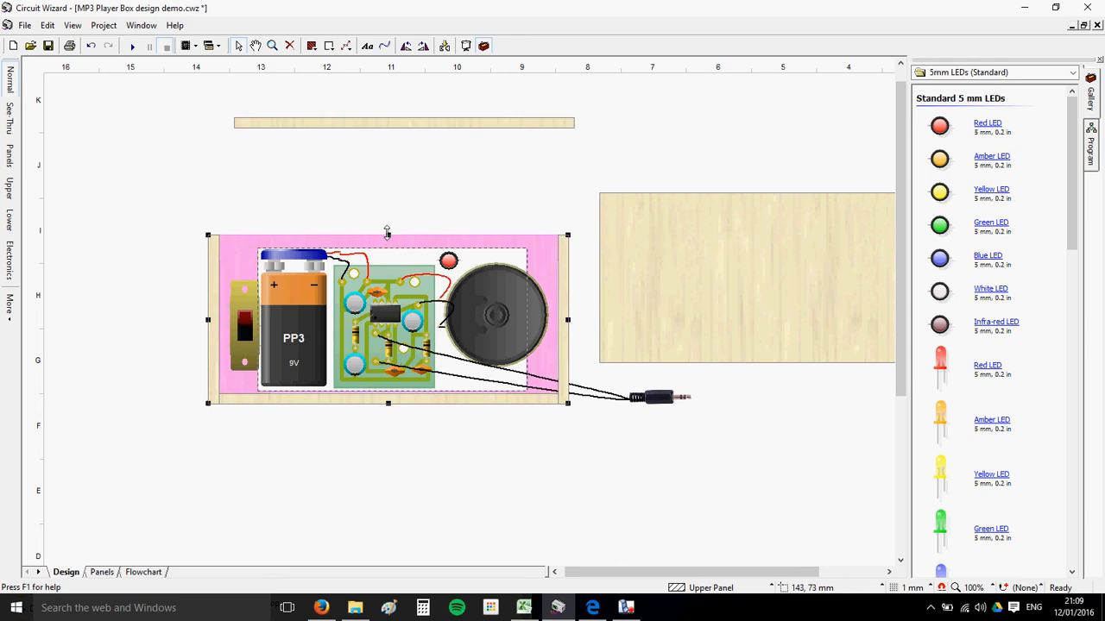
left_click_drag(387, 233, 387, 224)
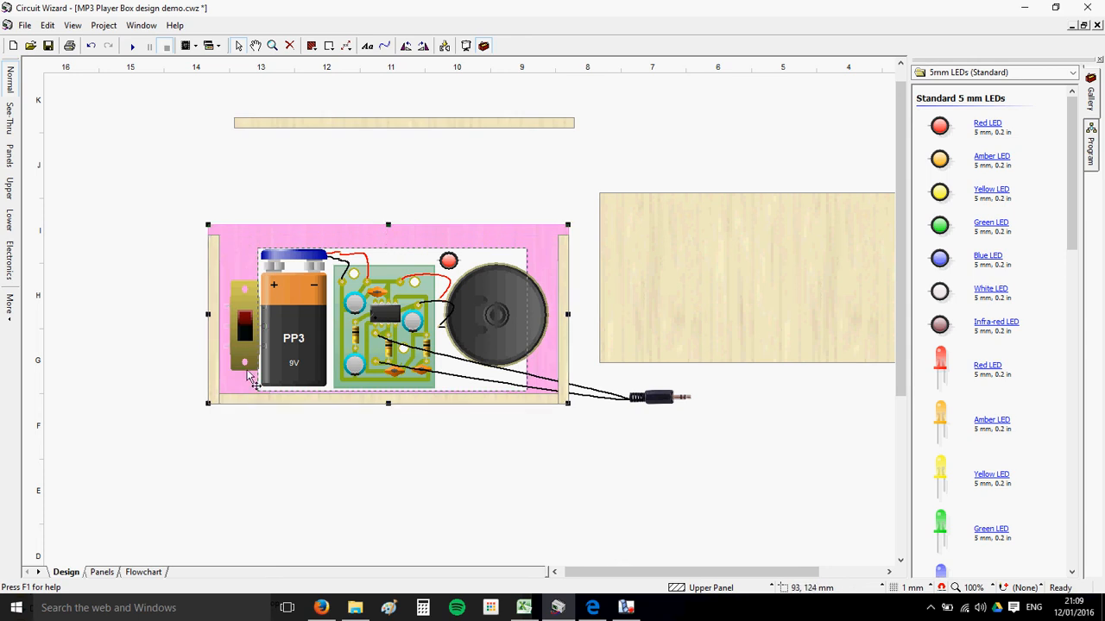
left_click_drag(387, 403, 399, 421)
- Stretch the end panel beside the switch to the enlarged base's edges, and align both long side panels with those edges
left_click(398, 404)
left_click(219, 395)
left_click(215, 397)
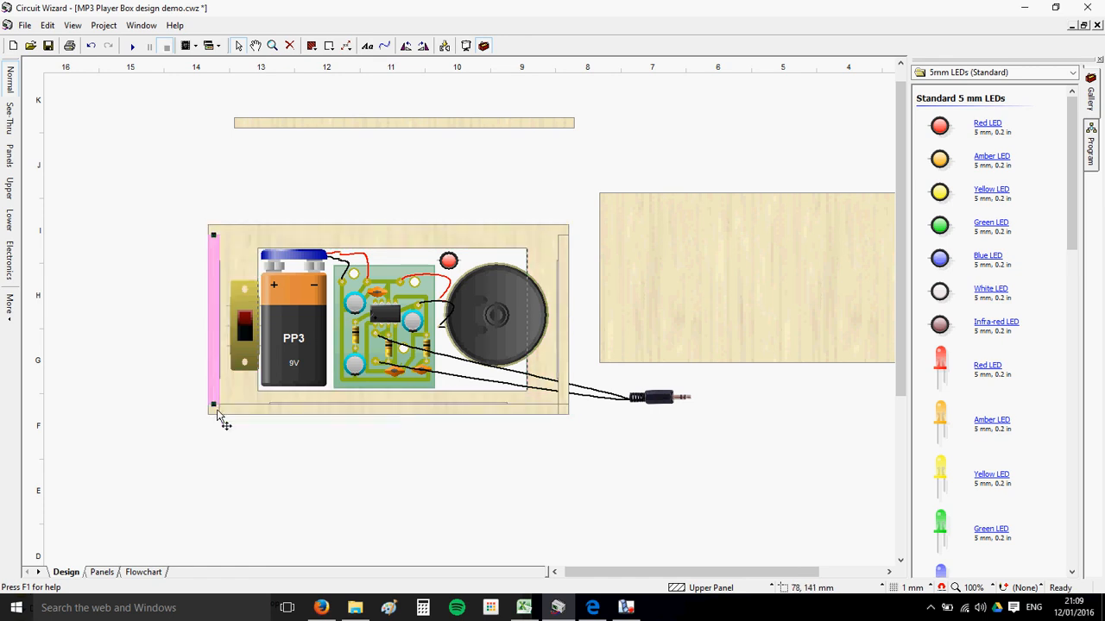
left_click_drag(213, 405, 213, 415)
left_click_drag(213, 234, 213, 226)
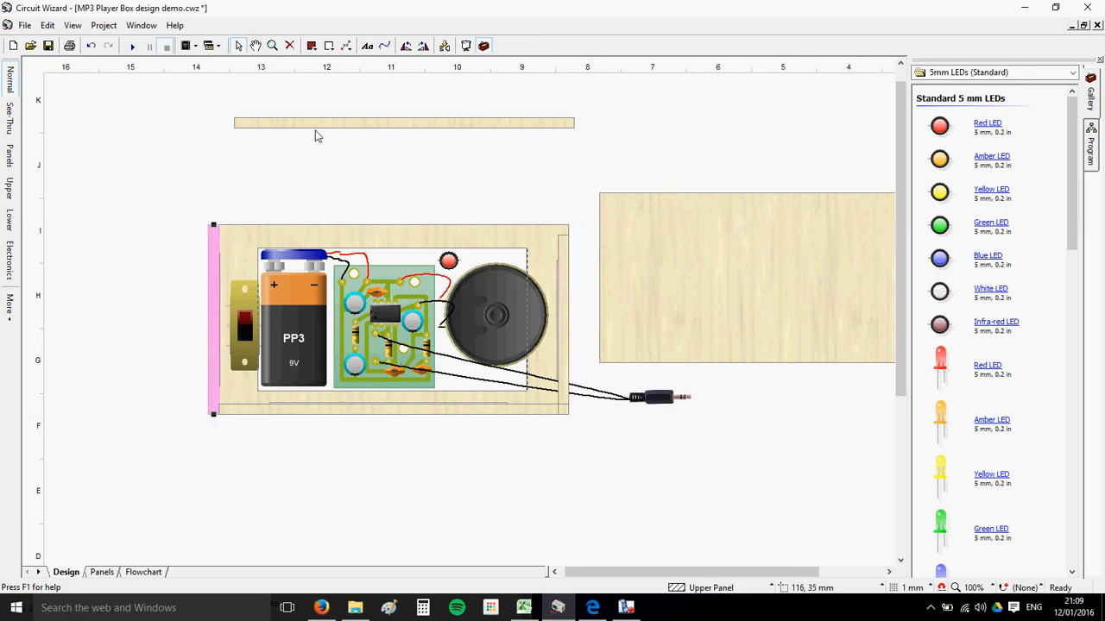
left_click_drag(316, 125, 301, 229)
- Stretch the end panel beside the speaker to the base's edges, and move the upper panel back, resized to cover the enlarged box
left_click(563, 249)
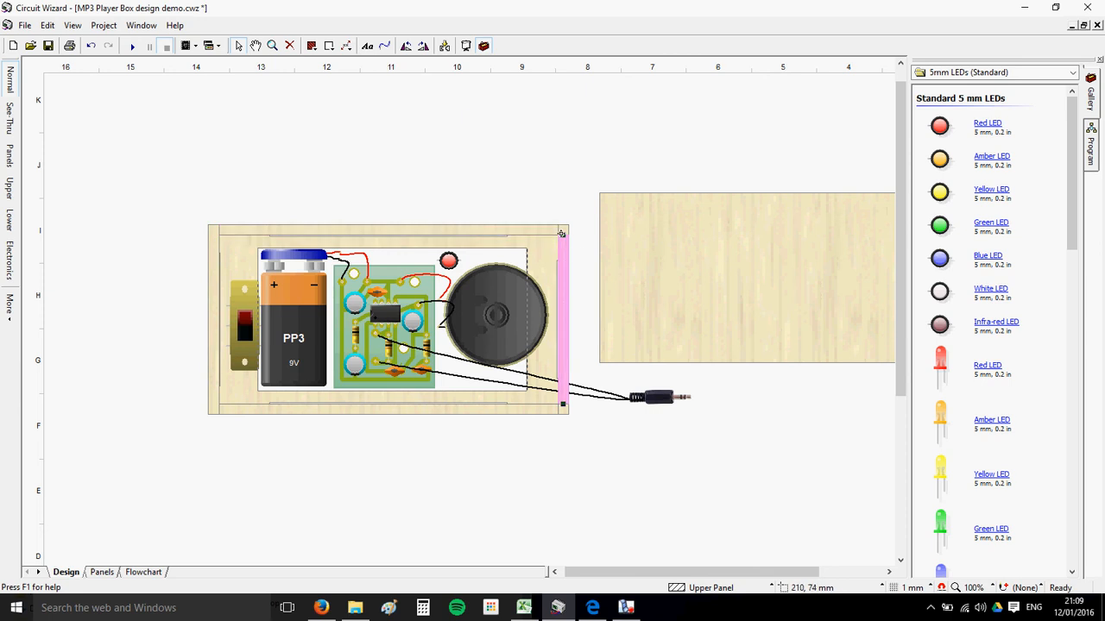
left_click_drag(563, 235, 563, 225)
left_click_drag(563, 403, 563, 414)
left_click(803, 261)
left_click_drag(410, 291, 405, 289)
left_click_drag(566, 394, 569, 414)
left_click(641, 351)
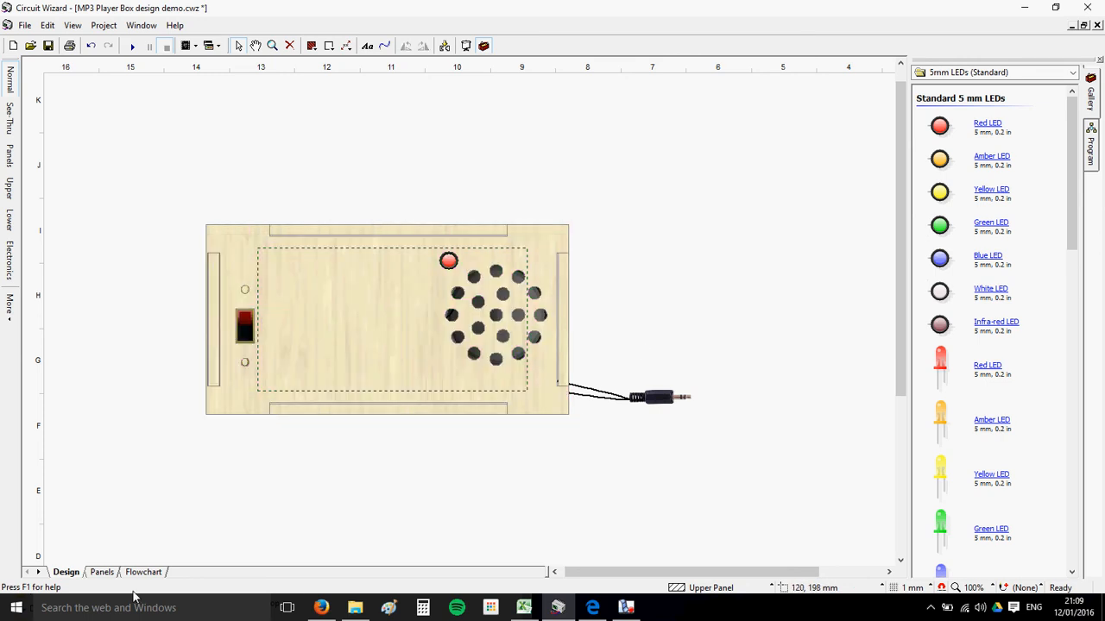
- Delete the outdated Panels page and separate the enlarged design's panels onto a new page
left_click(102, 572)
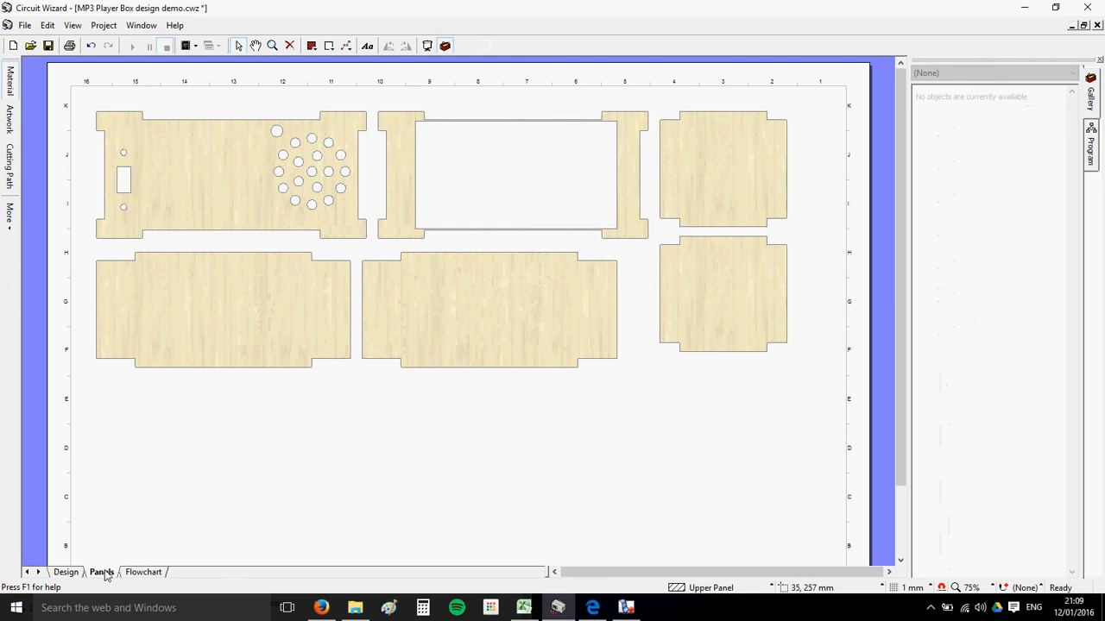
right_click(105, 575)
left_click(151, 528)
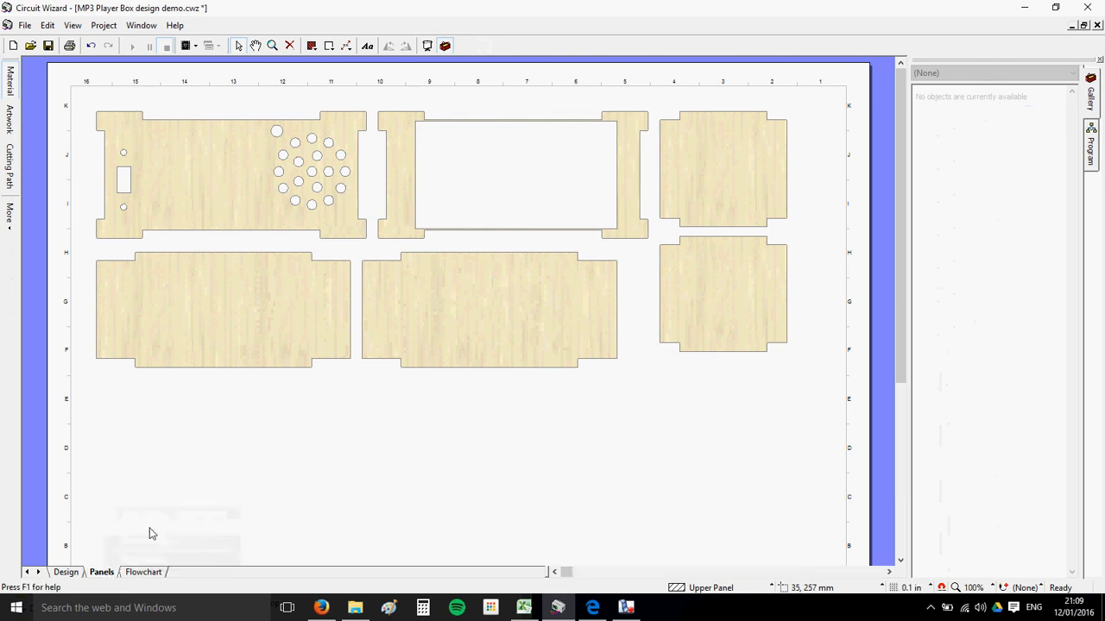
left_click(78, 572)
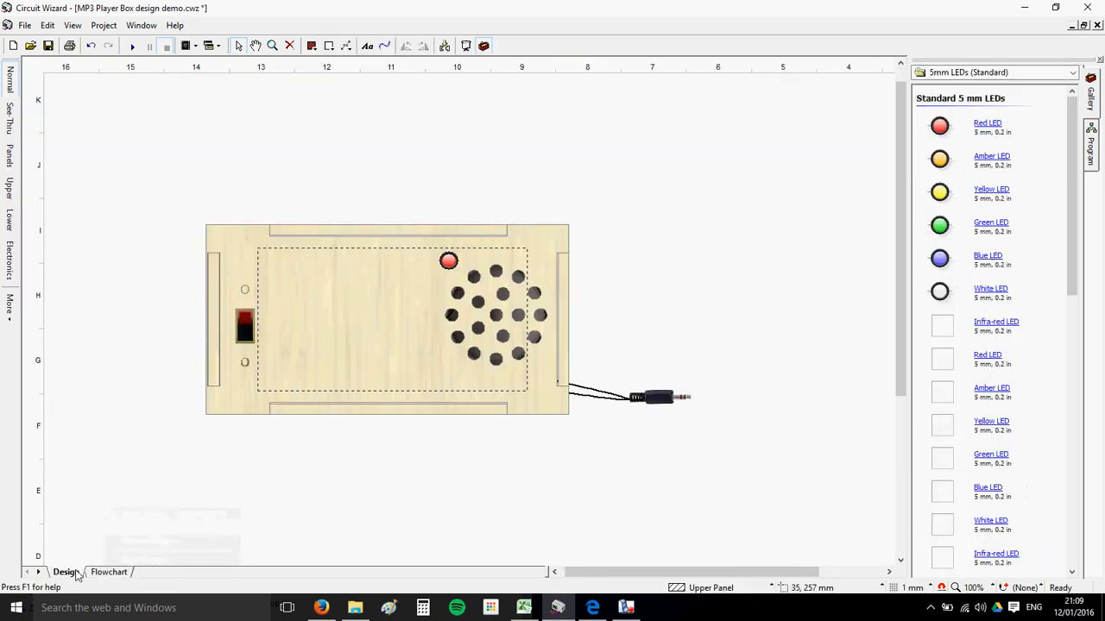
left_click(444, 46)
left_click(558, 394)
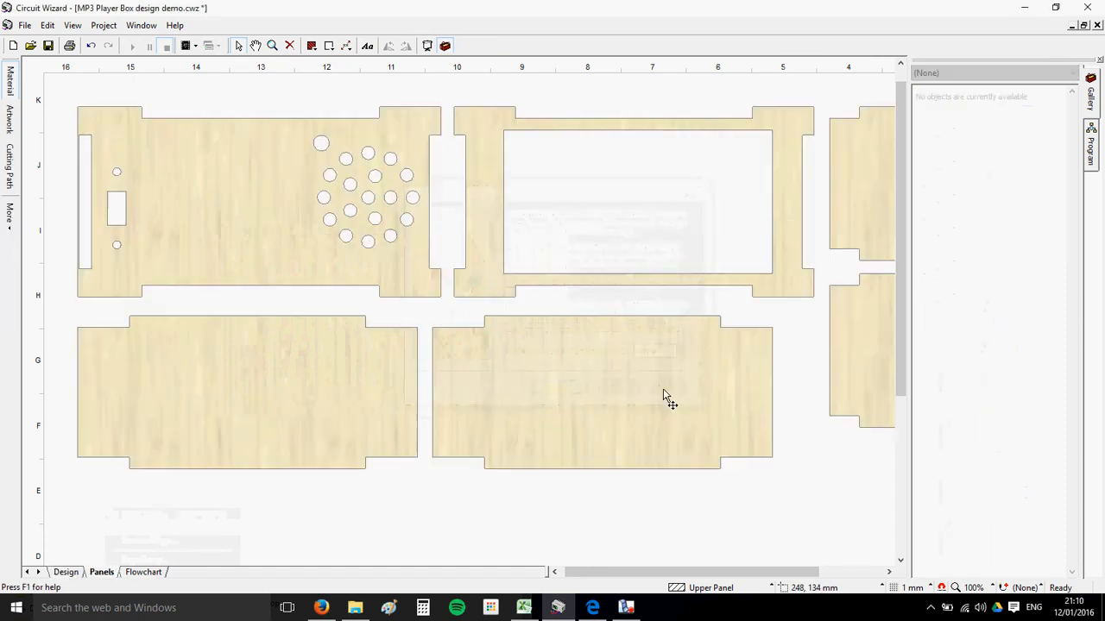
- Inspect the narrow slot at the upper panel's edge, and move the end panel beside the switch flush with the box's outer edge
scroll(668, 382, "down", 1)
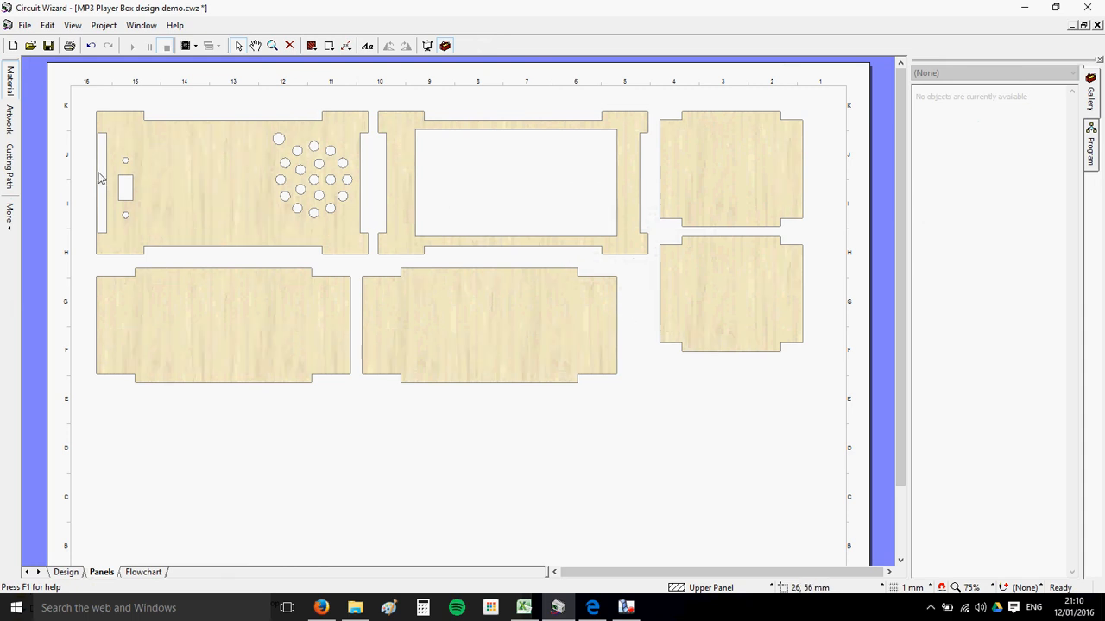
scroll(95, 158, "up", 4)
scroll(96, 158, "down", 2)
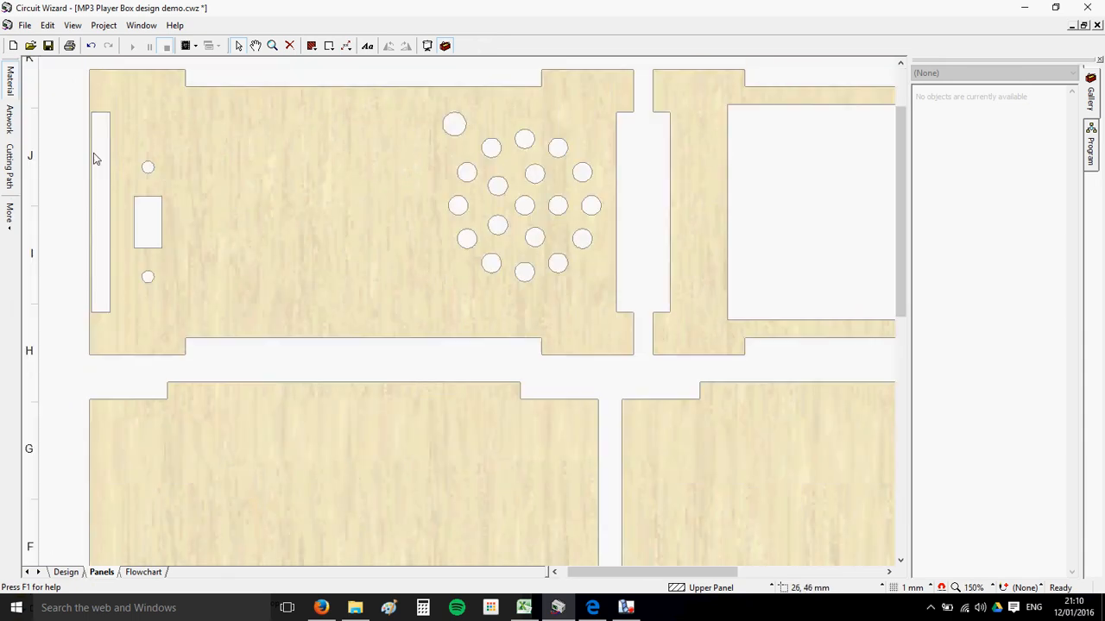
scroll(95, 158, "up", 1)
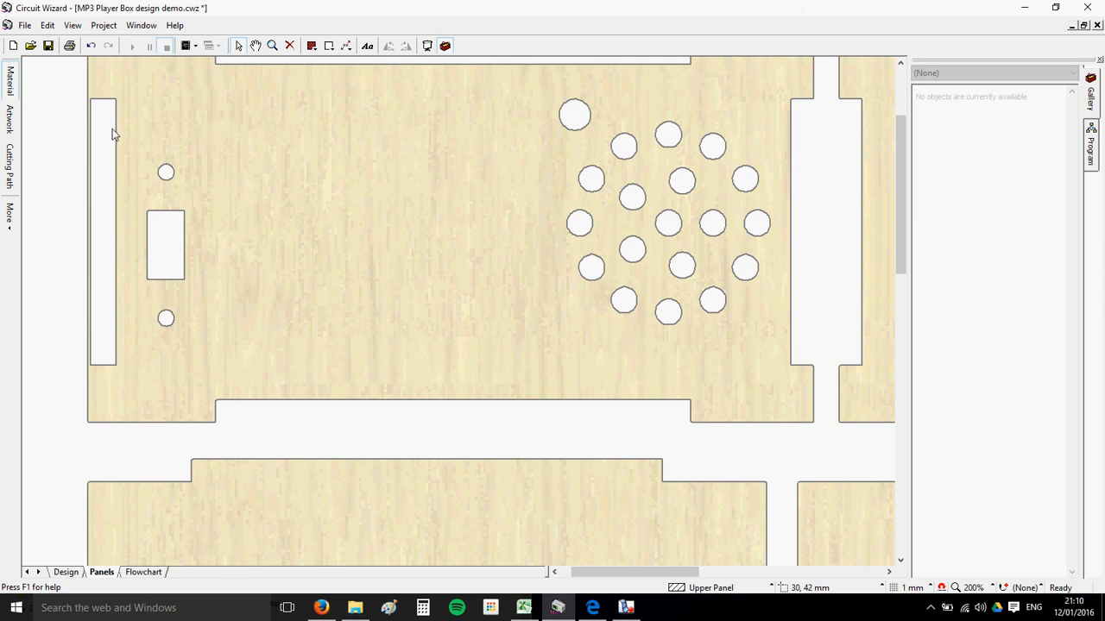
left_click(57, 576)
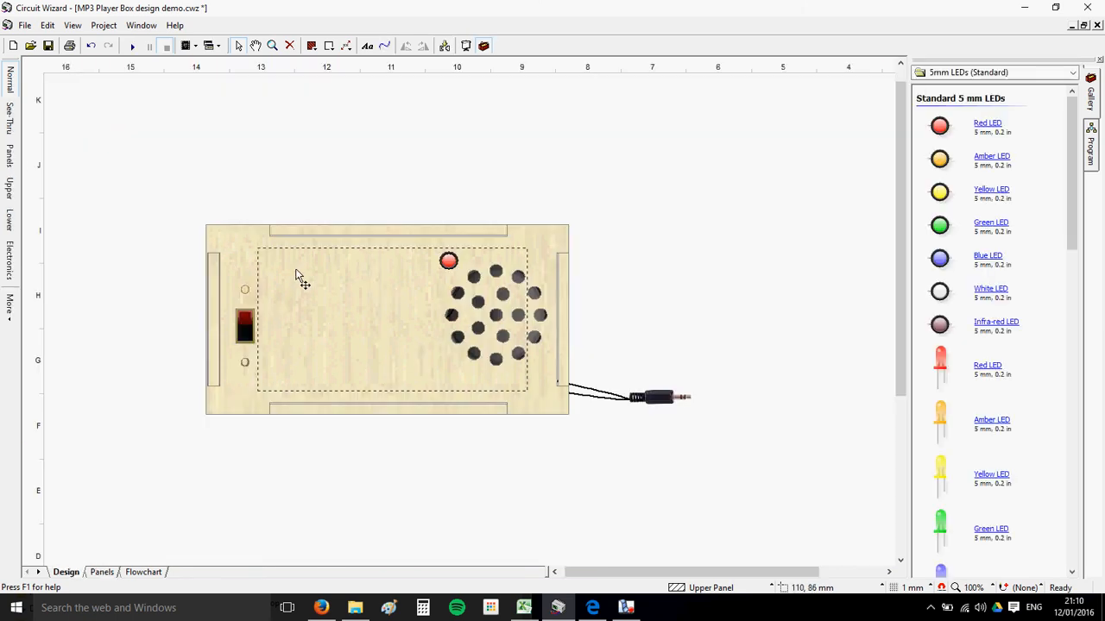
scroll(222, 271, "up", 3)
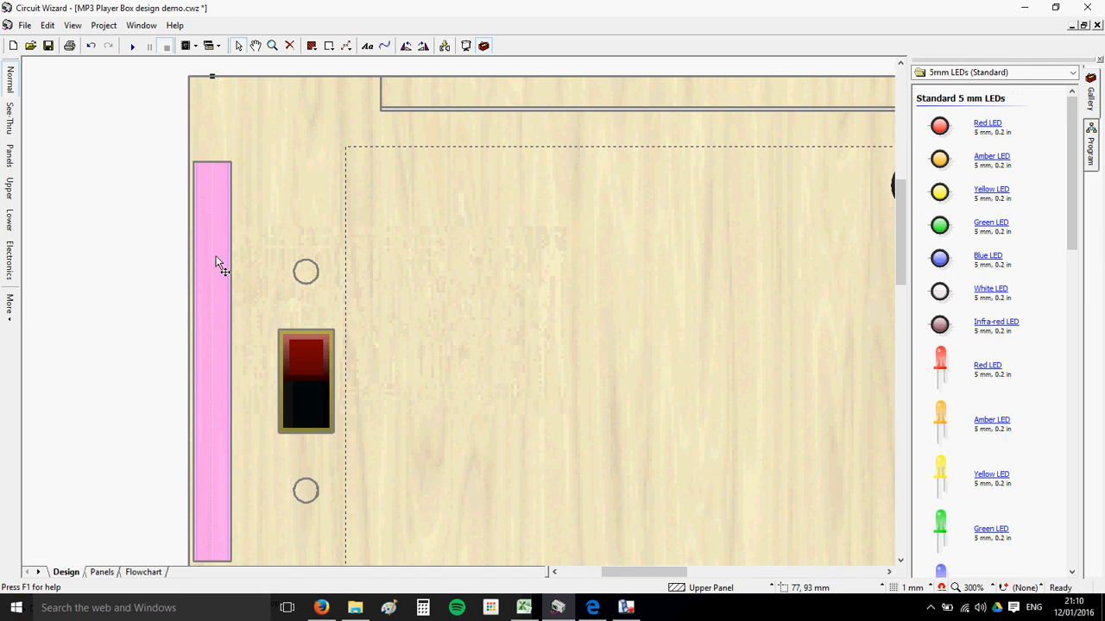
left_click_drag(215, 257, 210, 257)
left_click(151, 242)
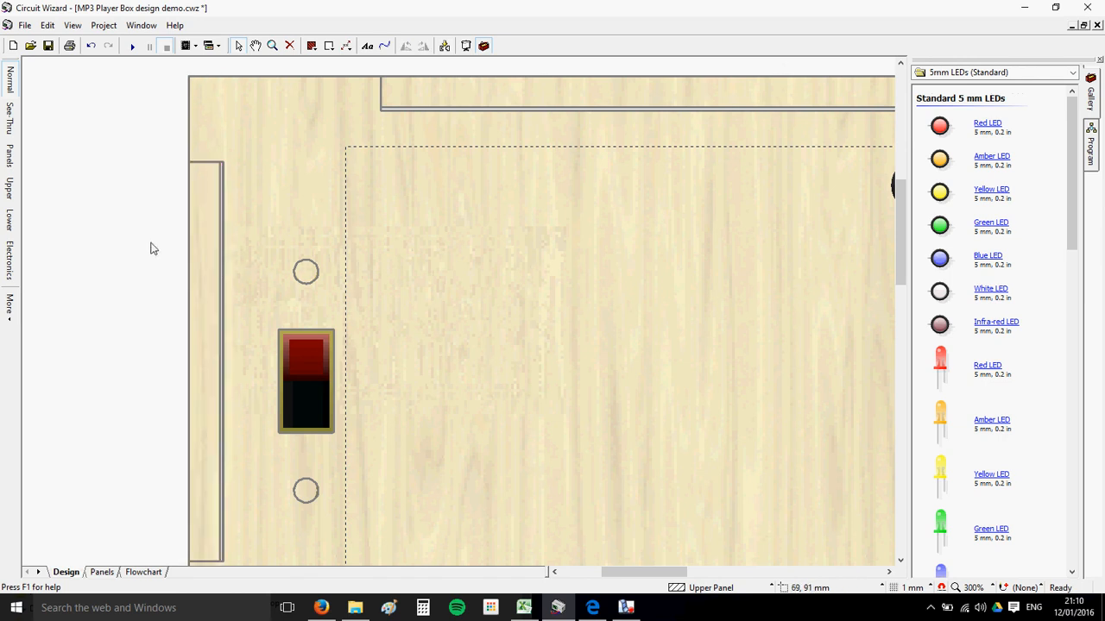
- Replace the Panels page with a fresh separation of the corrected design
right_click(102, 571)
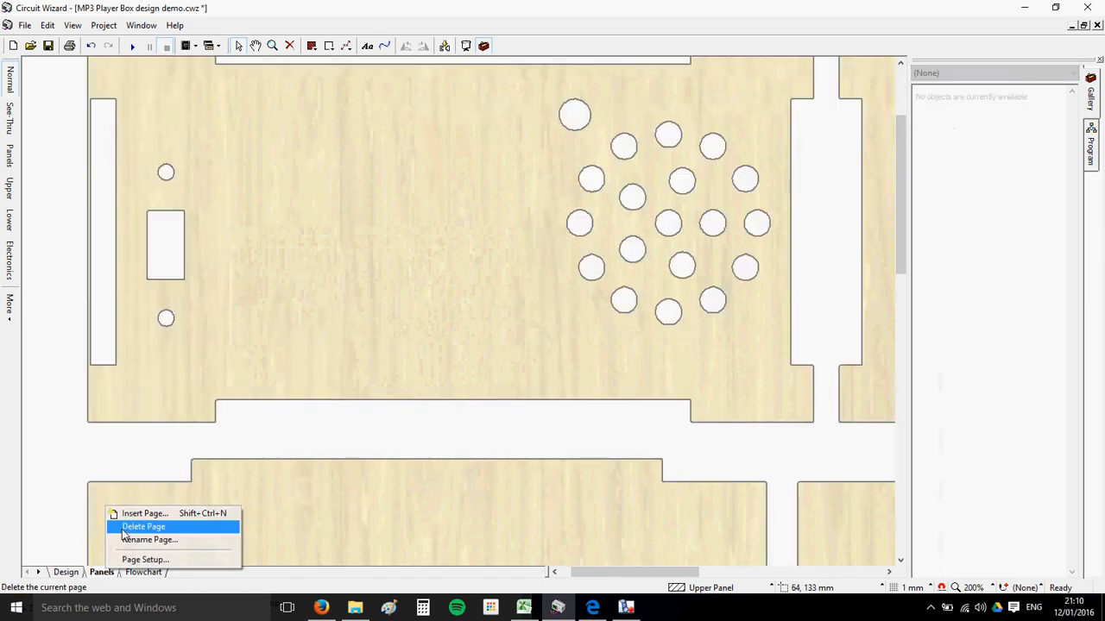
left_click(130, 525)
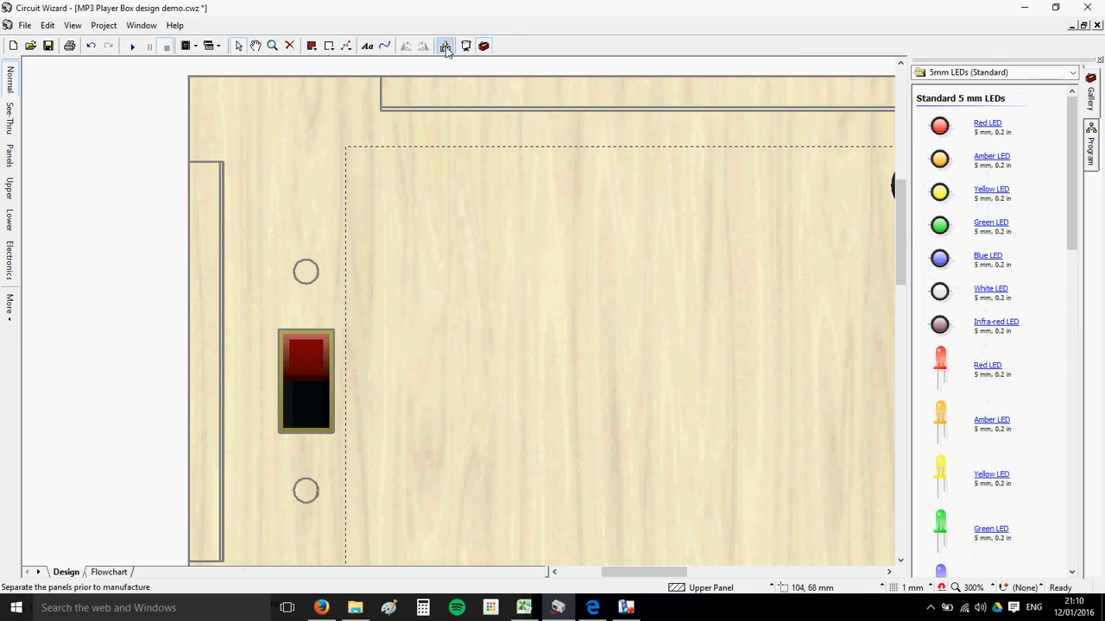
left_click(445, 46)
left_click(557, 389)
scroll(561, 383, "down", 5)
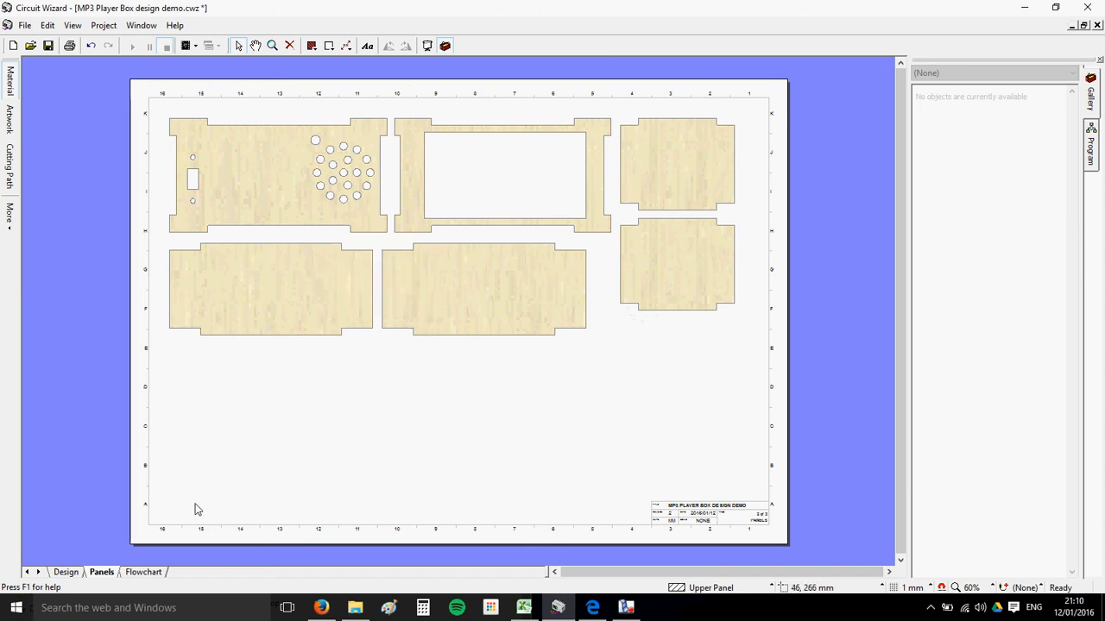
- Return to the design and move the upper panel clear of the box to expose the electronics
left_click(72, 572)
scroll(215, 467, "down", 2)
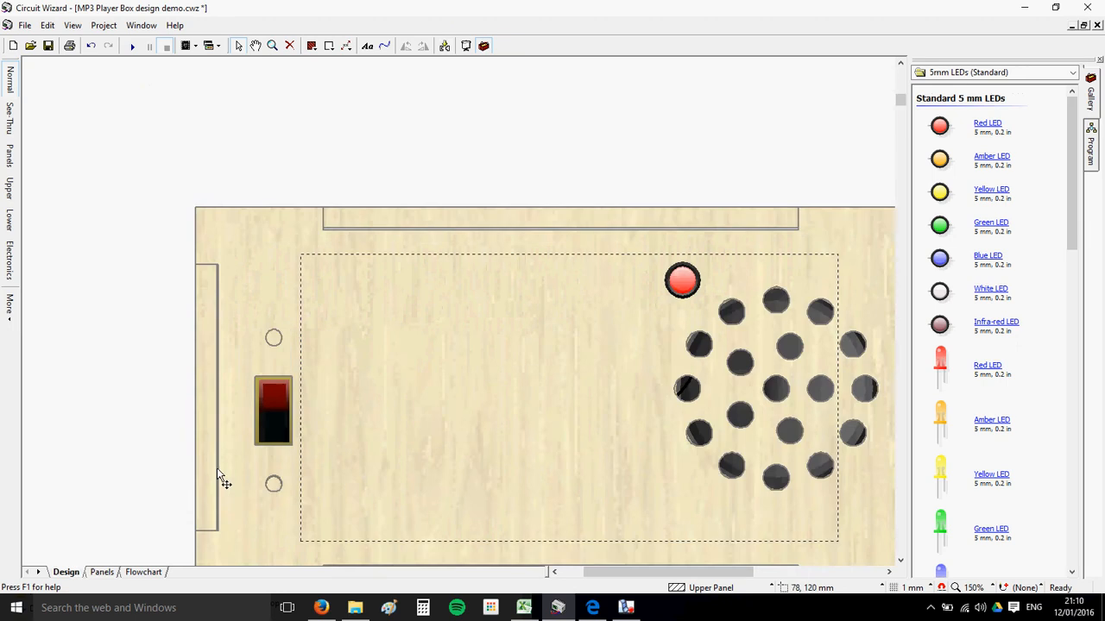
left_click_drag(468, 438, 403, 259)
scroll(399, 301, "down", 2)
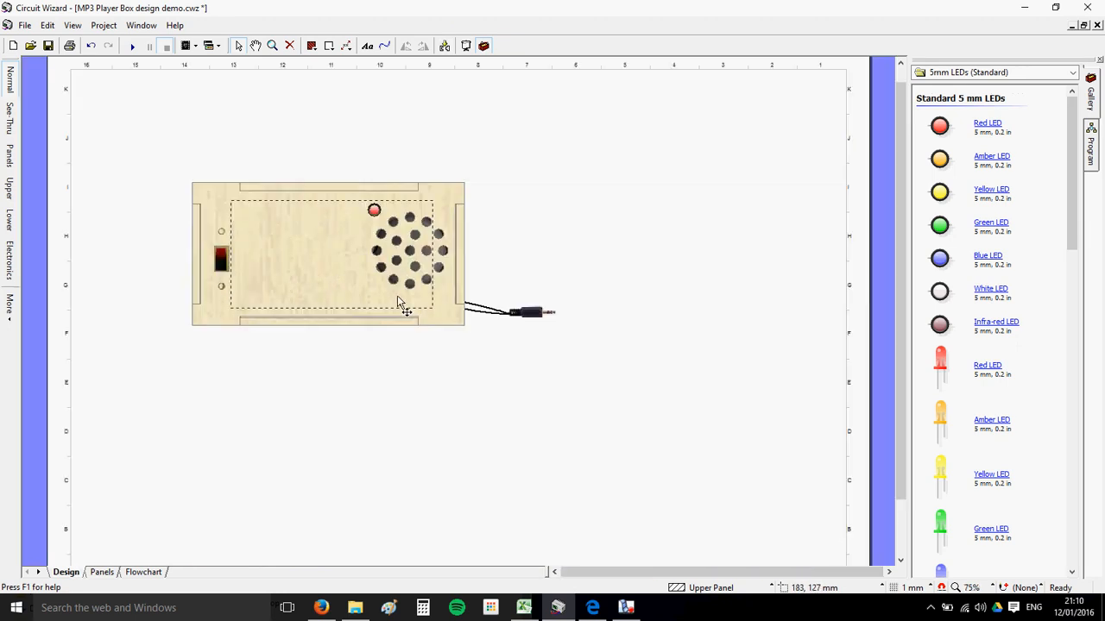
left_click_drag(218, 205, 526, 146)
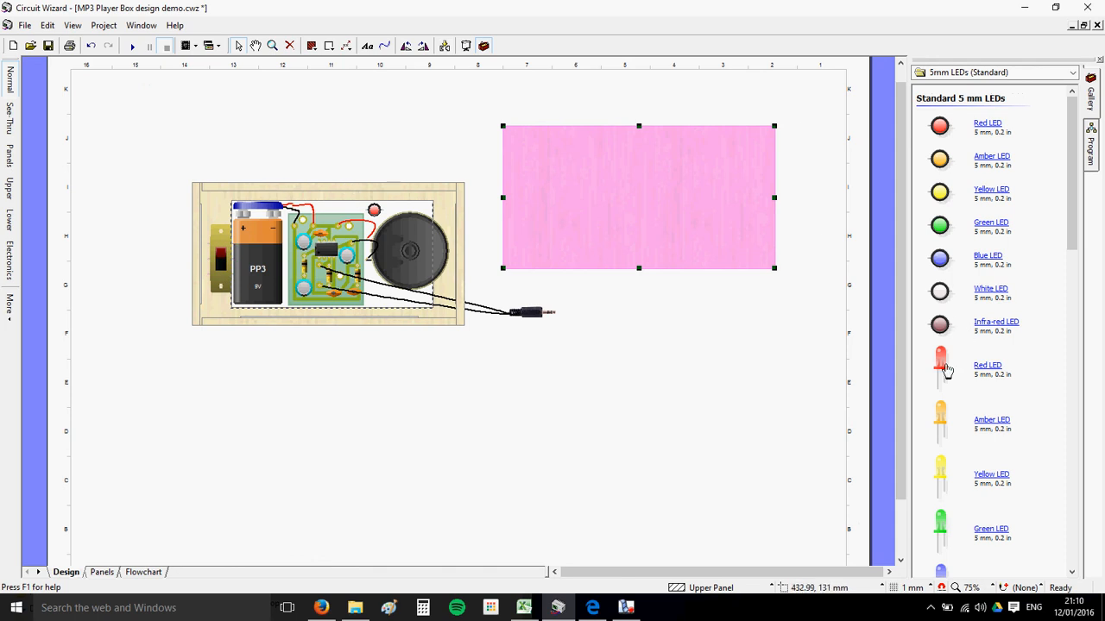
left_click(224, 247)
left_click(356, 322)
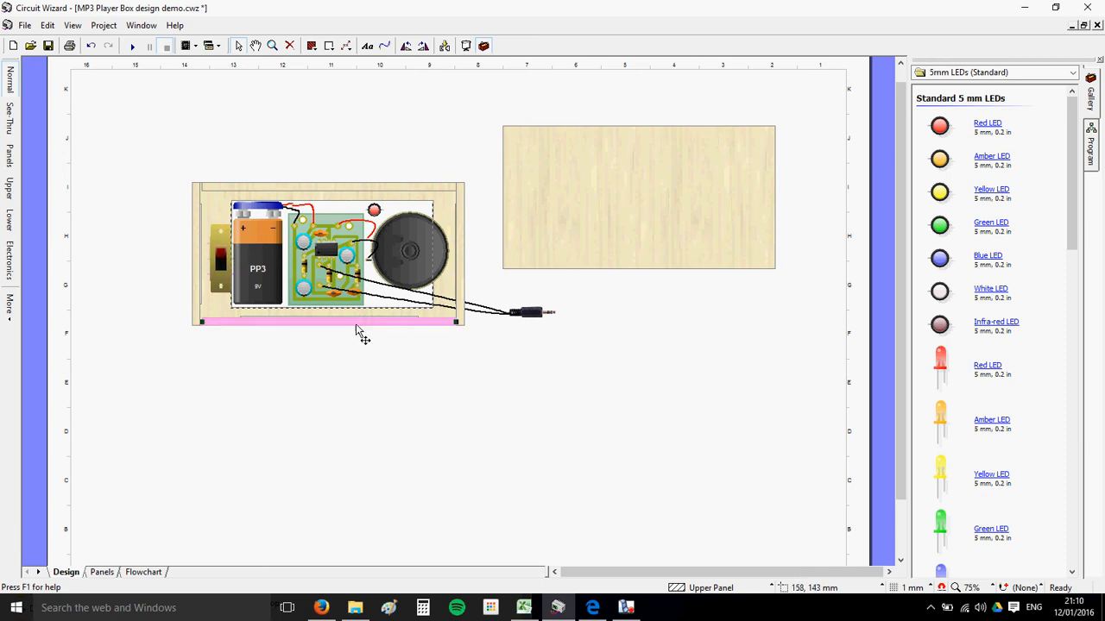
left_click(374, 211)
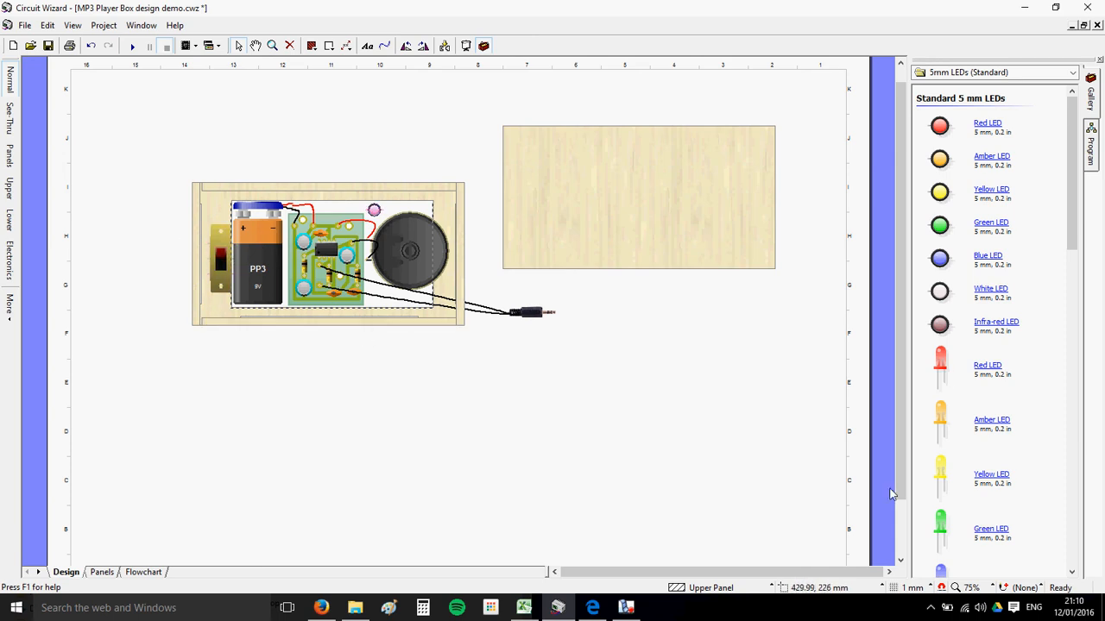
- Add a side-view 5 mm red LED, rotate it to point outward, and mount it through the end panel near the battery
left_click_drag(943, 360, 294, 104)
left_click(407, 46)
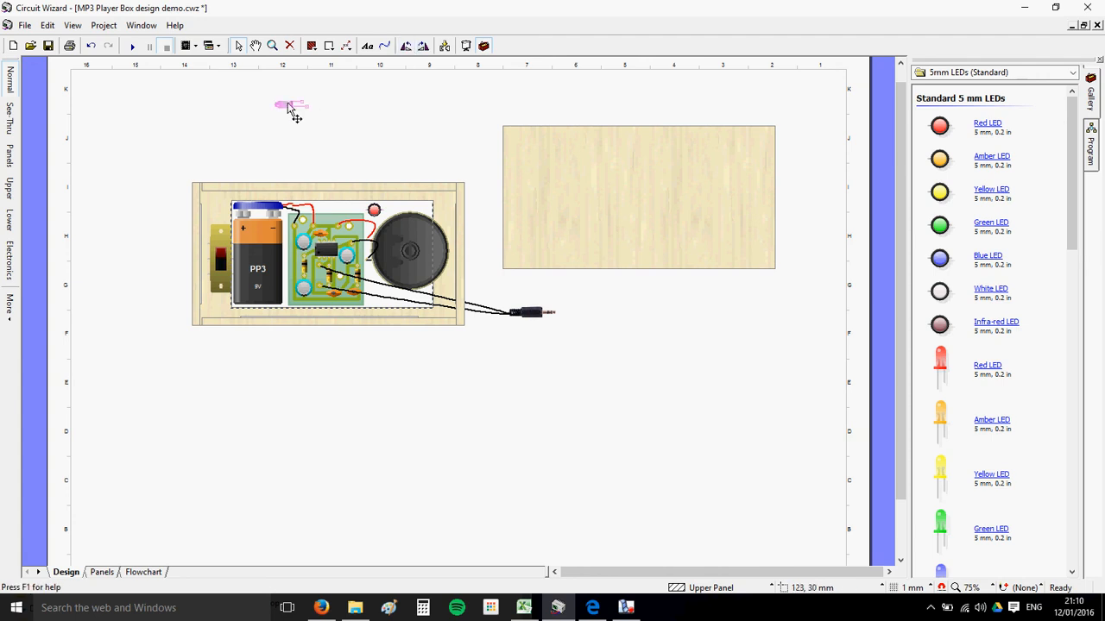
left_click_drag(202, 204, 202, 204)
- Add a side-view DPDT slide switch from the latching switches, rotated to face outward through the same end panel as the side-view LED
scroll(1044, 217, "down", 10)
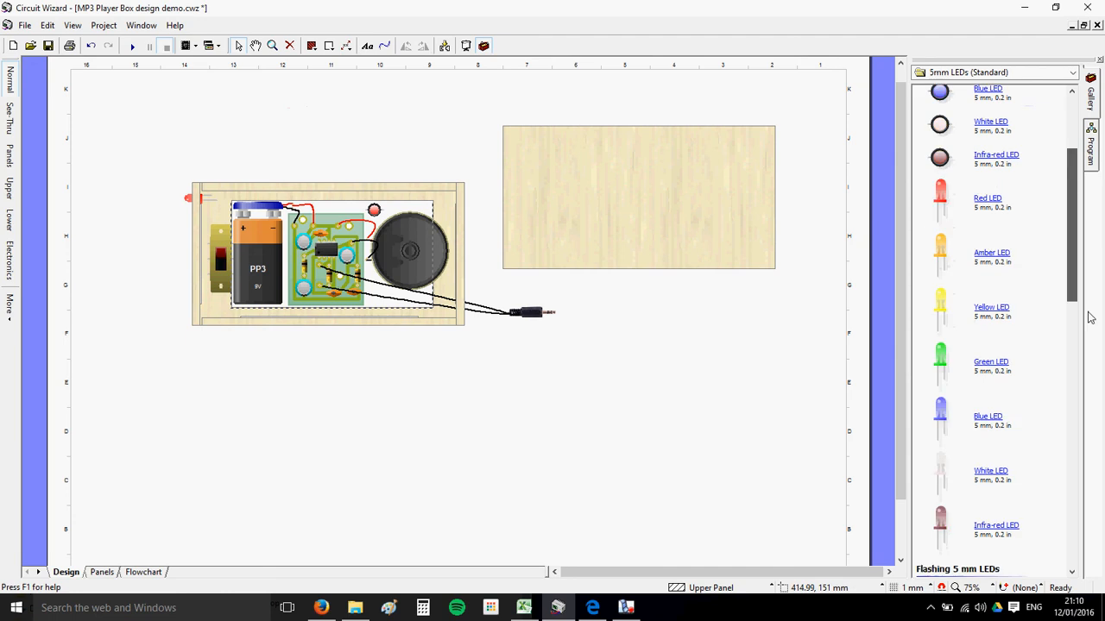
scroll(1036, 155, "up", 10)
left_click(1023, 73)
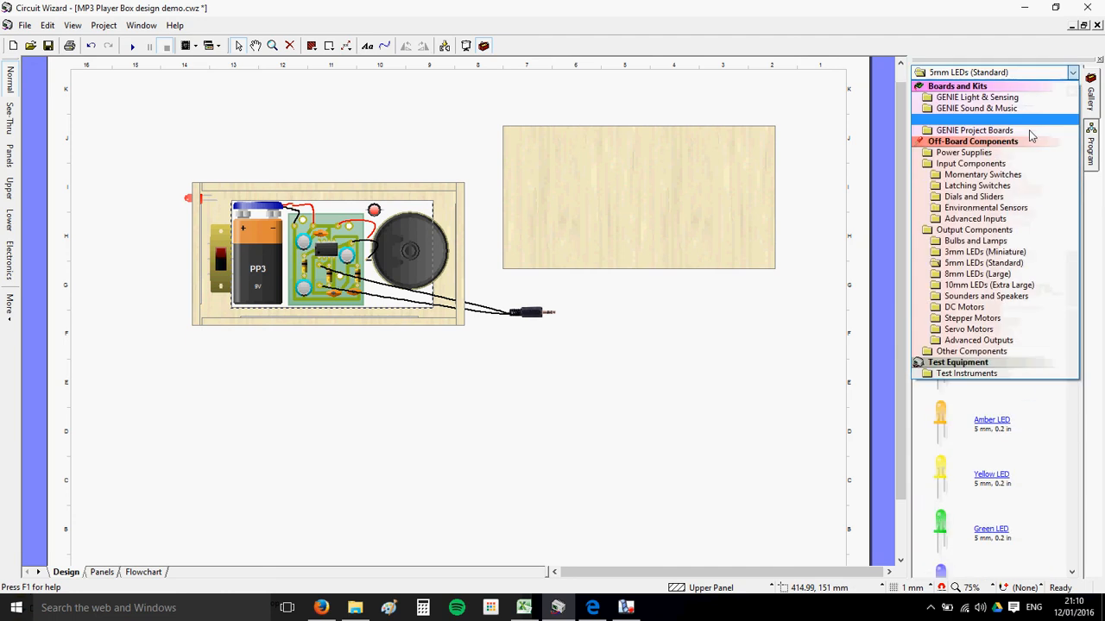
left_click(974, 186)
scroll(952, 557, "down", 10)
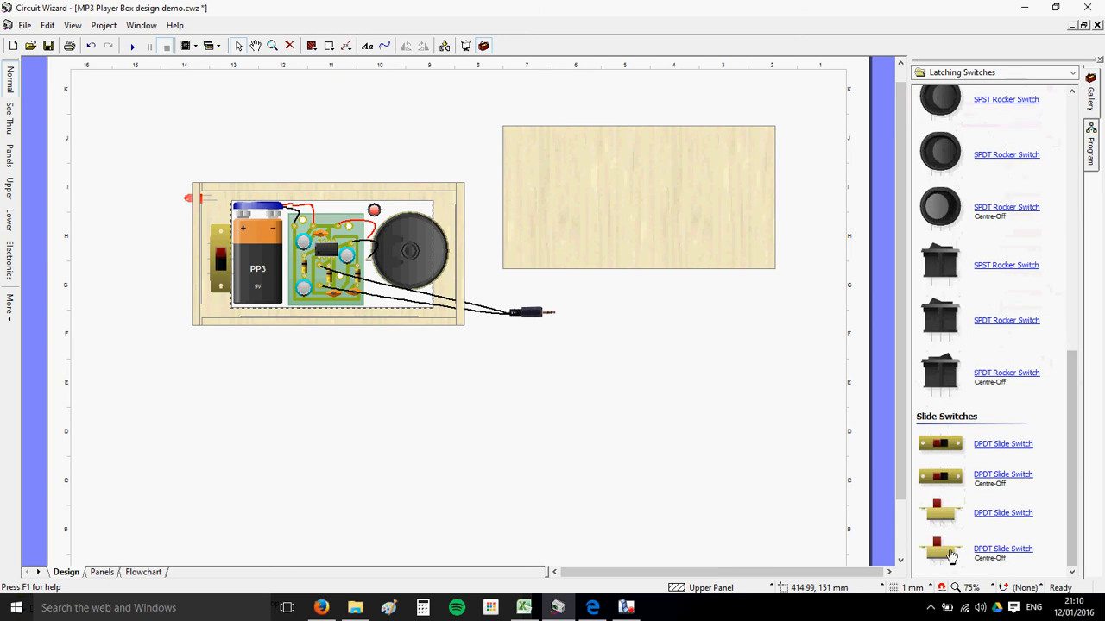
left_click_drag(949, 513, 205, 285)
left_click(405, 46)
- Delete the original upward-facing slide switch, and inspect how the side-mounted switch and LED fit against the end panel
left_click_drag(215, 236, 260, 397)
key("Delete")
scroll(197, 234, "up", 3)
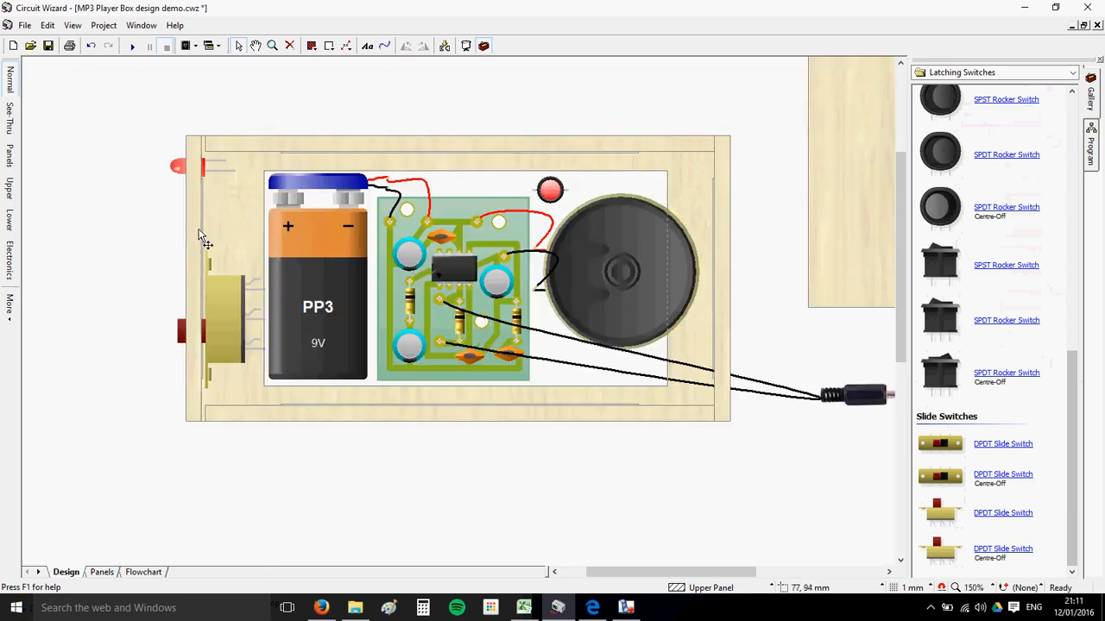
left_click(231, 330)
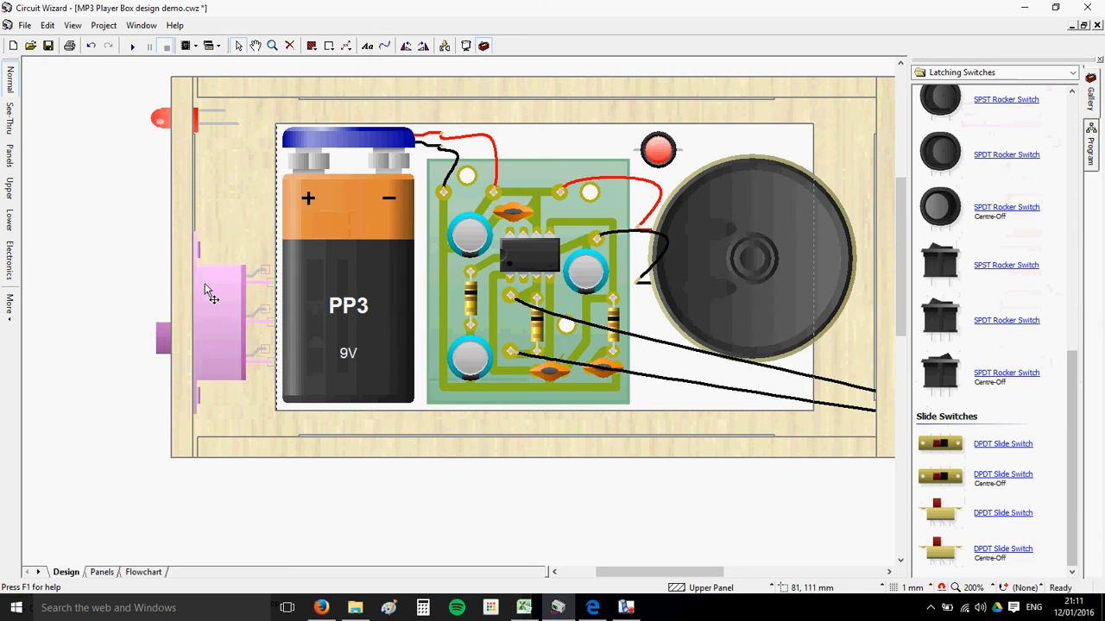
scroll(216, 189, "up", 2)
scroll(229, 160, "down", 1)
scroll(254, 248, "up", 1)
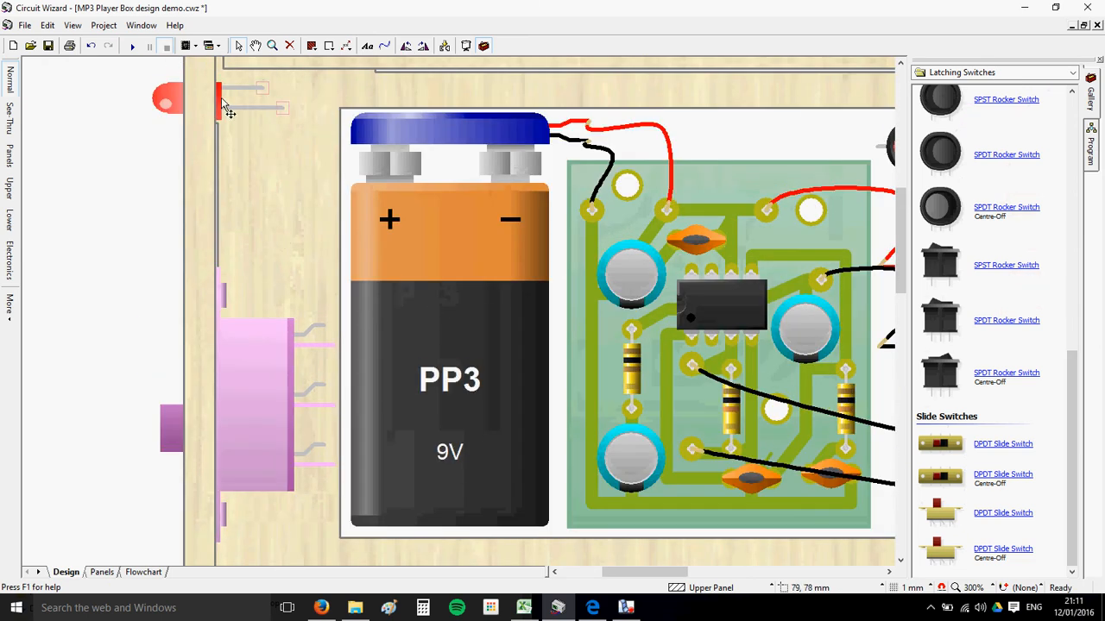
- Move the upper panel back over the box and separate the side-mounted design's panels onto another page
scroll(222, 102, "down", 3)
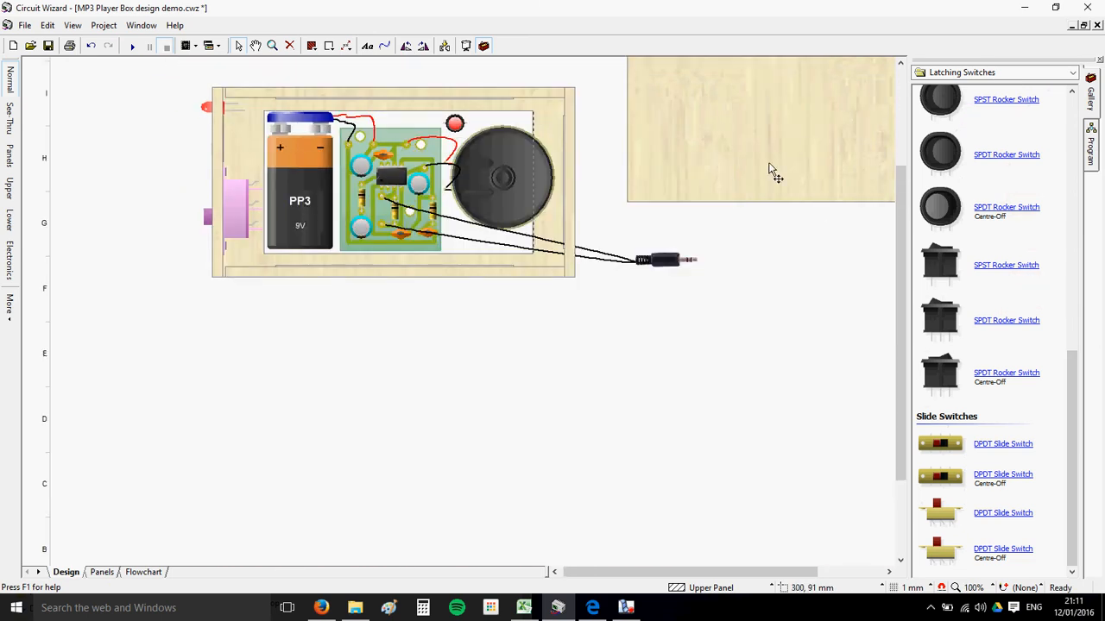
left_click_drag(688, 255, 607, 383)
left_click_drag(708, 292, 293, 372)
left_click(350, 147)
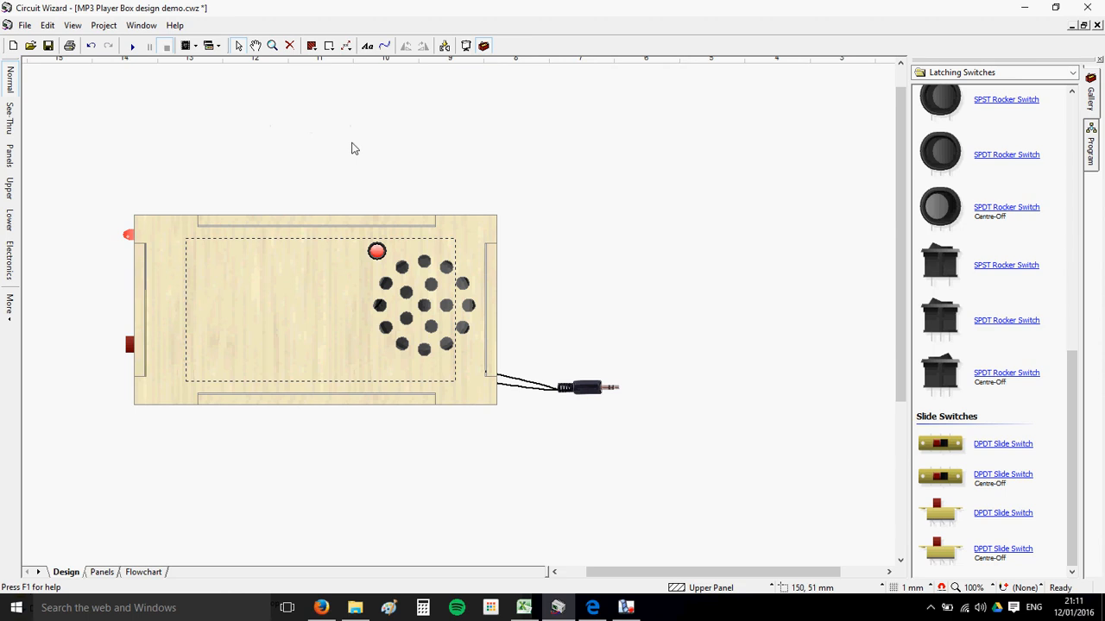
left_click(445, 46)
left_click(559, 390)
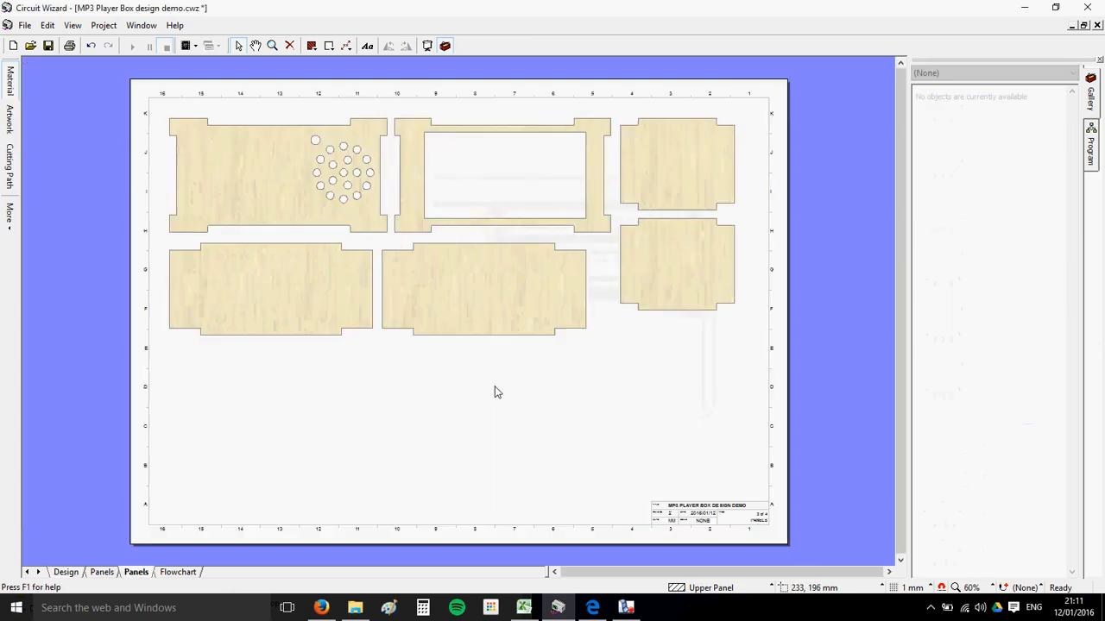
- Compare both panels pages with the box design to examine the cut-outs for the side-mounted LED and switch
mouse_move(327, 289)
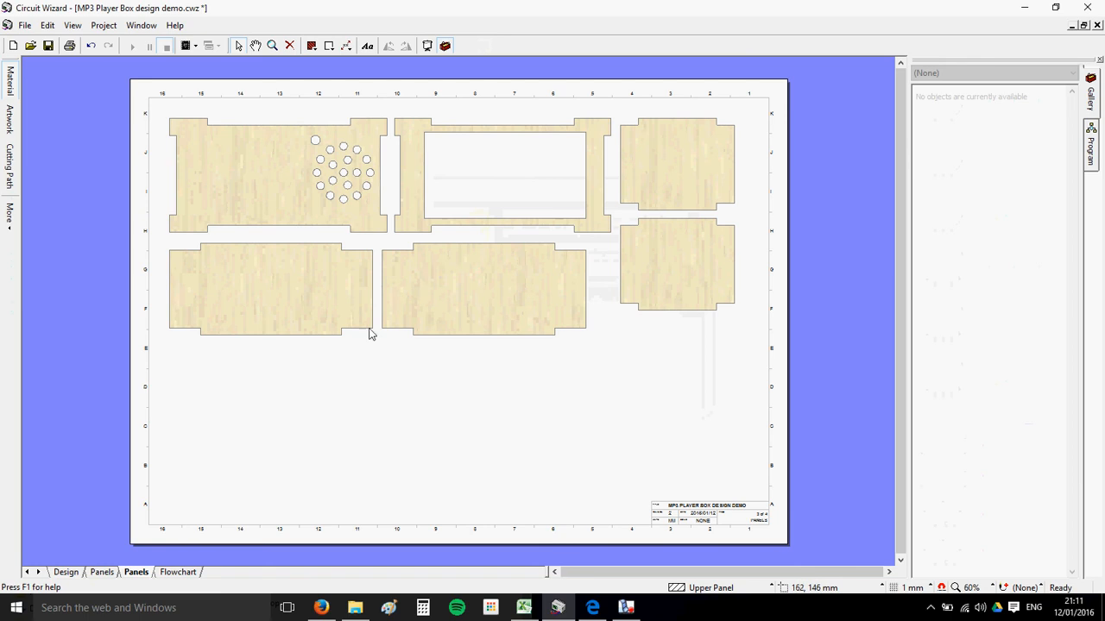
left_click(64, 572)
left_click(129, 574)
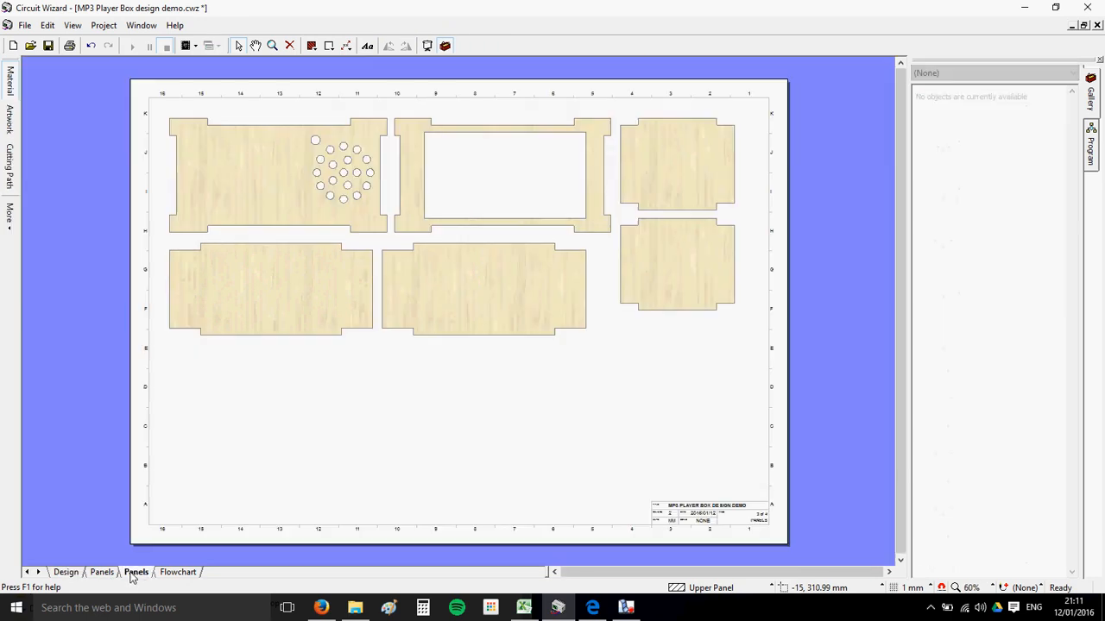
left_click(66, 572)
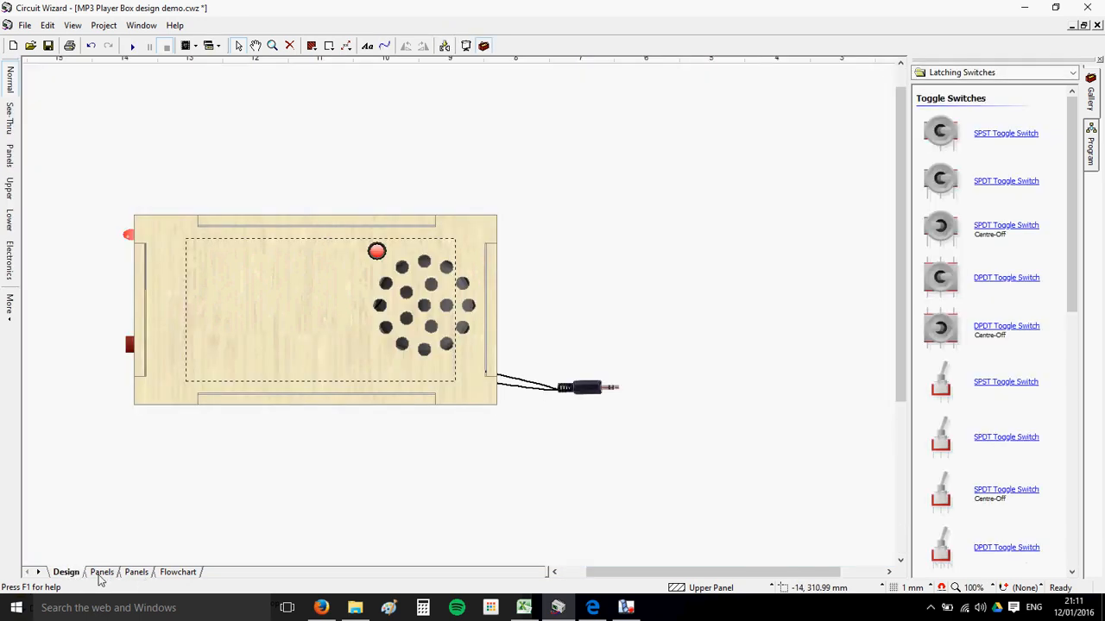
scroll(140, 298, "up", 1)
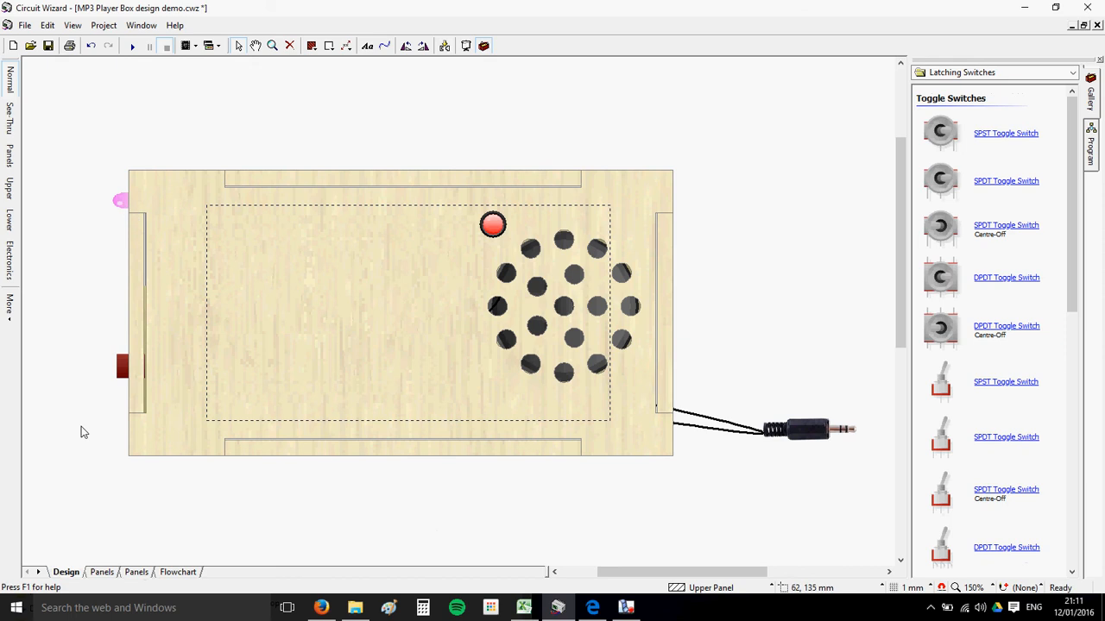
left_click(119, 366)
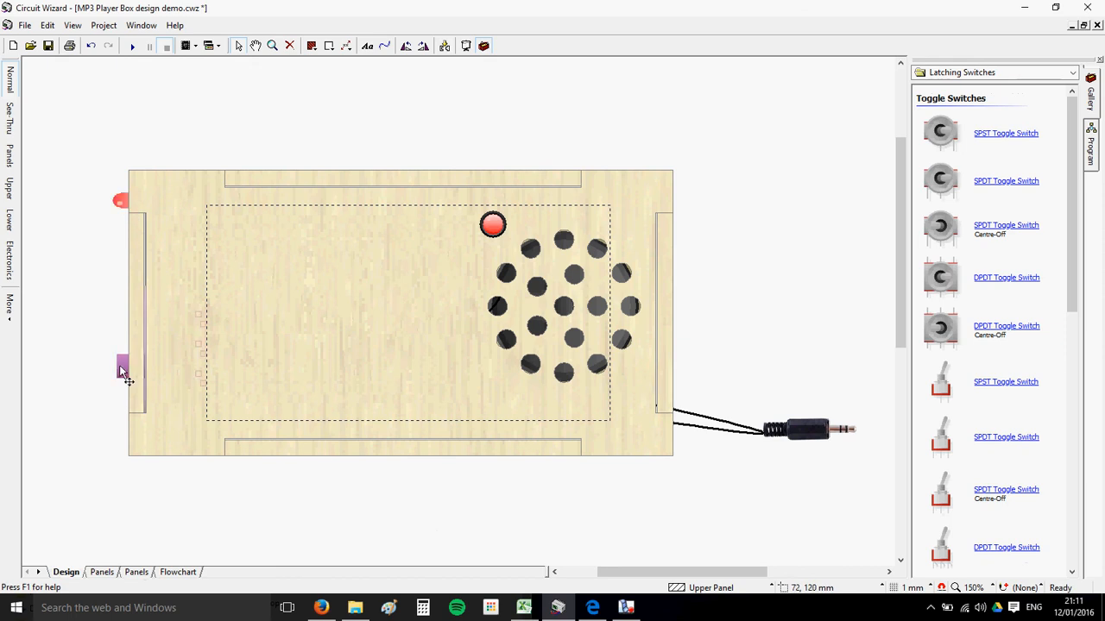
left_click(103, 573)
left_click(136, 573)
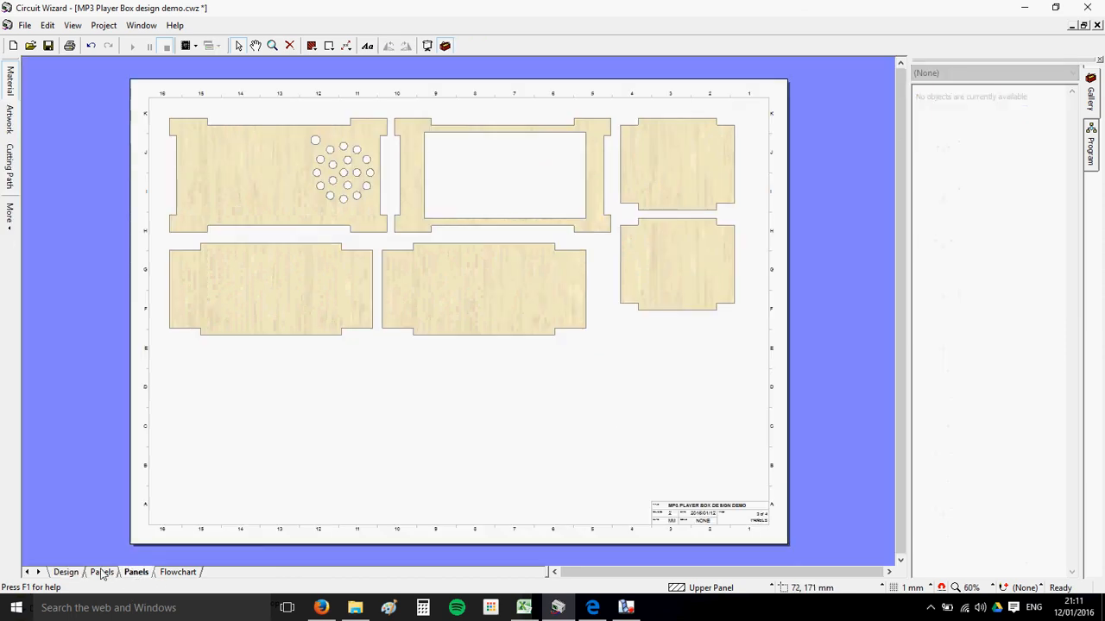
left_click(104, 573)
left_click(136, 573)
left_click(105, 574)
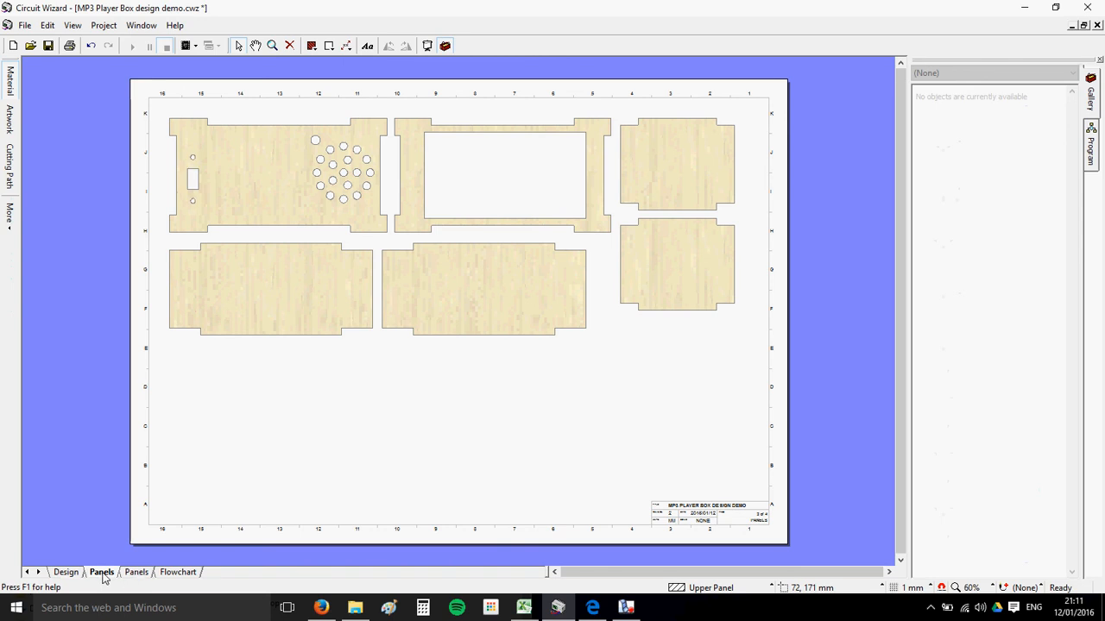
- Delete both existing panels pages from the project
right_click(106, 574)
left_click(121, 528)
right_click(102, 573)
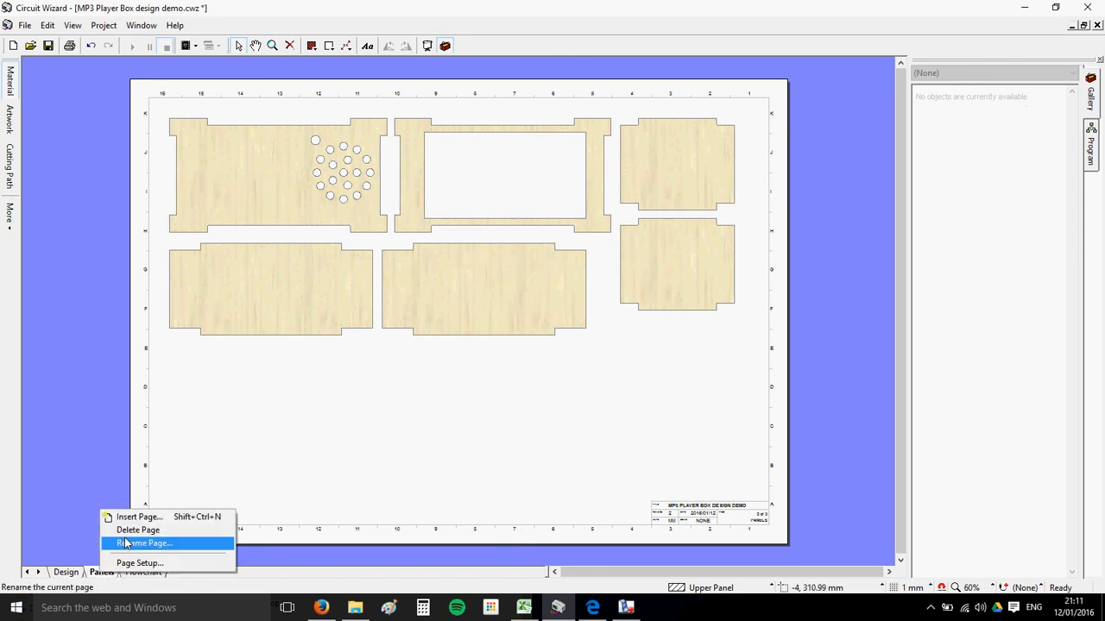
left_click(121, 528)
- Separate the box design's panels onto a fresh page, with 50 mm side panel height and no dimensioning measurements
left_click(66, 573)
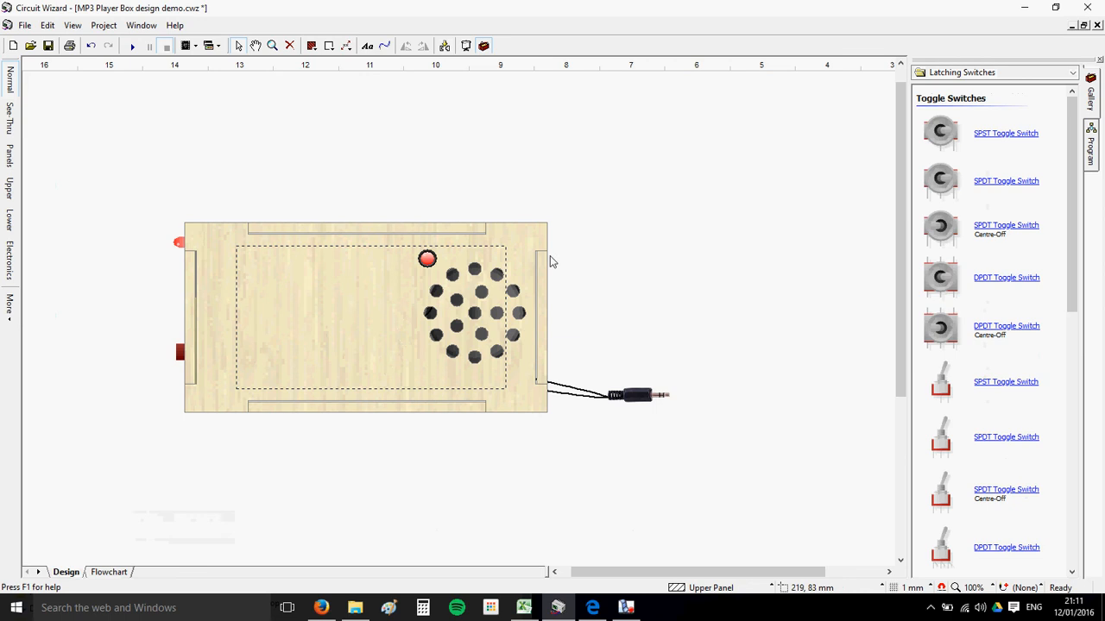
left_click(444, 46)
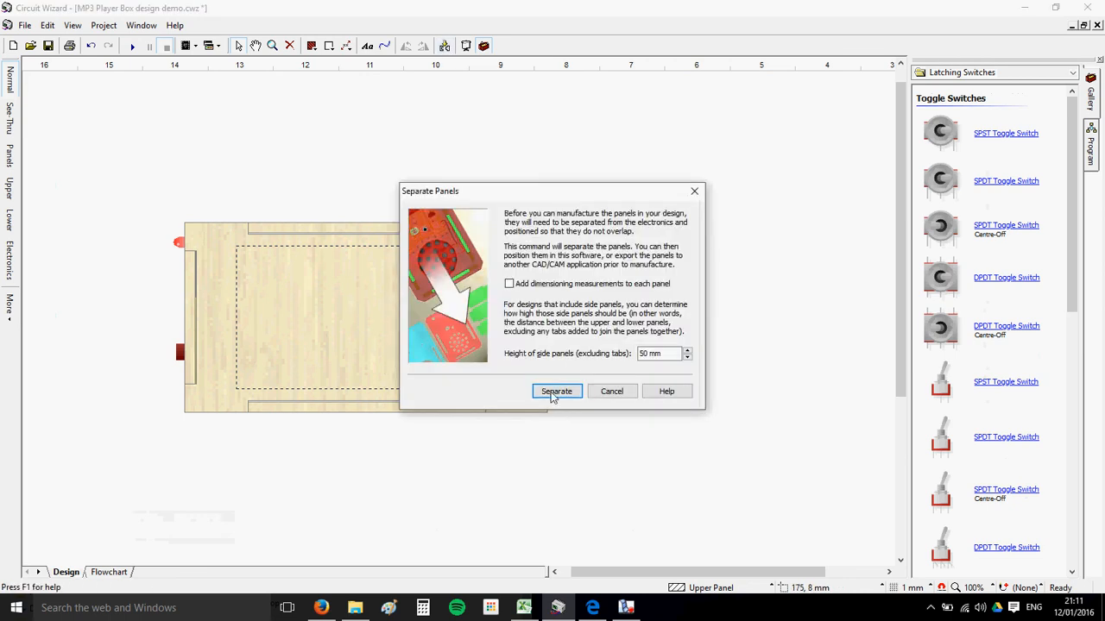
left_click(557, 389)
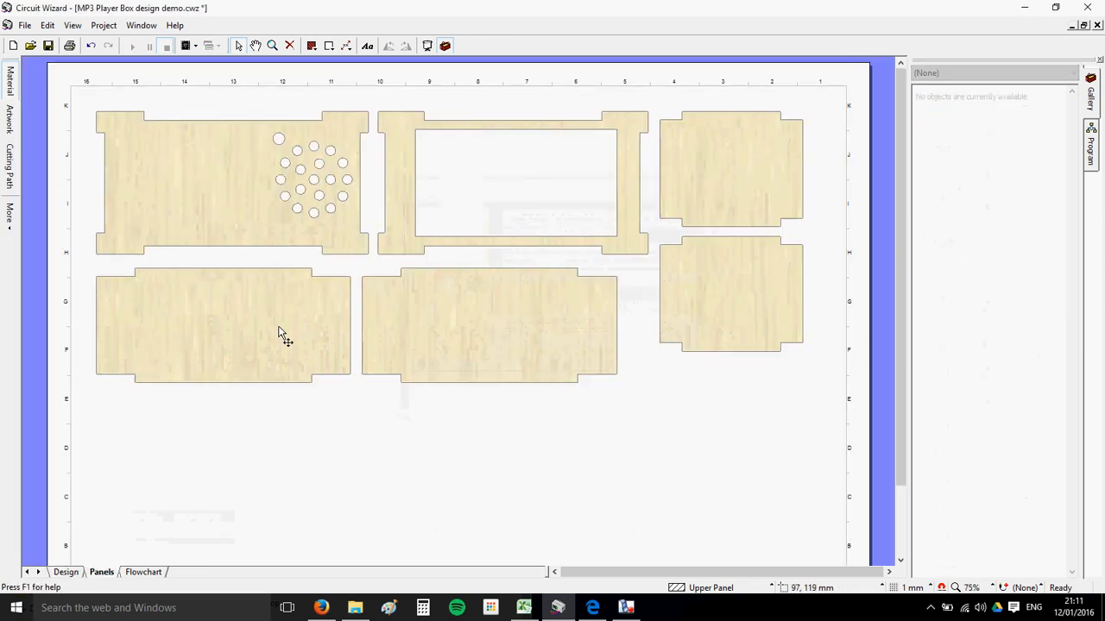
- Cut a circular hole about 10 mm in diameter near the middle of the upper of the two small end panels
left_click(328, 49)
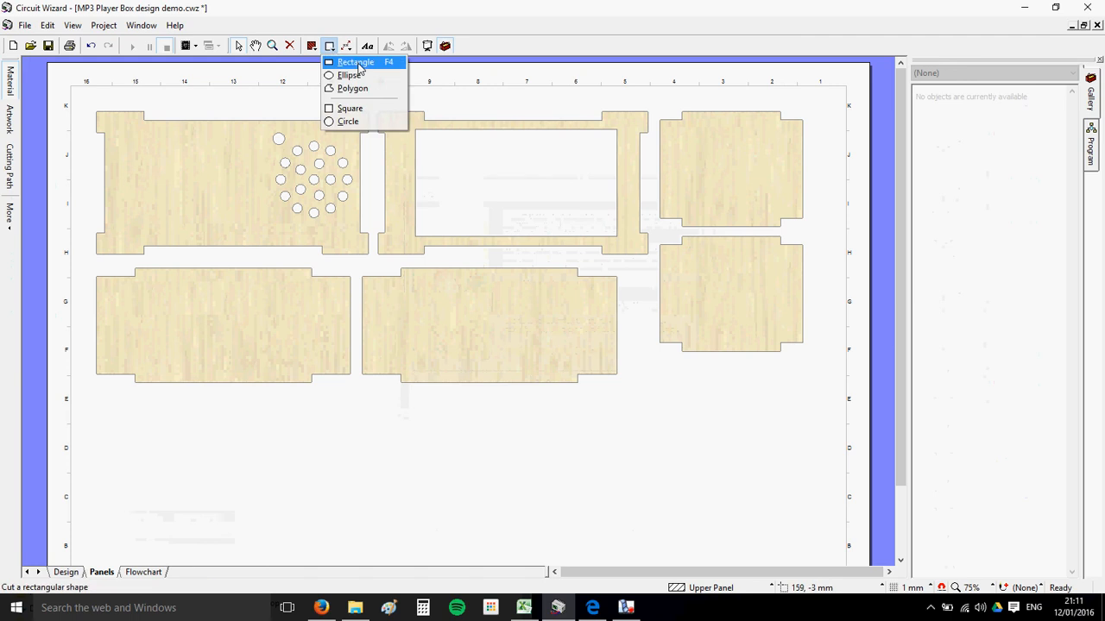
left_click(331, 47)
left_click(326, 47)
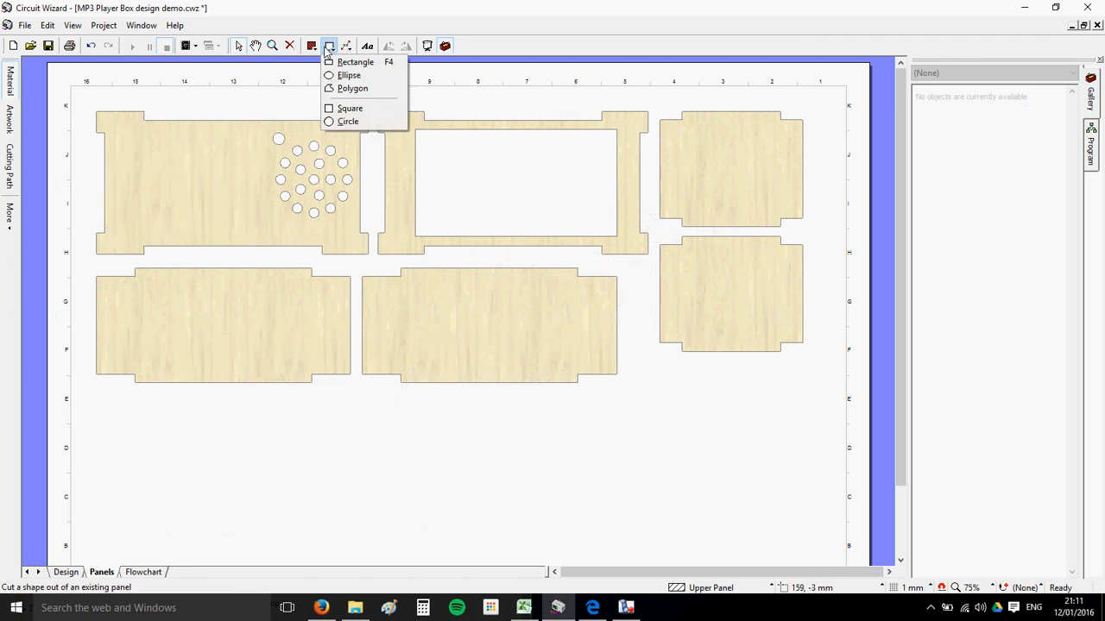
left_click(342, 121)
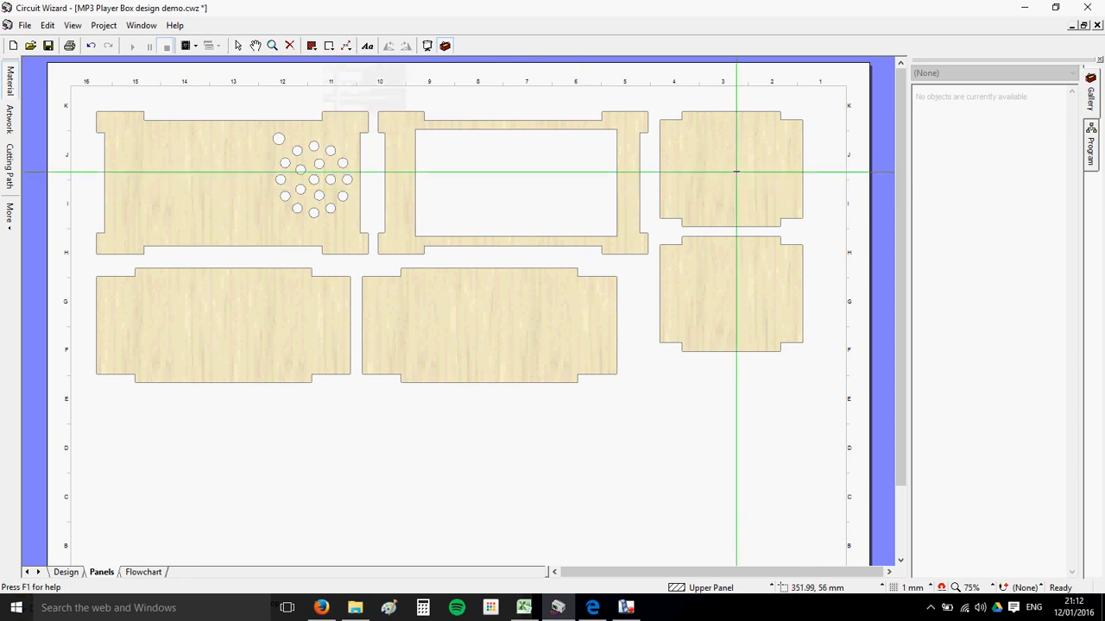
mouse_move(728, 170)
left_mouse_down()
mouse_move(764, 214)
mouse_move(759, 183)
mouse_move(739, 178)
mouse_move(811, 300)
mouse_move(803, 580)
mouse_move(785, 595)
mouse_move(799, 593)
mouse_move(827, 533)
mouse_move(783, 128)
mouse_move(738, 109)
mouse_move(678, 170)
mouse_move(685, 143)
mouse_move(679, 166)
mouse_move(736, 163)
left_mouse_up()
scroll(782, 128, "up", 2)
scroll(738, 109, "down", 3)
scroll(683, 165, "up", 1)
scroll(740, 165, "up", 3)
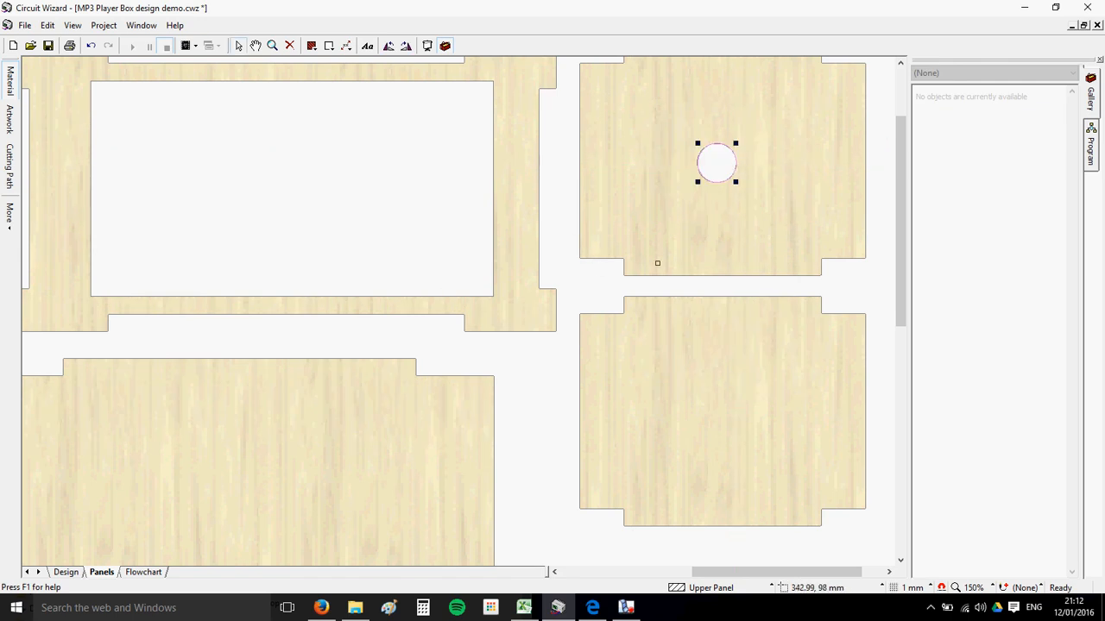
left_click(613, 181)
left_click(427, 163)
scroll(427, 162, "down", 1)
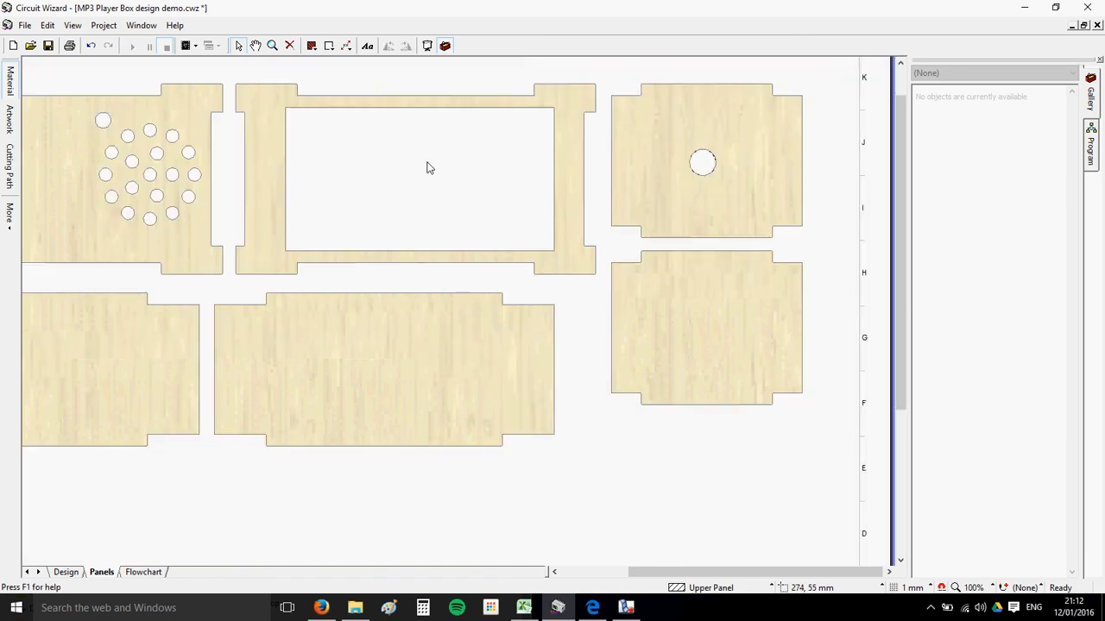
scroll(427, 164, "down", 1)
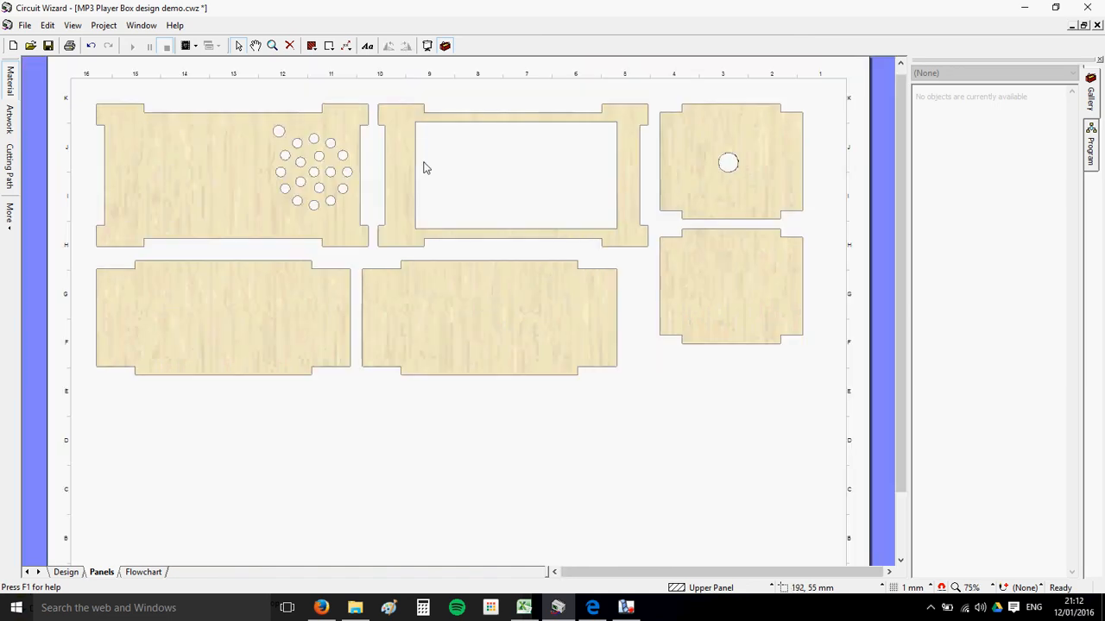
- Add a linear dimension across the end panel hole's diameter and place it just above the hole
scroll(744, 181, "up", 1)
left_click(735, 175)
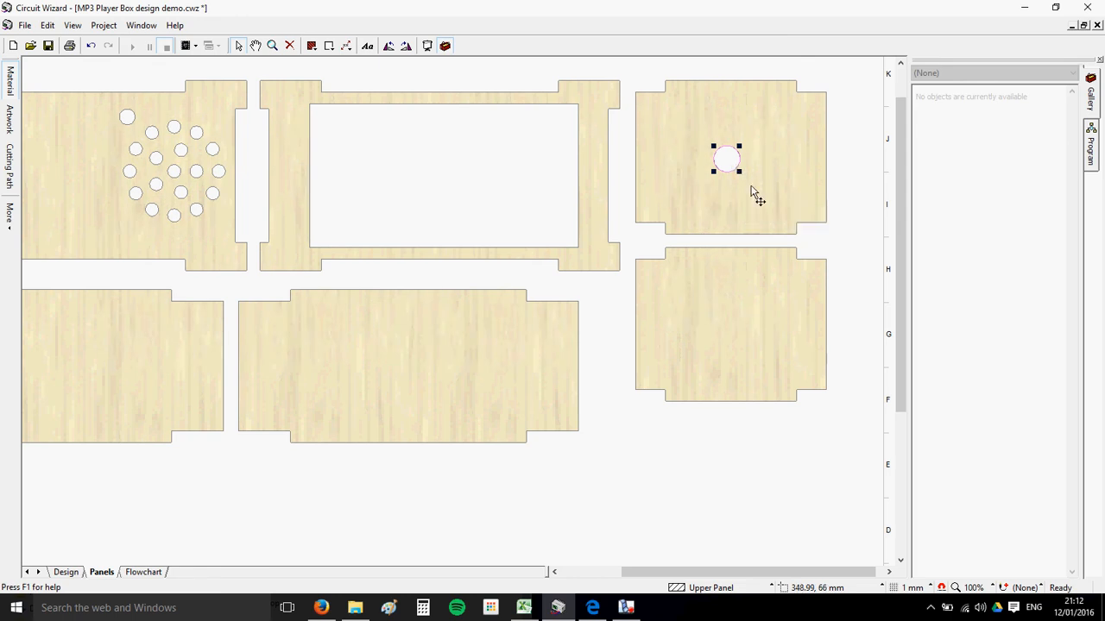
left_click(347, 46)
mouse_move(347, 46)
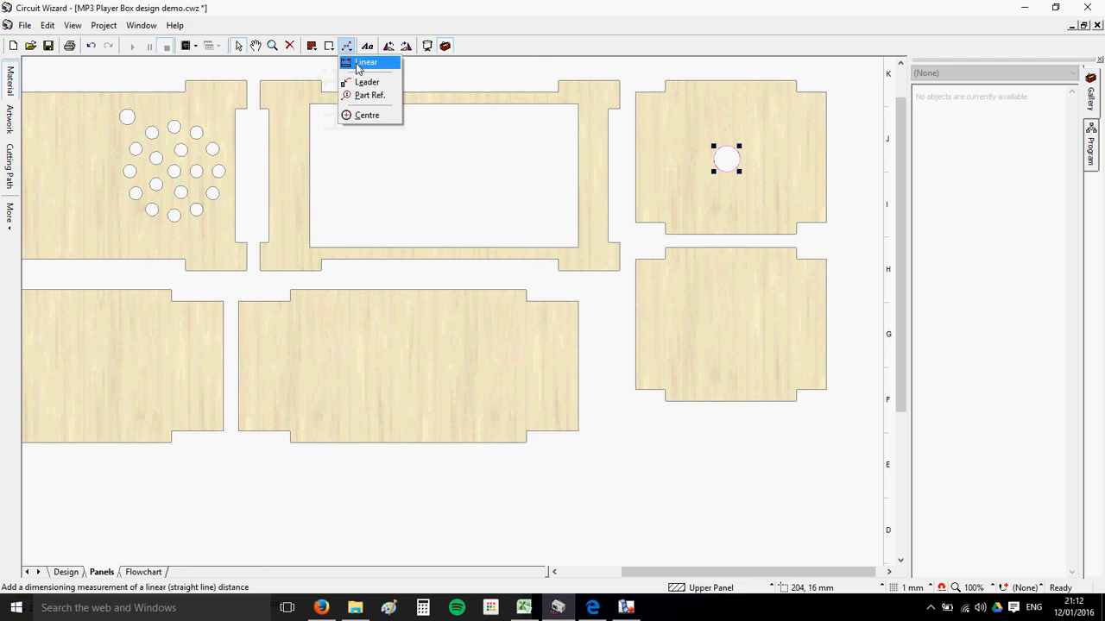
left_click(363, 63)
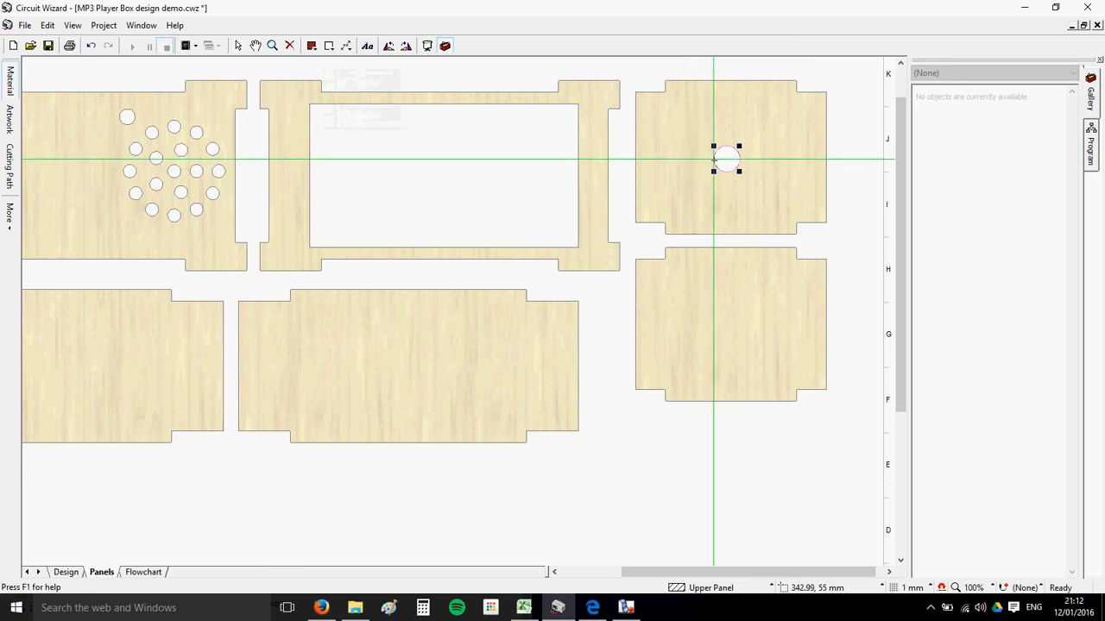
left_click_drag(714, 161, 740, 163)
scroll(736, 169, "up", 5)
scroll(690, 134, "down", 4)
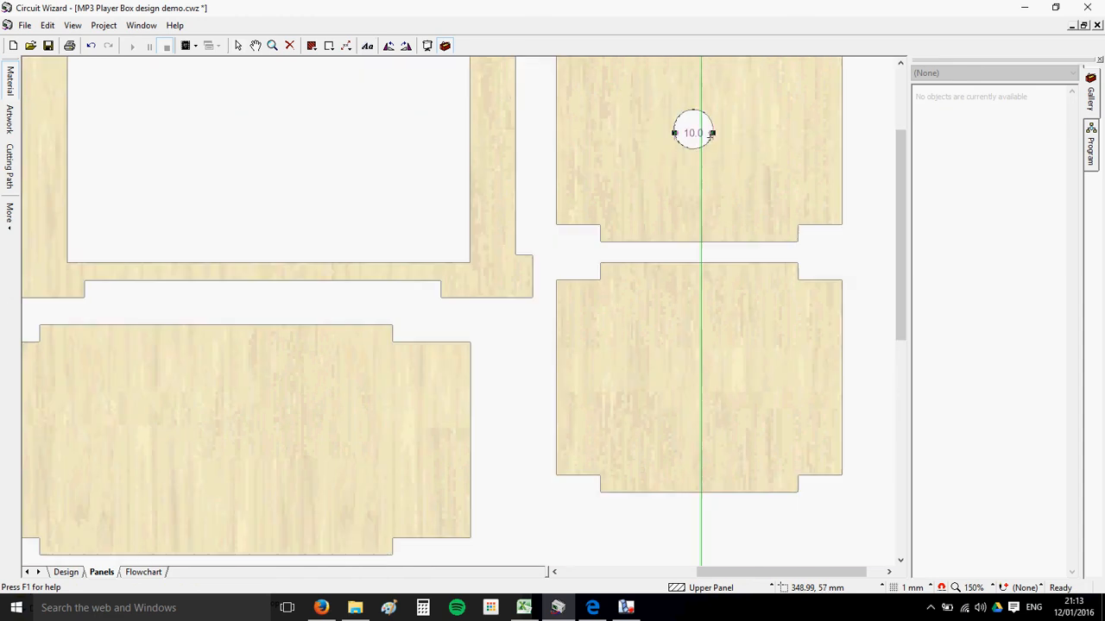
left_click_drag(872, 123, 809, 258)
left_click(801, 247)
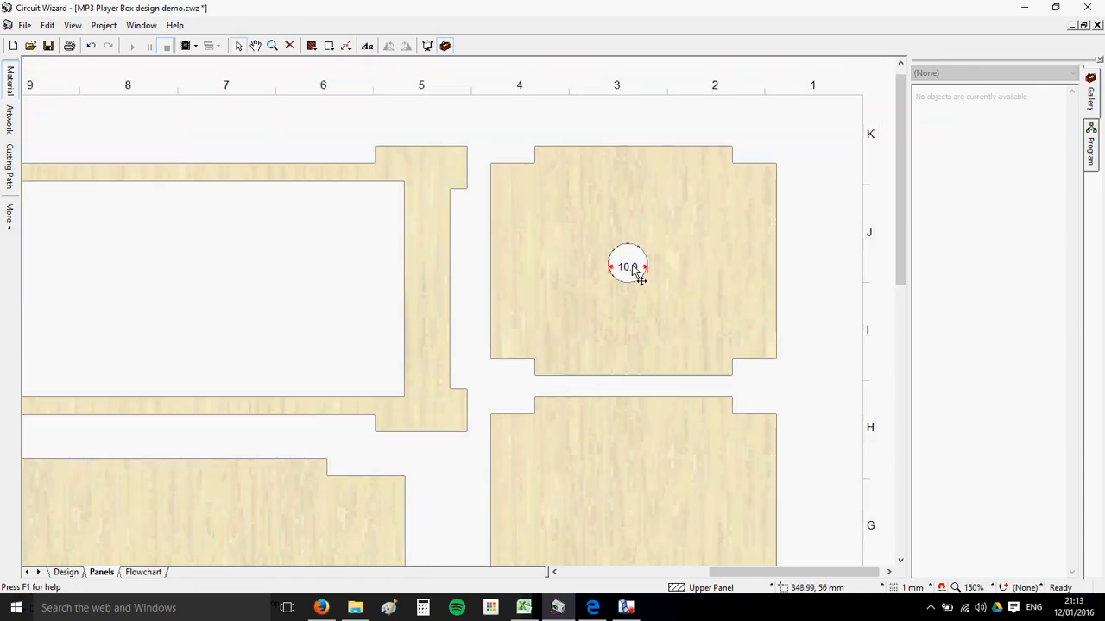
left_click_drag(639, 273, 634, 223)
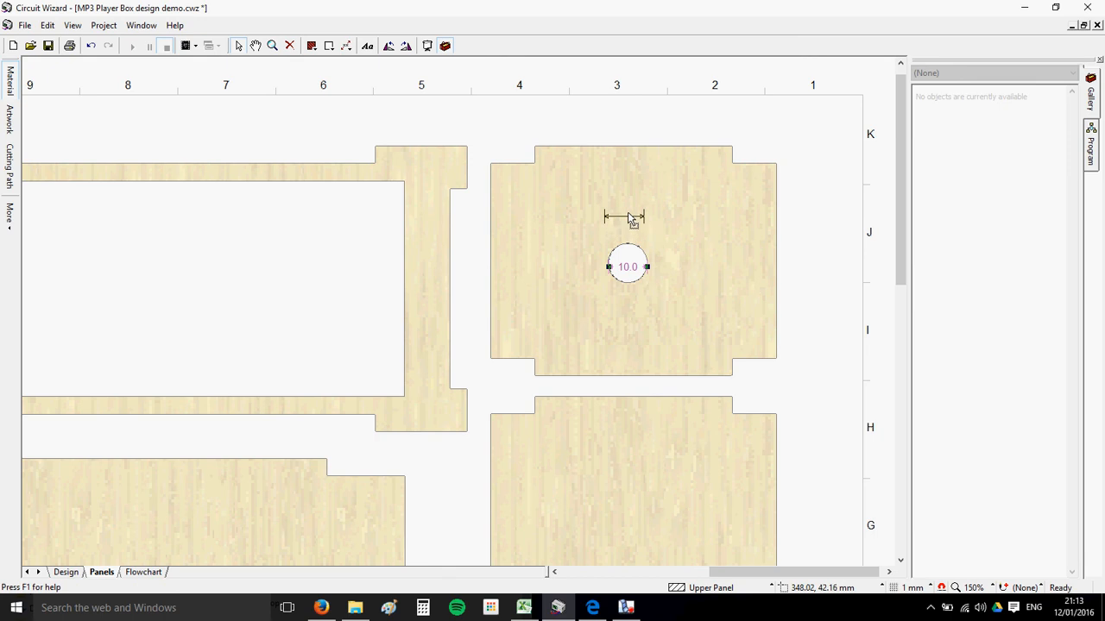
- Set the snap grid to 0.5 mm and draw a circular cut-out about 5 mm in diameter beside the existing end panel hole
left_click(916, 590)
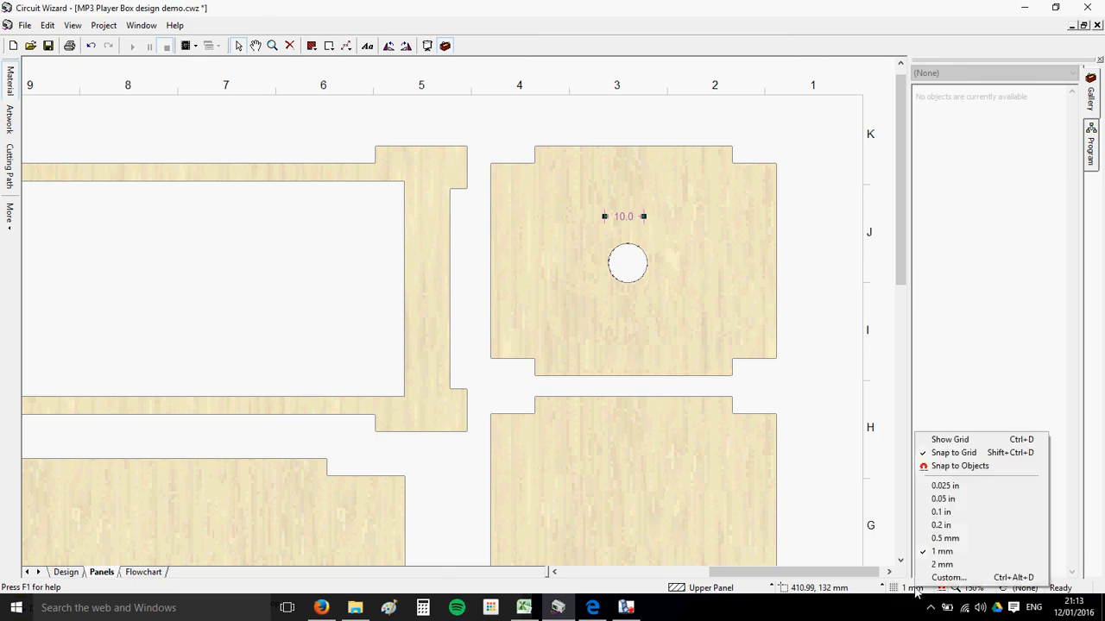
left_click(980, 538)
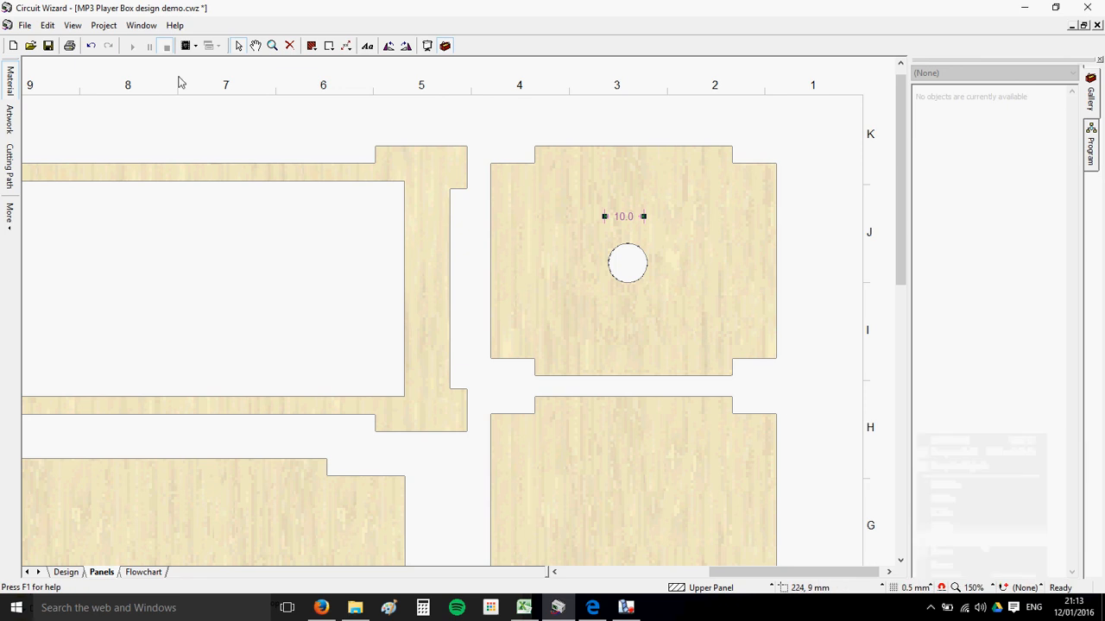
left_click(328, 48)
left_click(344, 124)
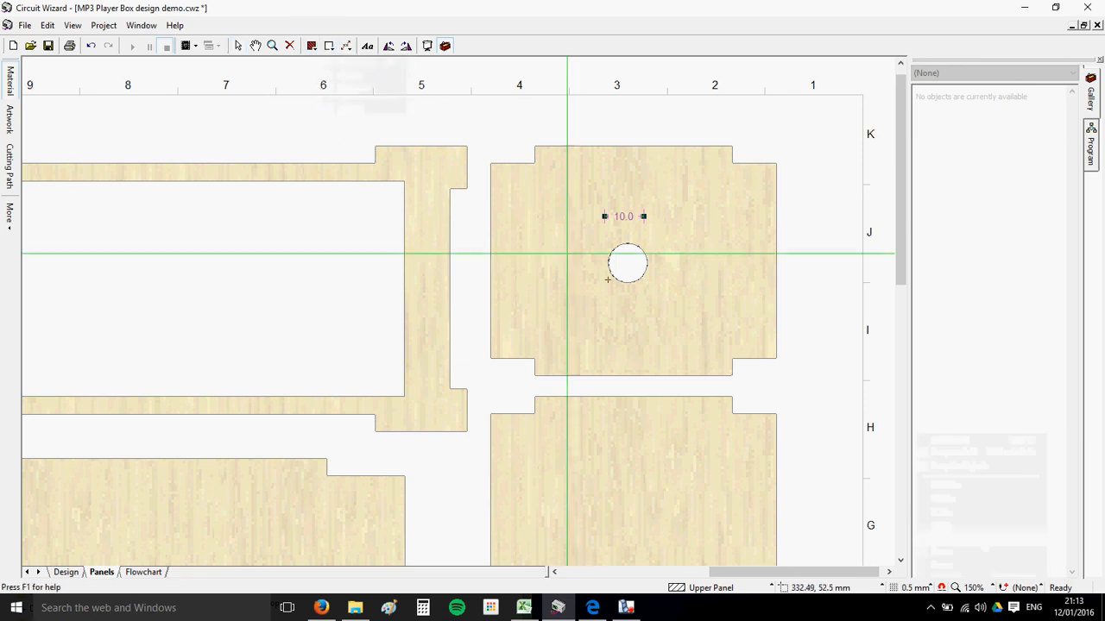
left_click_drag(565, 269, 575, 274)
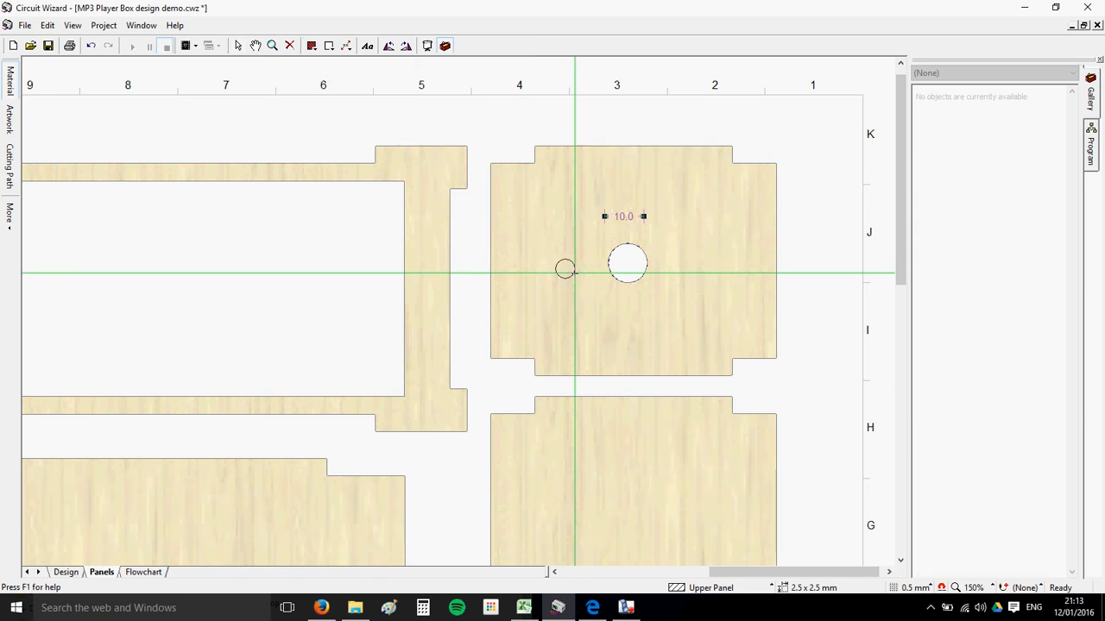
- Cut a 5 mm diameter circular hole beside the large hole in the end panel and dimension its width
left_click_drag(575, 273, 574, 273)
right_click(584, 289)
left_click(635, 234)
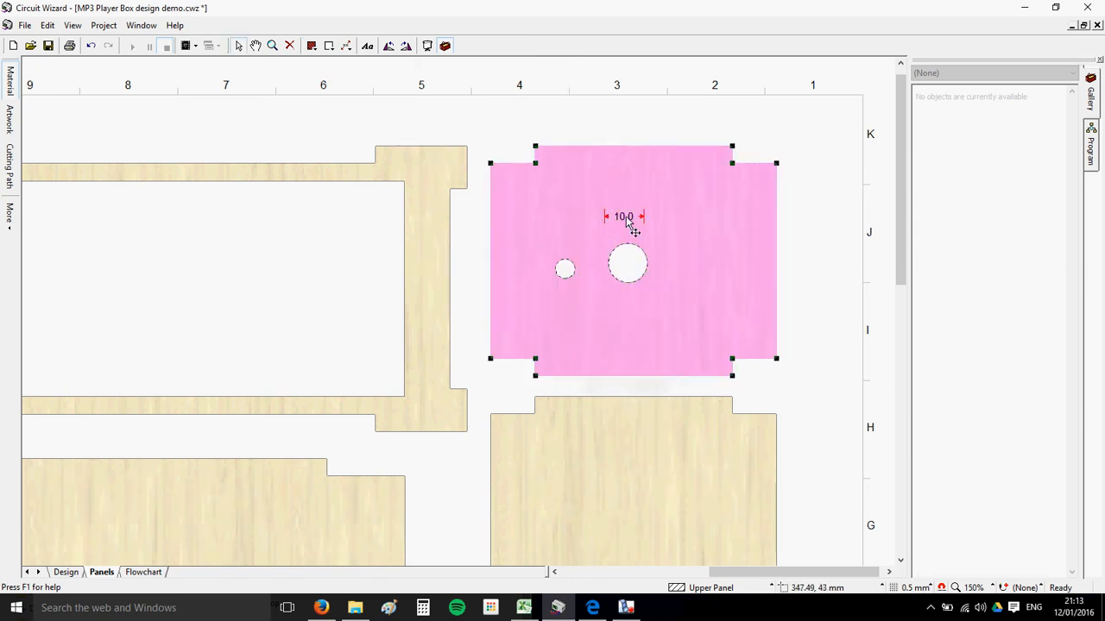
left_click_drag(623, 221, 575, 254)
left_click(584, 274)
scroll(568, 252, "up", 3)
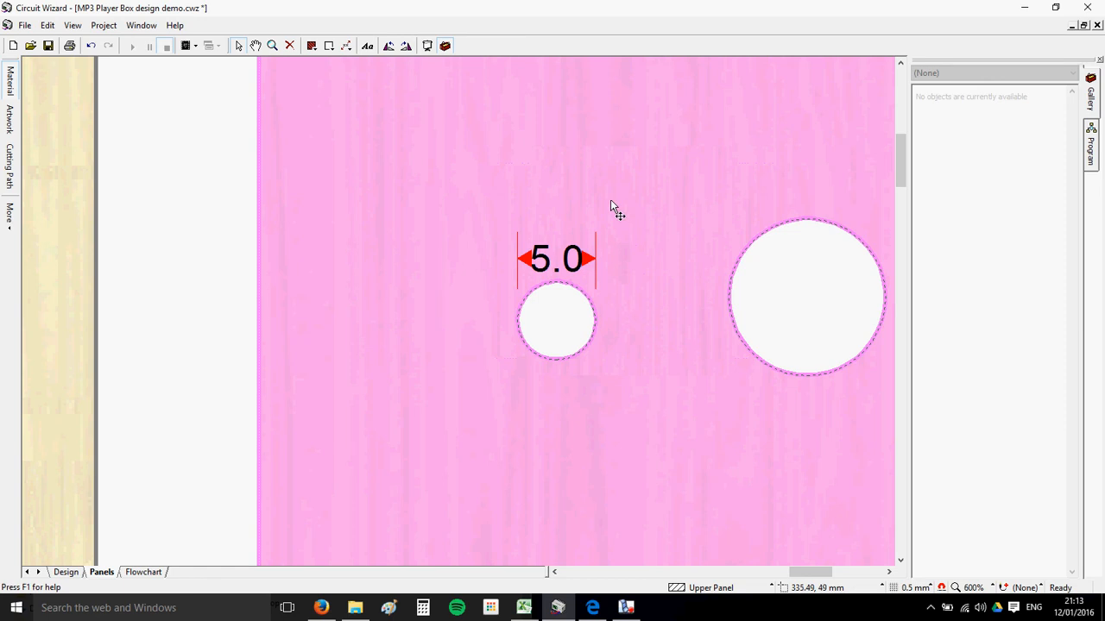
- Delete the large circular hole and the dimension from the end panel
scroll(520, 267, "down", 3)
left_click(620, 291)
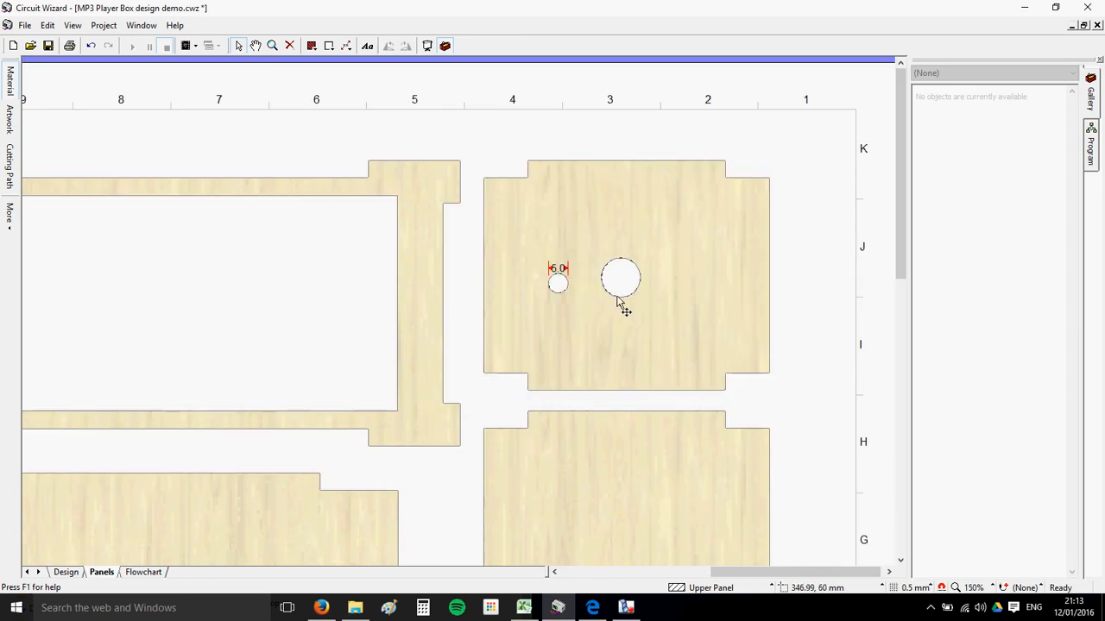
key("Delete")
left_click(561, 269)
key("Delete")
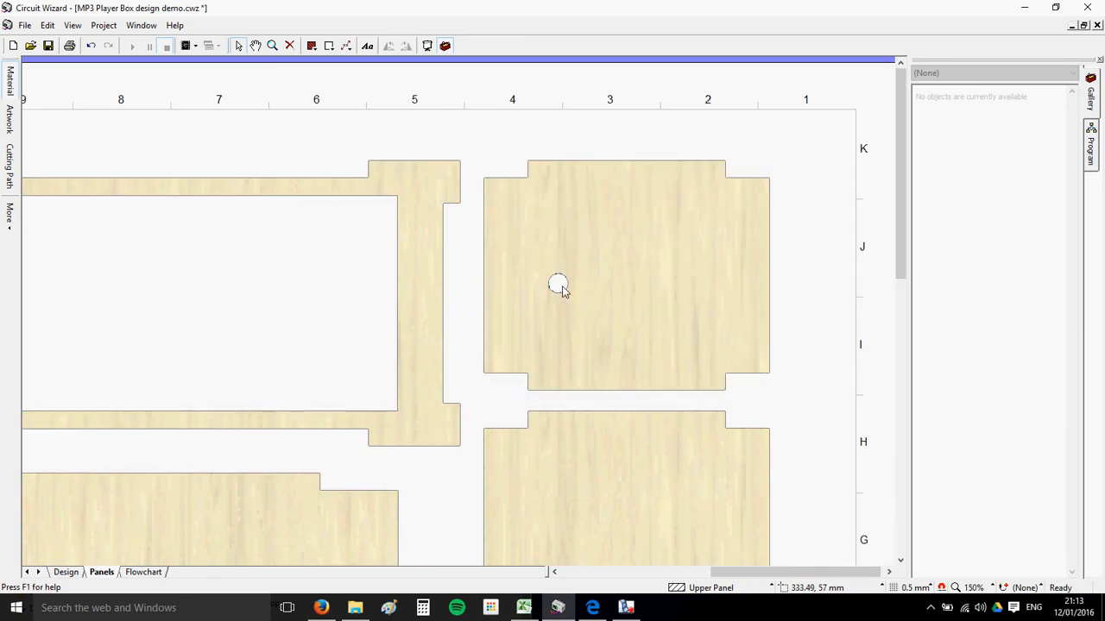
- Move the small circular hole to the middle of the end panel, where the large hole was
left_click(562, 291)
left_click_drag(562, 300, 630, 299)
scroll(631, 311, "down", 1)
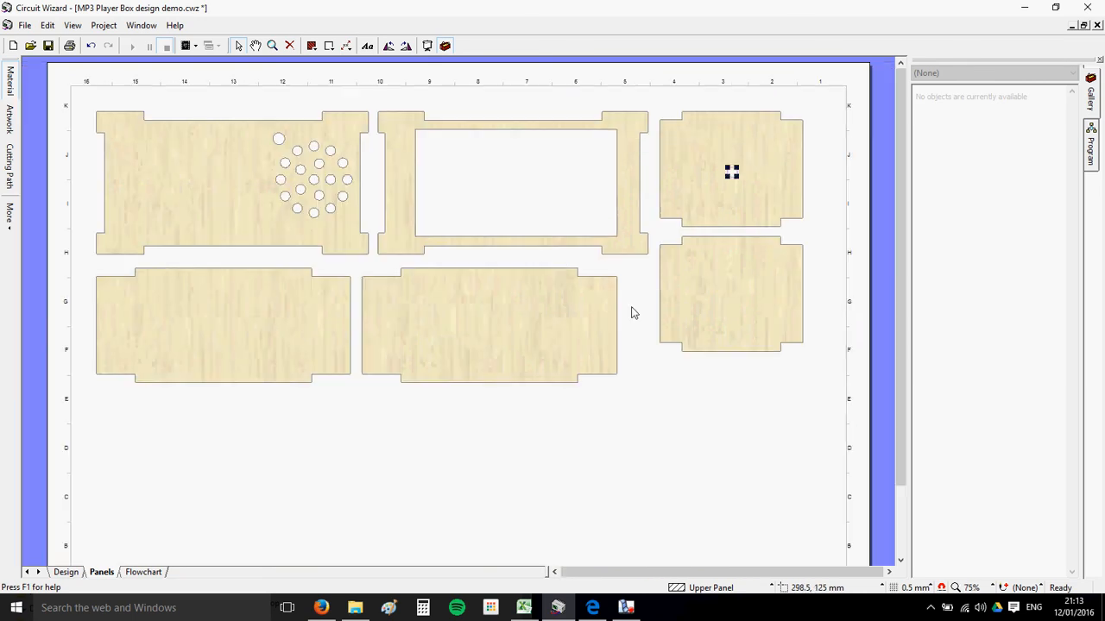
left_click(676, 442)
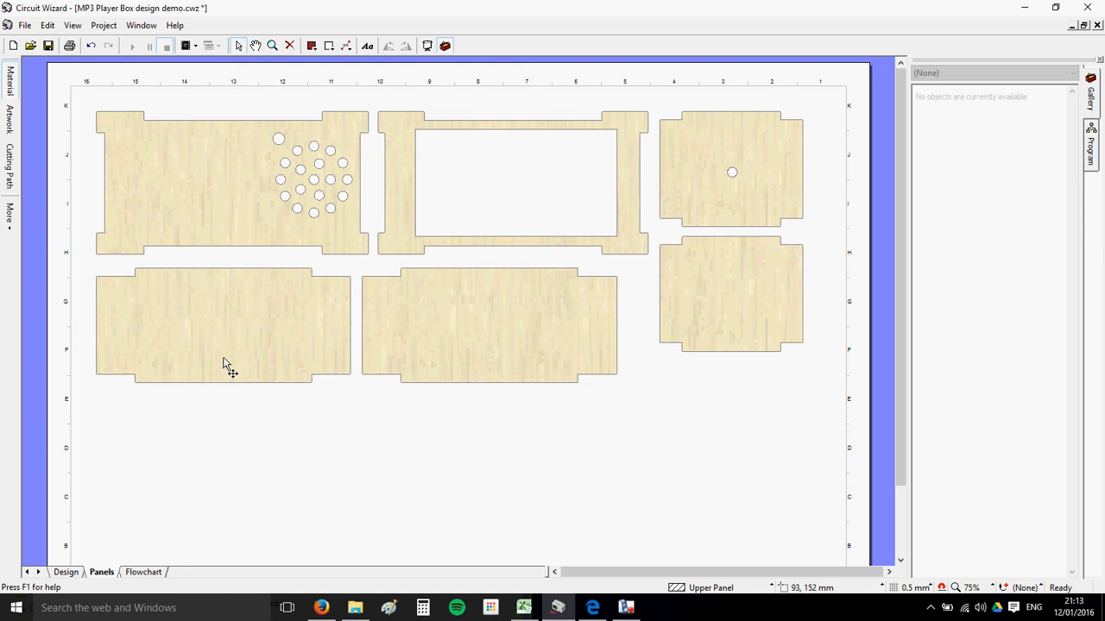
- Add a horizontal 28 mm dimension line across the middle of the long side panel below the speaker-hole panel
left_click(346, 45)
left_click(363, 63)
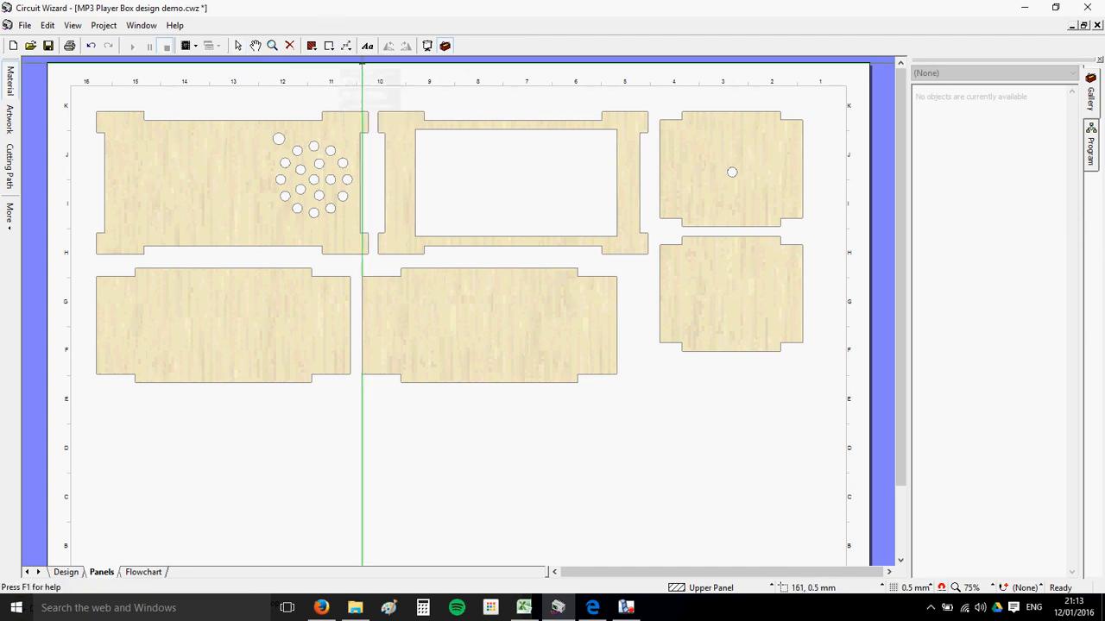
scroll(209, 309, "up", 1)
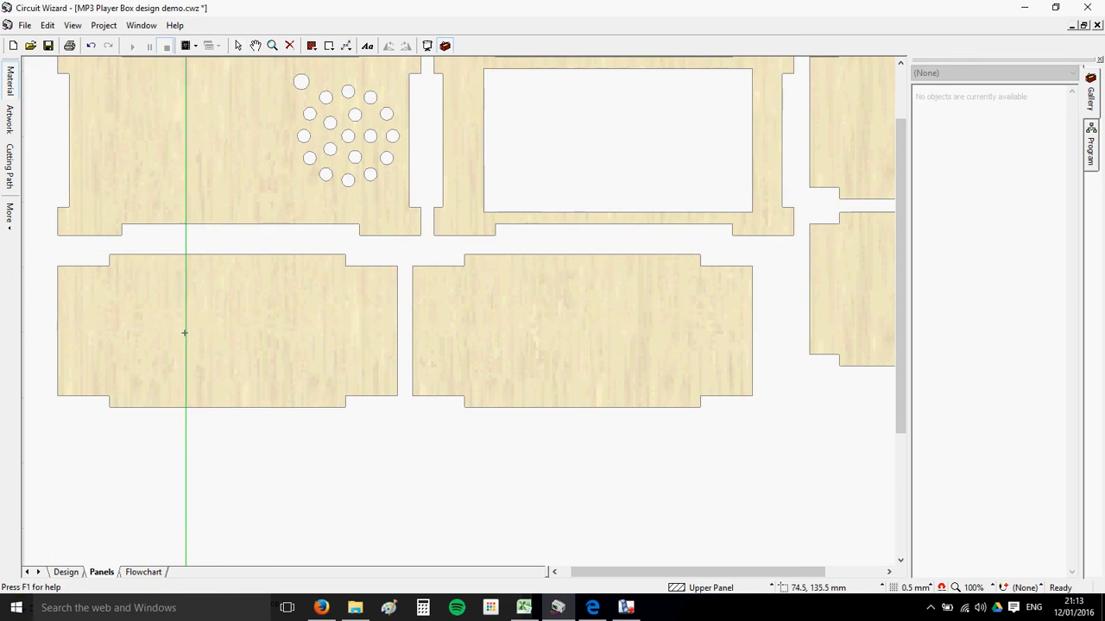
left_click(169, 331)
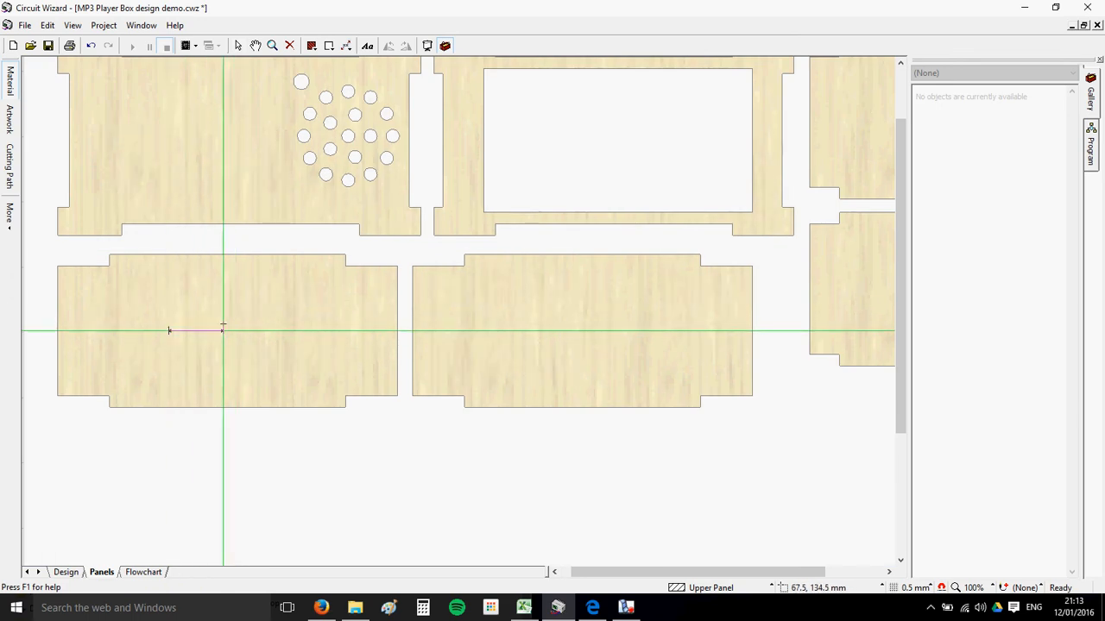
left_click(227, 330)
scroll(203, 339, "up", 2)
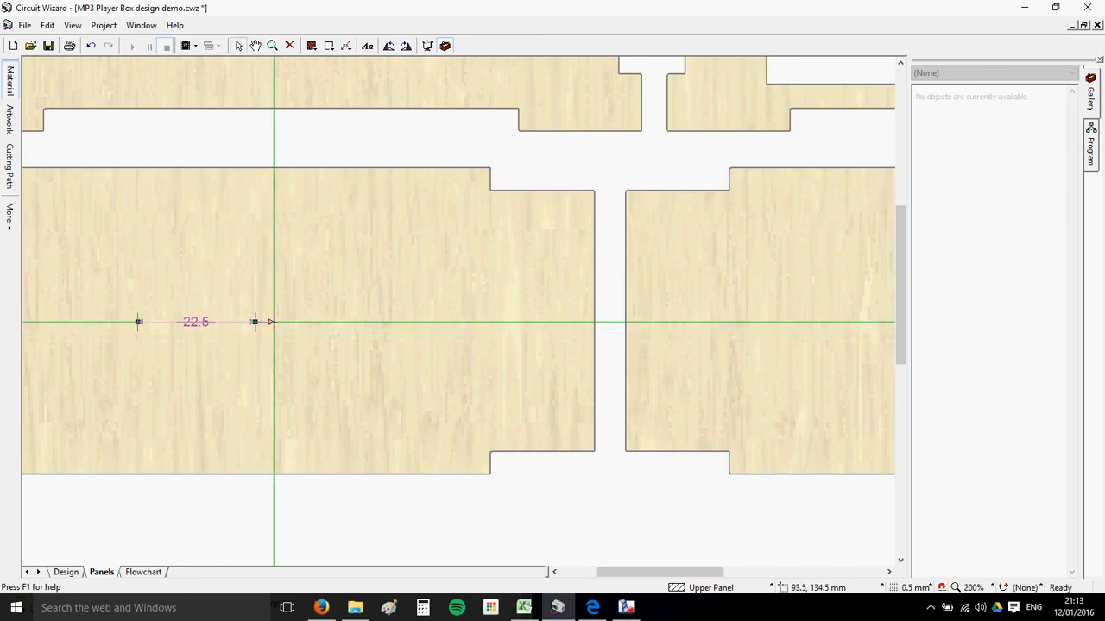
left_click_drag(270, 322, 285, 324)
left_click(289, 378)
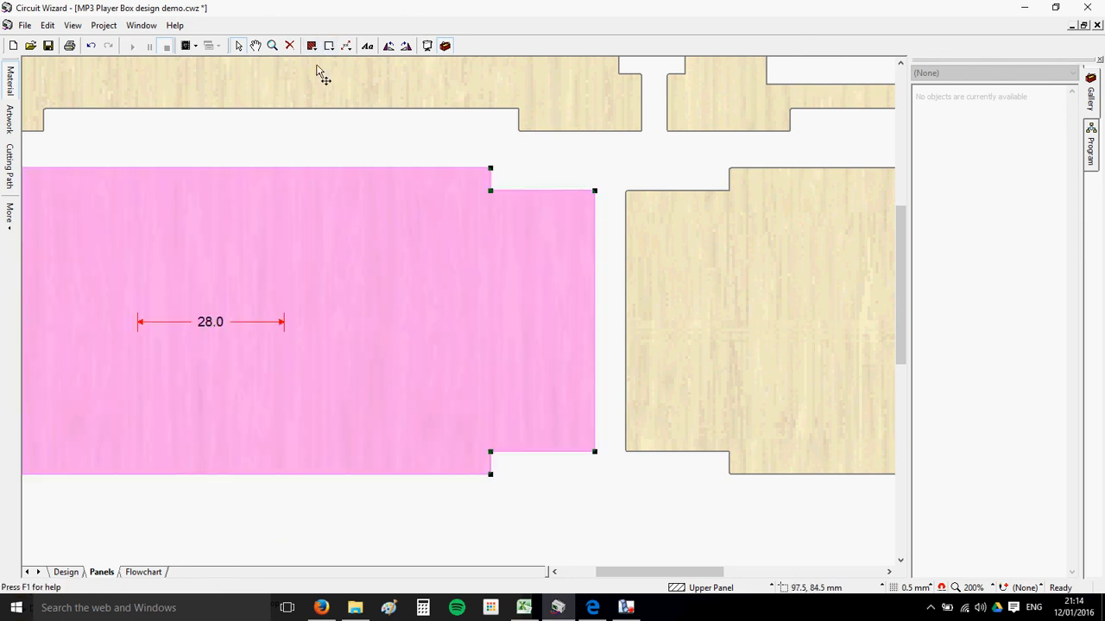
- Cut two small equal circular holes in the side panel, one centred on each end of the 28 mm dimension line
left_click(329, 45)
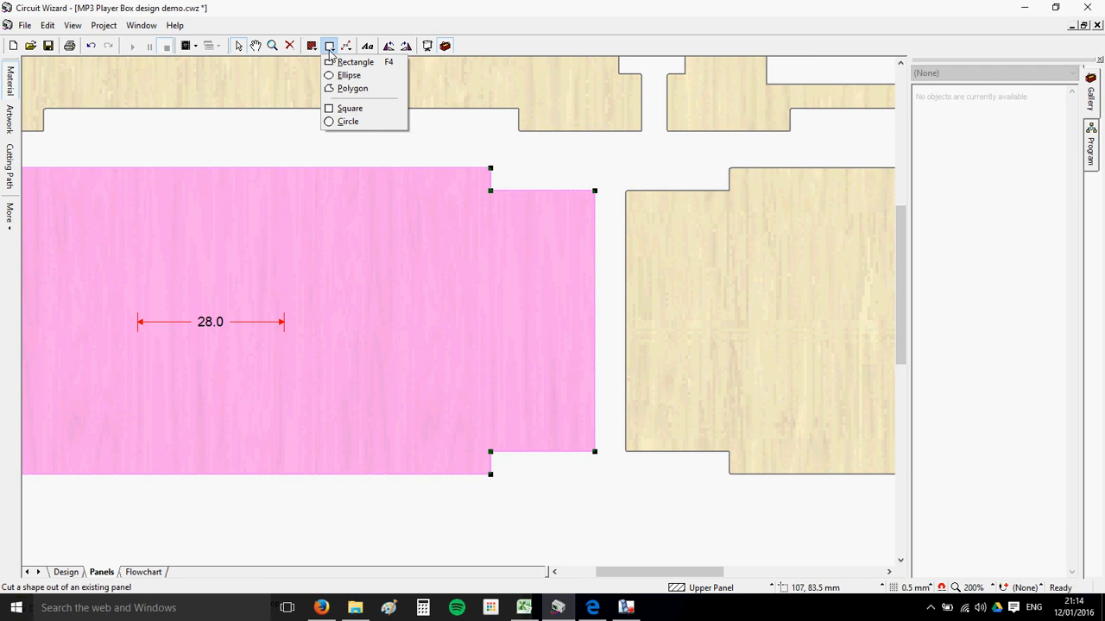
left_click(342, 123)
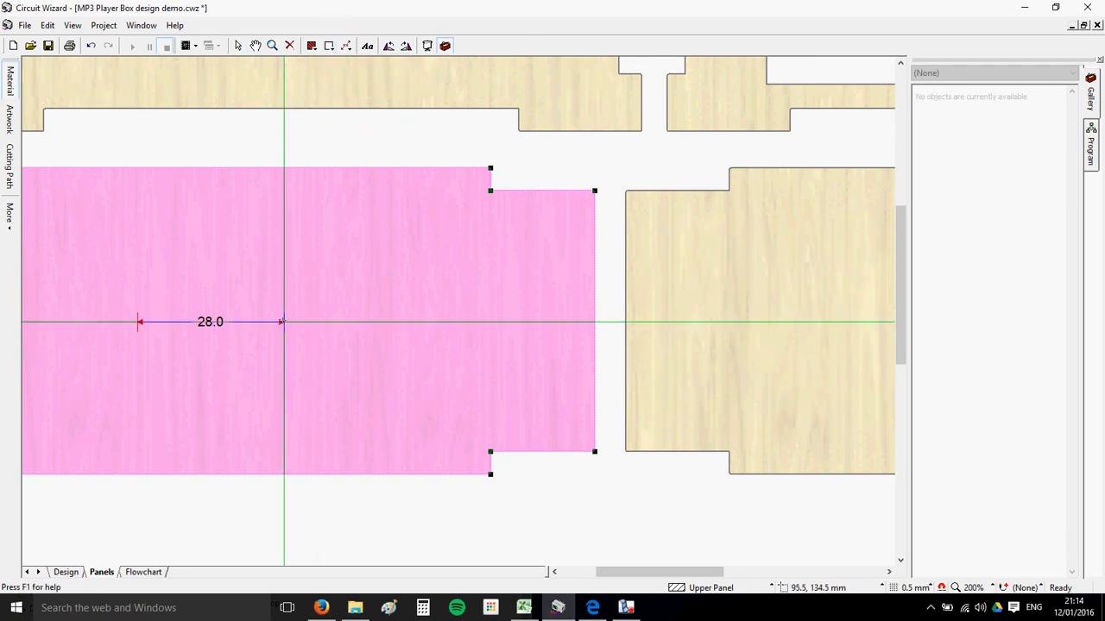
left_click_drag(285, 322, 291, 324)
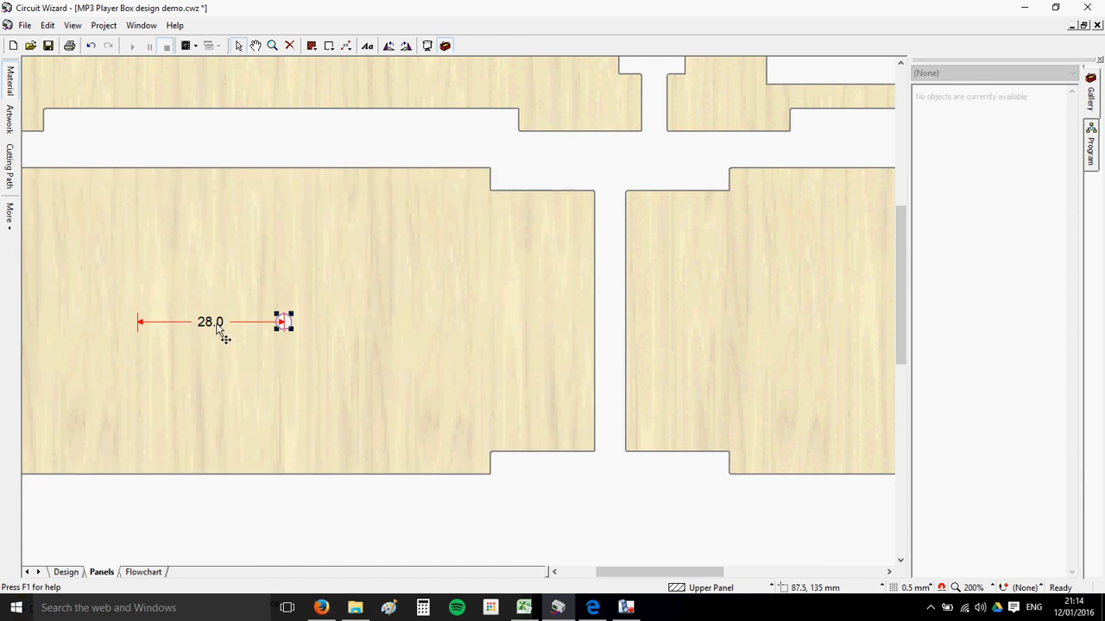
left_click(330, 47)
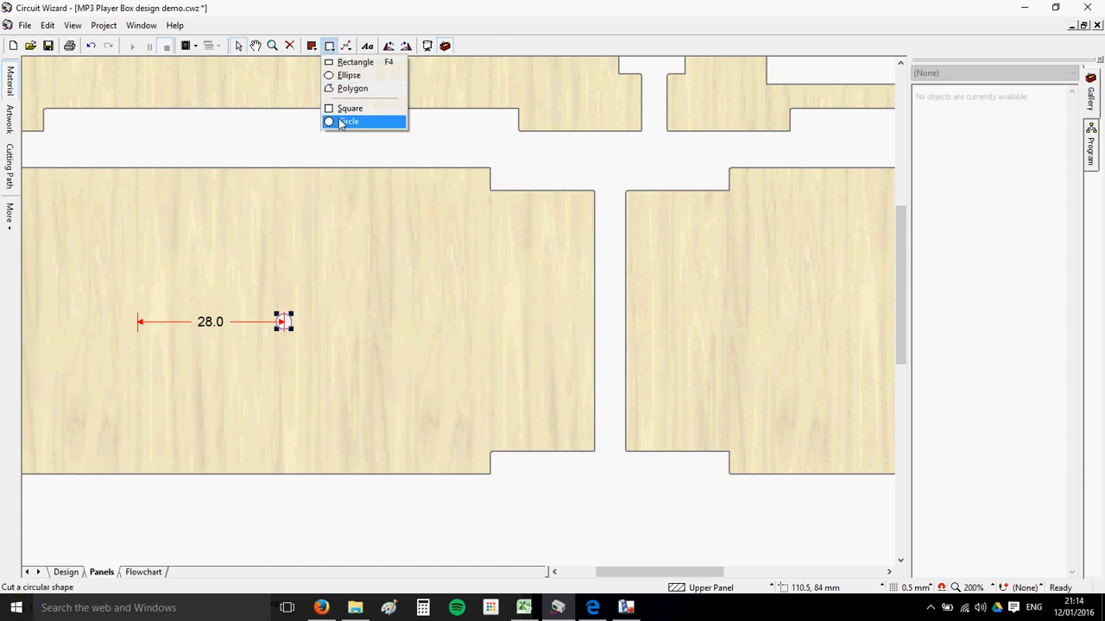
left_click(343, 123)
left_click_drag(137, 322, 139, 322)
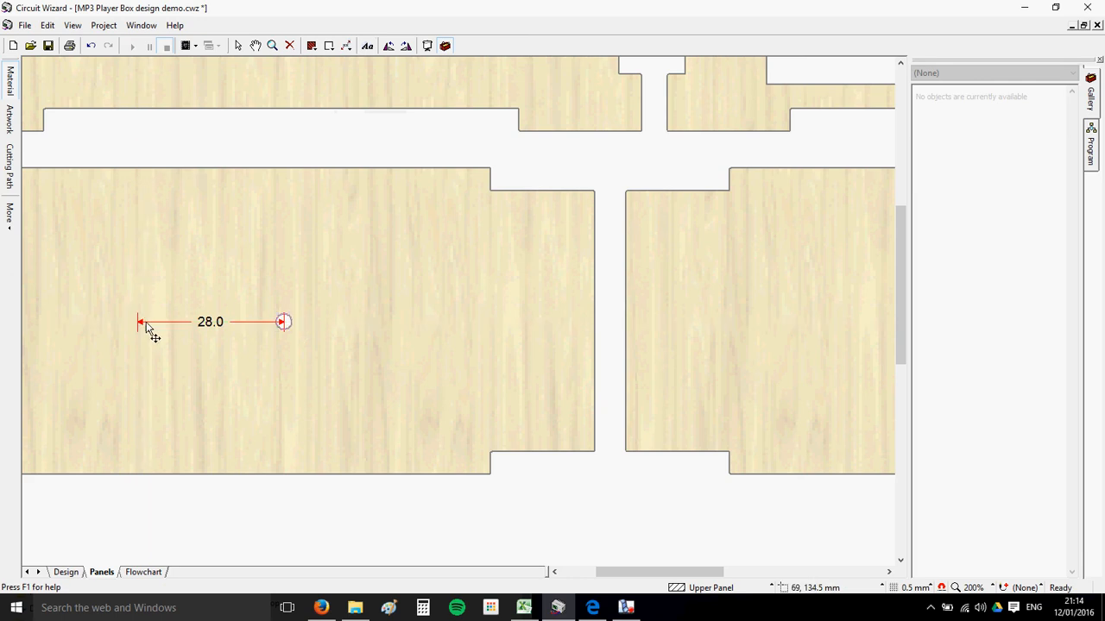
- Cut a 12 x 6 mm rectangular slot between the two small holes in the side panel
left_click(330, 48)
left_click(342, 122)
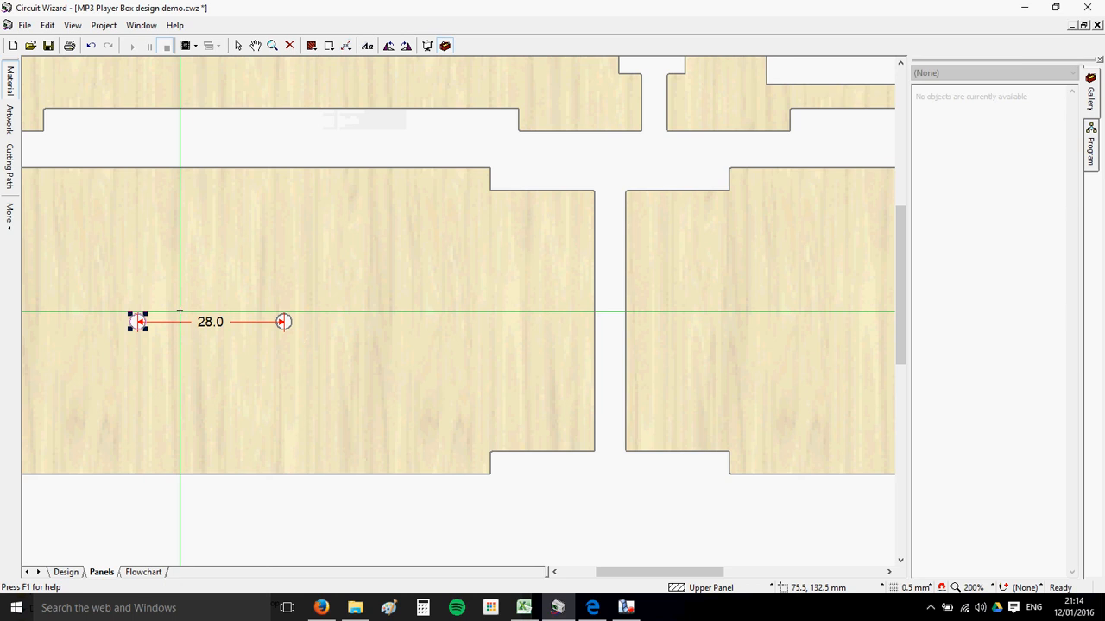
left_click_drag(179, 312, 241, 342)
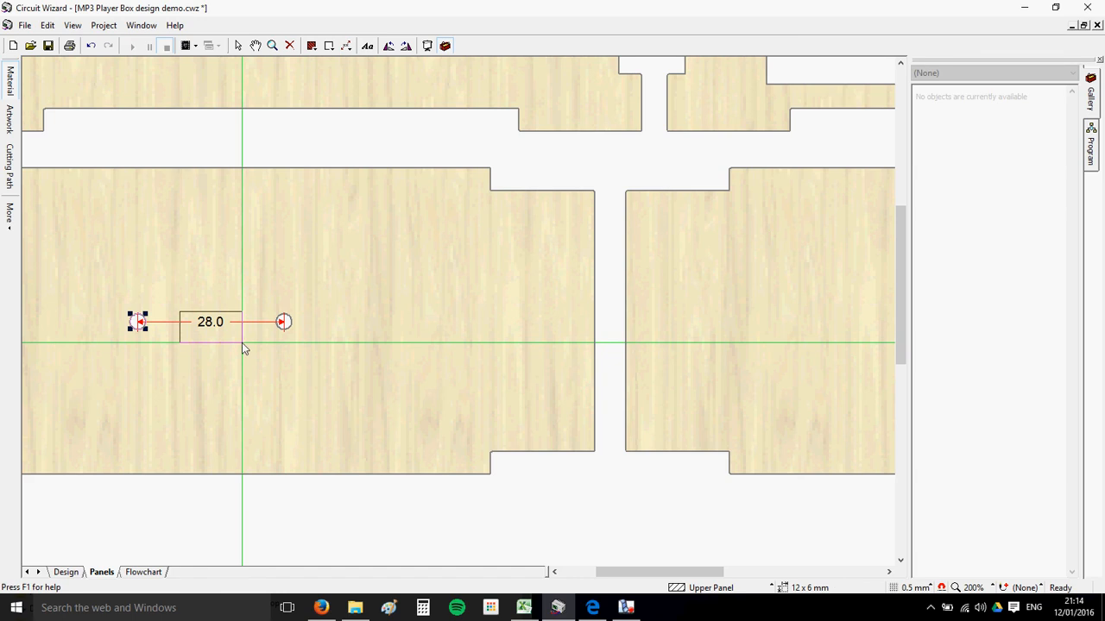
left_click_drag(242, 342, 242, 342)
right_click(193, 368)
left_click(133, 376)
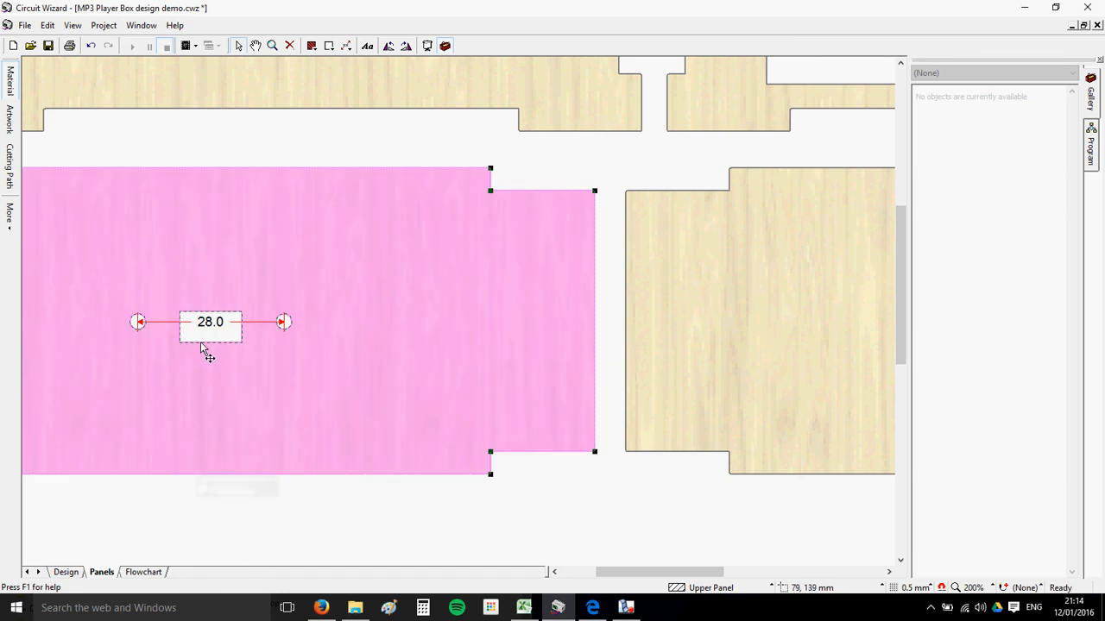
- Reposition the rectangular slot so it is centred on the dimension line, midway between the two small holes
left_click(204, 343)
left_click_drag(222, 348, 222, 342)
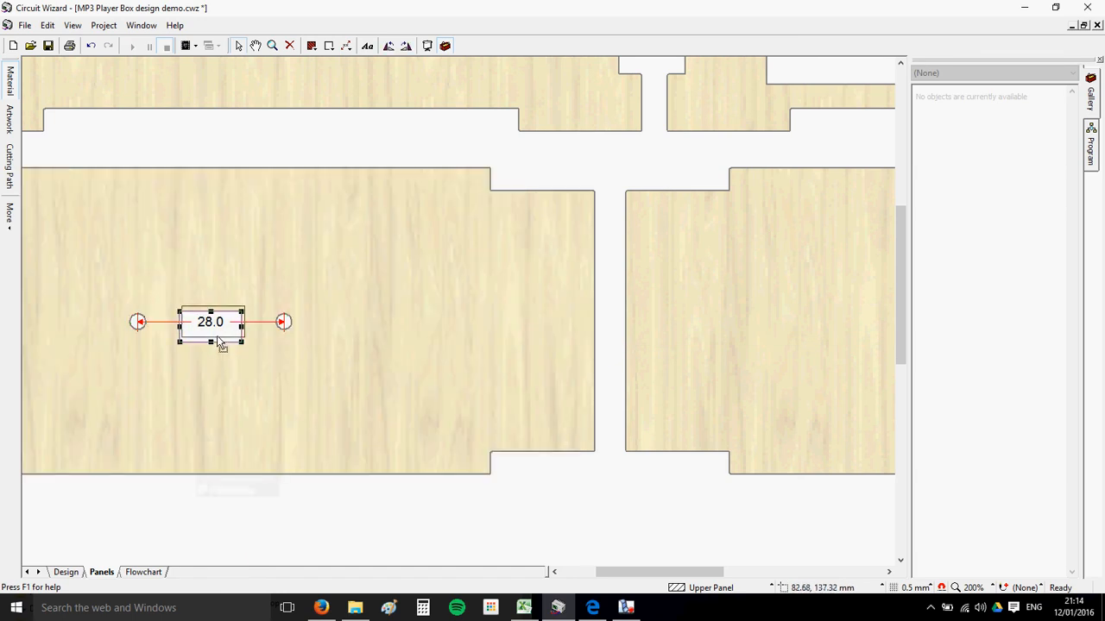
left_click(227, 362)
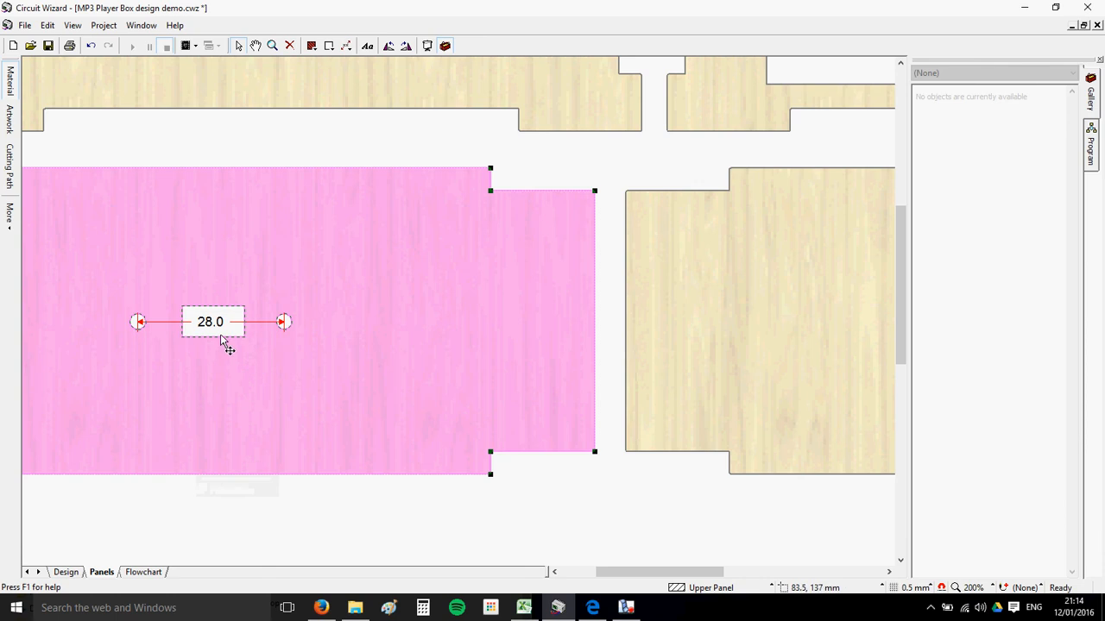
left_click(215, 336)
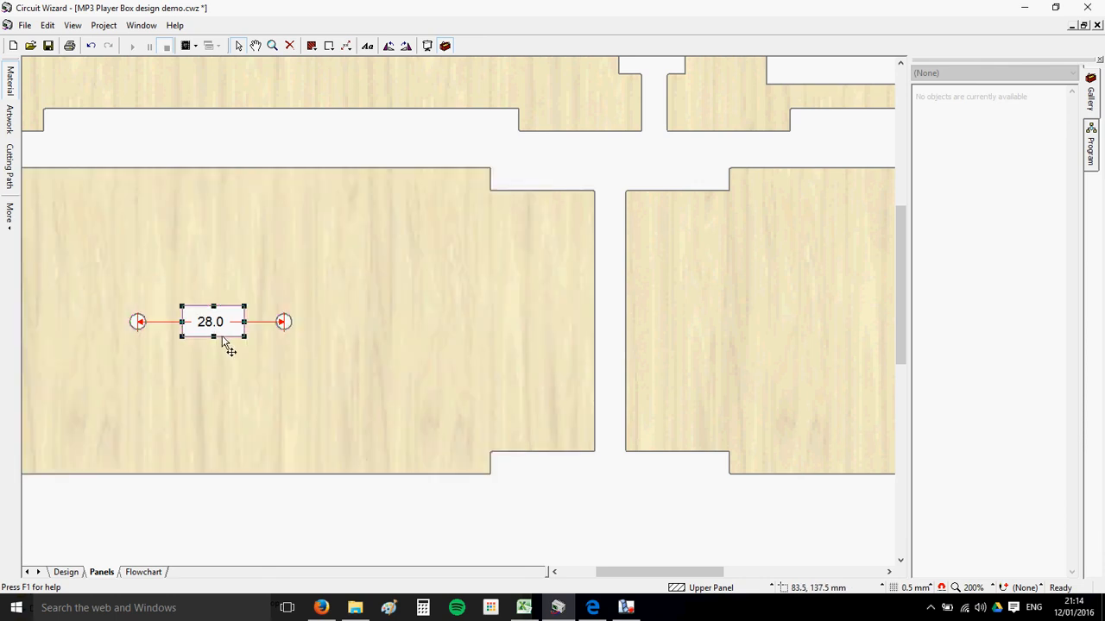
left_click_drag(224, 337, 220, 337)
left_click(212, 356)
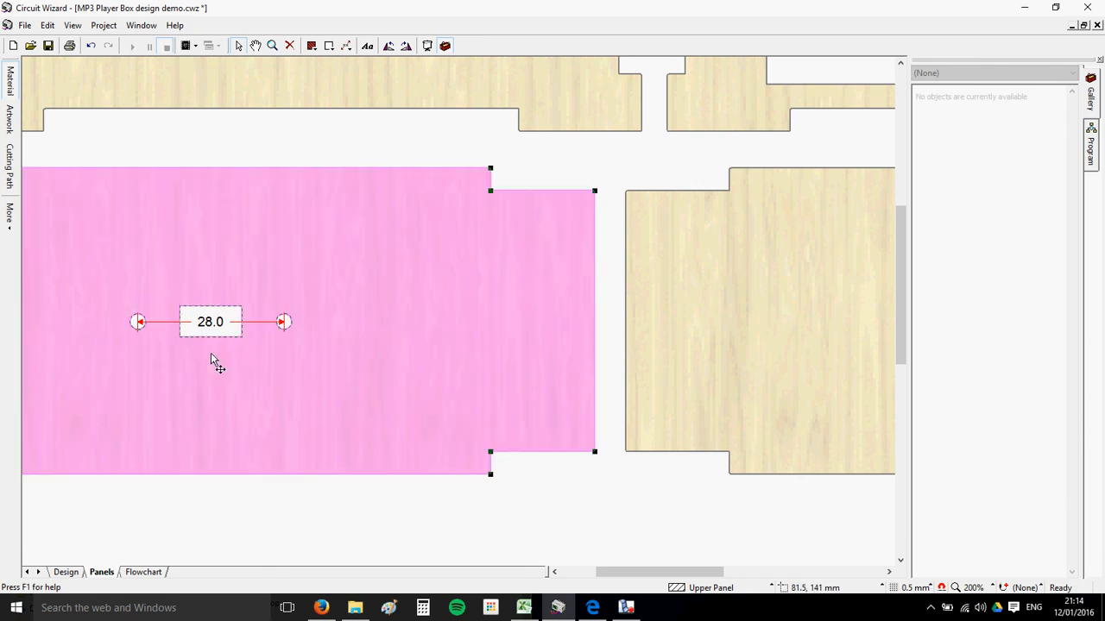
- Delete the dimension line between the two small holes
left_click(267, 322)
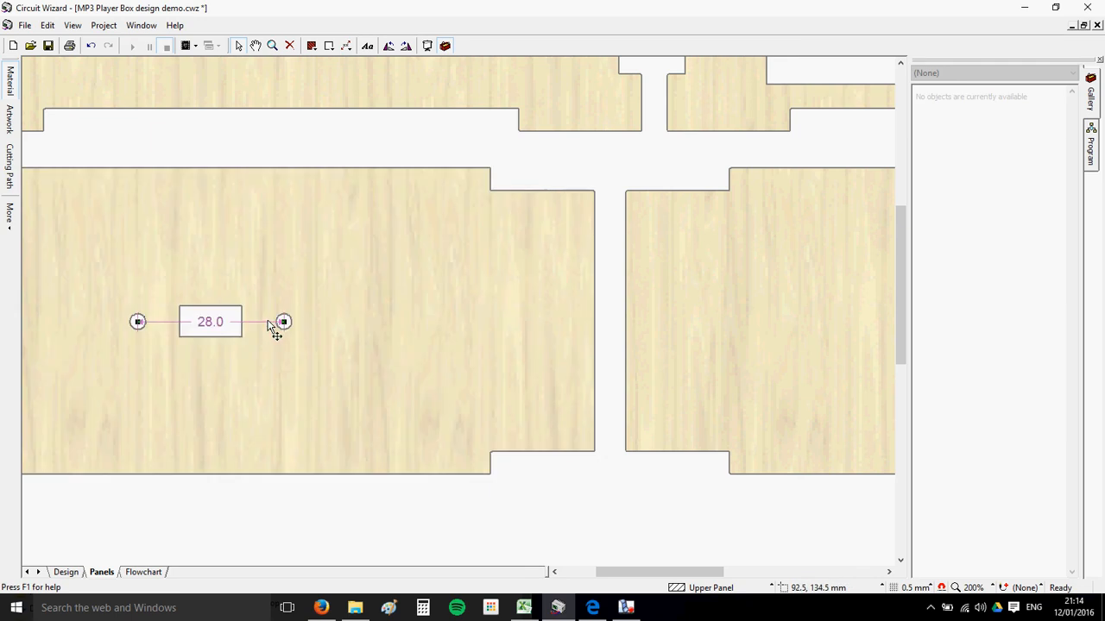
key("Delete")
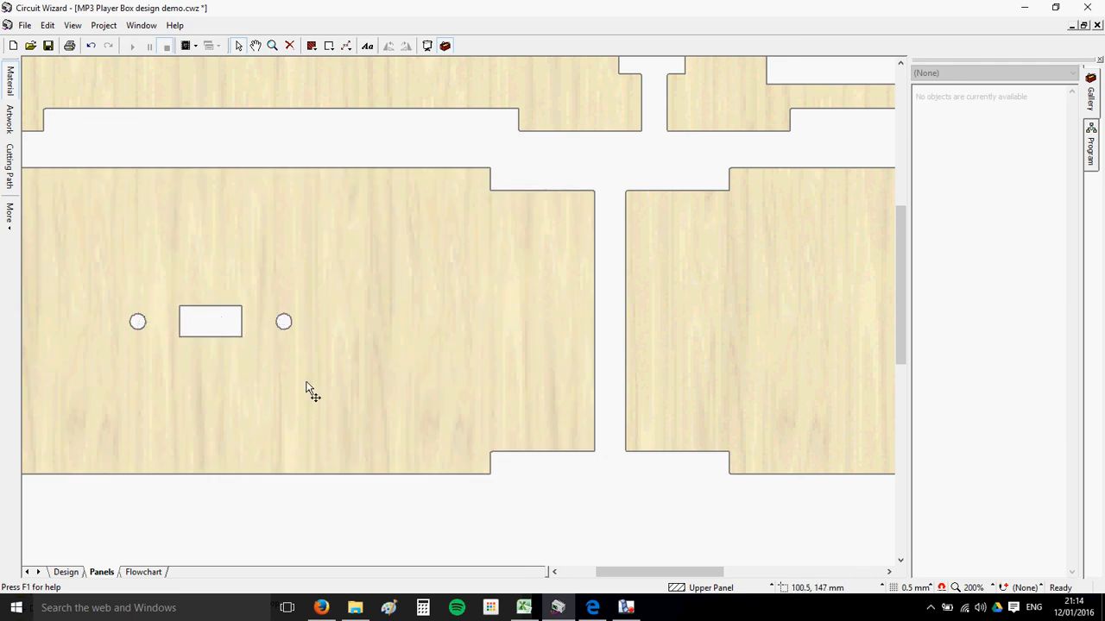
scroll(305, 389, "down", 1)
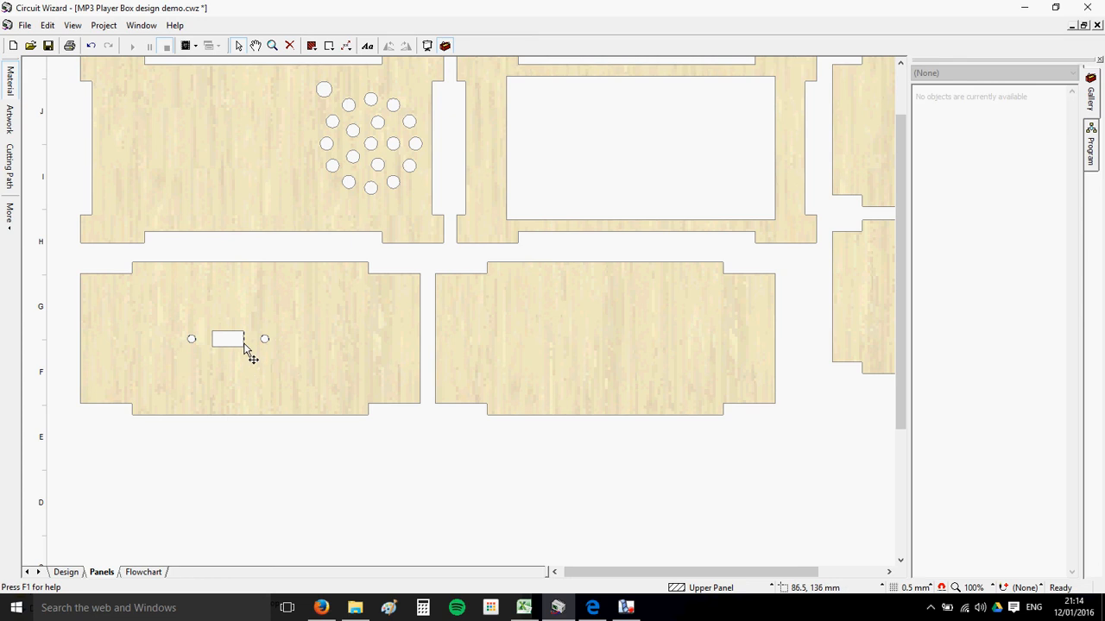
scroll(336, 371, "down", 1)
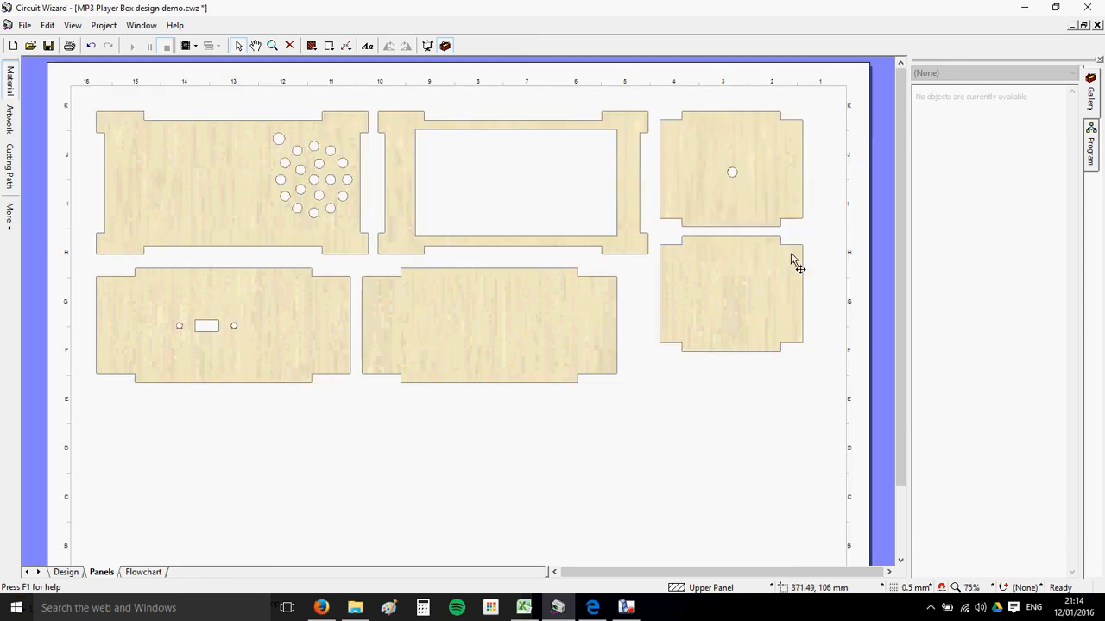
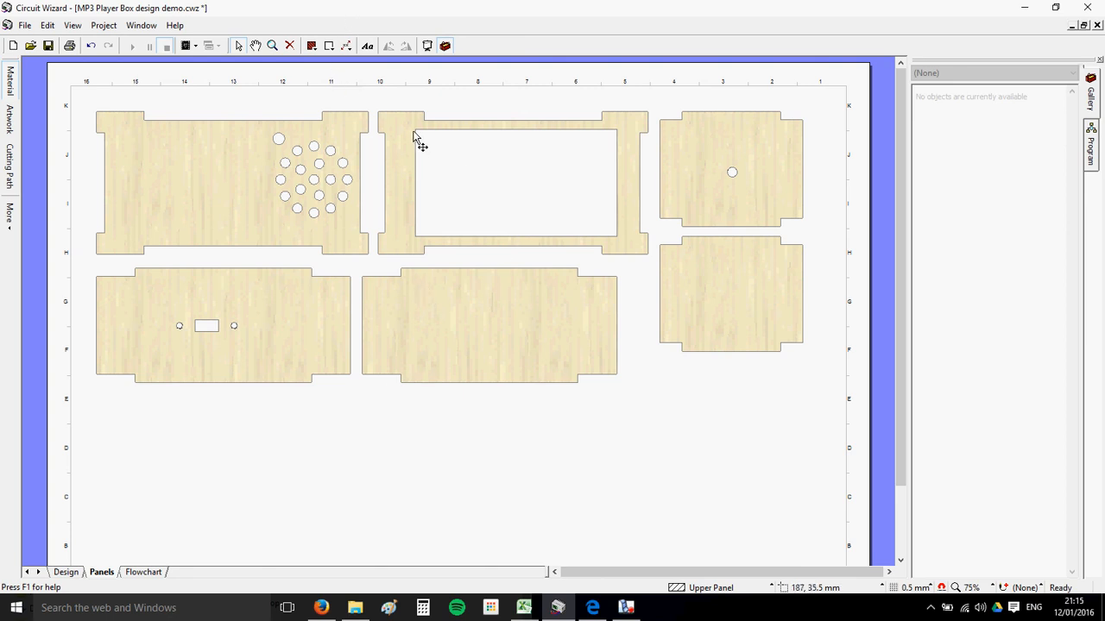
- Draw a rectangular flat panel that fills the large window cut-out, from corner to opposite corner
left_click(312, 46)
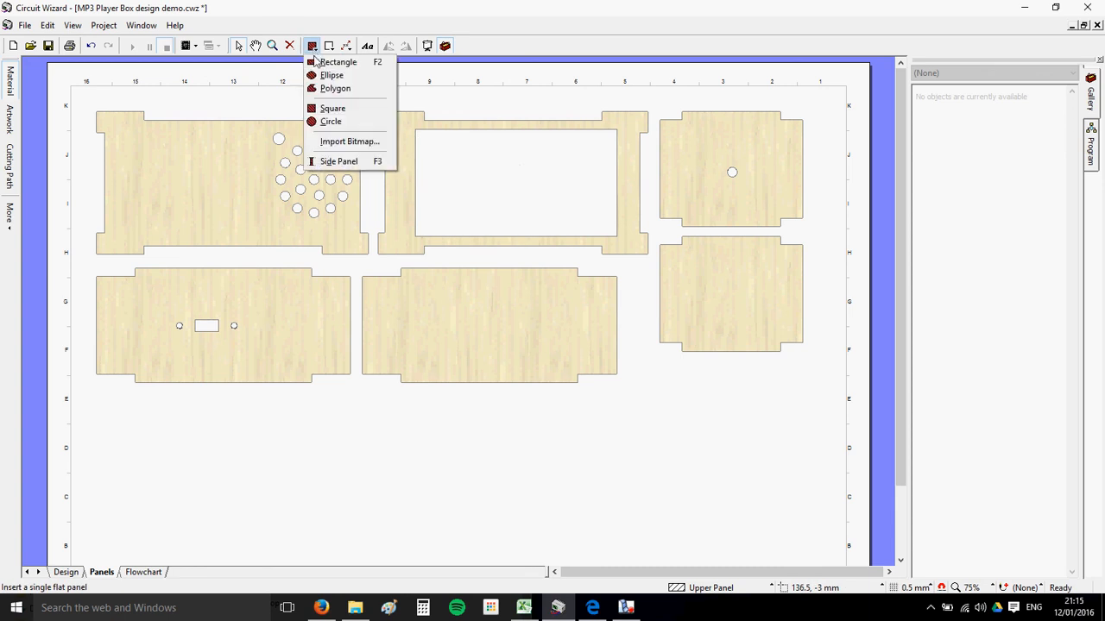
left_click(320, 62)
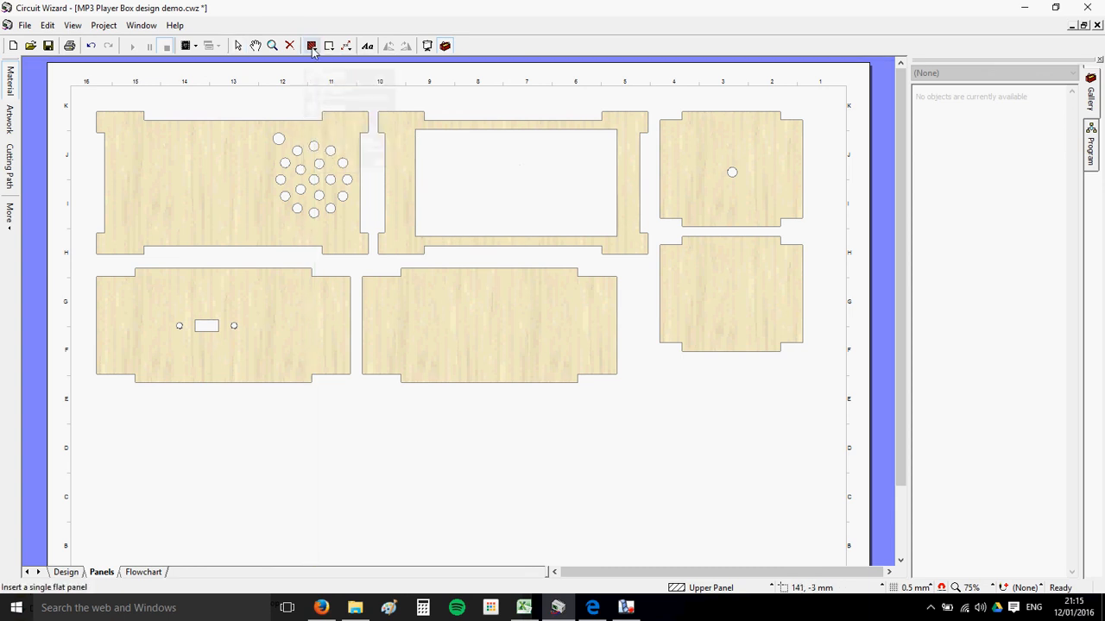
left_click(416, 129)
left_click_drag(416, 128, 616, 235)
left_click(658, 382)
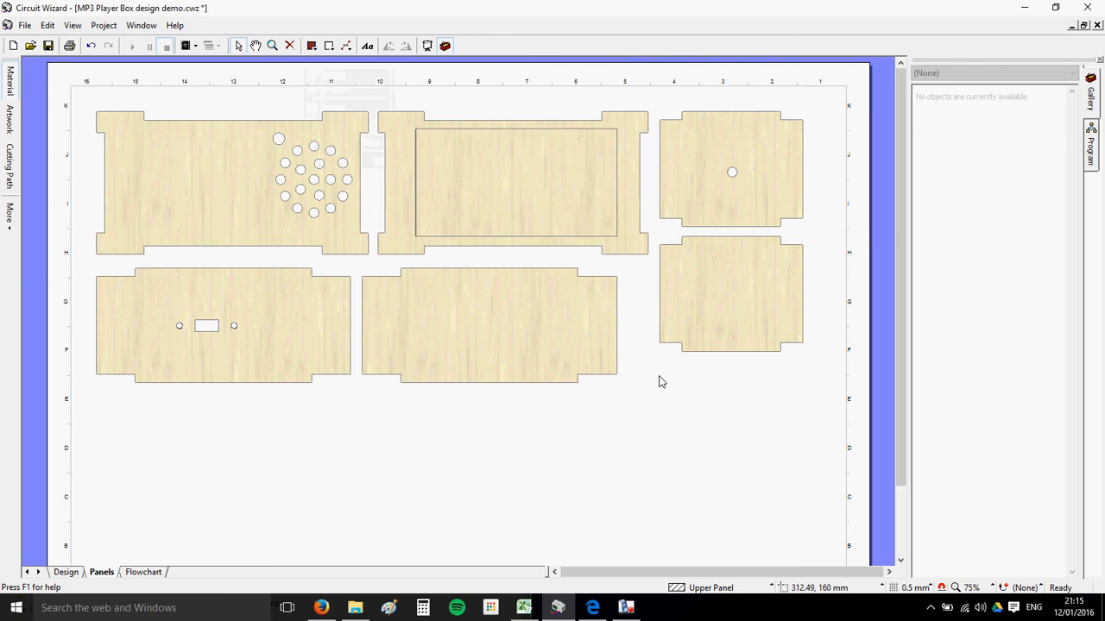
right_click(649, 383)
left_click(512, 158)
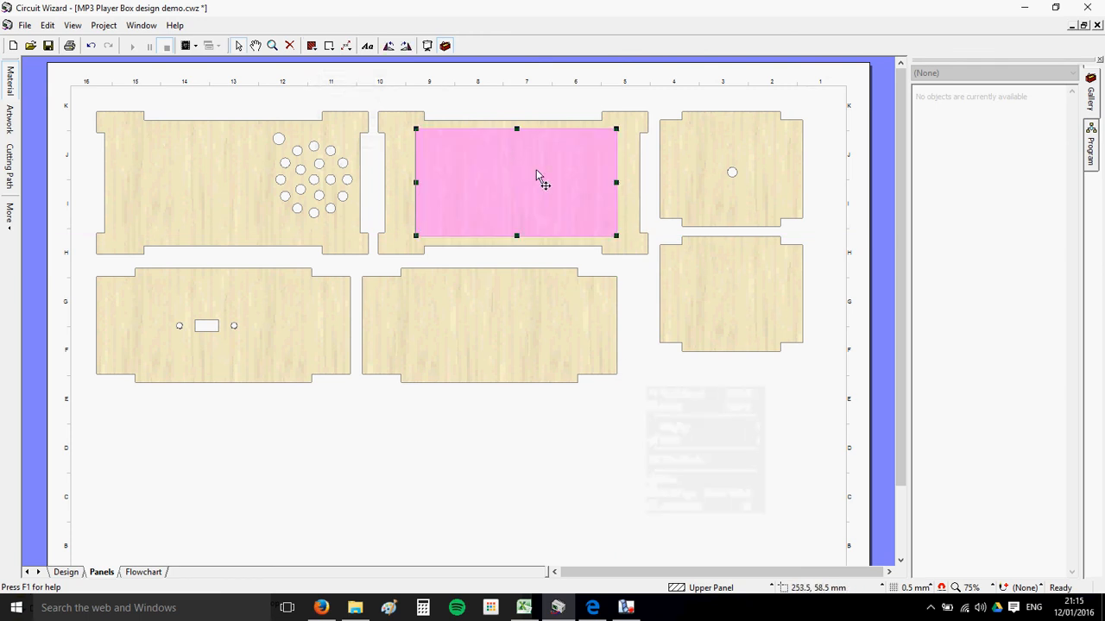
- Move the new rectangular panel into the empty area below the other panels, then delete it
left_click_drag(532, 189, 525, 470)
left_click(411, 235)
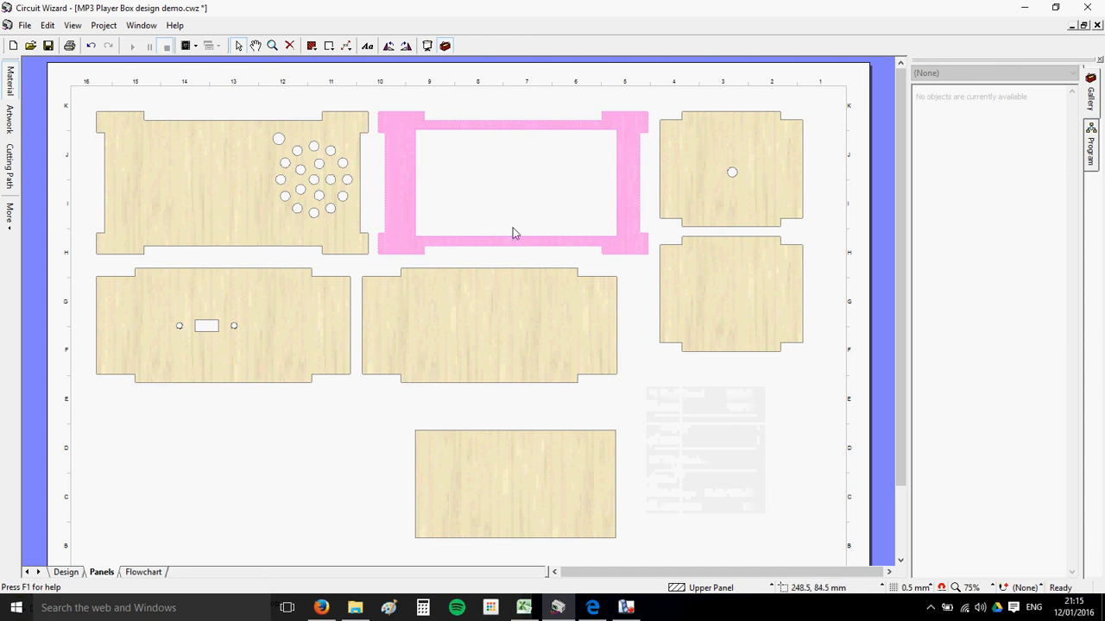
left_click(457, 192)
left_click(568, 480)
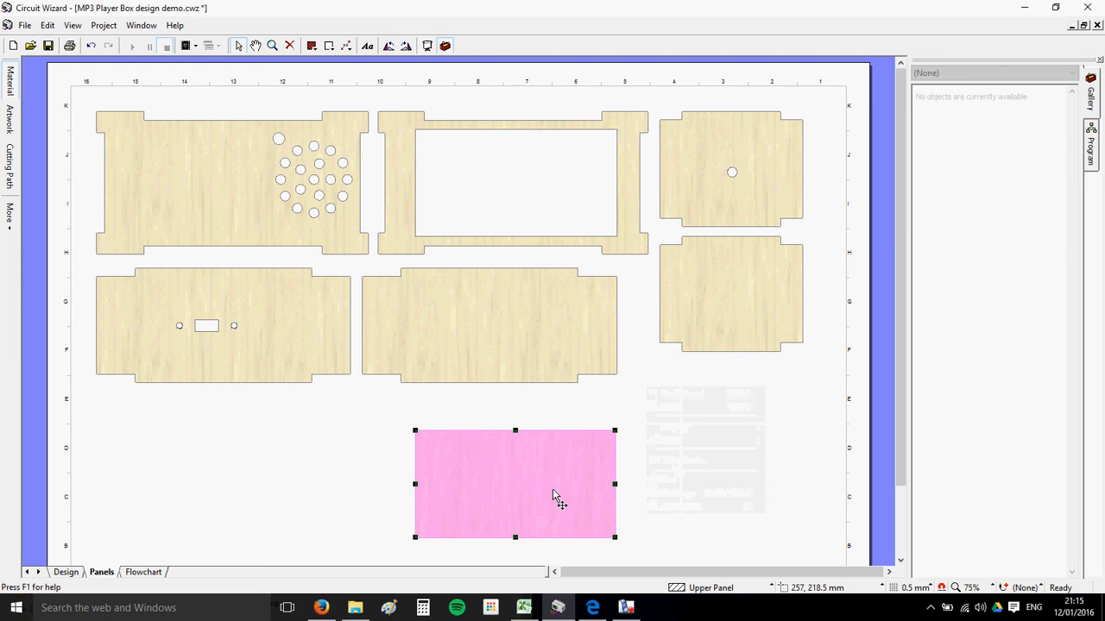
key("Delete")
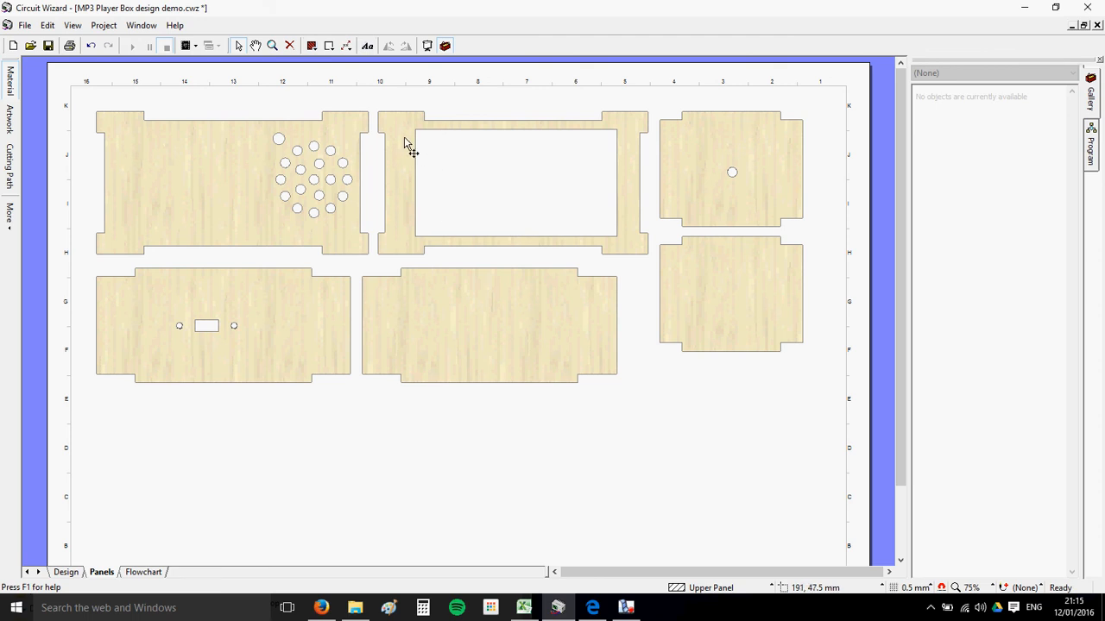
- Draw a narrow rectangular panel across the left end of the window cut-out and place a copy of it across the right end
left_click(312, 48)
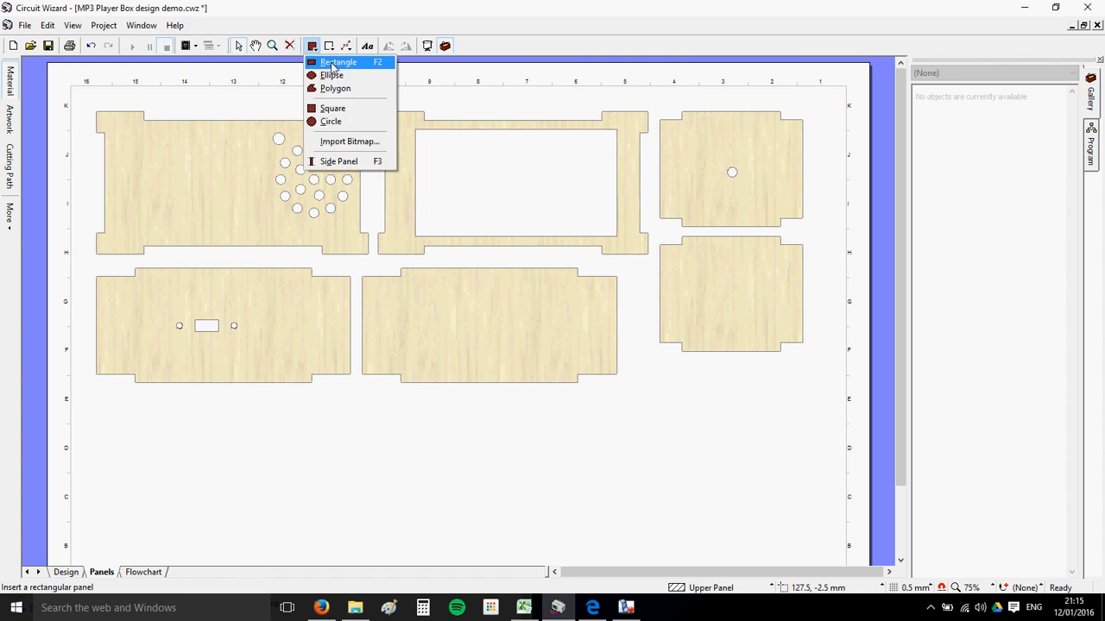
left_click(333, 63)
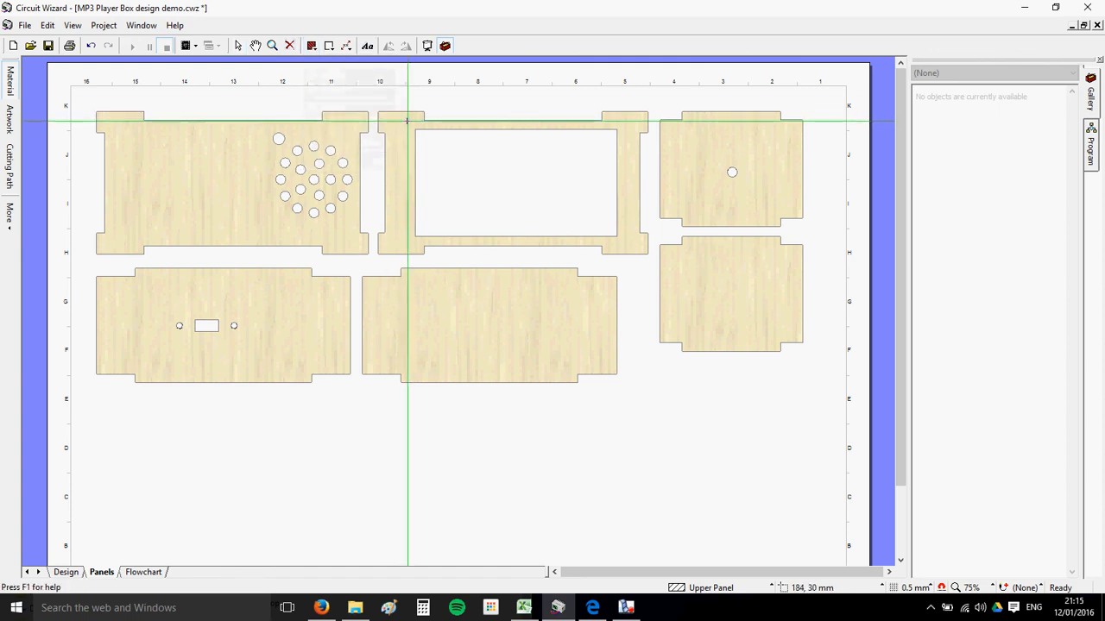
left_click_drag(407, 121, 436, 246)
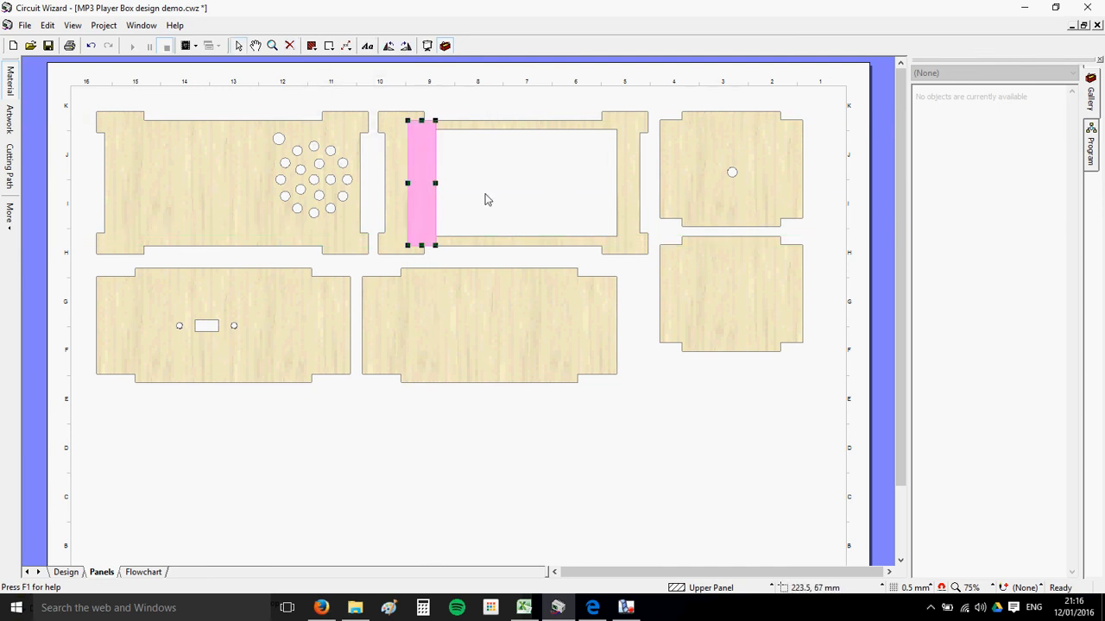
key("ctrl+v")
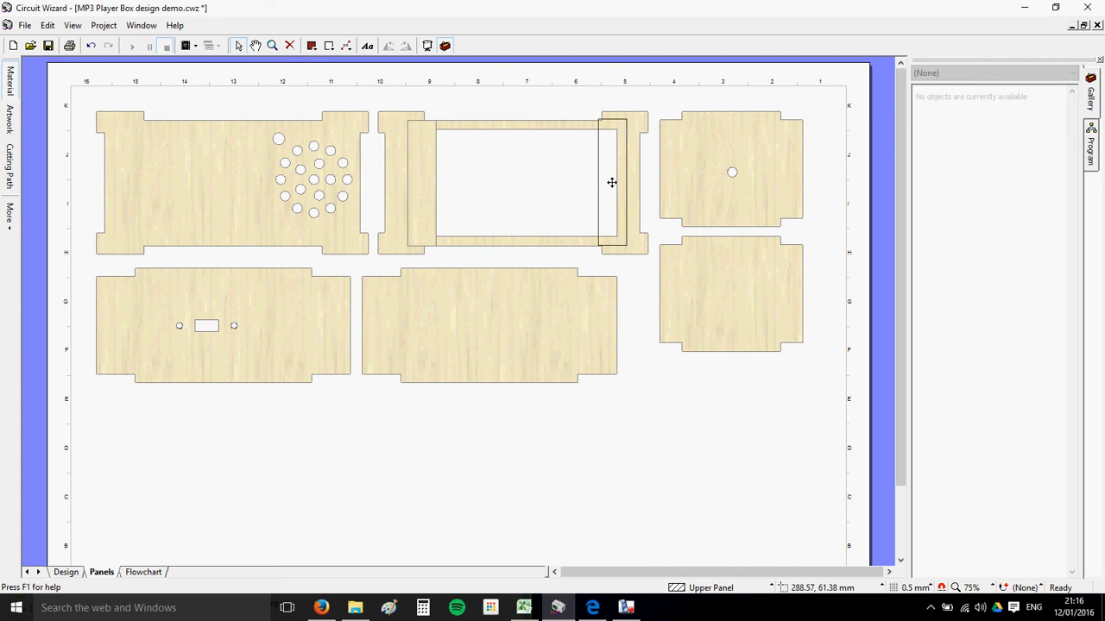
left_click(611, 182)
left_click(518, 181)
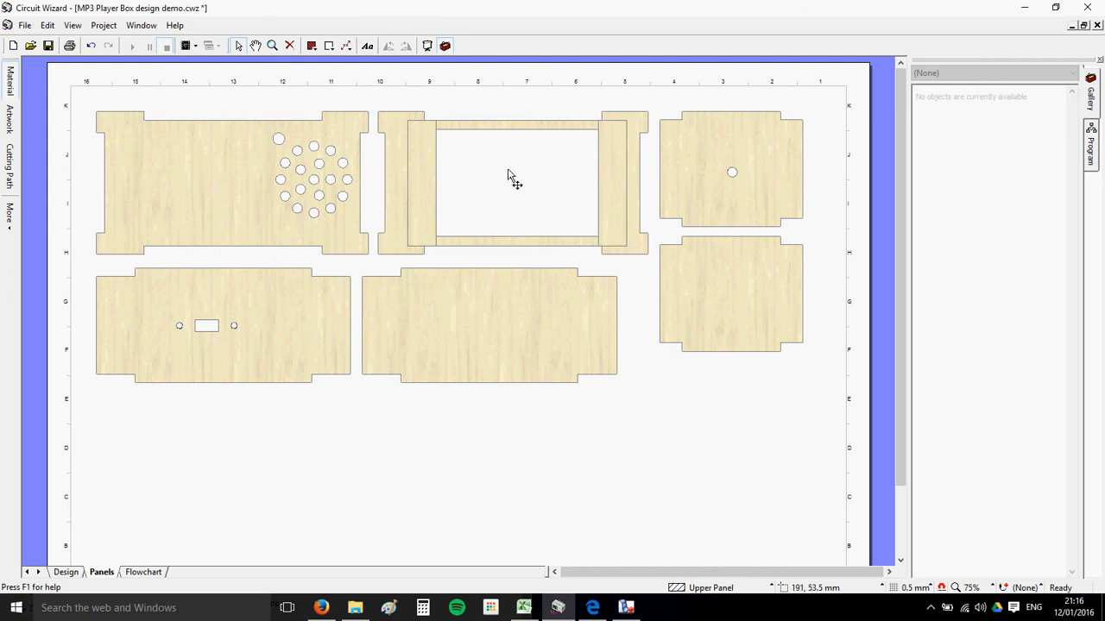
- Send the strip panel at the right end of the window cut-out to the back
left_click(612, 177)
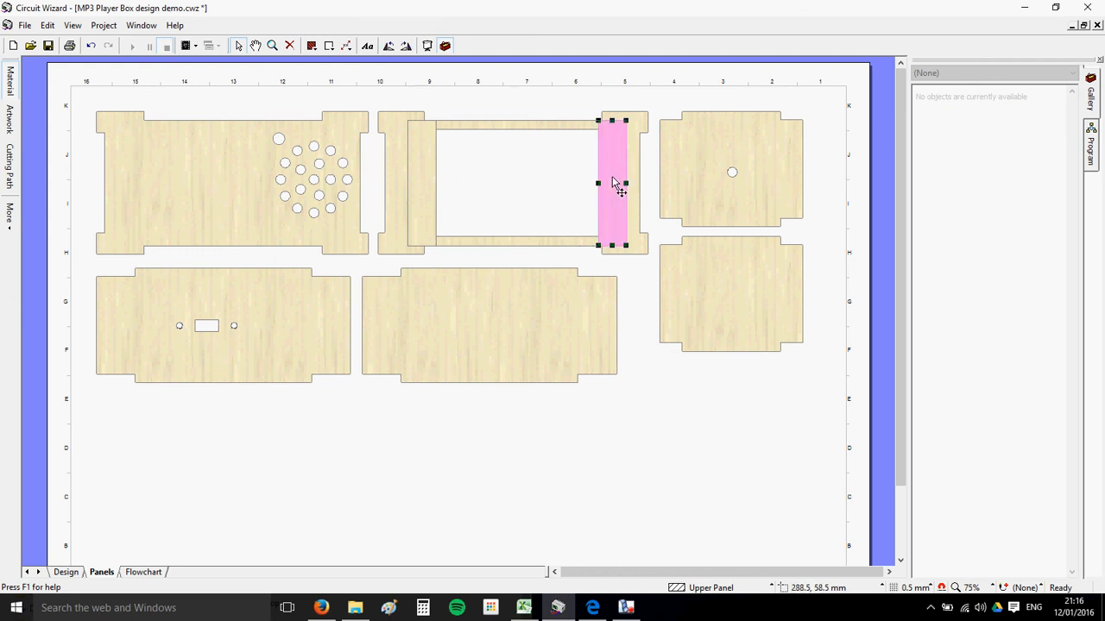
right_click(612, 177)
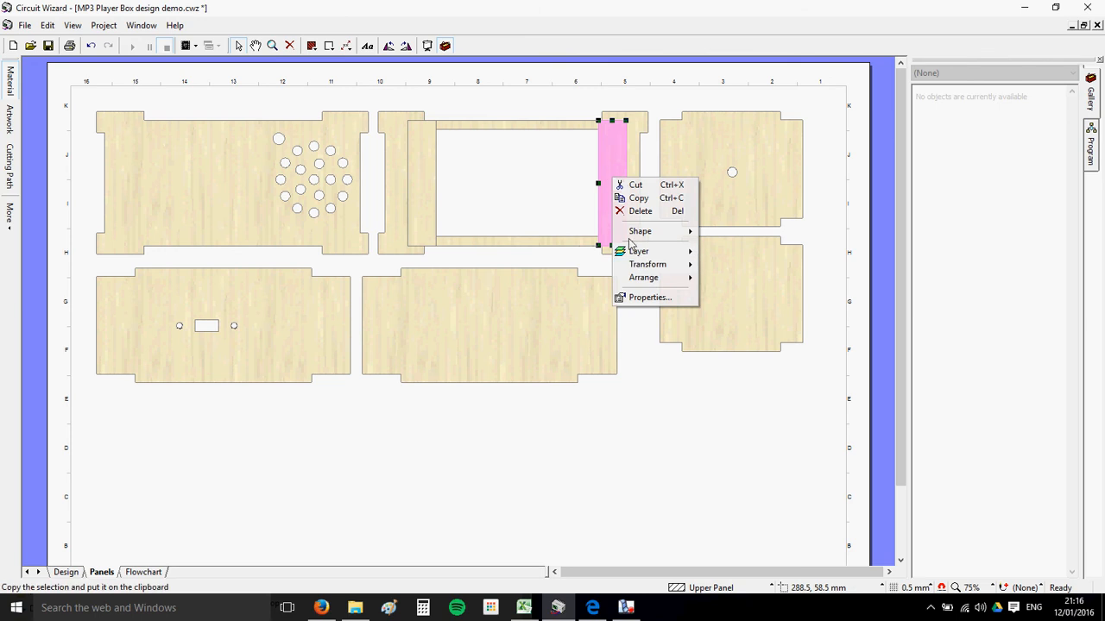
mouse_move(646, 277)
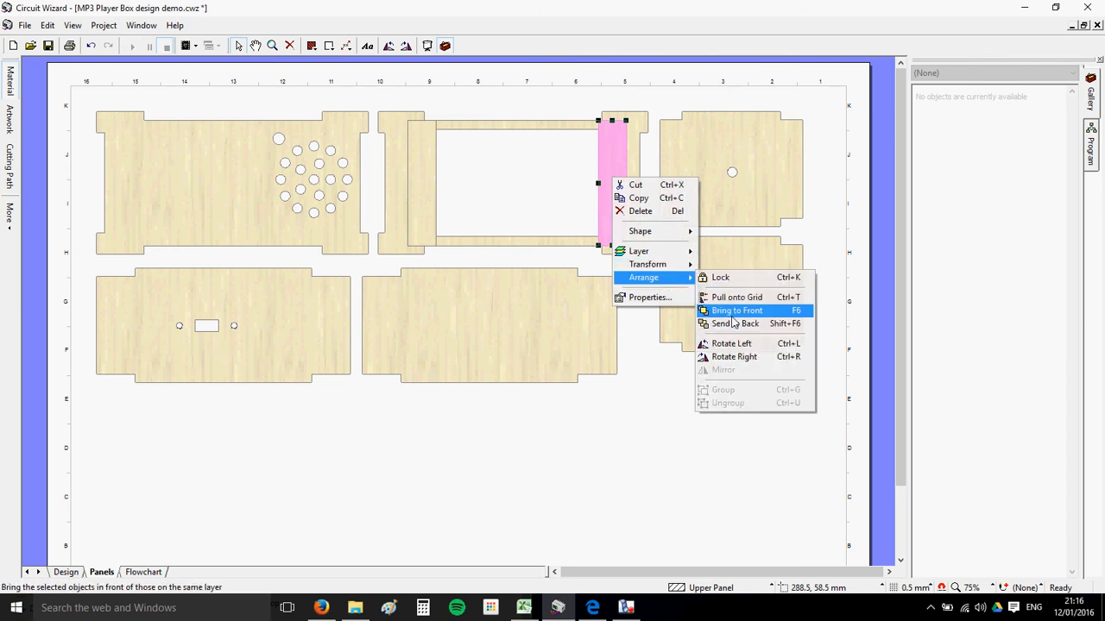
left_click(735, 323)
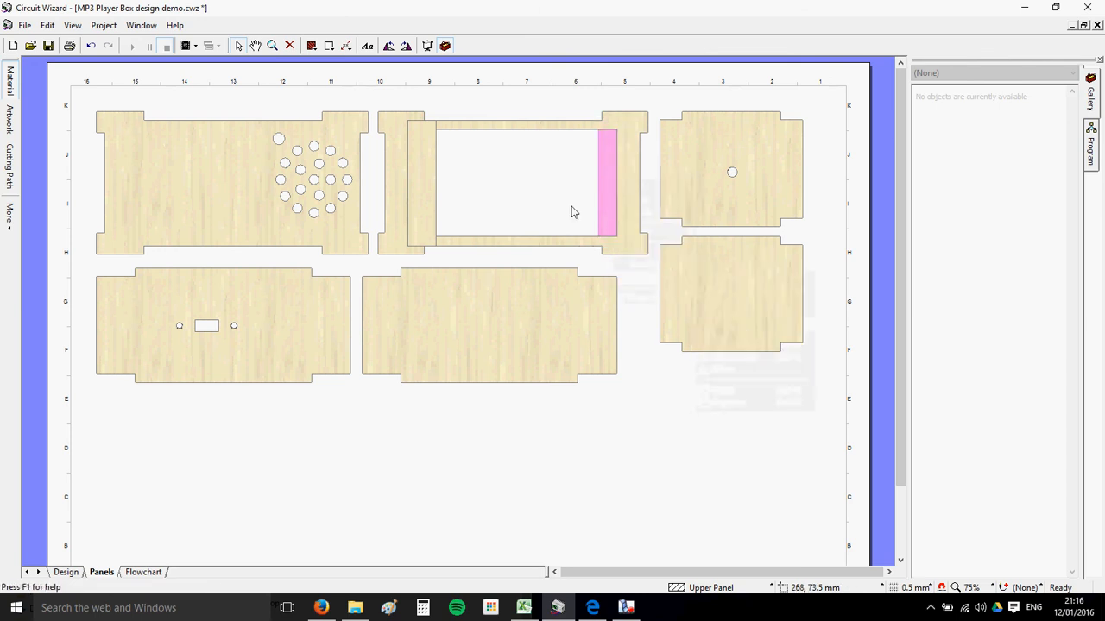
left_click(612, 180)
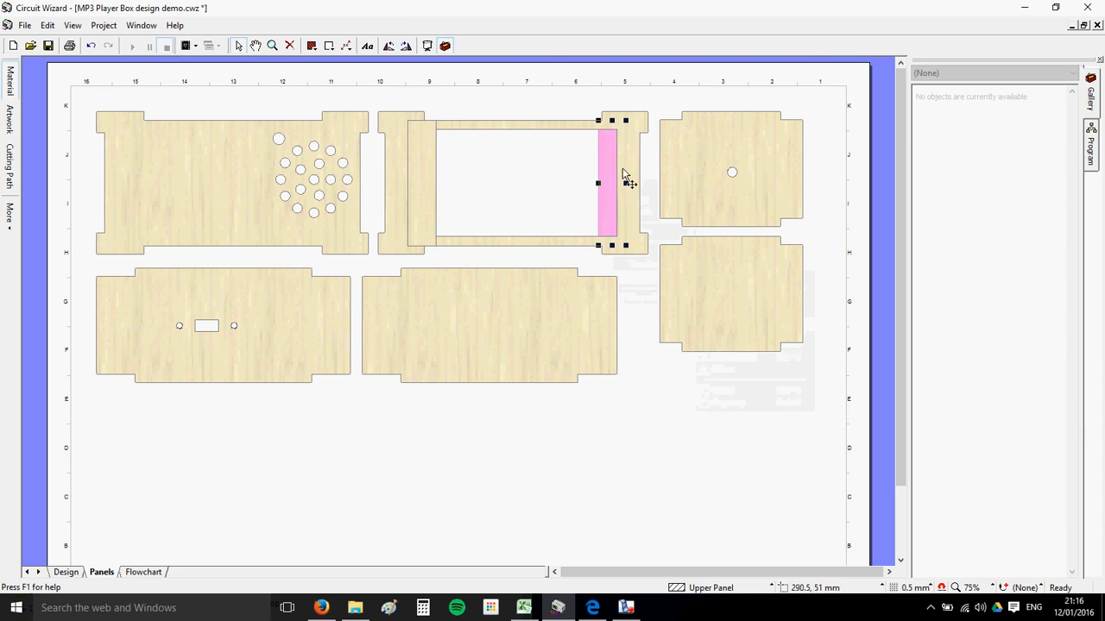
left_click(649, 356)
- Move both strip panels side by side into the empty area below the panel with the rectangular slot
left_click_drag(612, 162, 112, 427)
left_click(423, 189)
left_click_drag(148, 461, 148, 459)
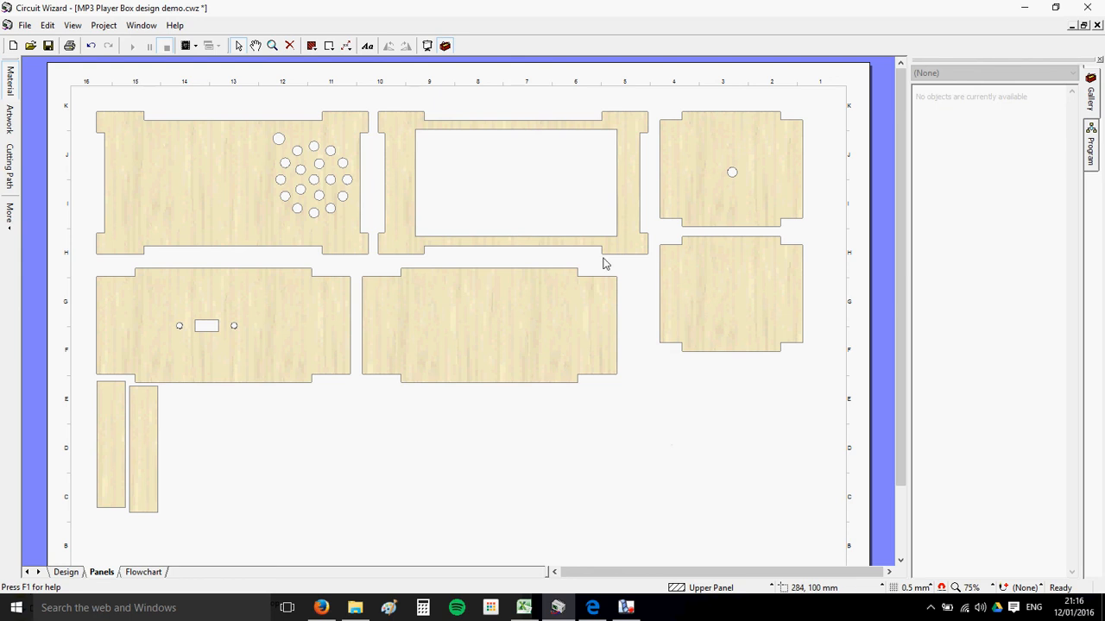
- Move the two small end panels together slightly down and closer to the frame panel with the window
left_click_drag(654, 101, 825, 347)
left_click_drag(764, 280, 753, 291)
left_click(636, 419)
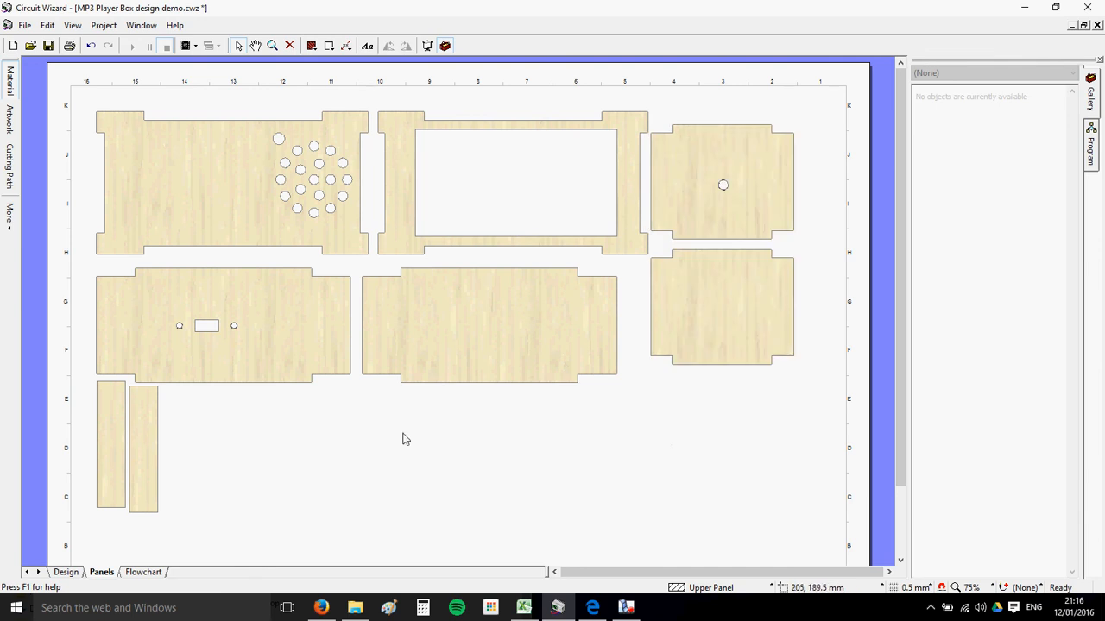
- On the design sheet, pull the upper panel with the speaker holes off the box assembly and delete it
left_click(71, 573)
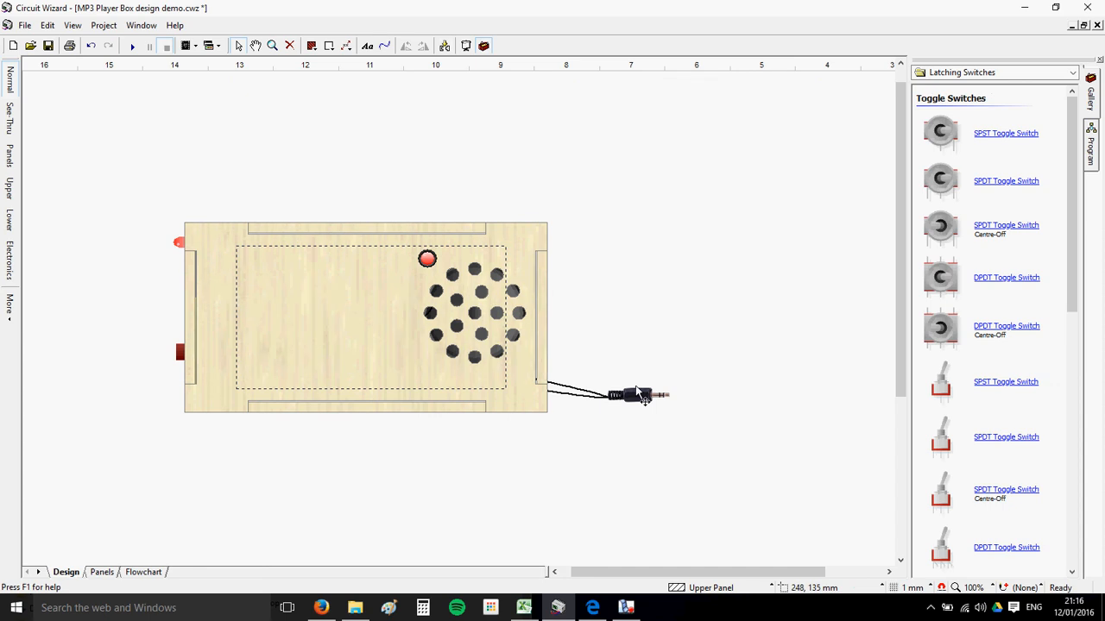
left_click(102, 572)
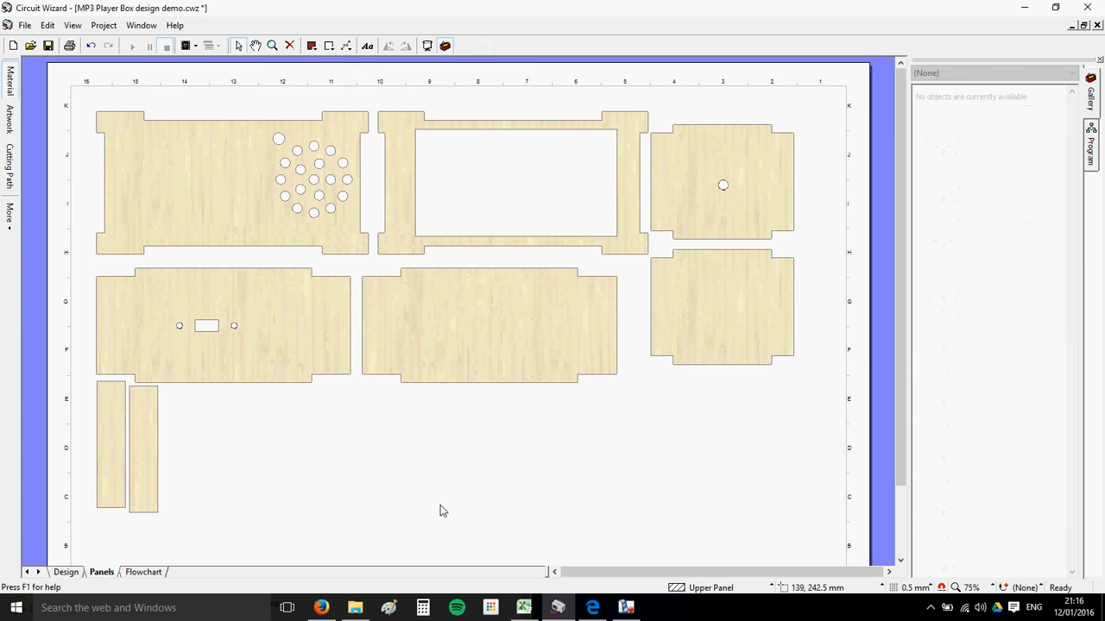
left_click(68, 572)
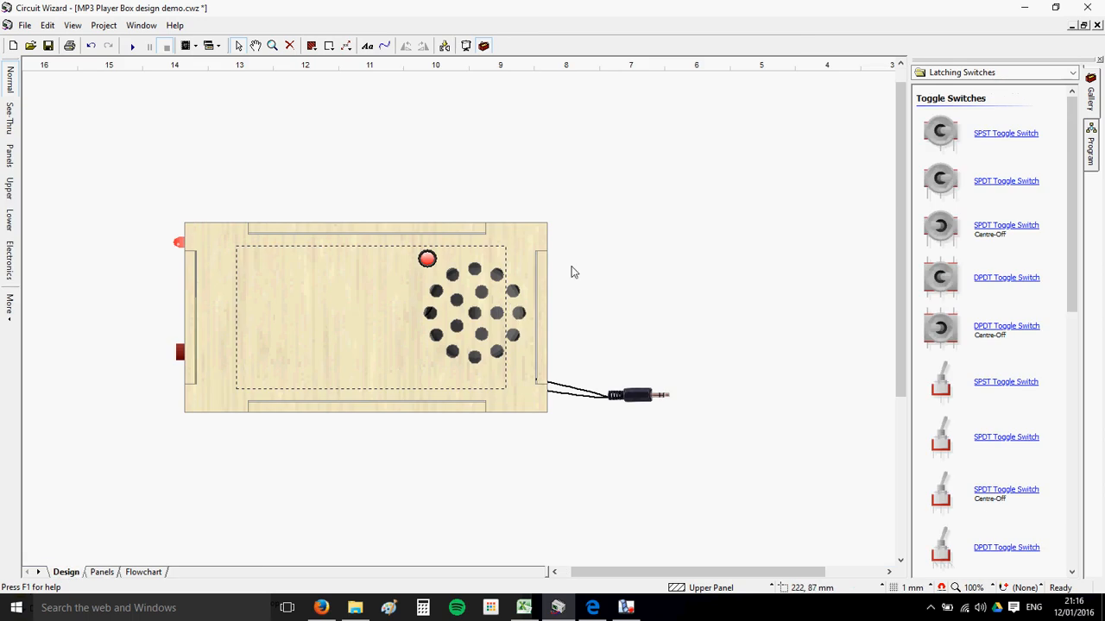
scroll(574, 271, "down", 2)
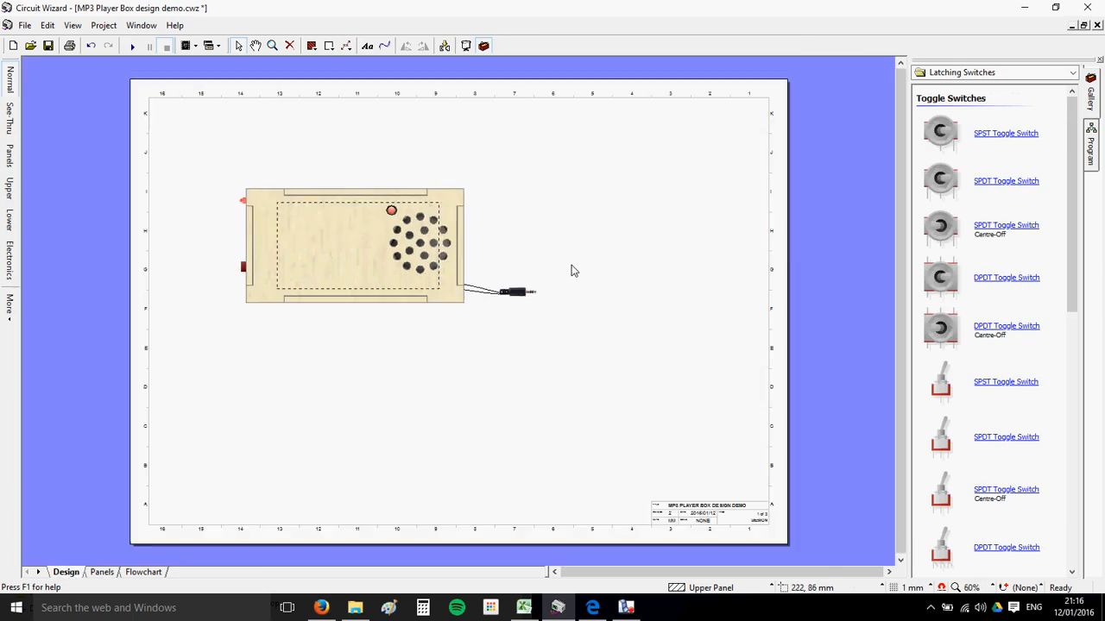
left_click_drag(459, 207, 723, 172)
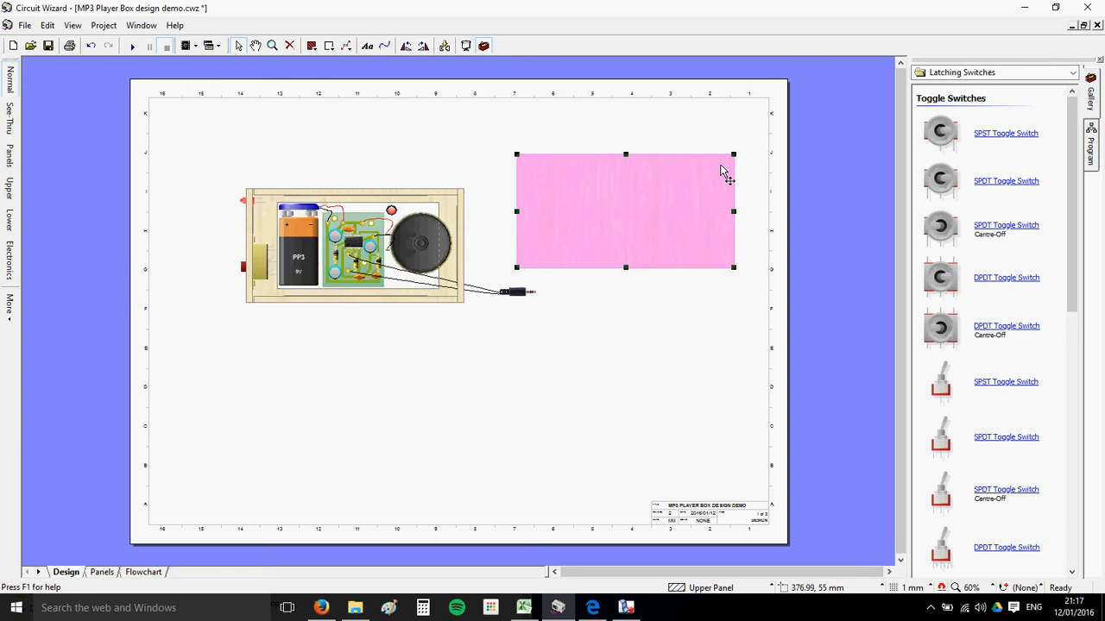
key("Delete")
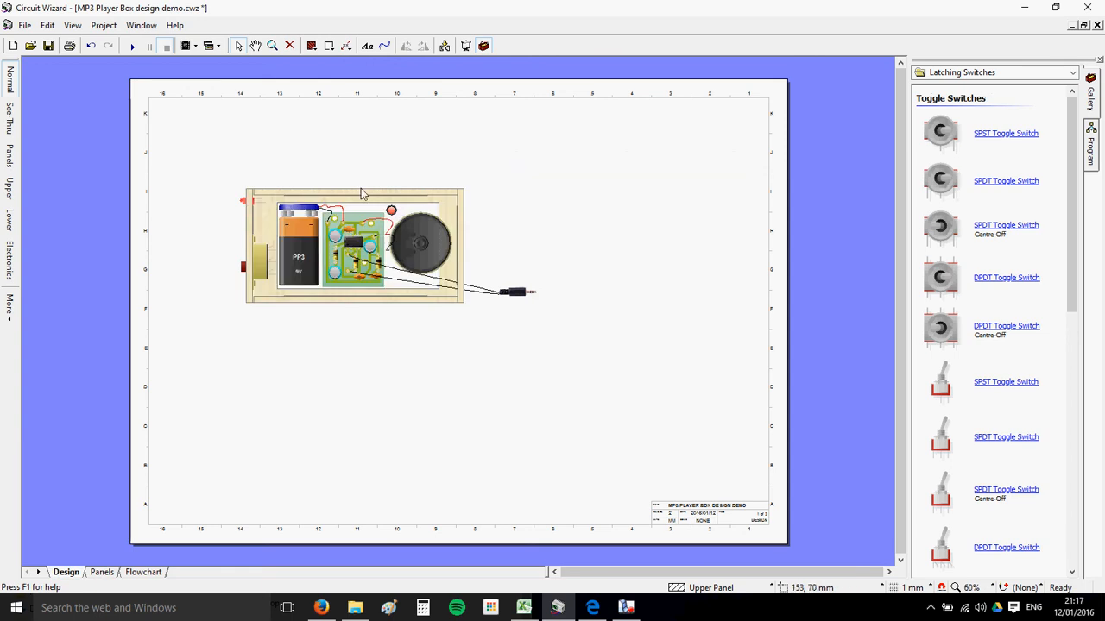
- Move the complete box assembly with its components further down and right, towards the centre of the page
scroll(339, 189, "up", 2)
scroll(222, 181, "down", 1)
left_click_drag(153, 168, 616, 400)
left_click_drag(440, 335, 515, 400)
left_click(592, 315)
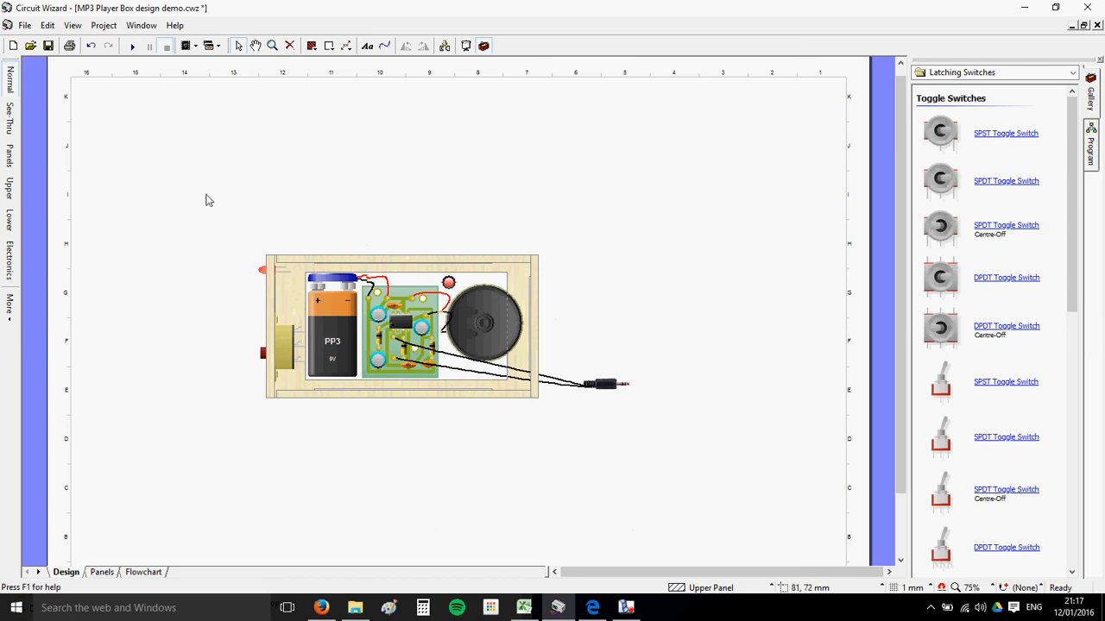
left_click_drag(203, 232, 185, 309)
- Draw an irregular polygon flat panel whose corners surround the whole box assembly
left_click(311, 45)
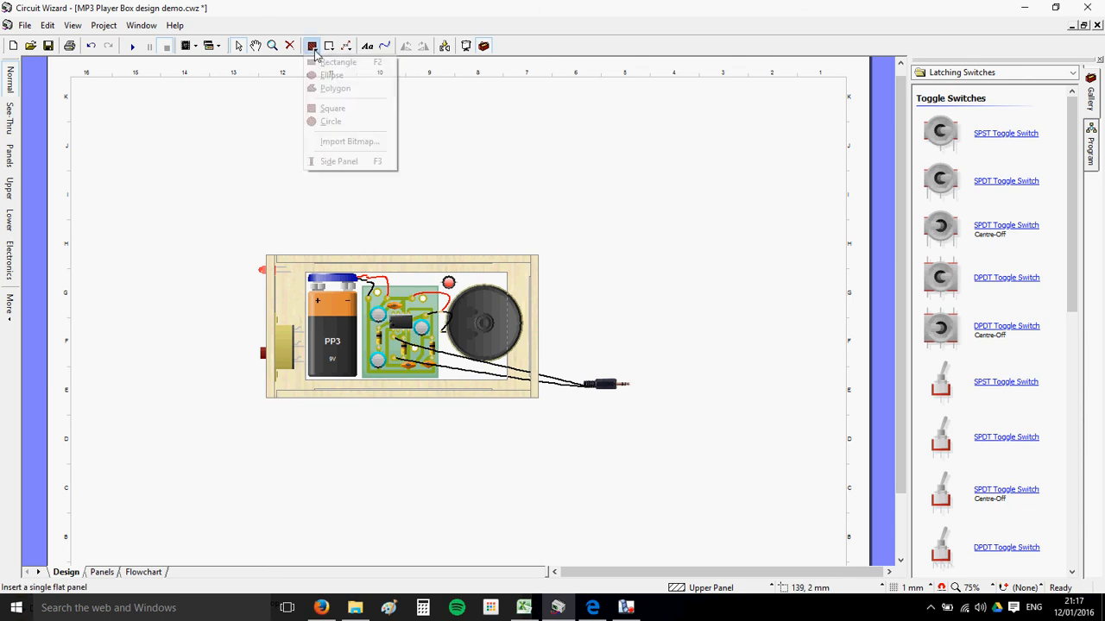
left_click(346, 90)
left_click(367, 190)
left_click(330, 144)
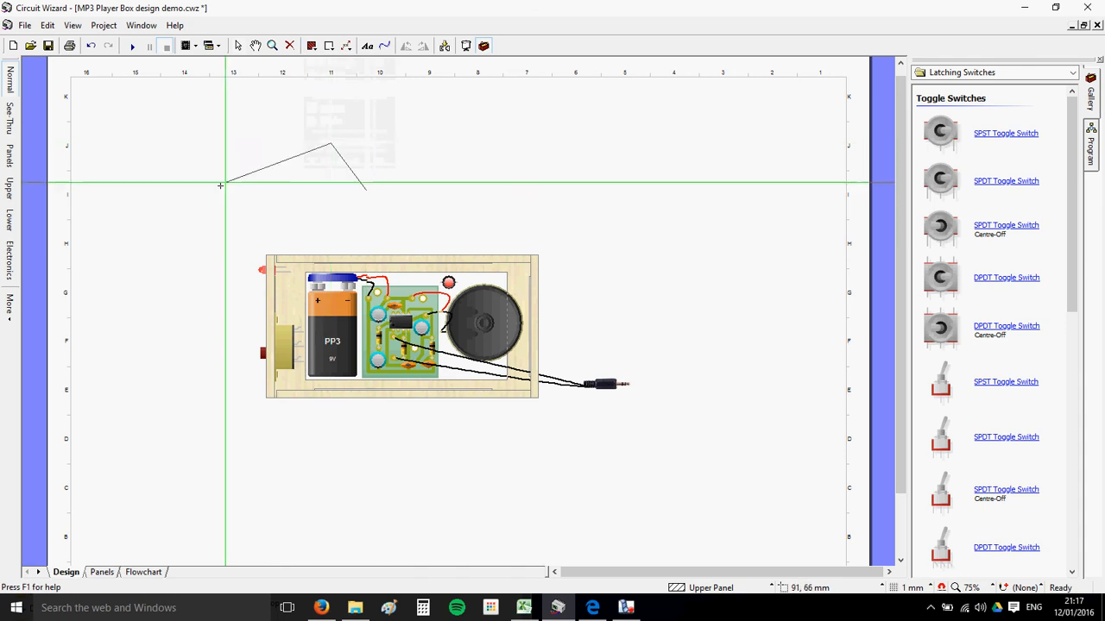
left_click(217, 189)
left_click(183, 328)
left_click(254, 503)
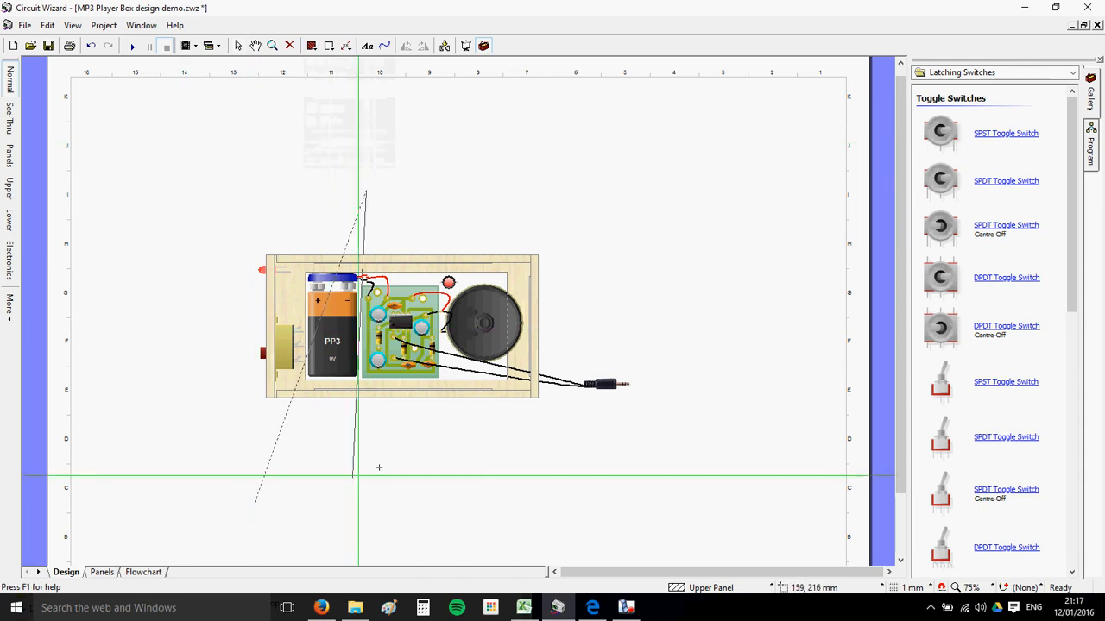
left_click(429, 446)
left_click(493, 510)
left_click(687, 466)
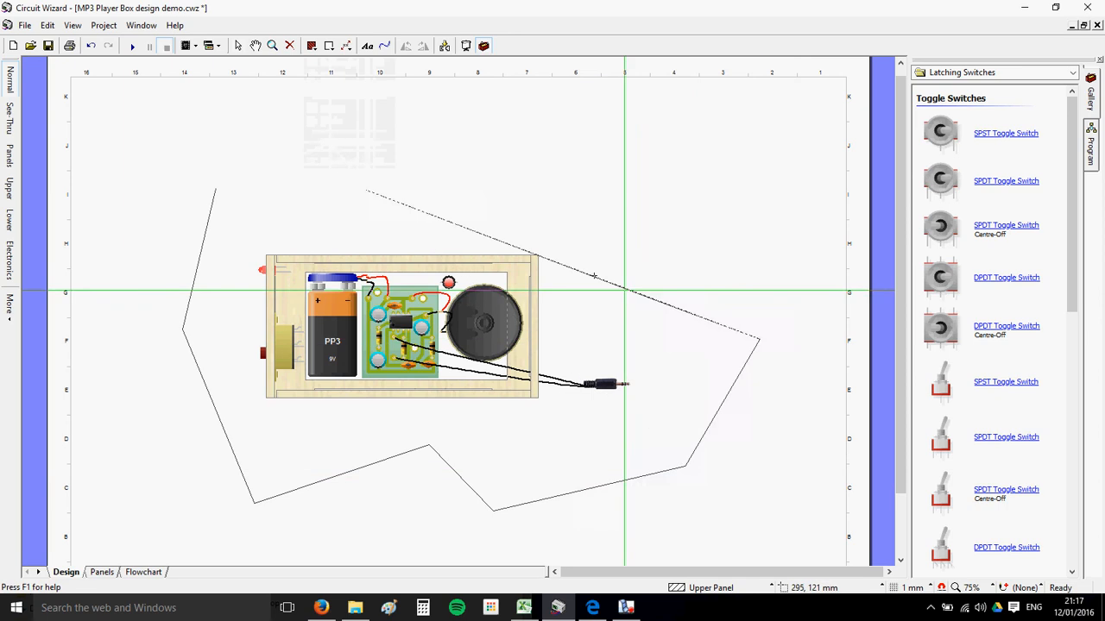
left_click(759, 339)
left_click(591, 268)
left_click(645, 159)
left_click(644, 135)
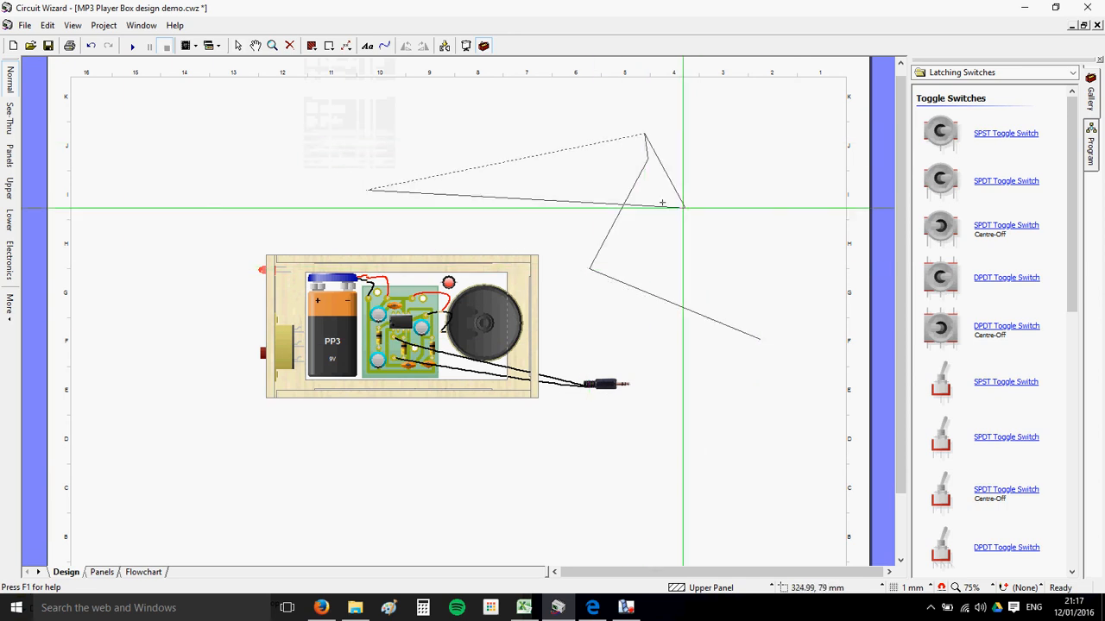
double_click(535, 171)
key("Escape")
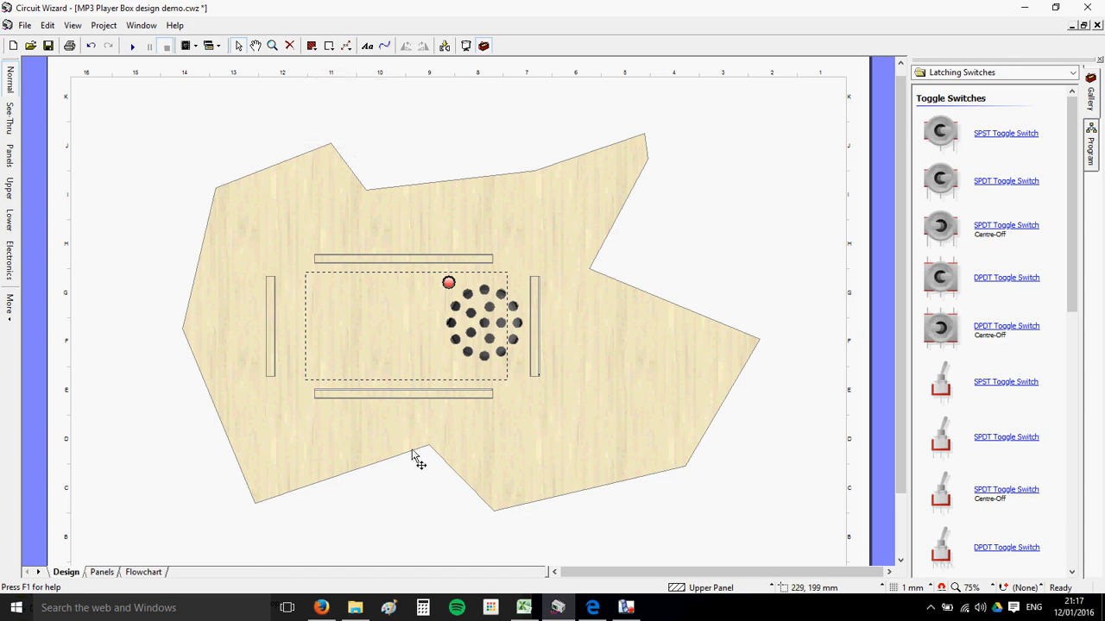
- Separate the design's panels onto a new panels sheet, with side panels 50 mm high and no dimensioning measurements
left_click(445, 46)
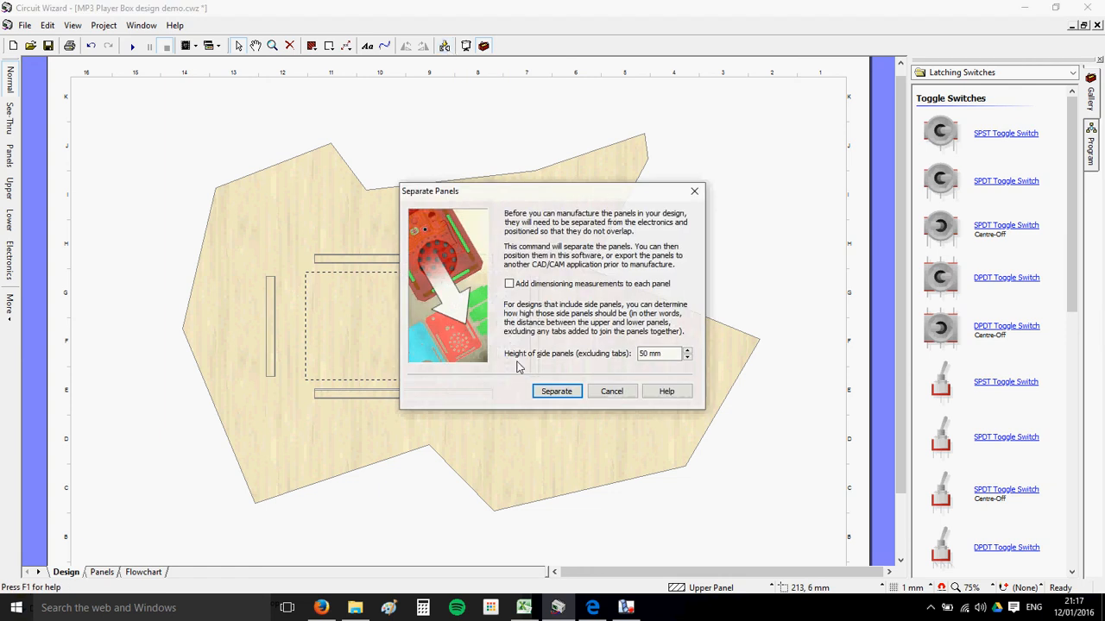
left_click(558, 390)
scroll(602, 341, "down", 2)
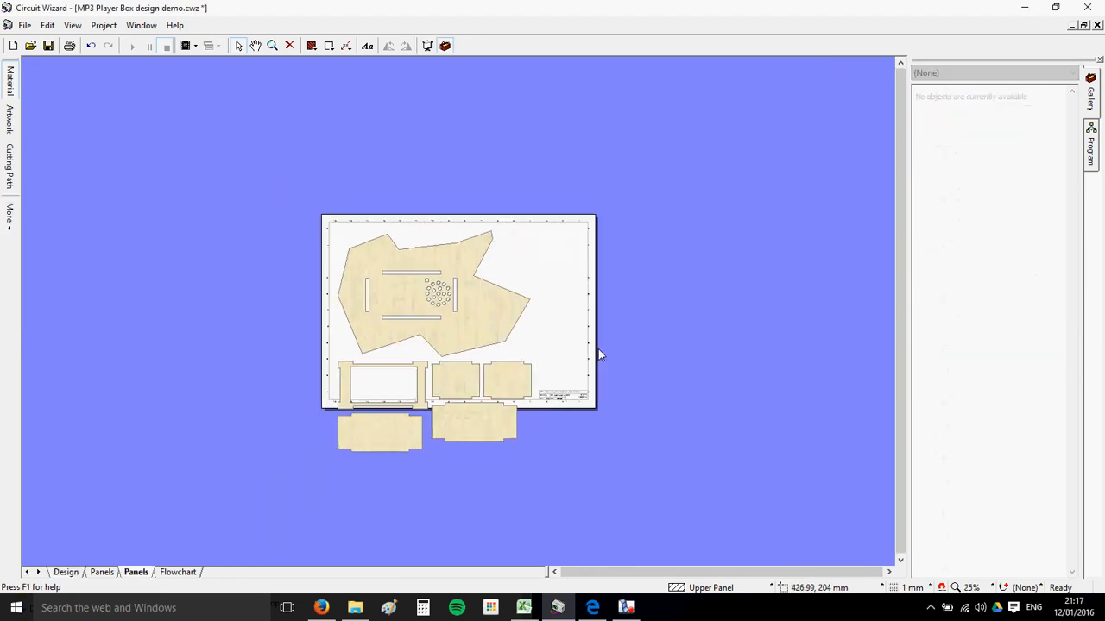
scroll(433, 392, "up", 2)
scroll(491, 469, "down", 1)
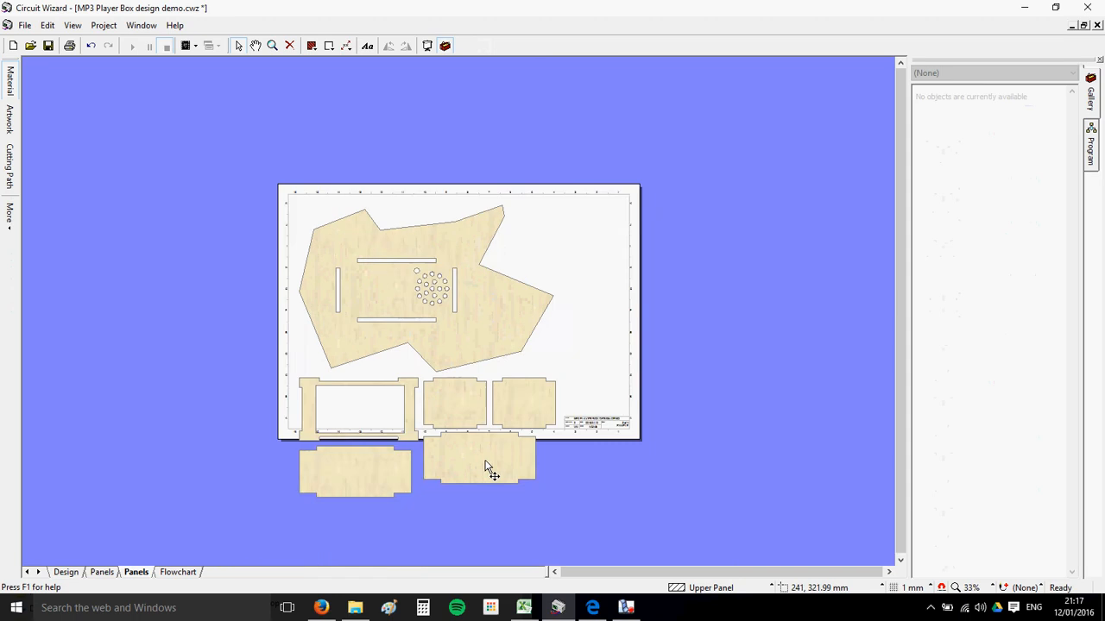
scroll(475, 468, "up", 2)
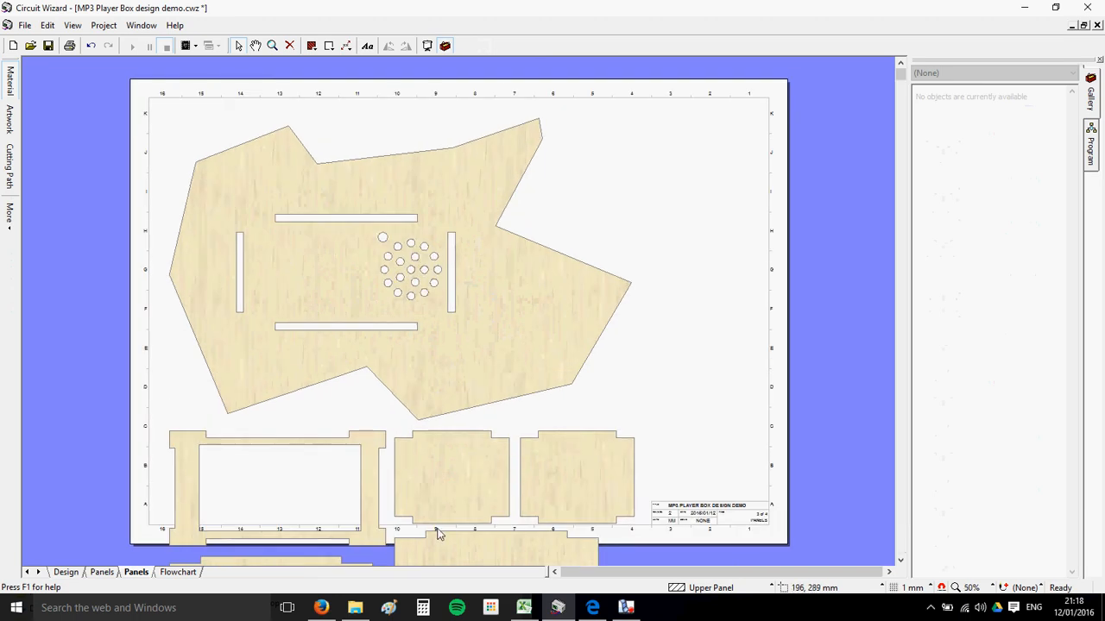
scroll(431, 526, "down", 1)
- Examine the holes and slot added to the side panel on the first panels sheet and compare them with the newly separated sheet
left_click(99, 574)
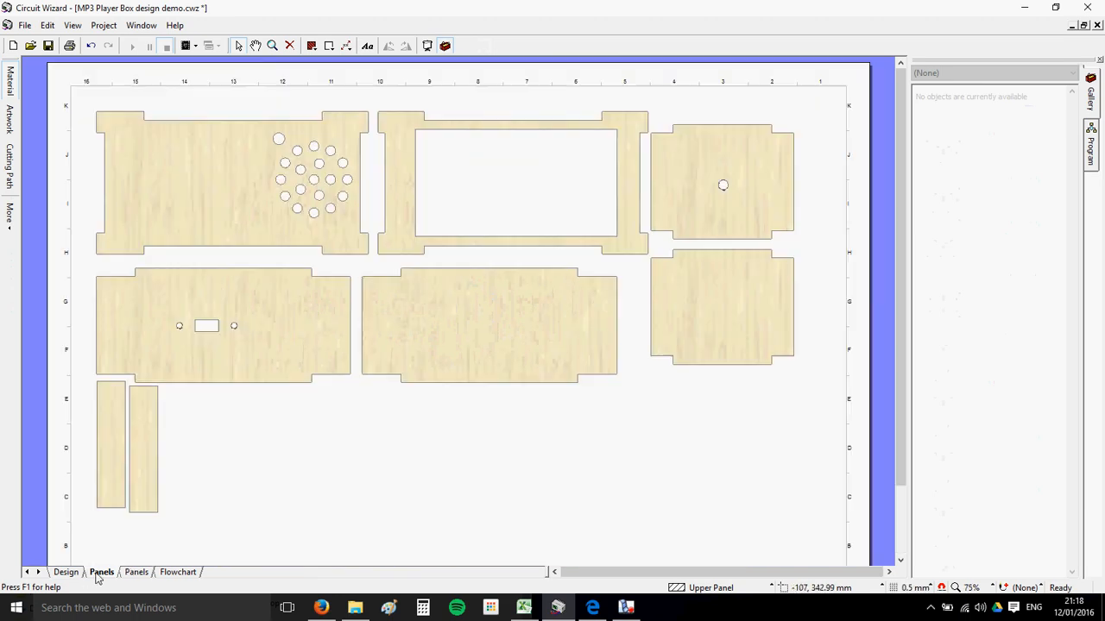
left_click(179, 326)
left_click(234, 333, "shift")
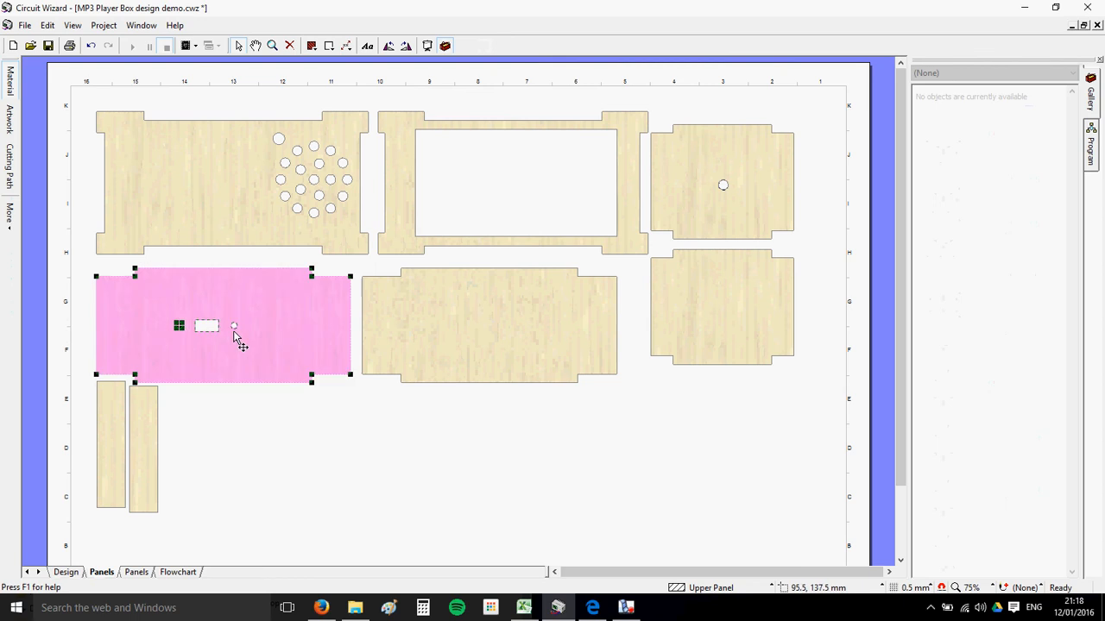
left_click(204, 430)
left_click(138, 574)
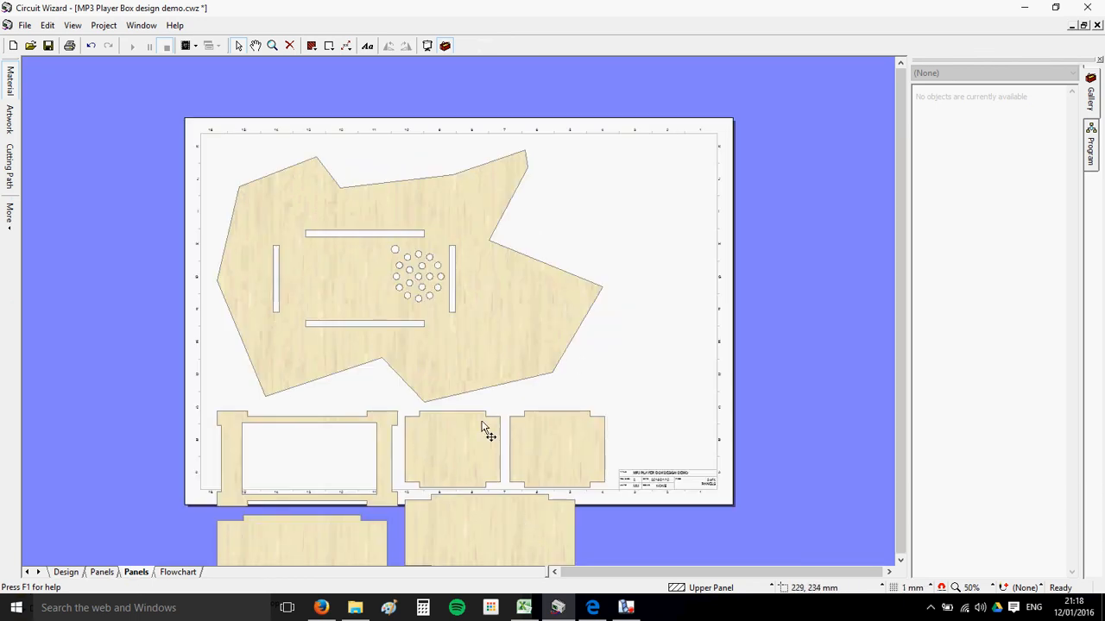
- Delete the irregular polygon panel covering the box assembly on the design sheet
left_click(66, 572)
left_click(640, 330)
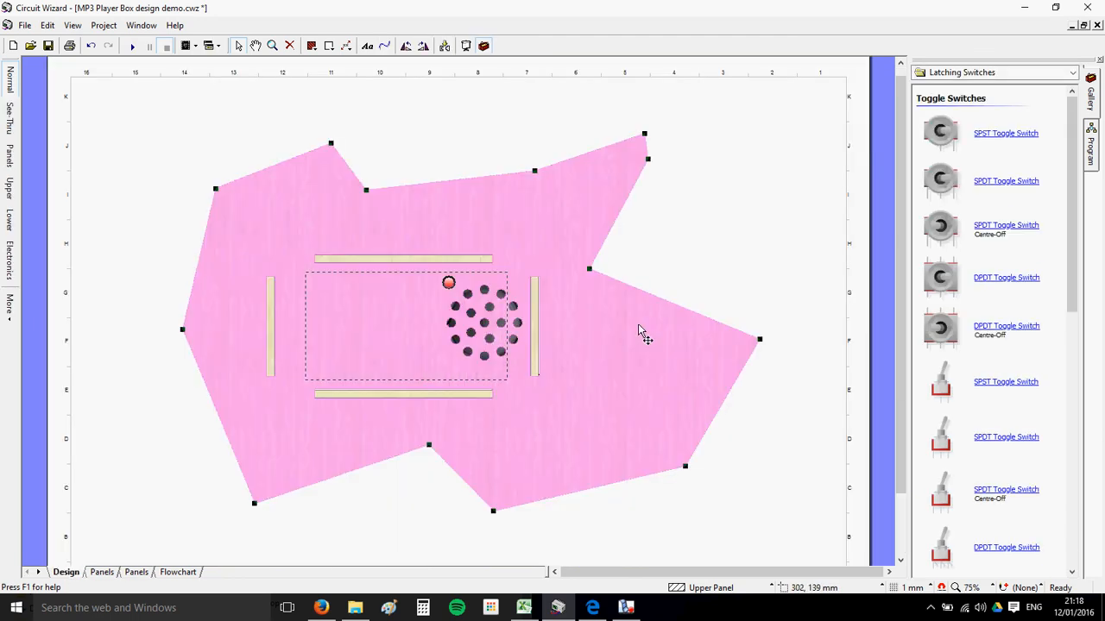
key("Delete")
scroll(624, 262, "down", 1)
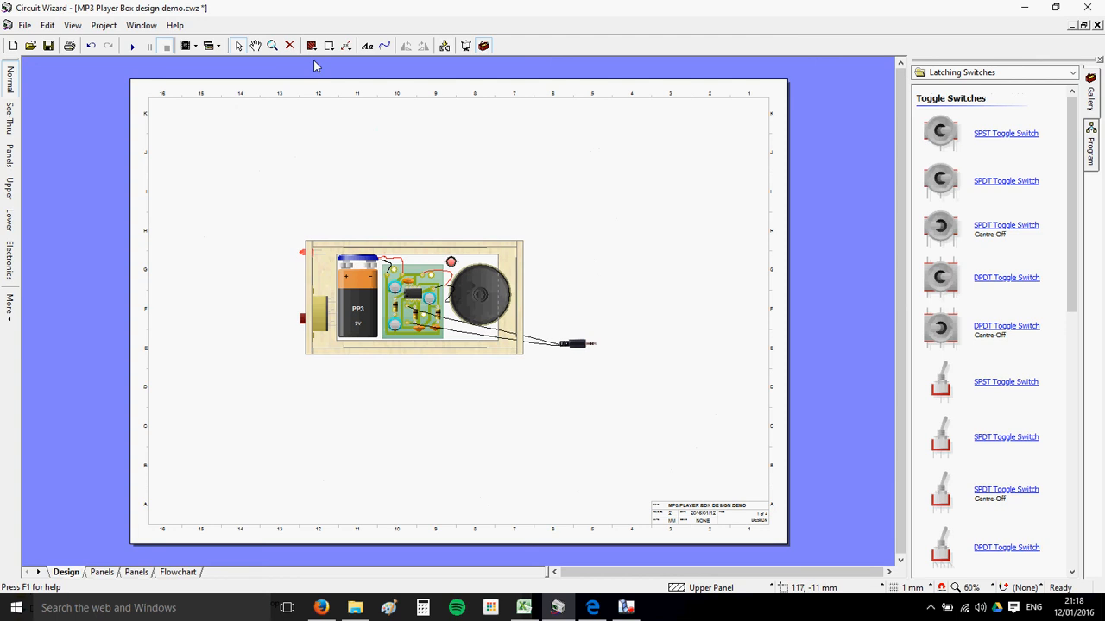
- Draw a circular flat panel in the empty area to the upper right of the box assembly
left_click(313, 48)
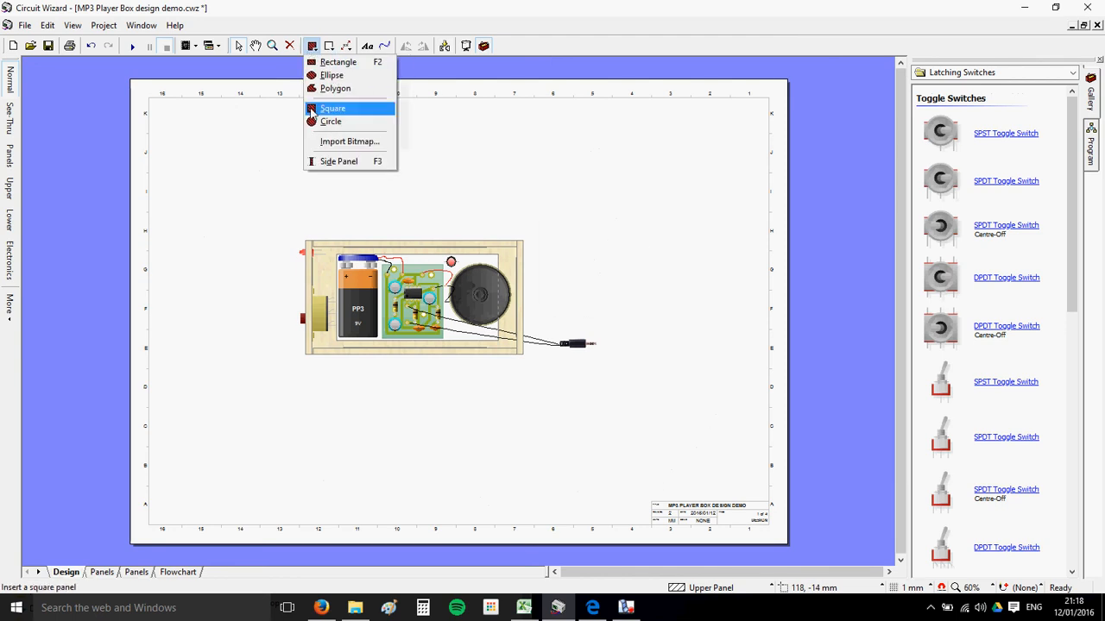
left_click(328, 122)
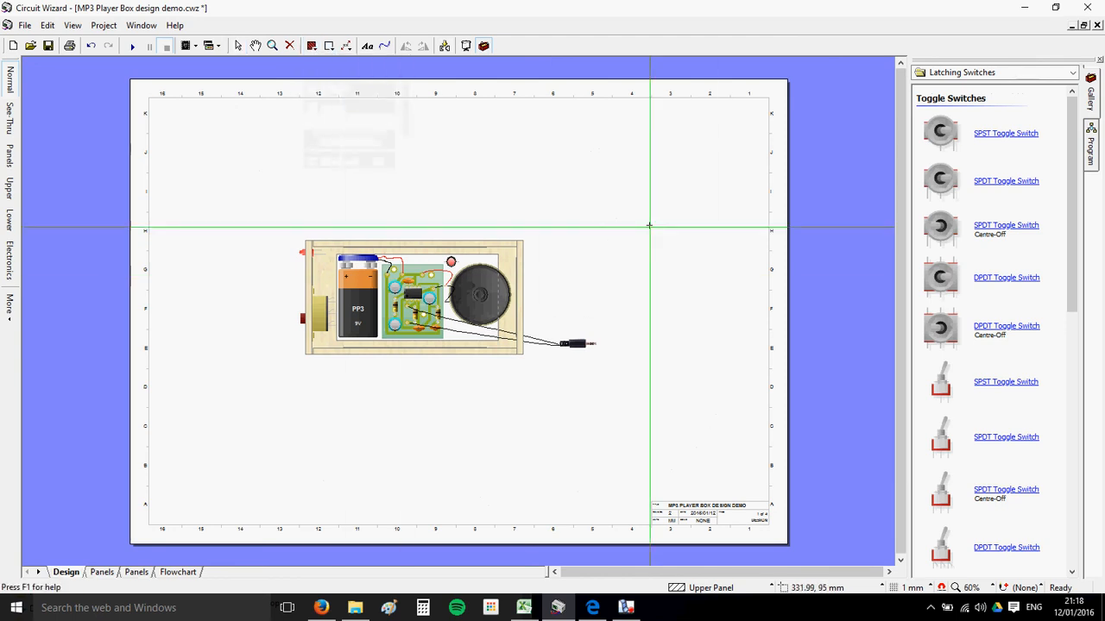
mouse_move(642, 224)
left_mouse_down()
mouse_move(716, 236)
mouse_move(700, 237)
left_mouse_up()
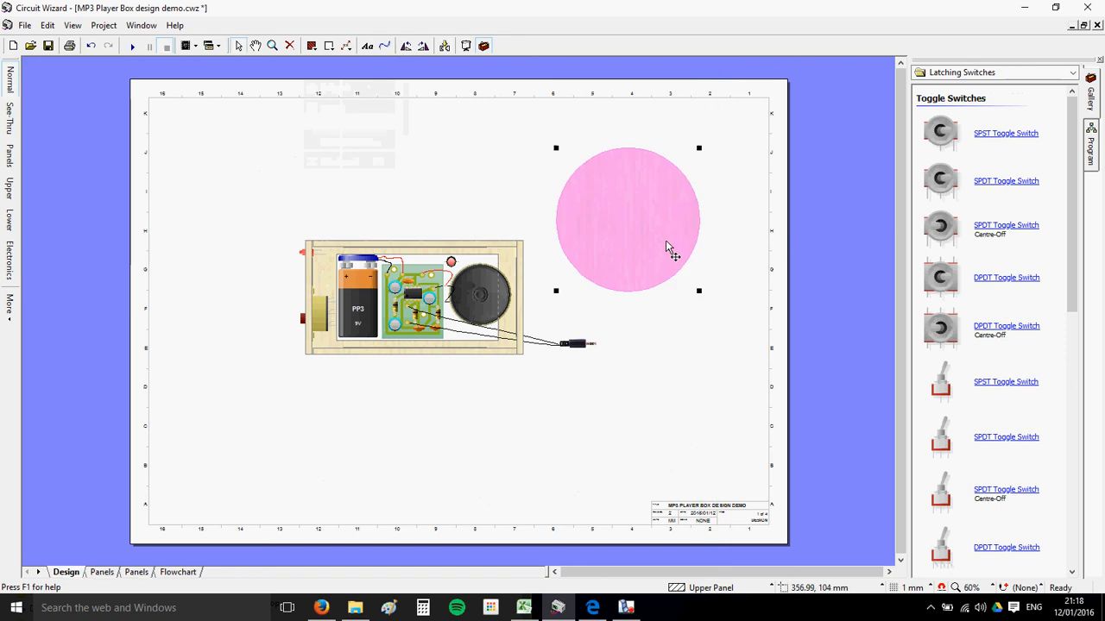
- Draw an upright rectangular flat panel directly below the circular panel, overlapping its lower edge
left_click(311, 51)
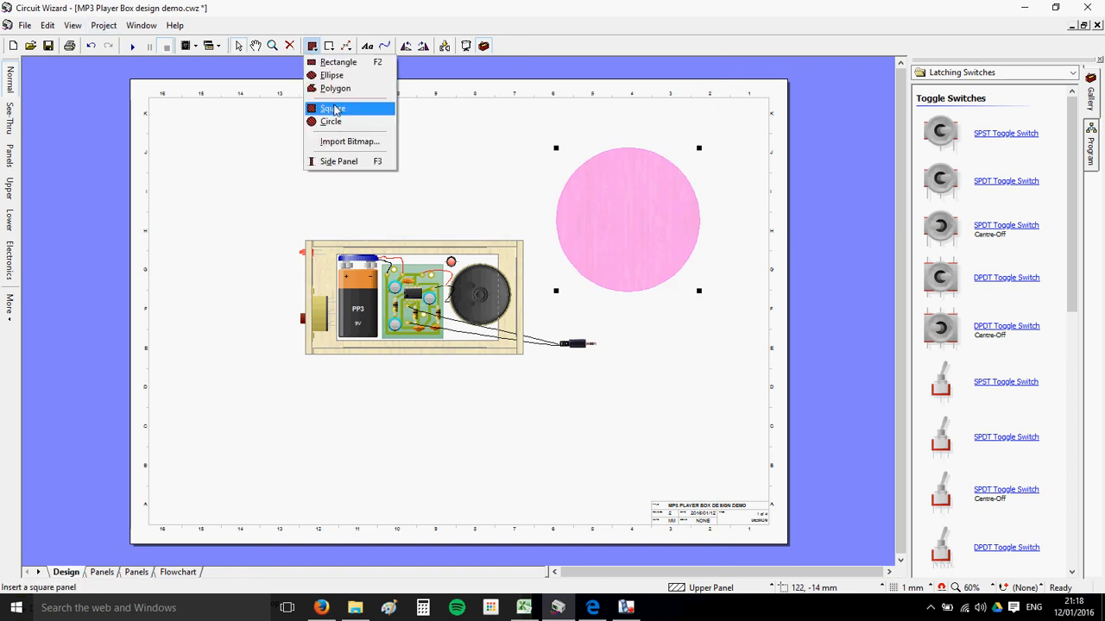
left_click(336, 62)
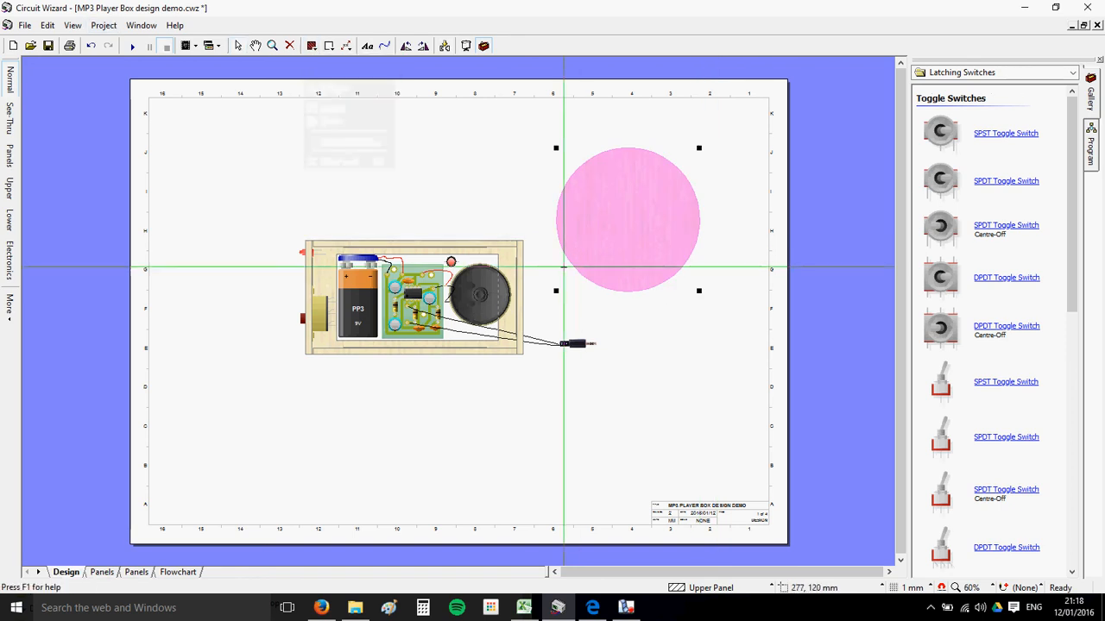
left_click_drag(564, 267, 690, 437)
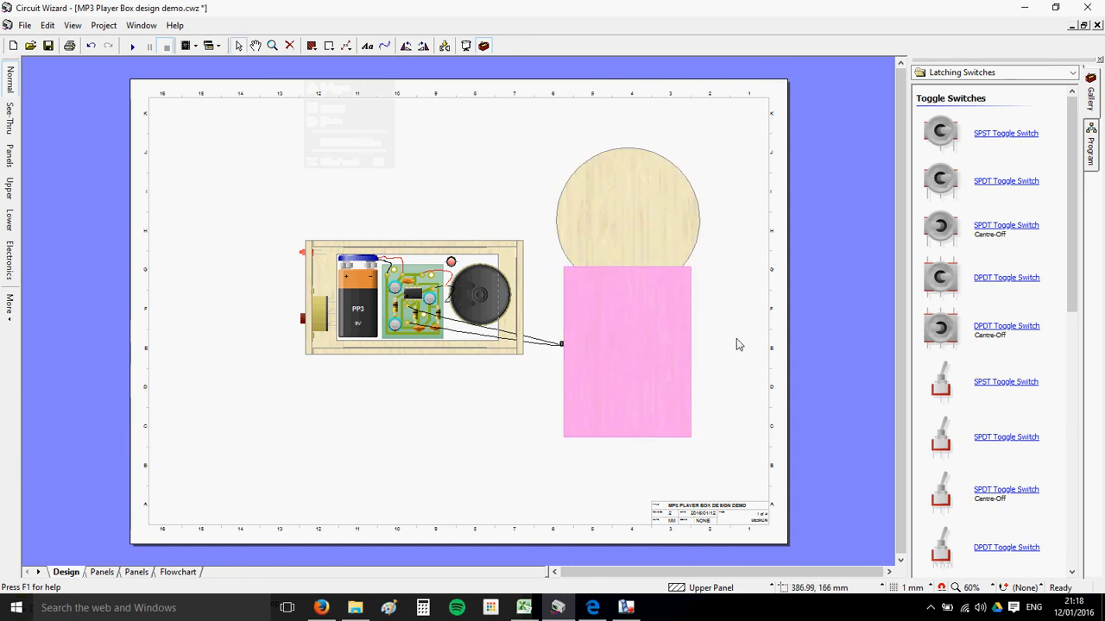
left_click(737, 339)
left_click(661, 275)
left_click(665, 259)
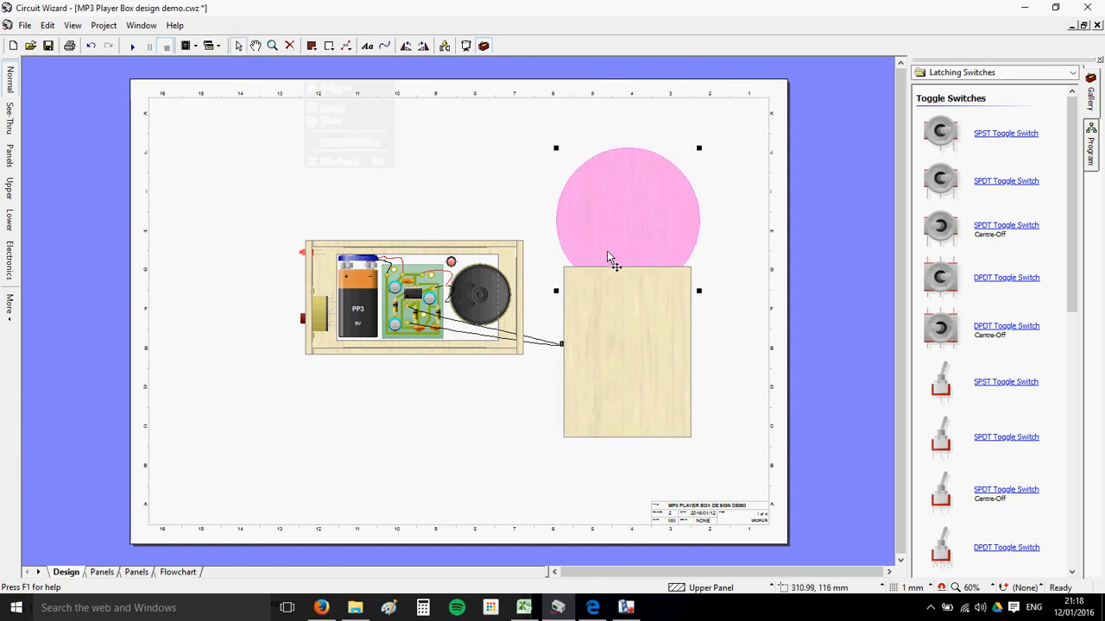
left_click(312, 45)
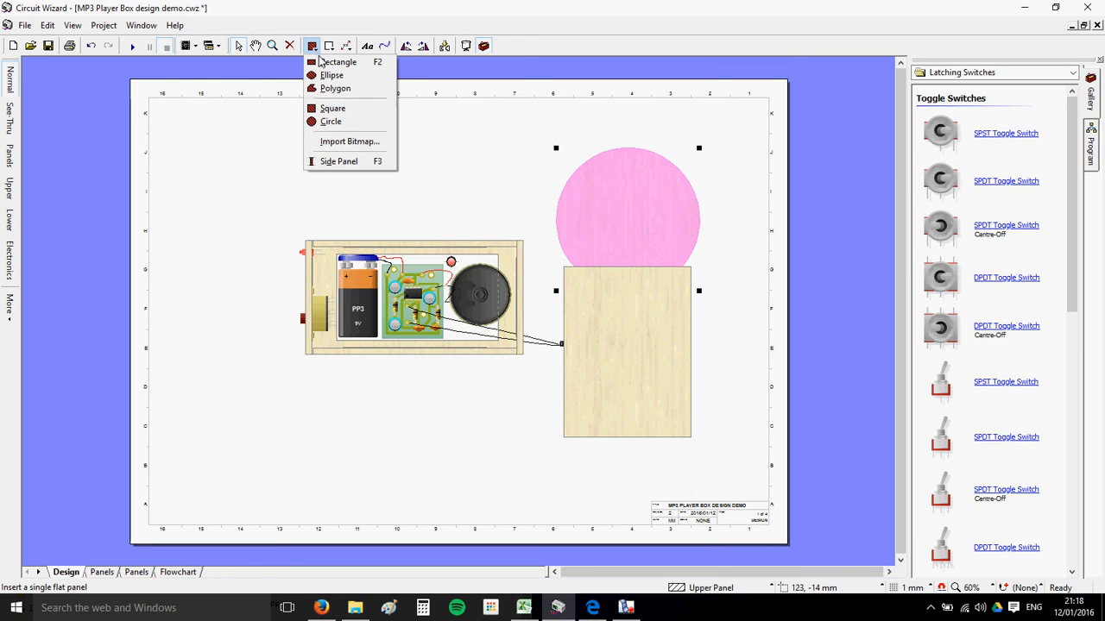
mouse_move(327, 49)
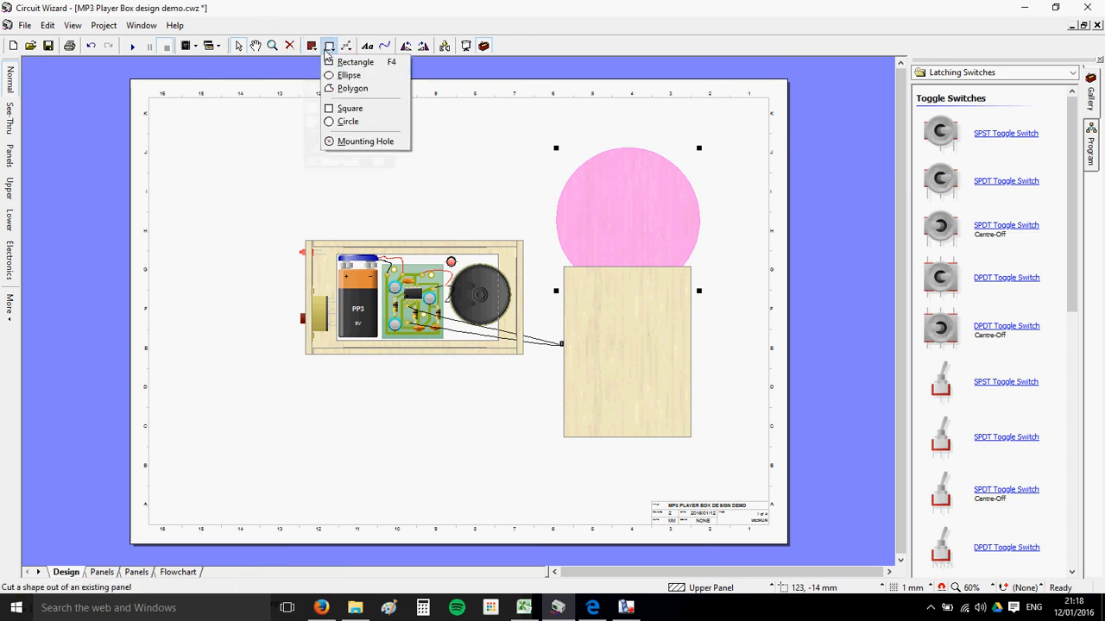
left_click(672, 292, "shift")
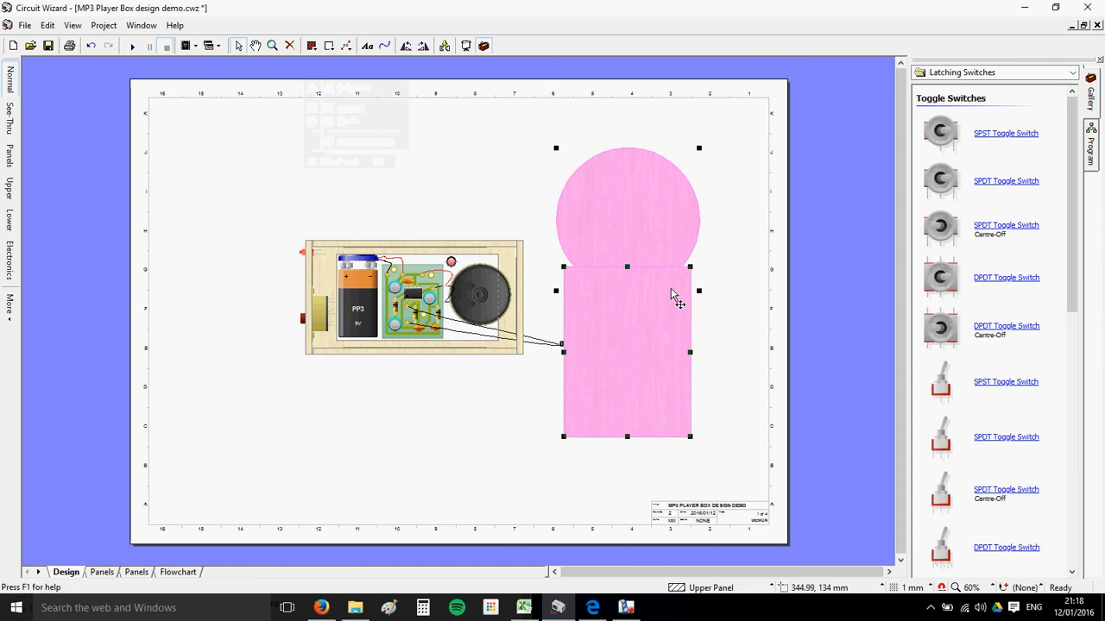
right_click(672, 295)
left_click(717, 431)
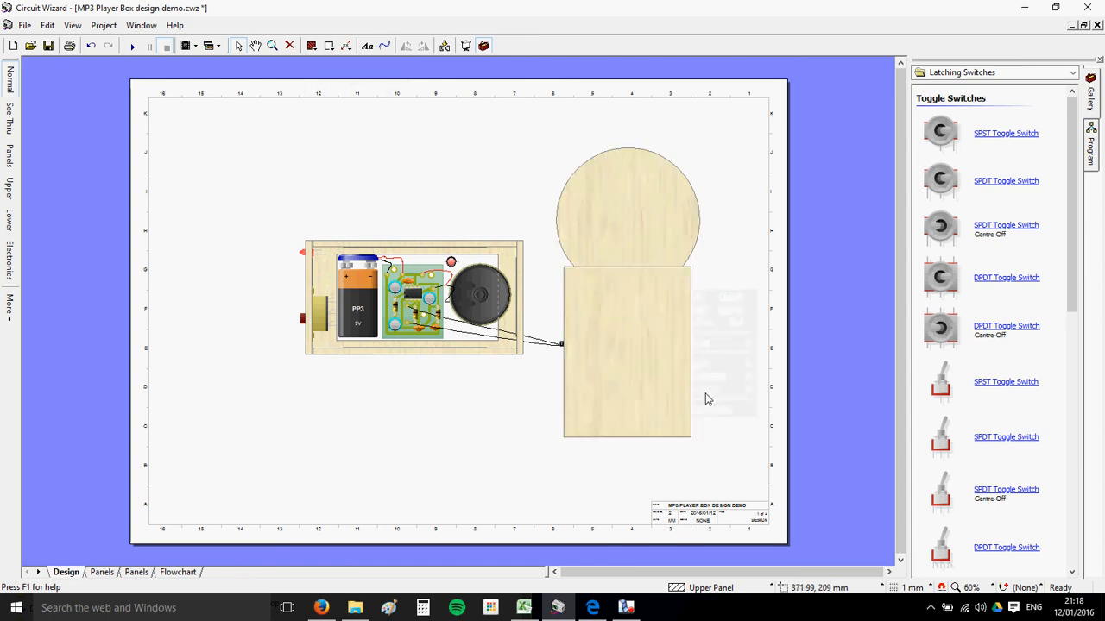
left_click(651, 318)
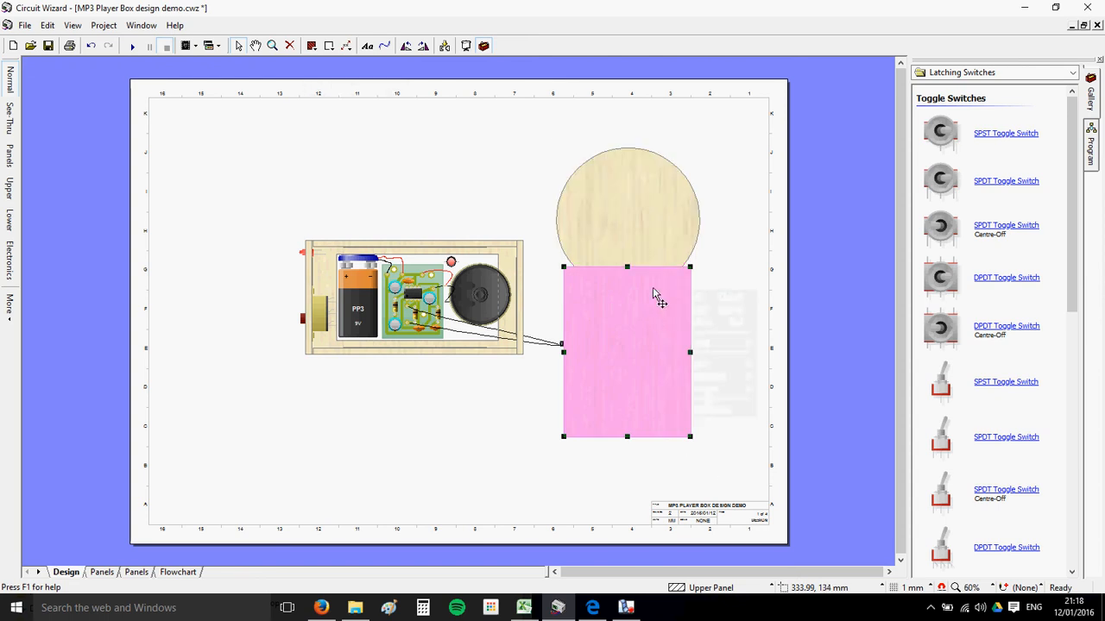
double_click(654, 290)
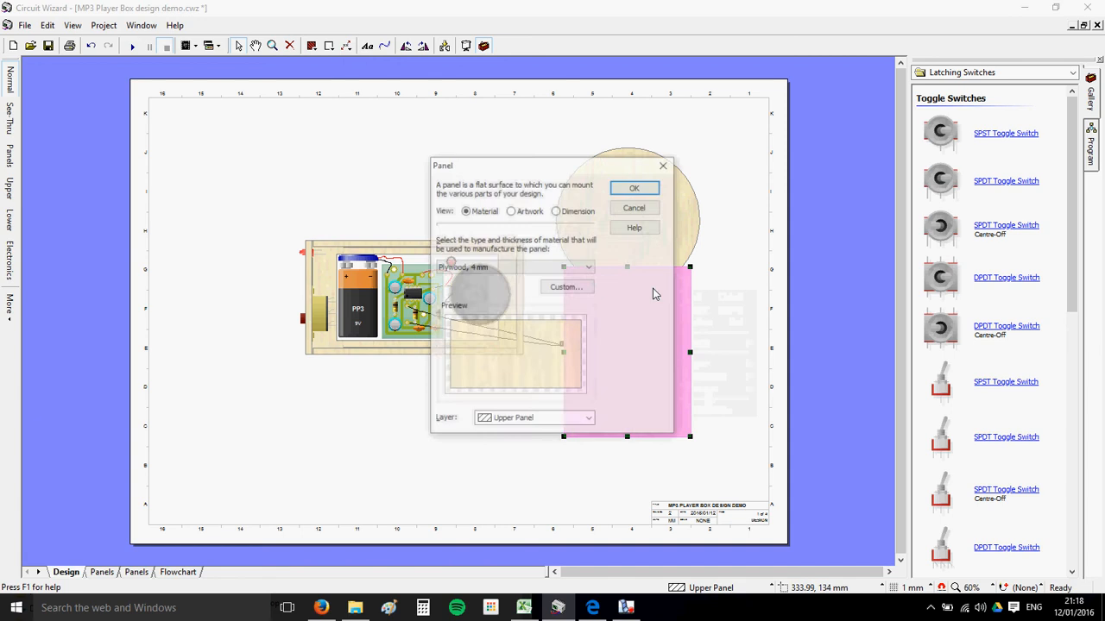
left_click(634, 207)
left_click(668, 221)
left_click(660, 340)
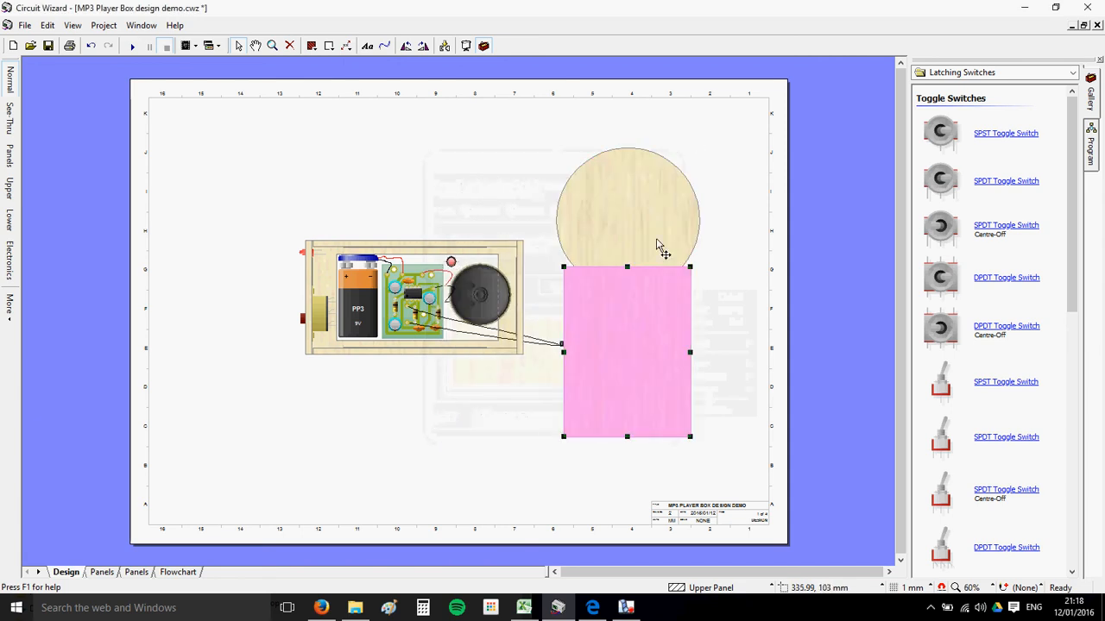
left_click(674, 259)
left_click(663, 334)
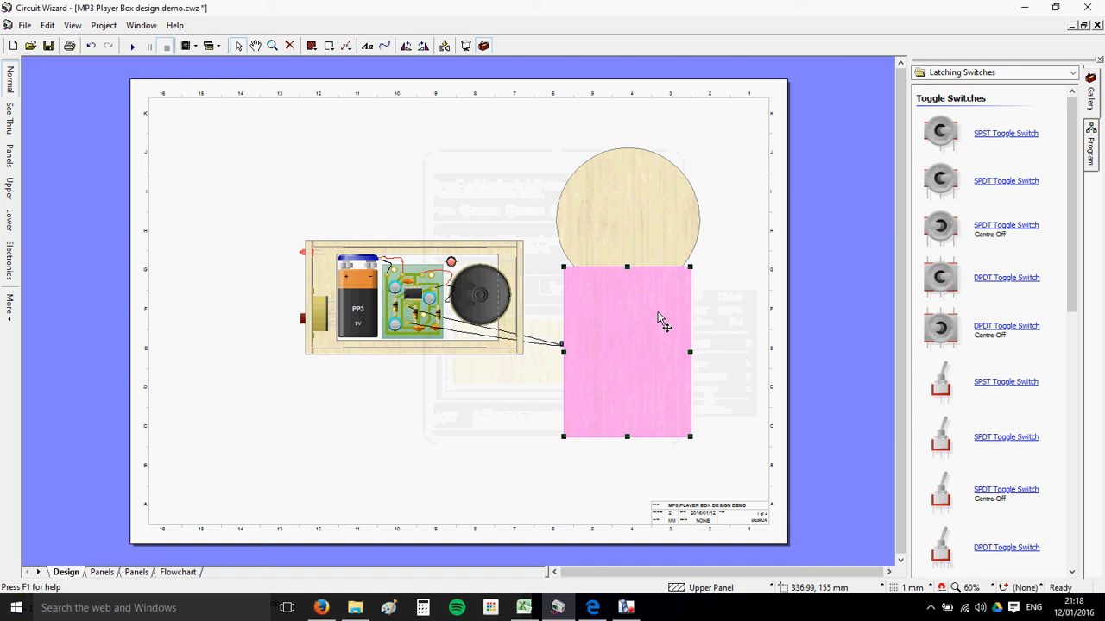
left_click(329, 48)
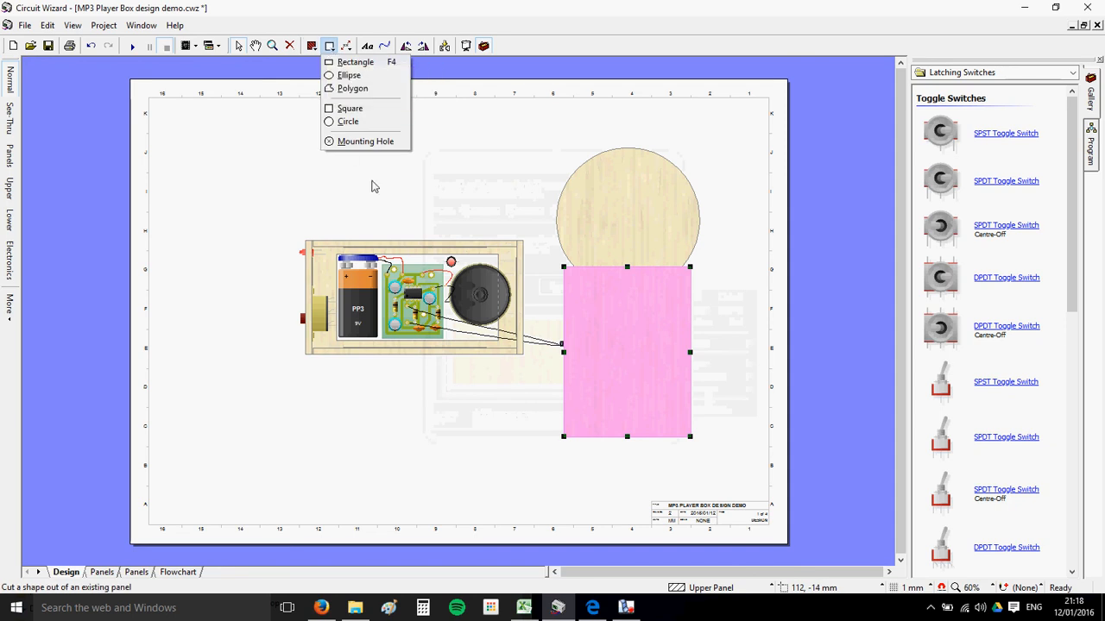
mouse_move(314, 50)
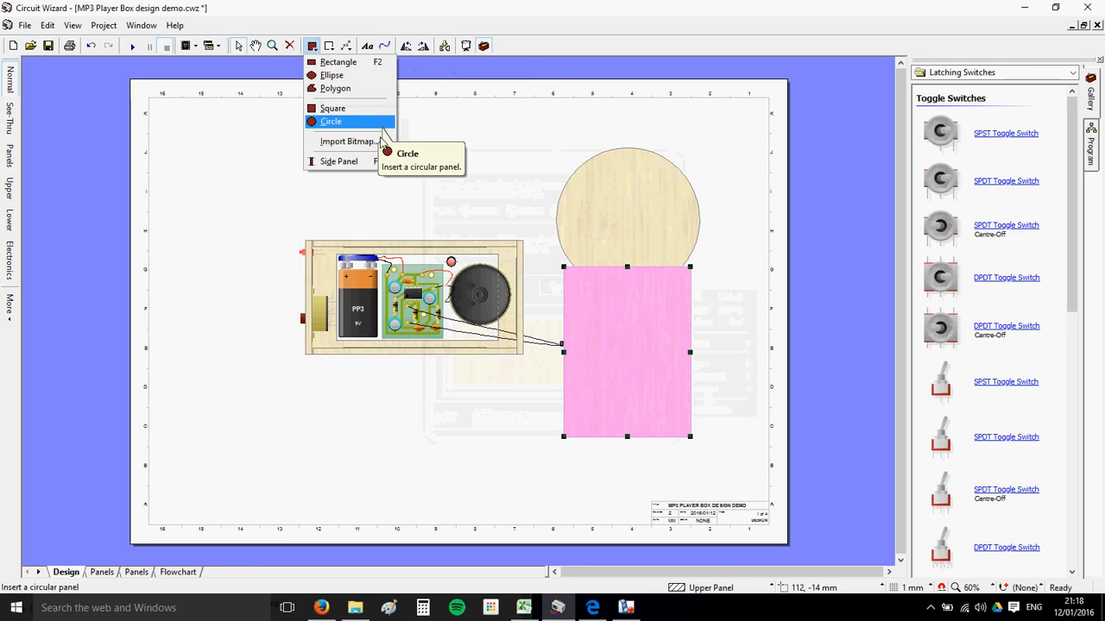
- Move the rectangular panel up and to the right so it covers more of the circular panel's lower right part
left_click(702, 314)
left_click(657, 342)
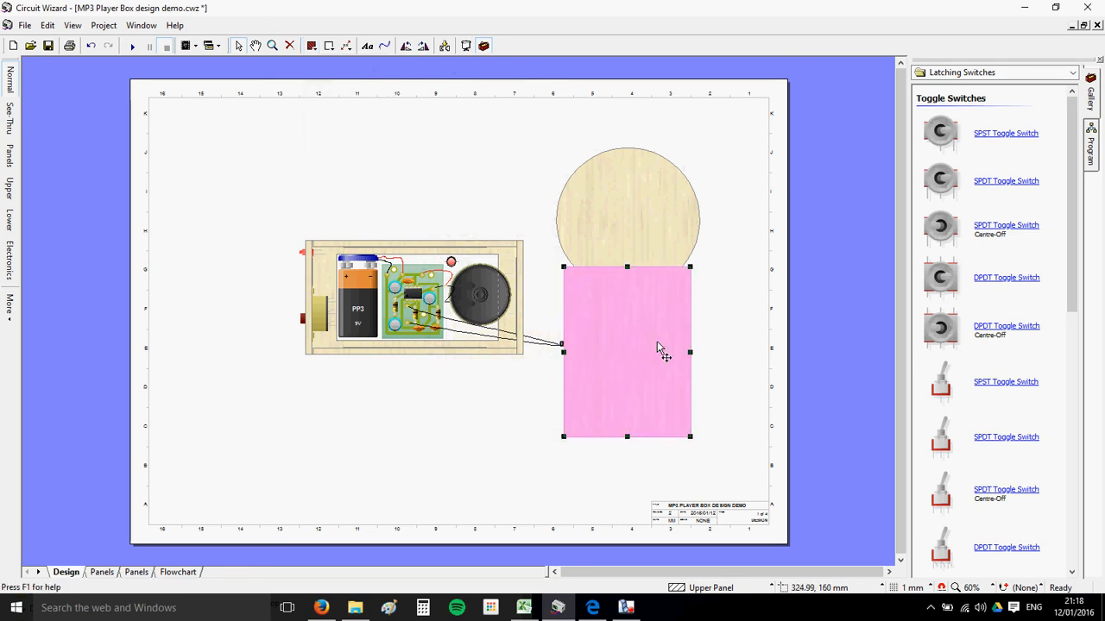
left_click_drag(656, 340, 691, 302)
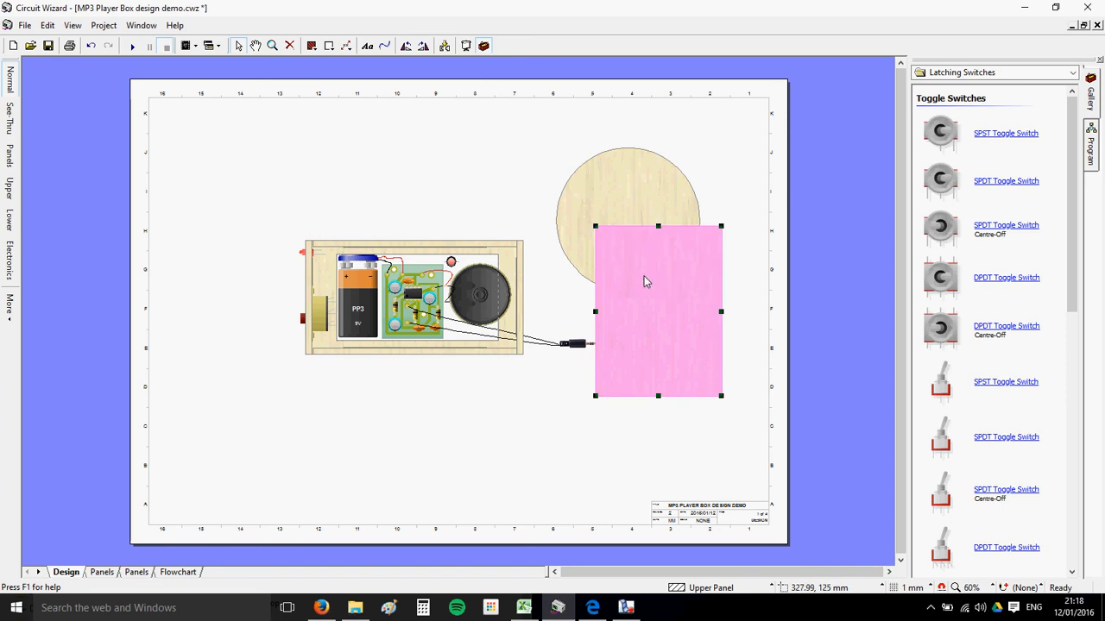
right_click(647, 278)
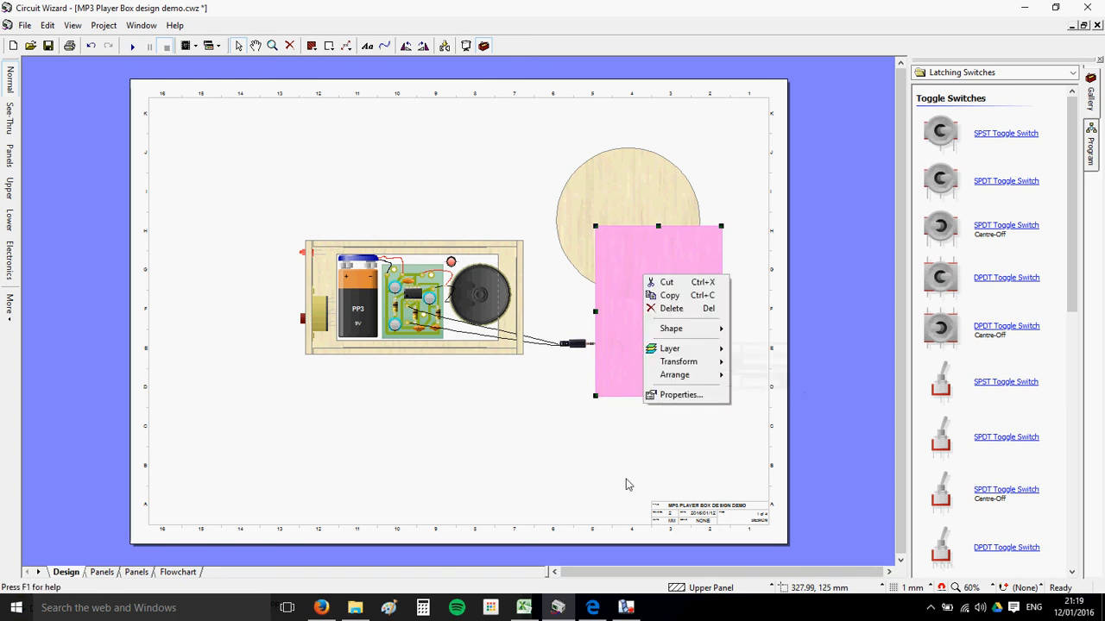
left_click(626, 608)
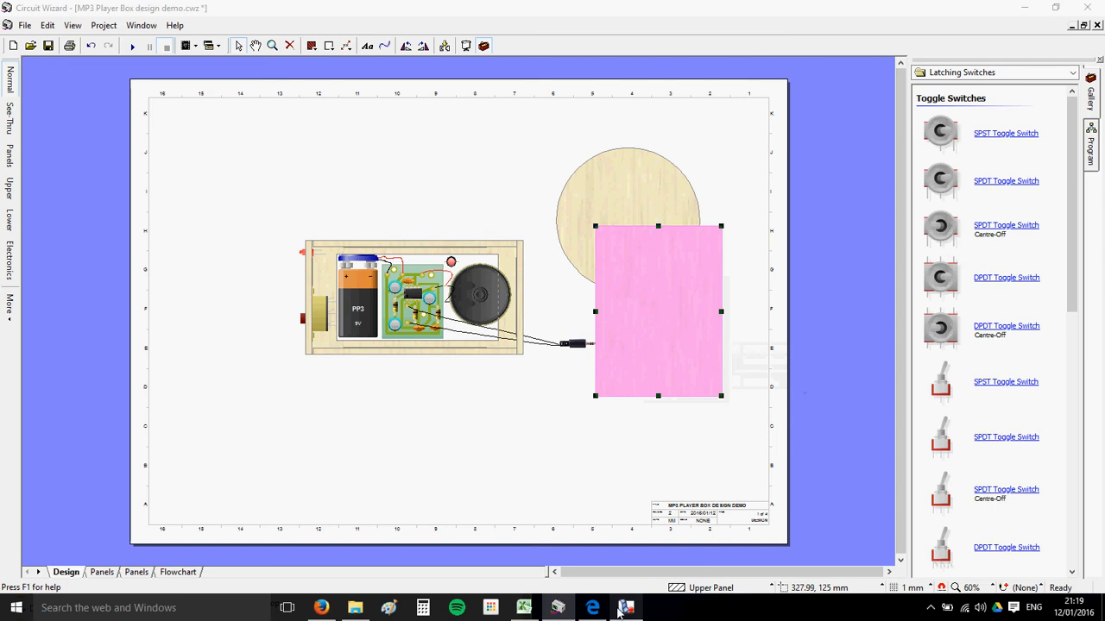
left_click(974, 575)
left_click(913, 578)
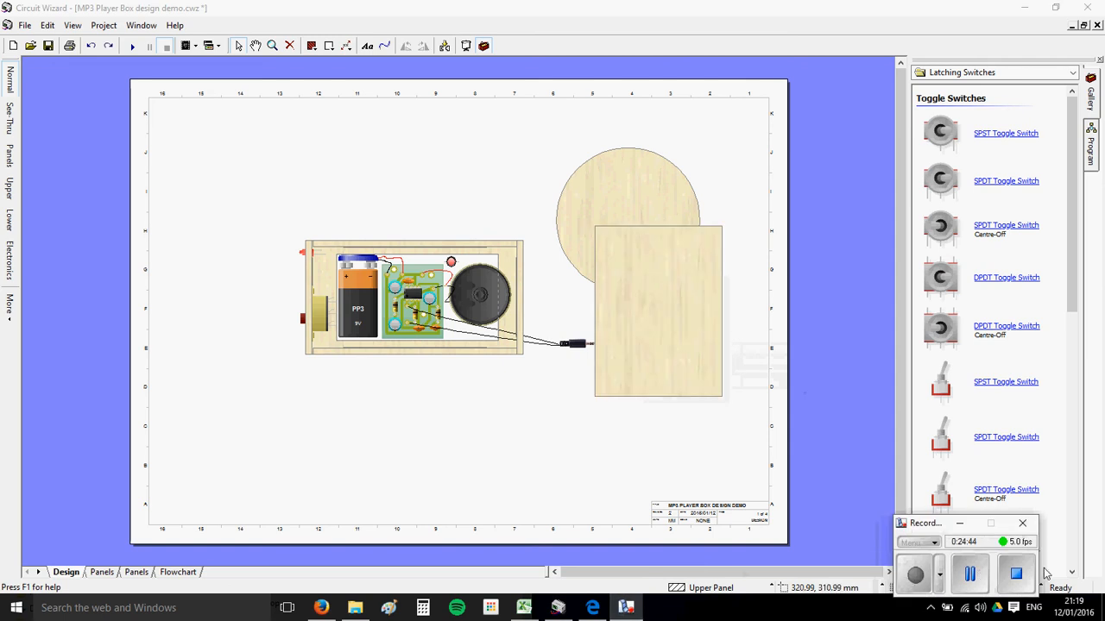
left_click(788, 441)
scroll(727, 235, "up", 1)
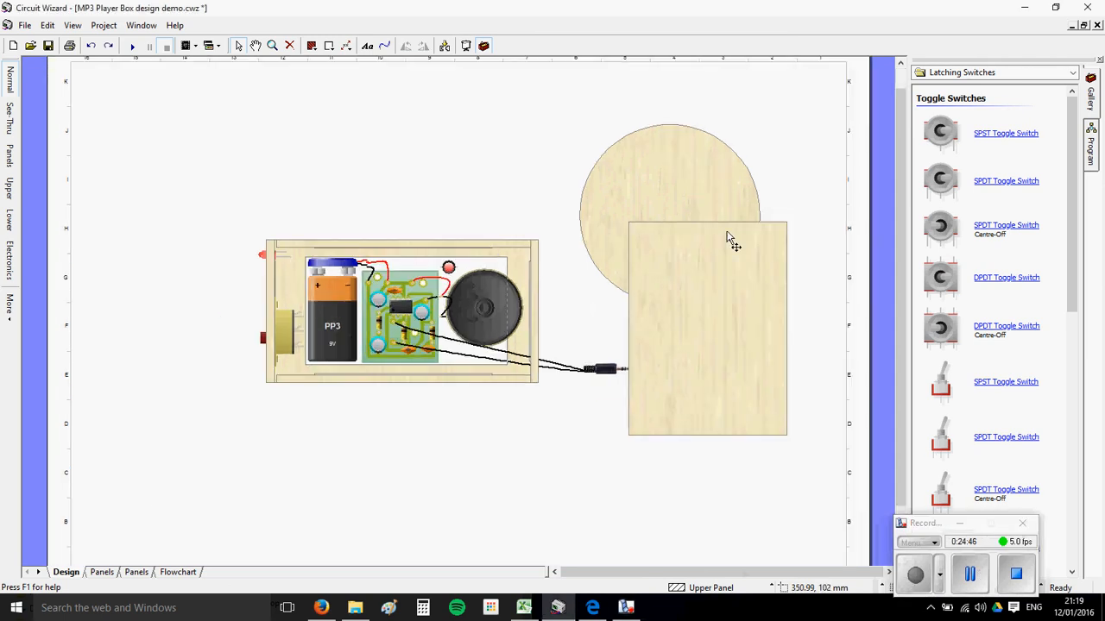
- Move the circular panel to the free area above and left of the box assembly and flatten its shape into editable points
left_click(744, 178)
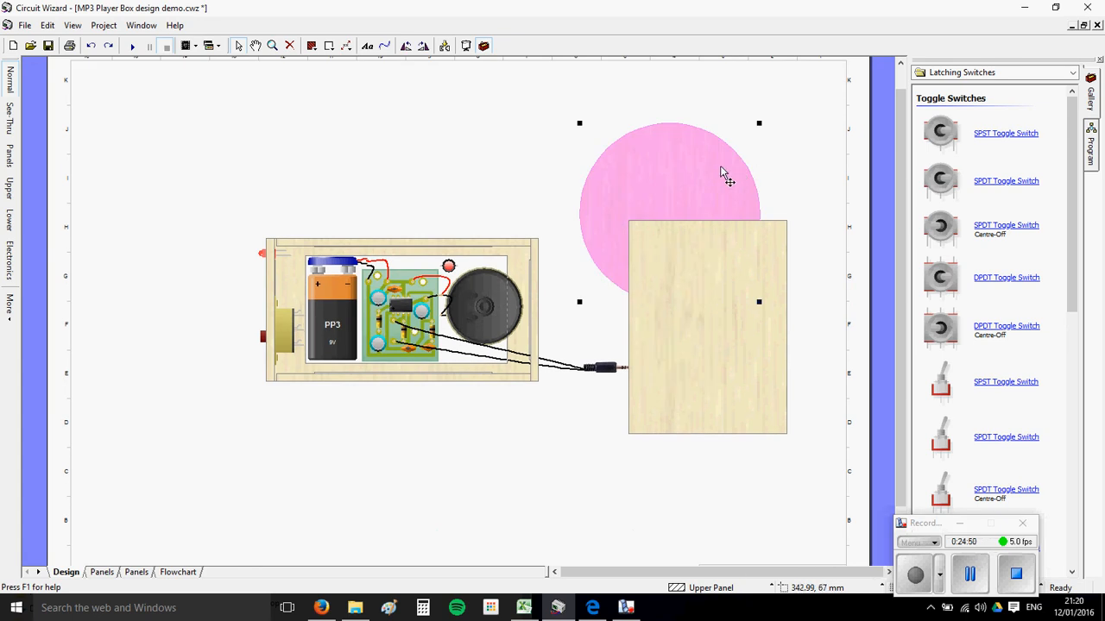
left_click_drag(613, 147, 226, 122)
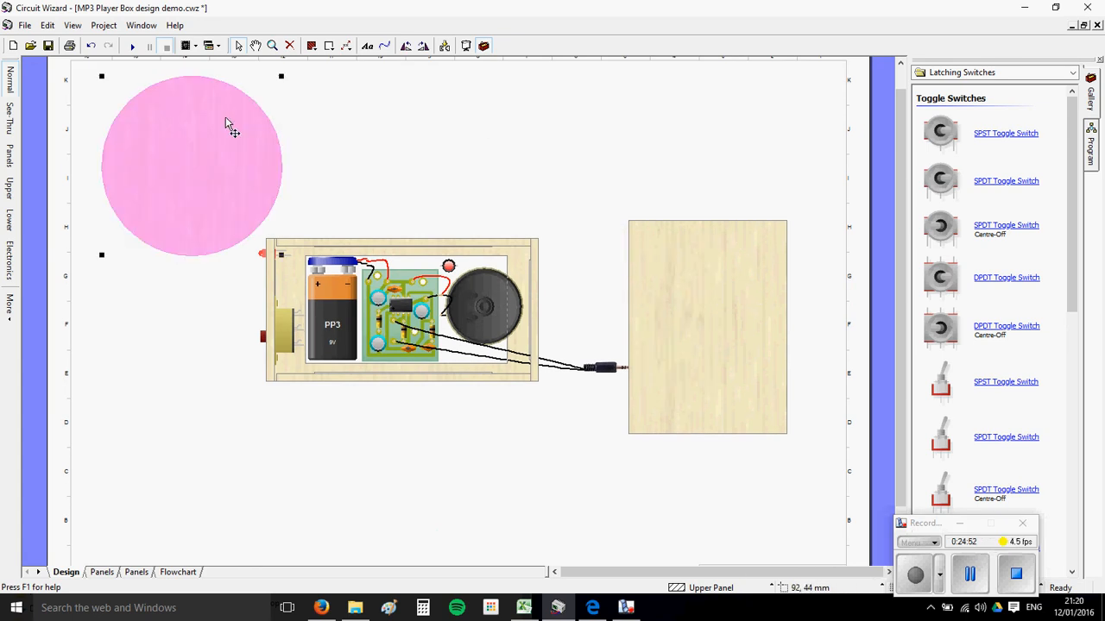
scroll(197, 142, "up", 1)
scroll(207, 149, "down", 1)
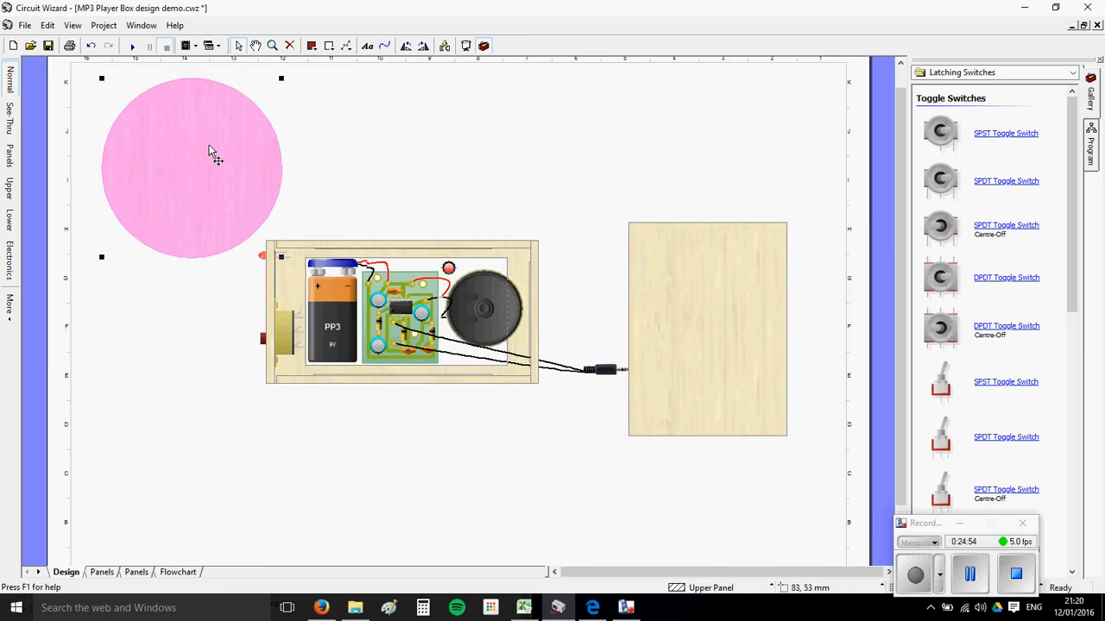
right_click(209, 149)
mouse_move(242, 205)
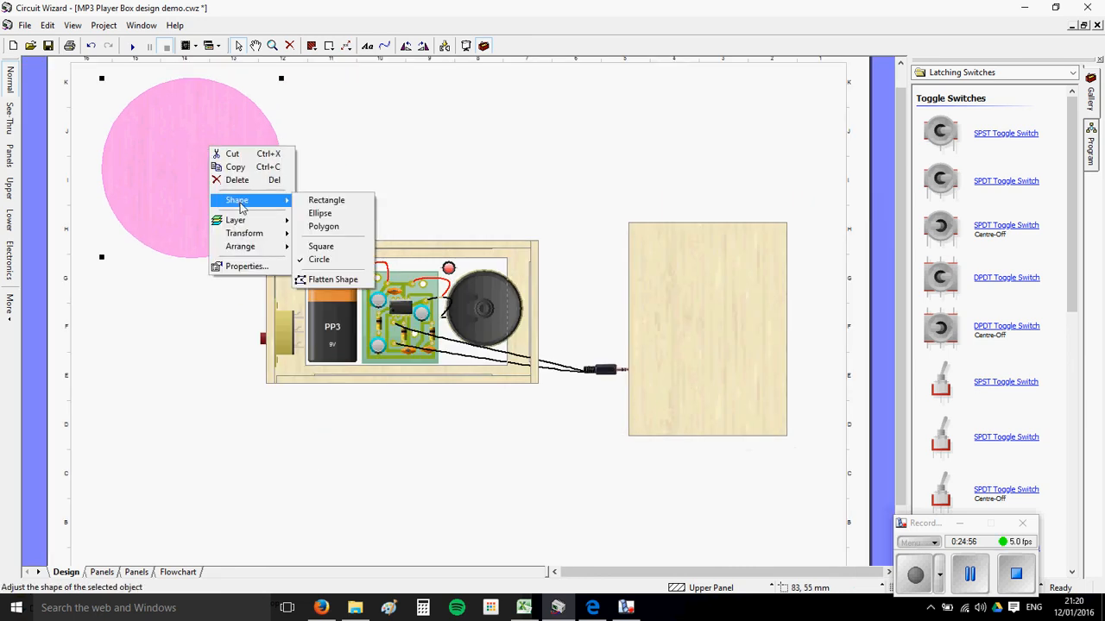
left_click(323, 280)
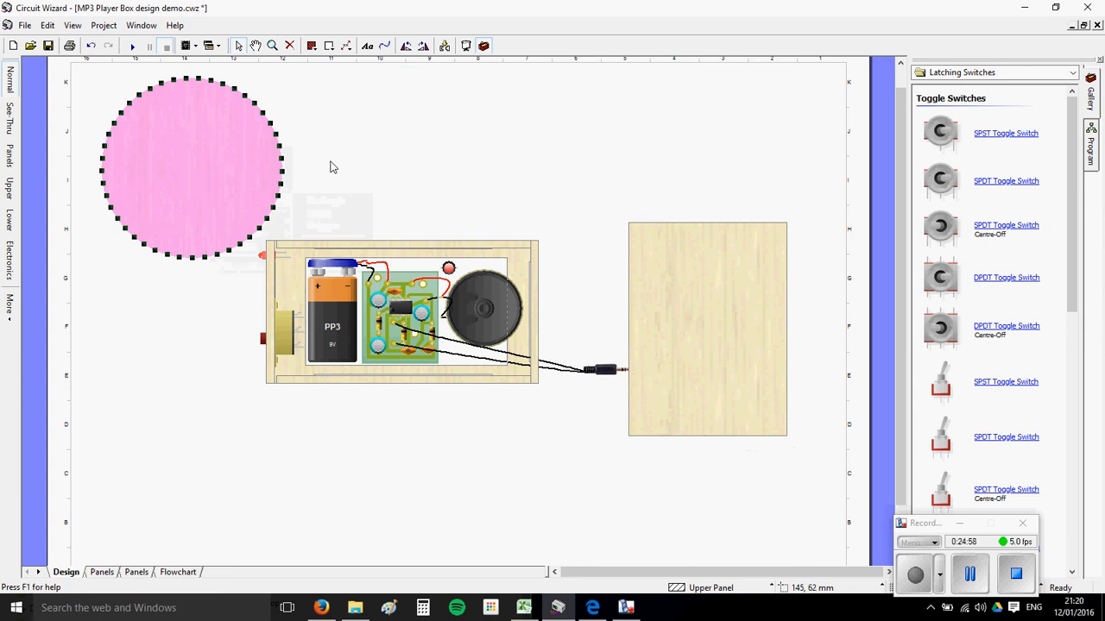
- Pull four points on the flattened circle's right edge outward to form pointed spikes
left_click_drag(270, 122, 321, 148)
left_click_drag(277, 195, 303, 214)
left_click(399, 219)
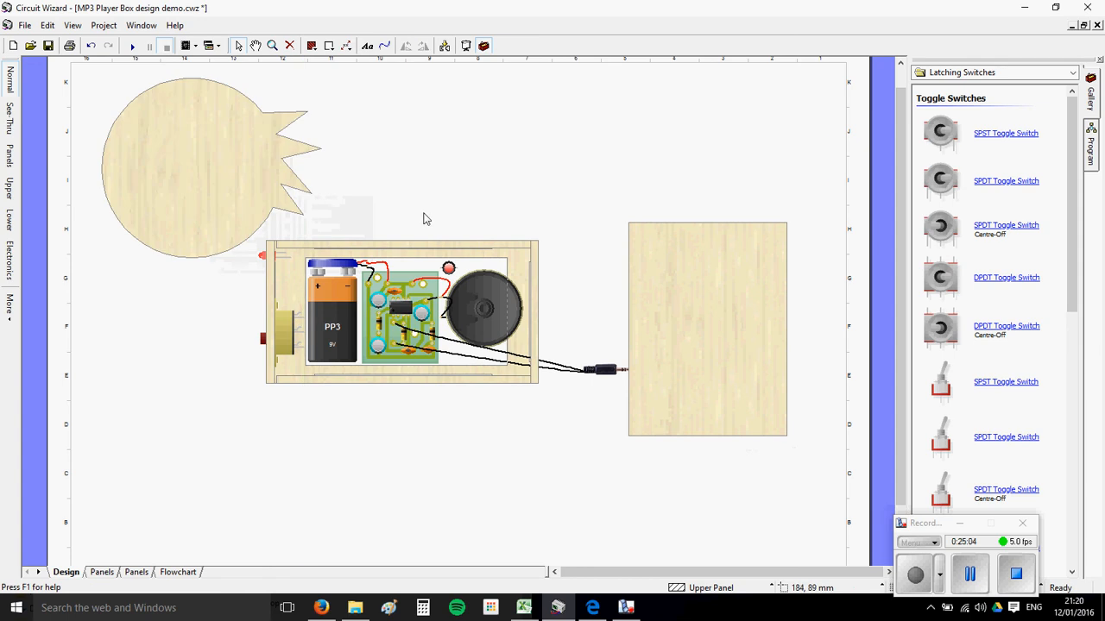
- Move the spiked panel onto the upper edge of the rectangular panel and pull a point near its top outward into another spike
left_click_drag(215, 180, 696, 188)
left_click_drag(713, 91, 729, 77)
left_click(792, 237)
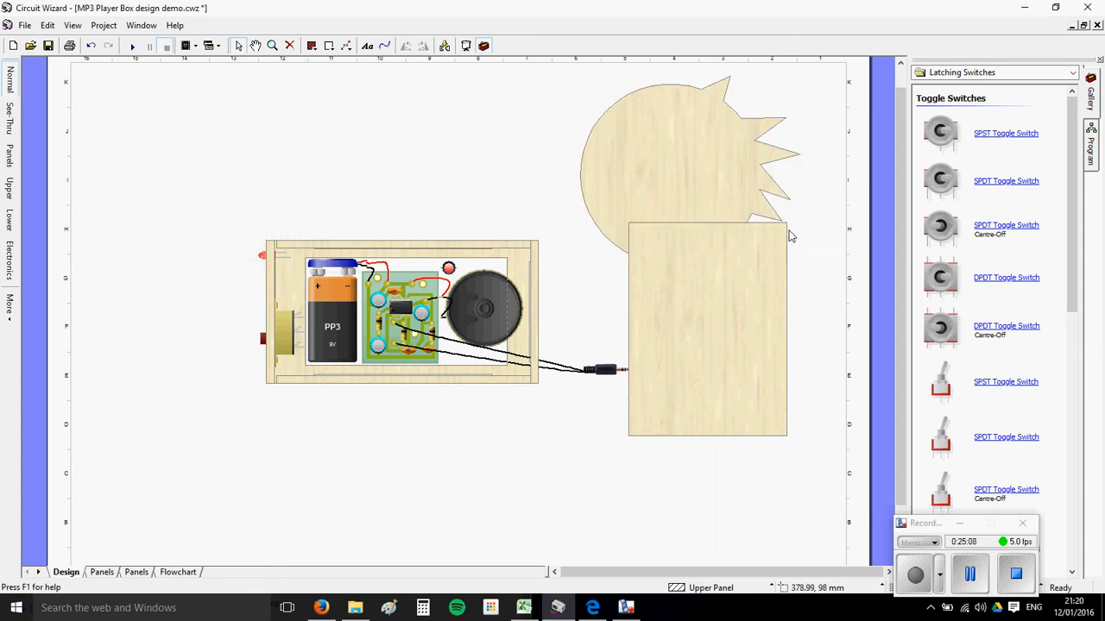
- Join the spiked panel and the rectangular panel into a single combined shape with the Add transform
left_click(705, 198)
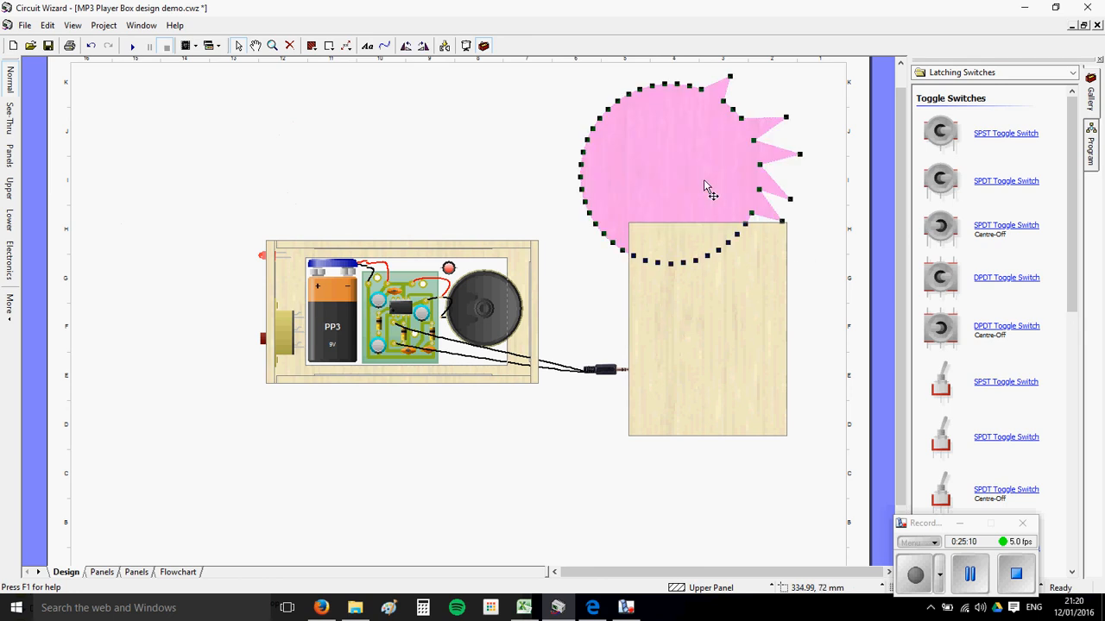
left_click(757, 318, "shift")
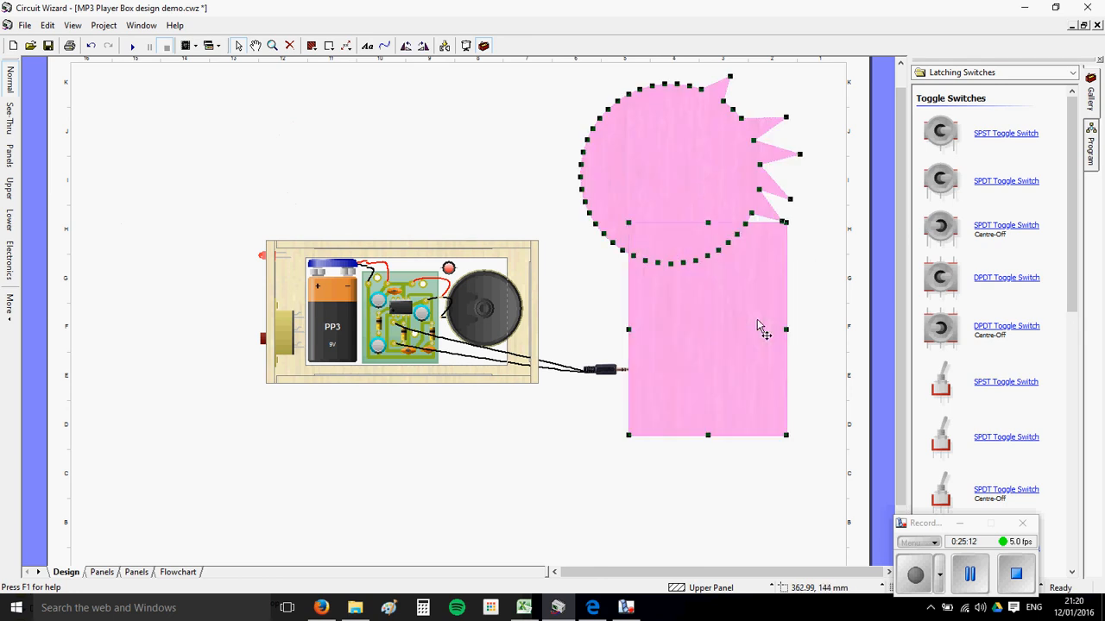
right_click(731, 293)
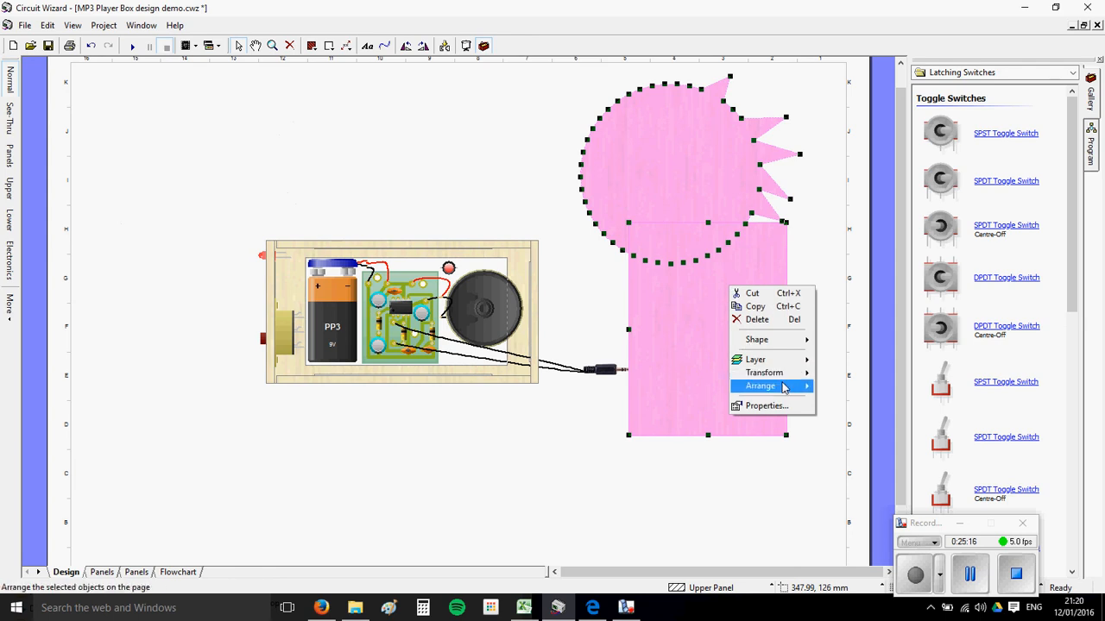
mouse_move(786, 377)
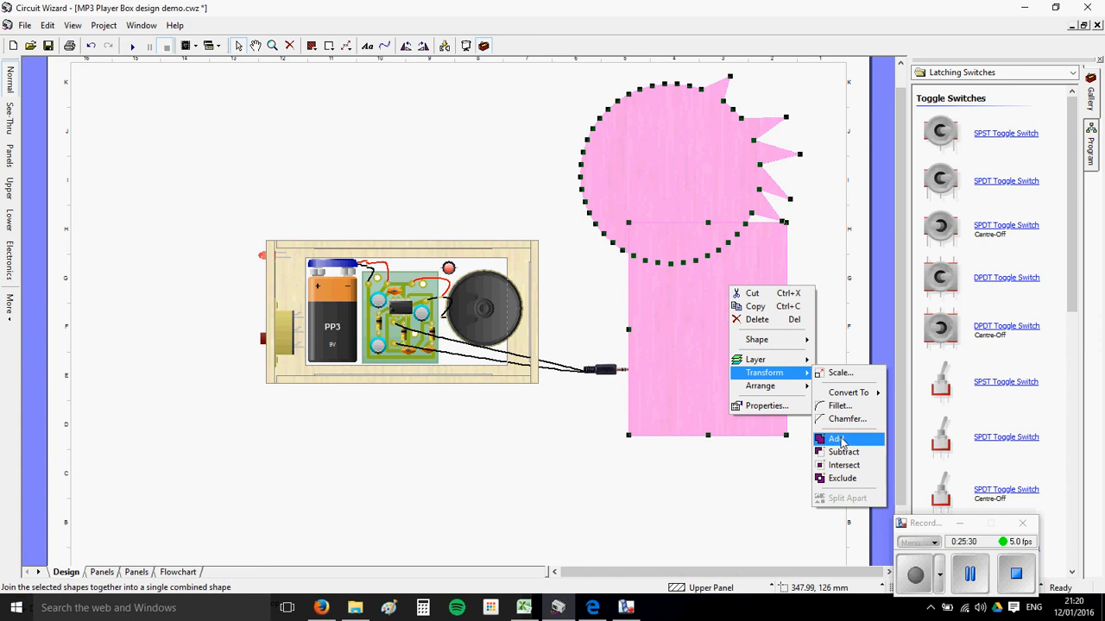
left_click(835, 441)
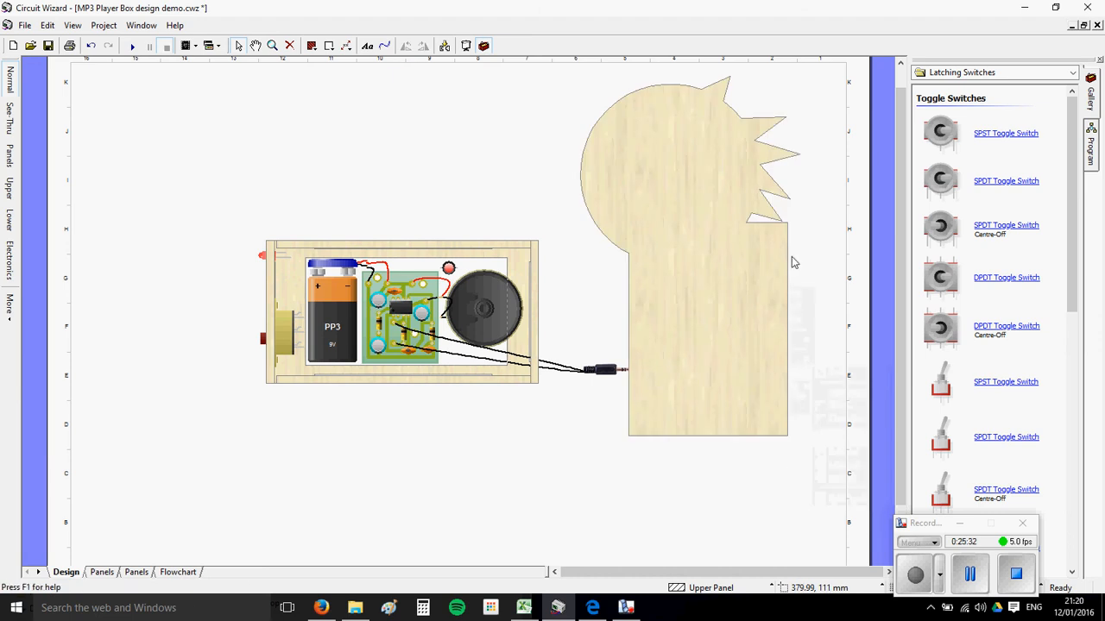
- Flatten the combined panel into editable points and pull five points on its rounded head's left edge outward into spikes
left_click(768, 264)
right_click(731, 320)
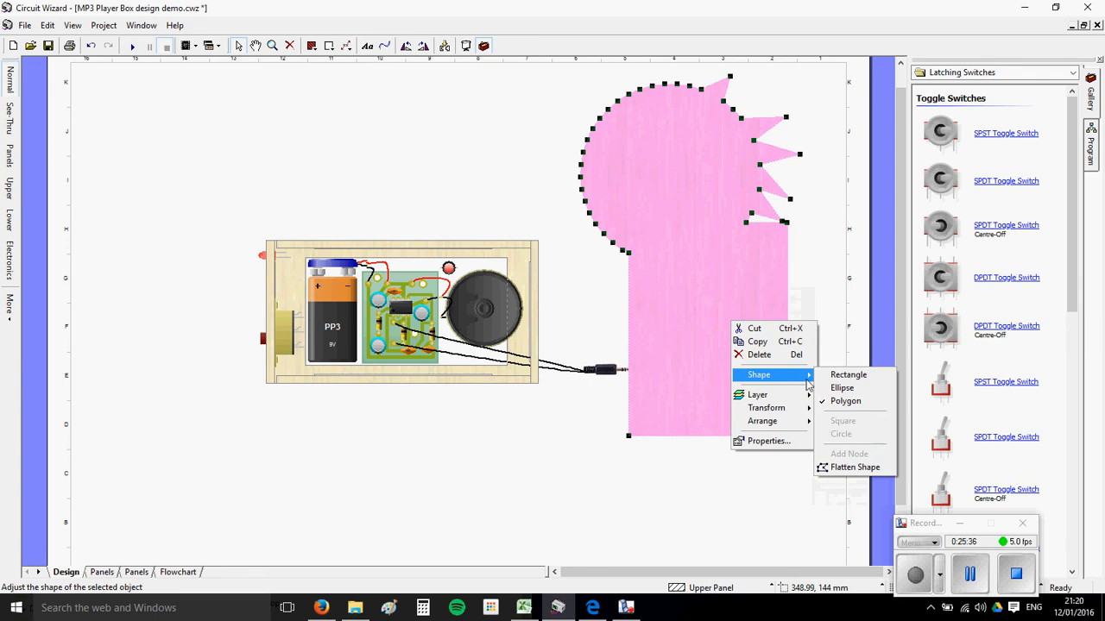
left_click(830, 467)
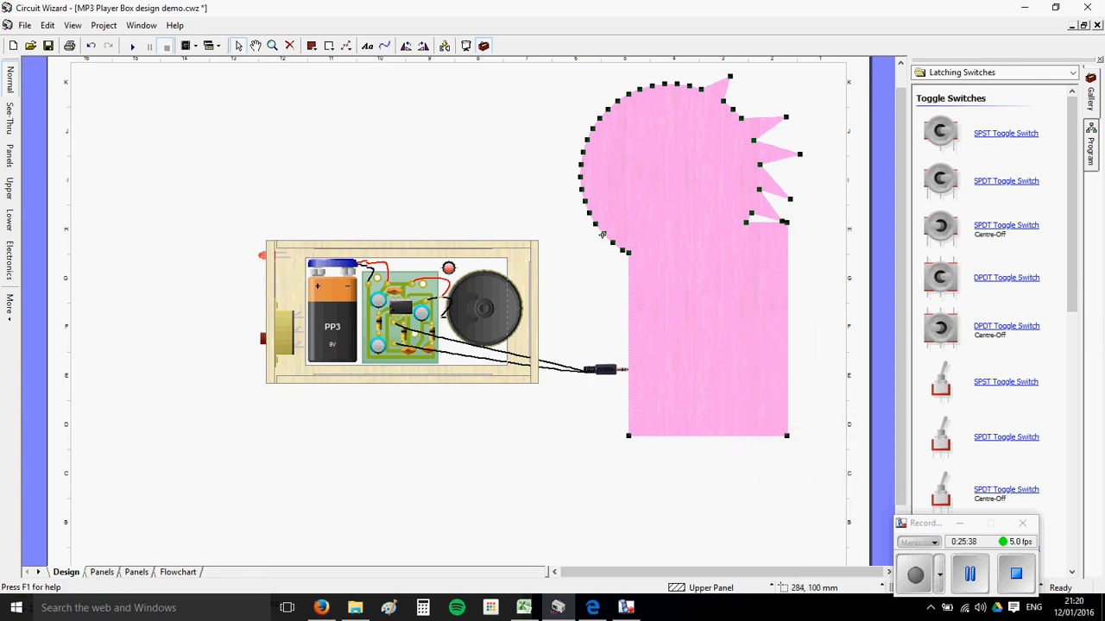
left_click_drag(606, 236, 570, 269)
left_click_drag(584, 201, 524, 156)
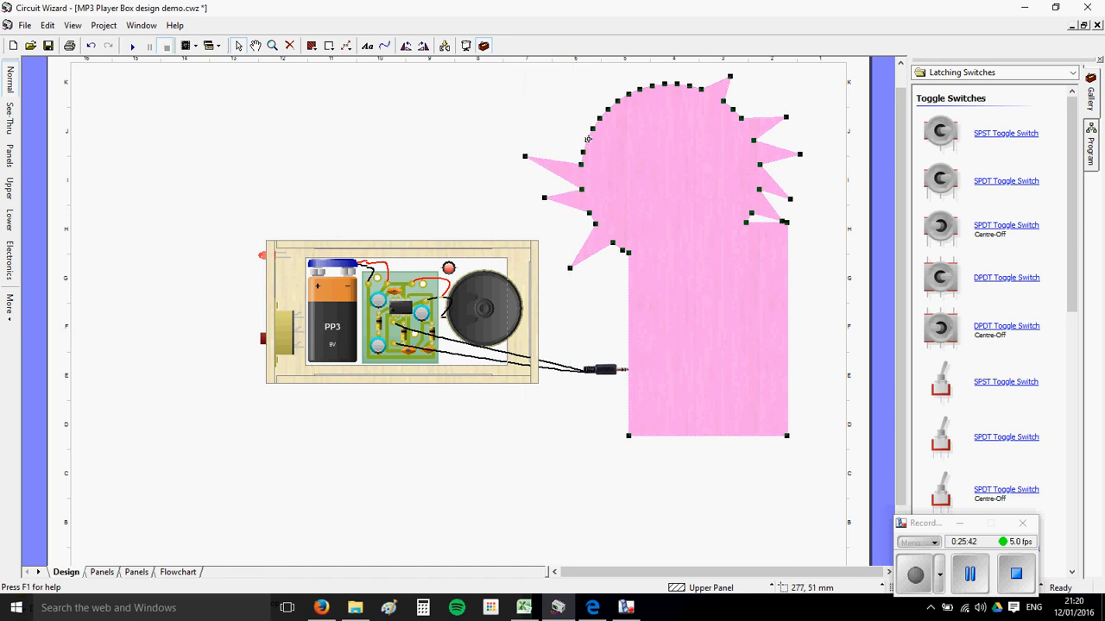
left_click_drag(585, 138, 587, 88)
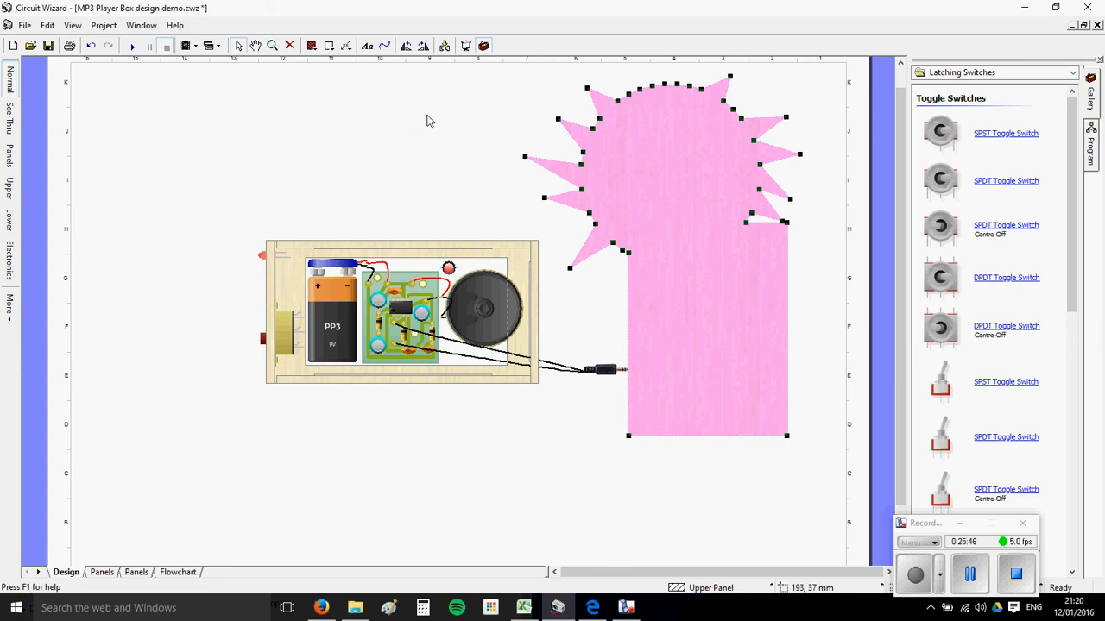
- Draw a five-sided irregular polygon panel across the lower end of the spiked panel, wider than the panel's body
left_click(311, 45)
left_click(337, 86)
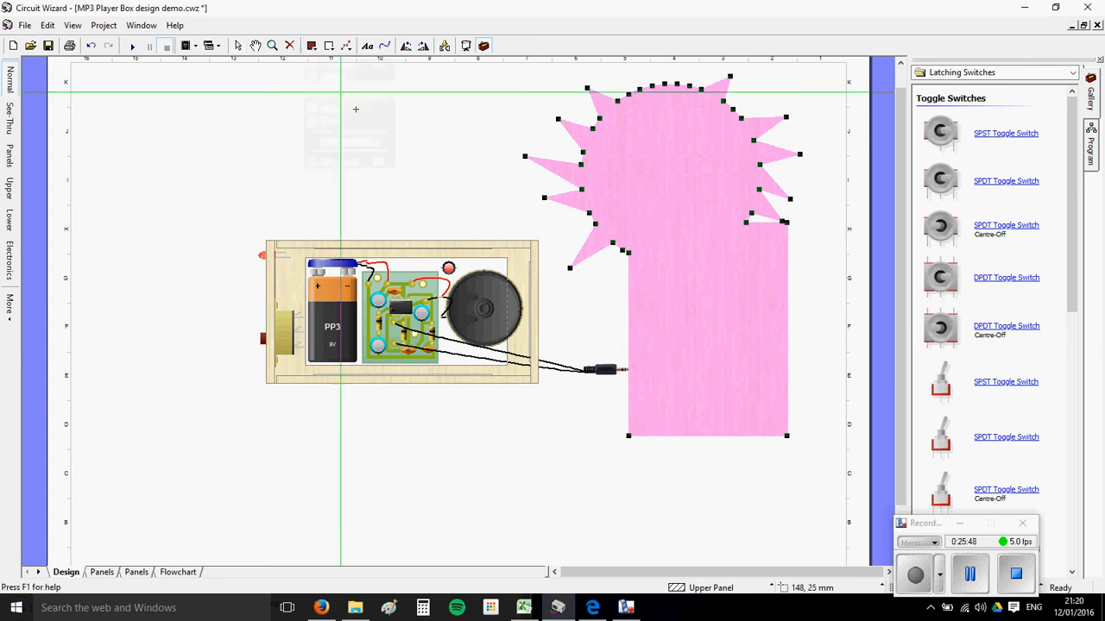
left_click(656, 403)
left_click(559, 423)
left_click(616, 492)
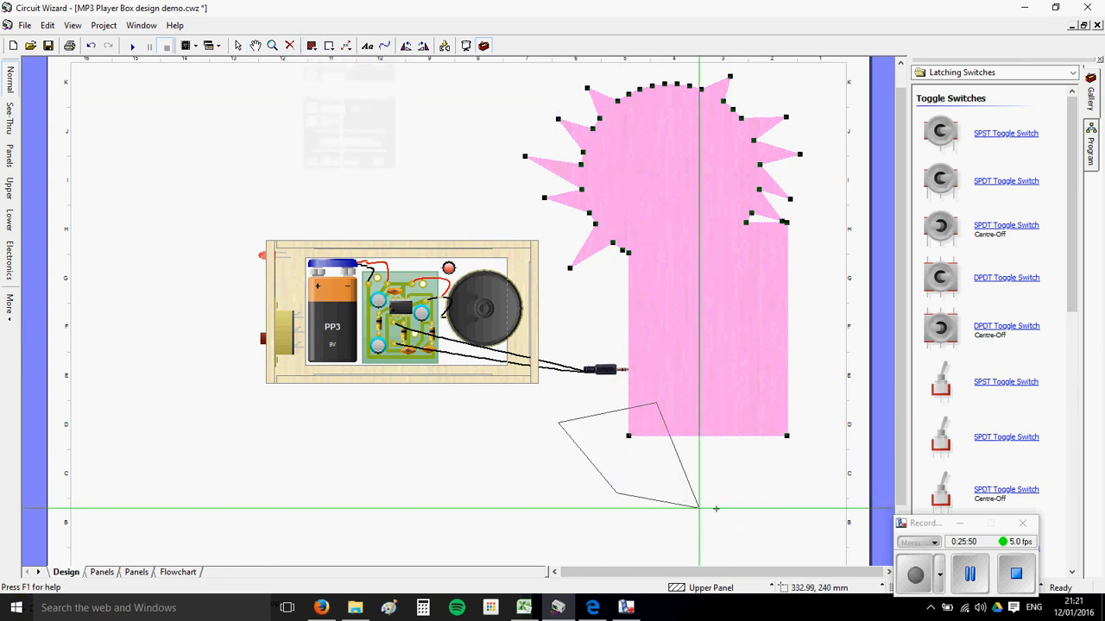
left_click(769, 508)
double_click(818, 391)
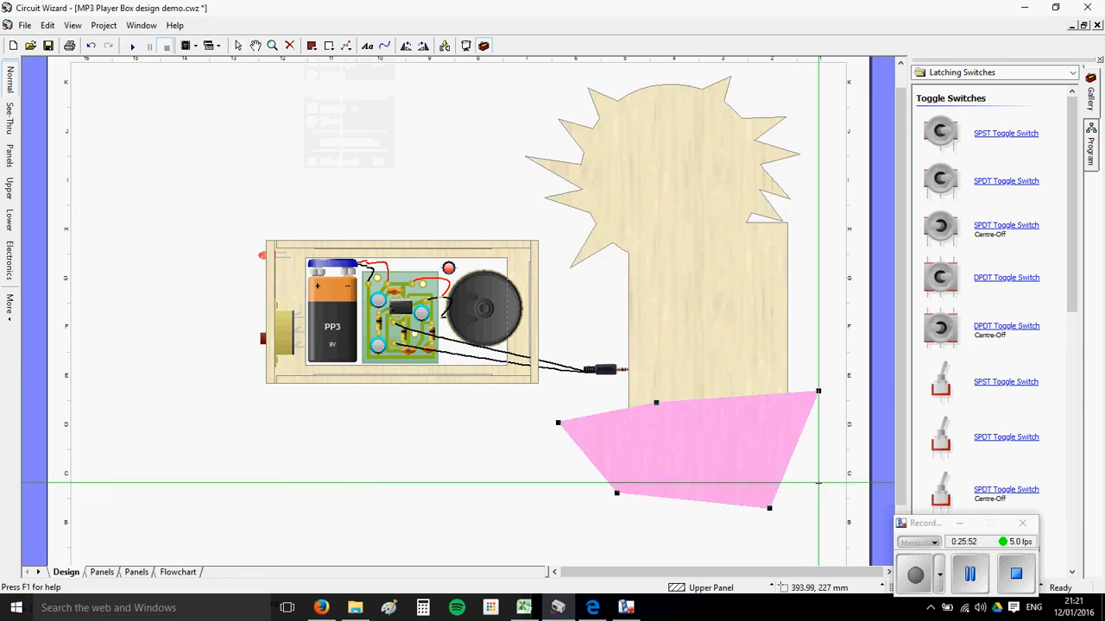
- Join the spiked panel and the polygon panel into one shape with the Add transform
left_click(744, 320)
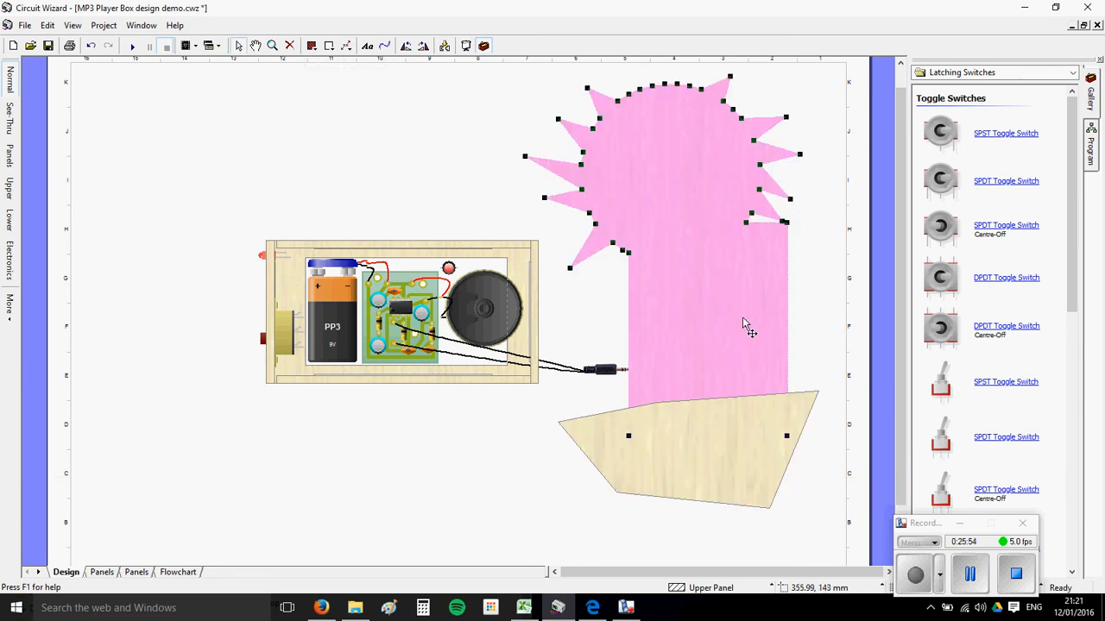
left_click(739, 451, "shift")
right_click(740, 449)
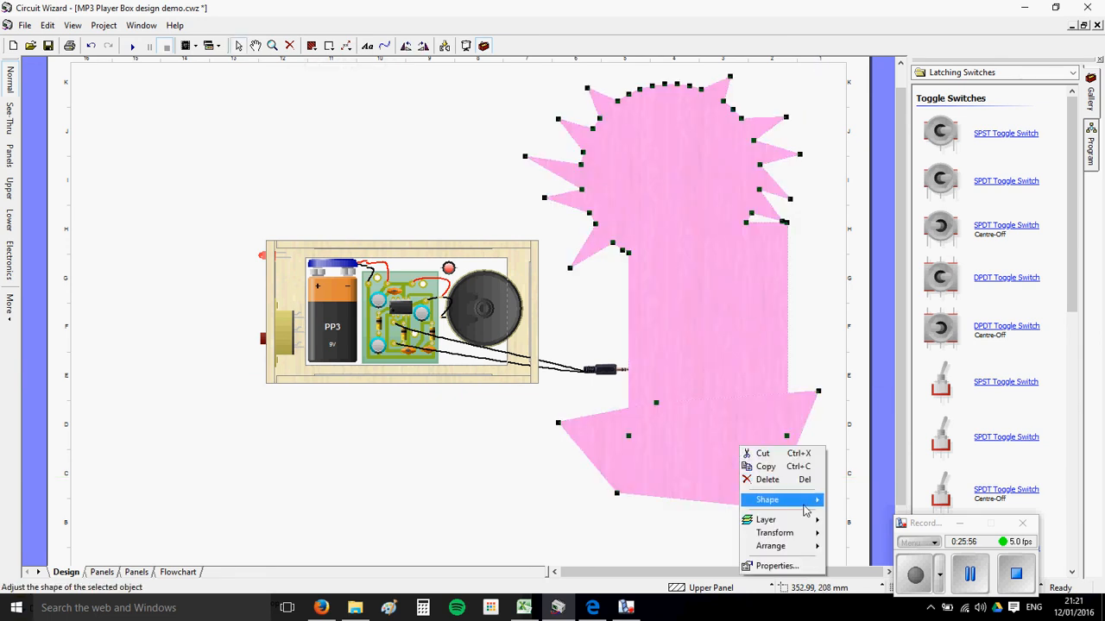
mouse_move(792, 546)
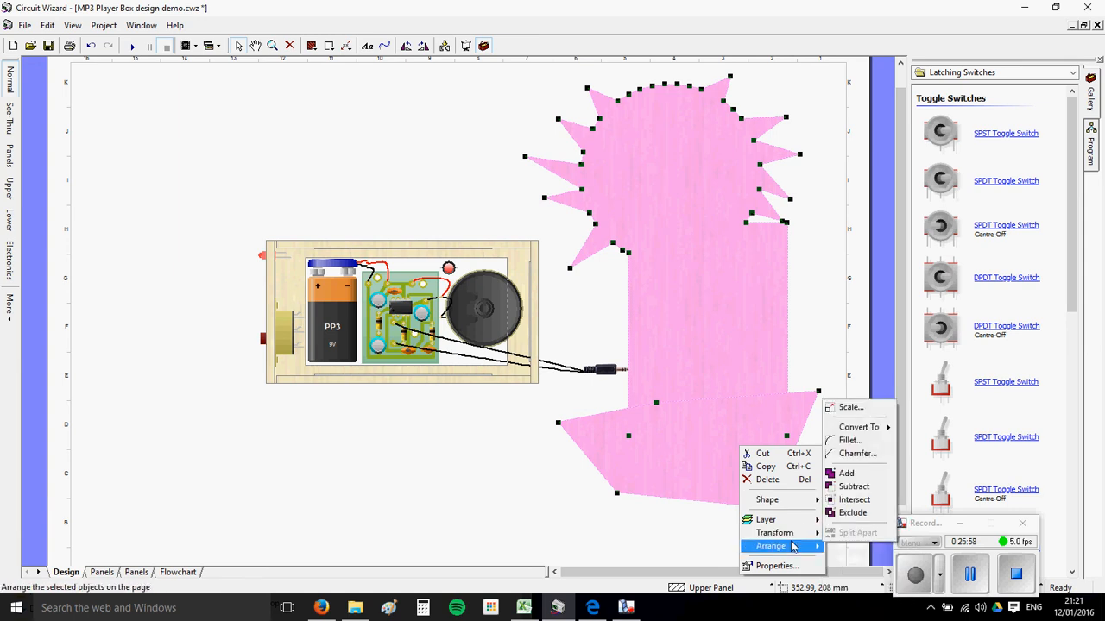
left_click(848, 475)
- Rotate the combined panel so its spiked head faces left, place it over the box assembly and adjust two points at its other end
mouse_move(750, 298)
left_mouse_down()
mouse_move(710, 315)
mouse_move(741, 293)
left_mouse_up()
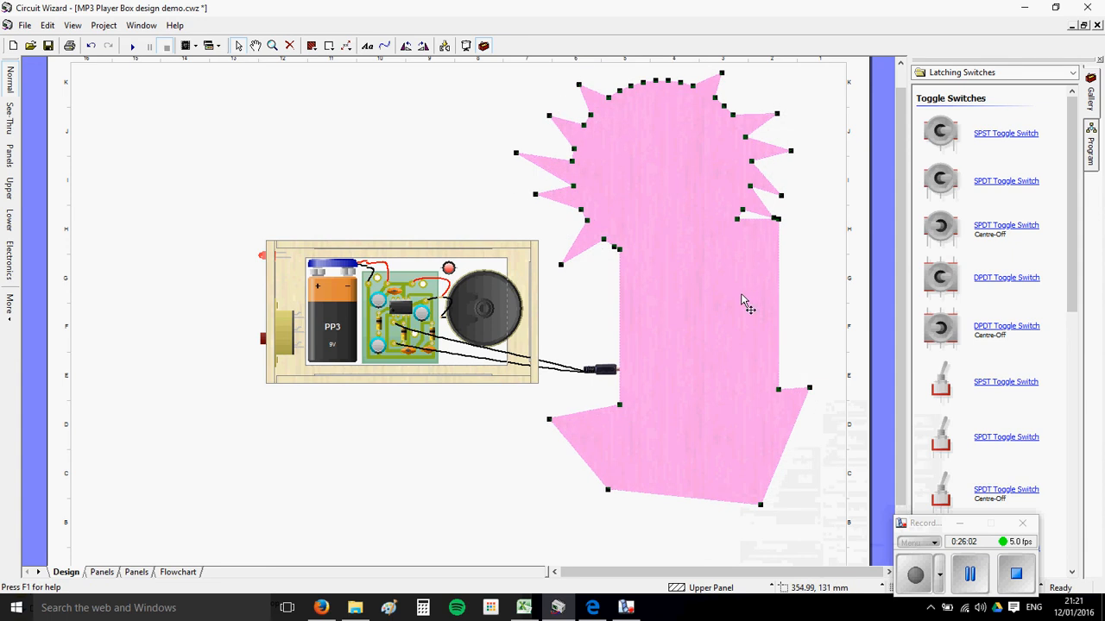
left_click(411, 47)
left_click_drag(696, 291, 333, 315)
left_click_drag(528, 402, 551, 399)
left_click_drag(546, 248, 571, 209)
left_click(725, 230)
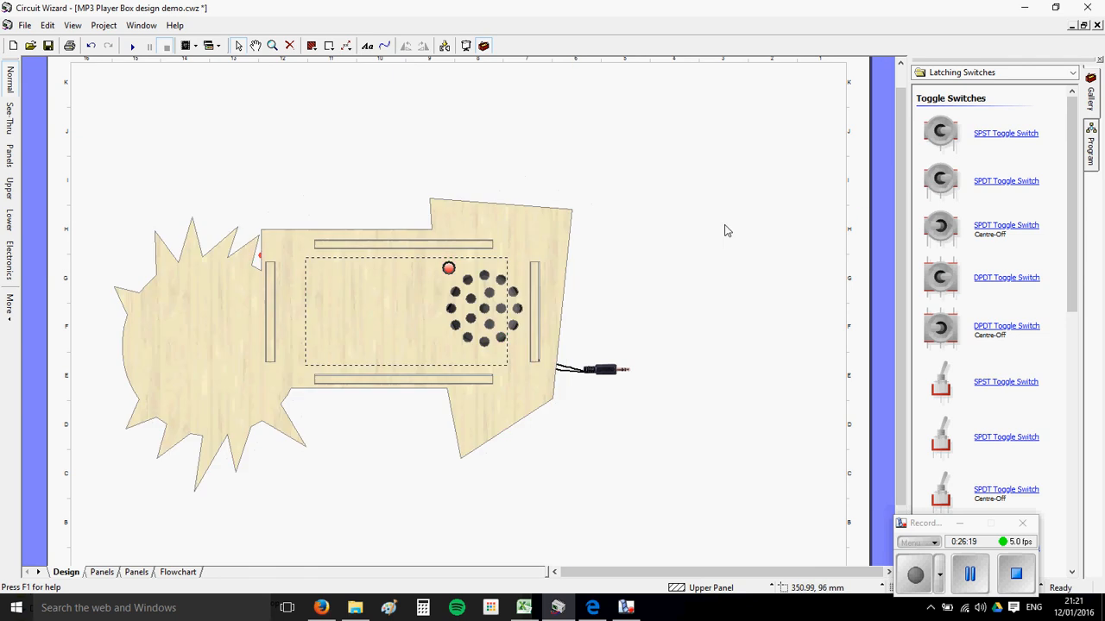
- Generate a sheet of separate flat panels from the box design and examine the custom panel with its slots and holes
left_click(272, 244)
left_click(335, 109)
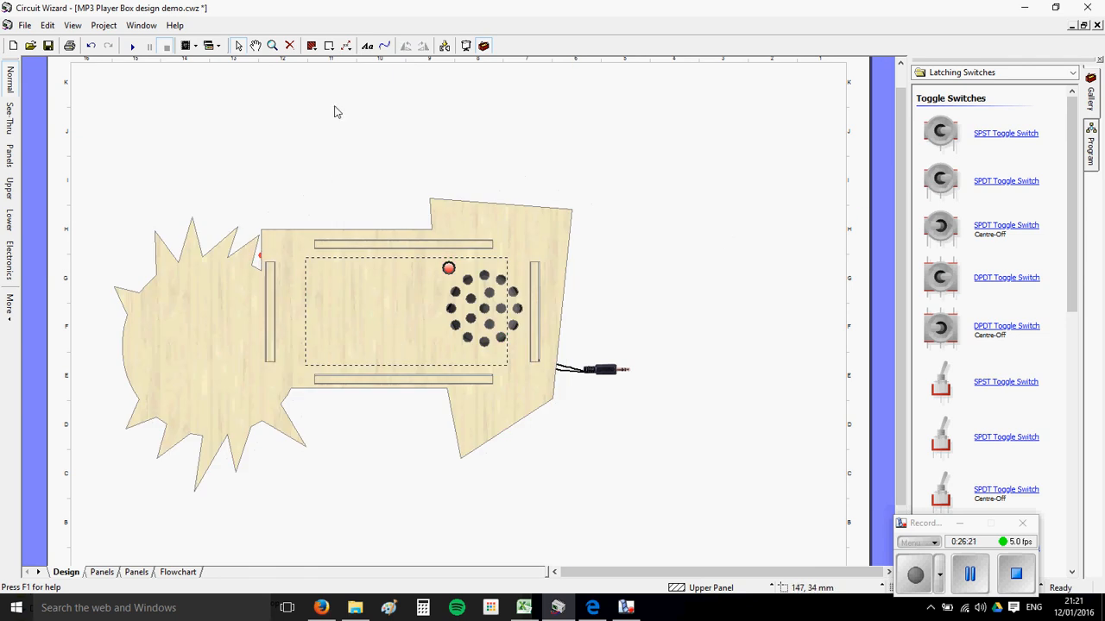
left_click(446, 45)
left_click(557, 391)
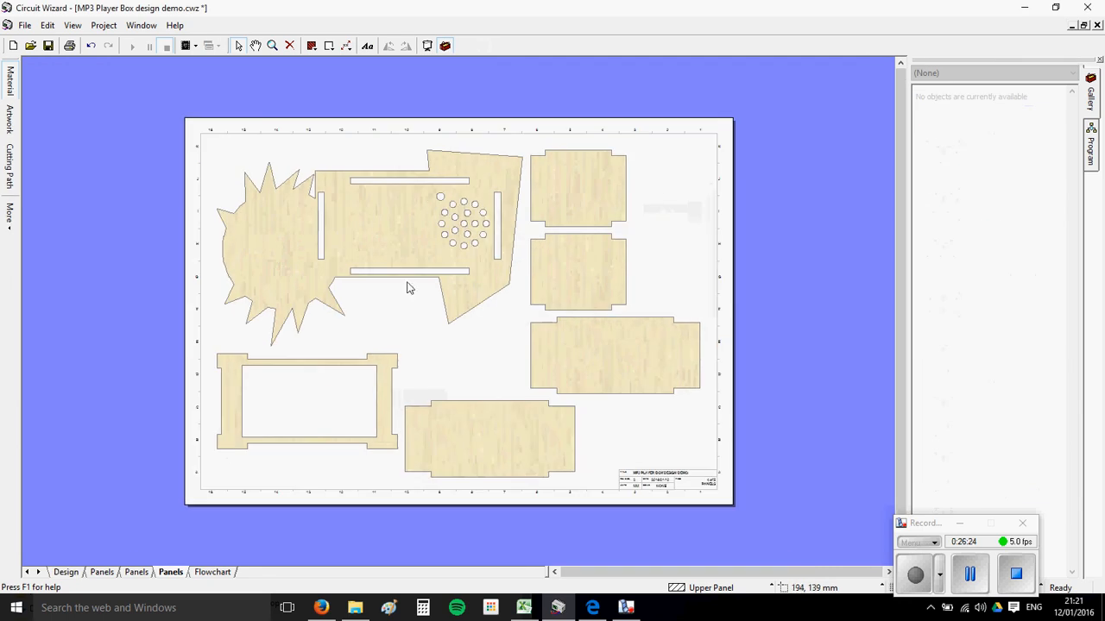
scroll(366, 268, "up", 1)
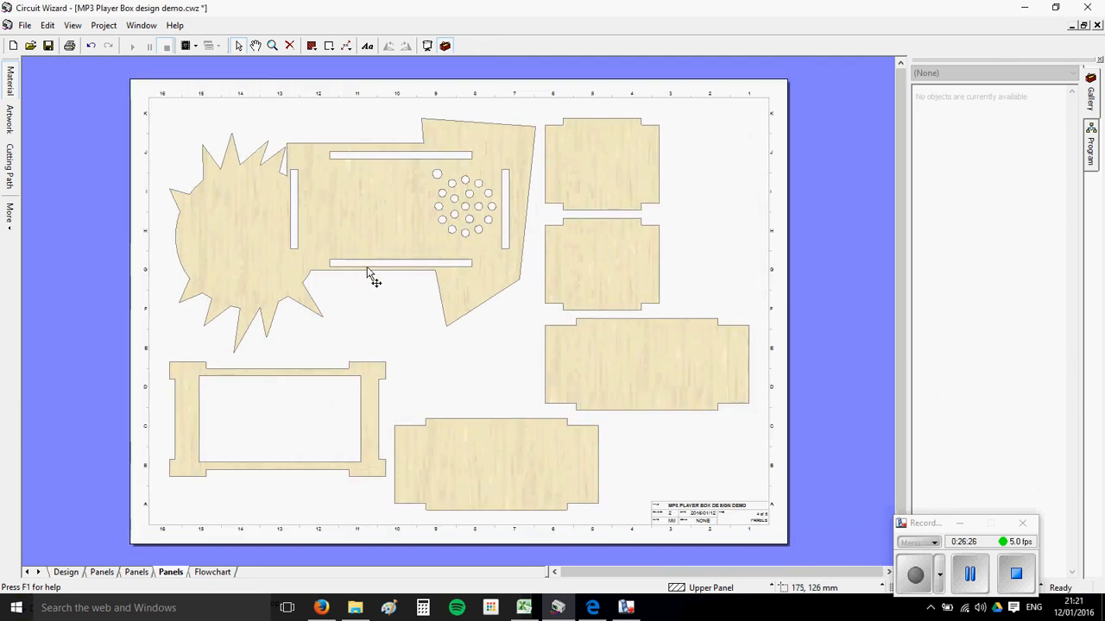
- Undo the generated panels sheet and delete the custom spiked panel from the box assembly
key("ctrl+z")
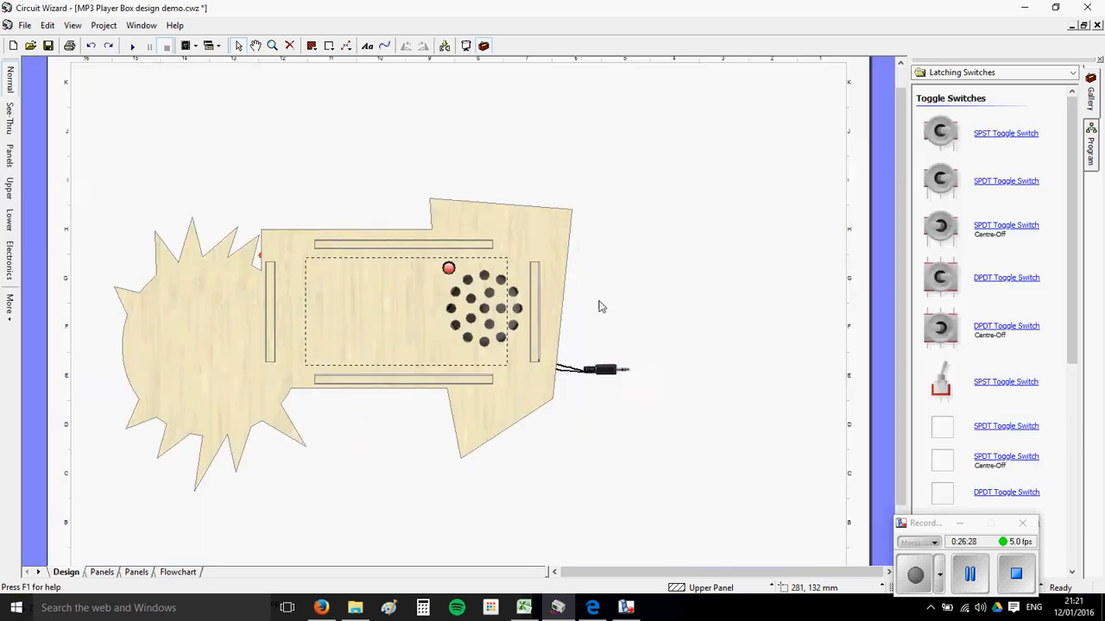
scroll(277, 342, "down", 1)
left_click(277, 341)
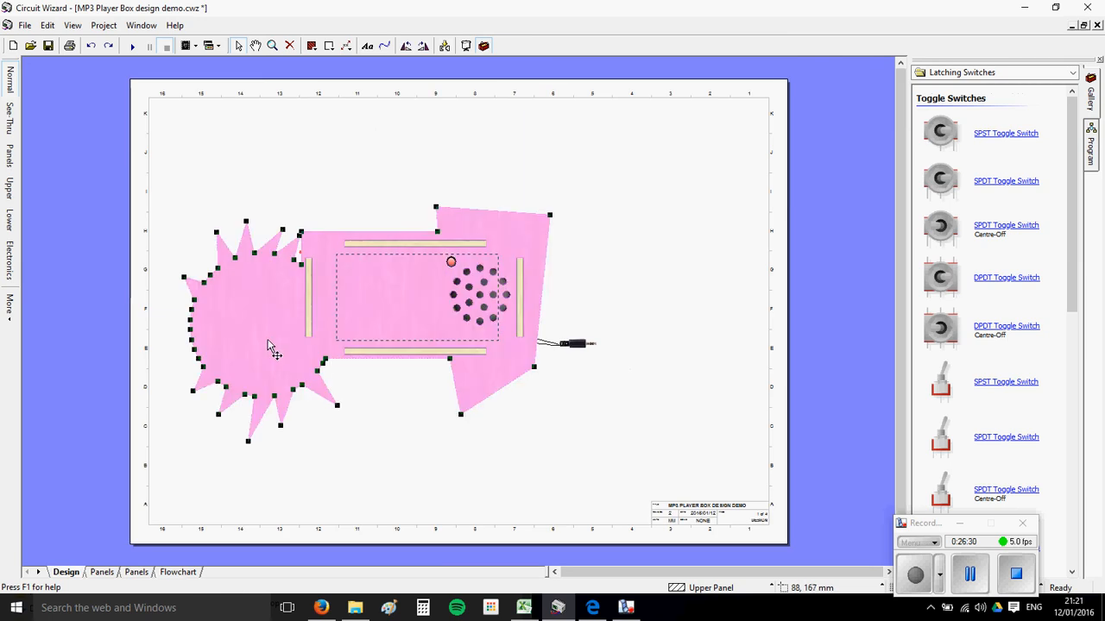
key("Delete")
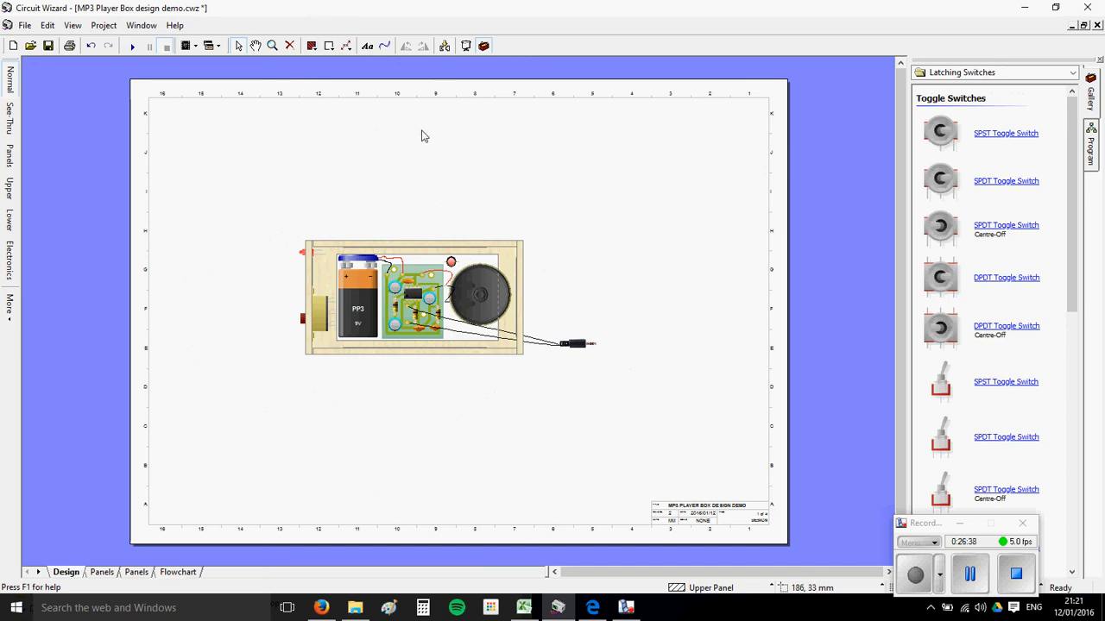
left_click(314, 51)
left_click(336, 145)
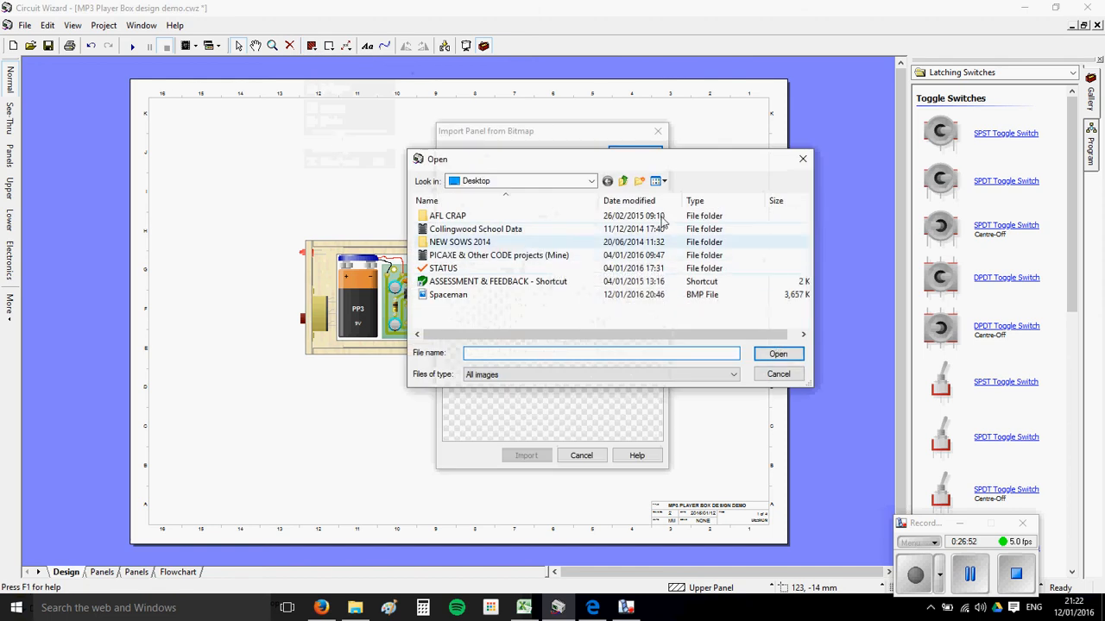
left_click_drag(591, 161, 280, 132)
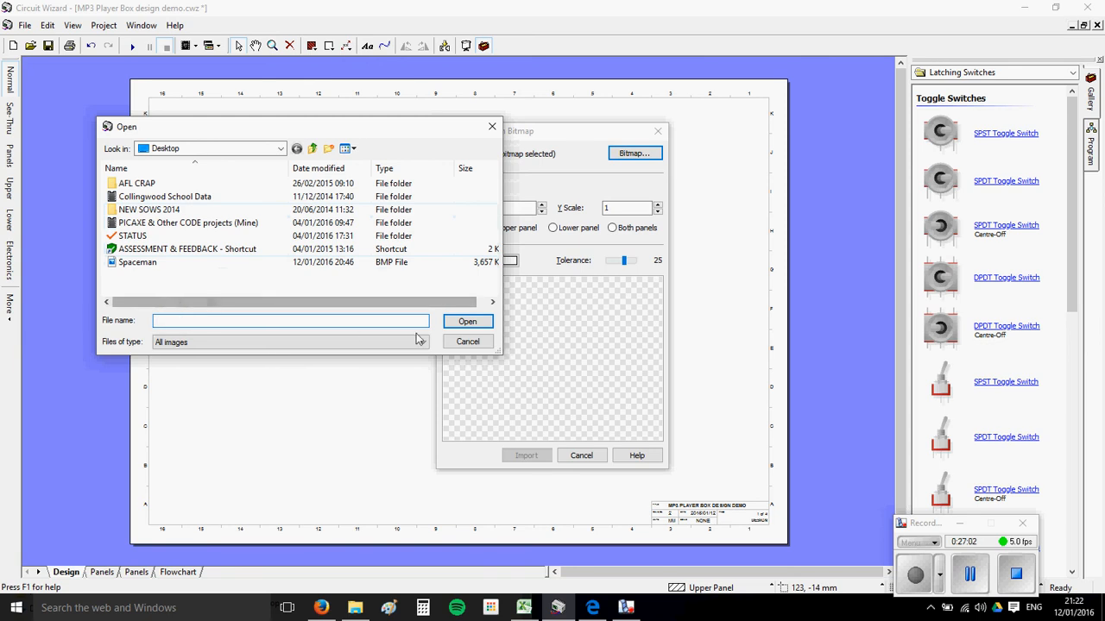
left_click(468, 342)
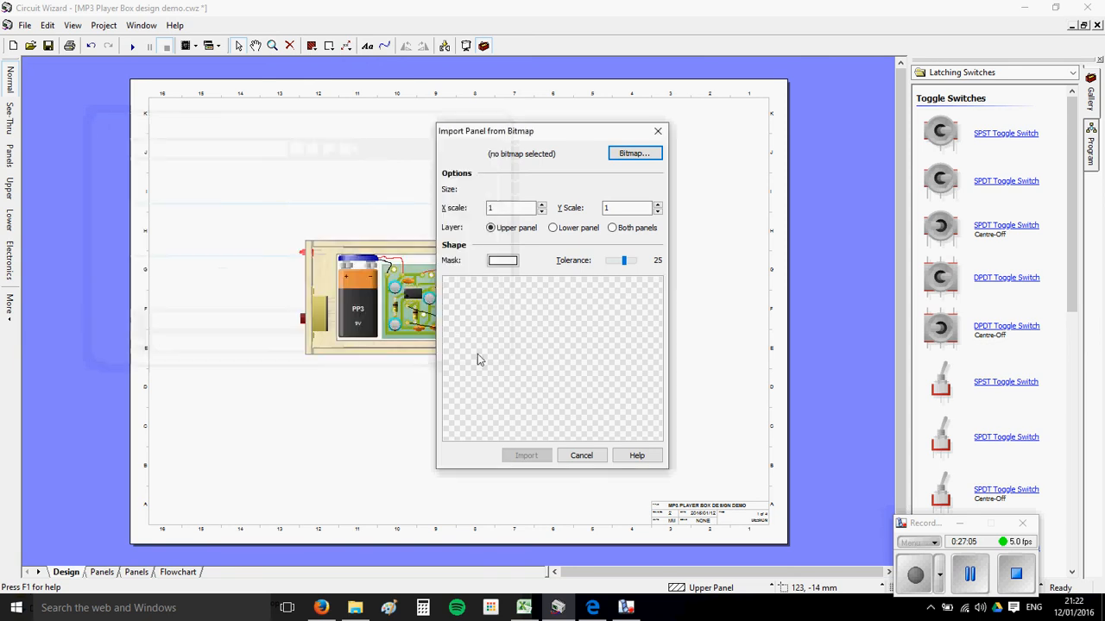
left_click(588, 456)
- Switch to Firefox, return to the Google Images results for "cartoon astronaut white background" and look over the pictures, dismissing the homepage prompt
left_click(321, 607)
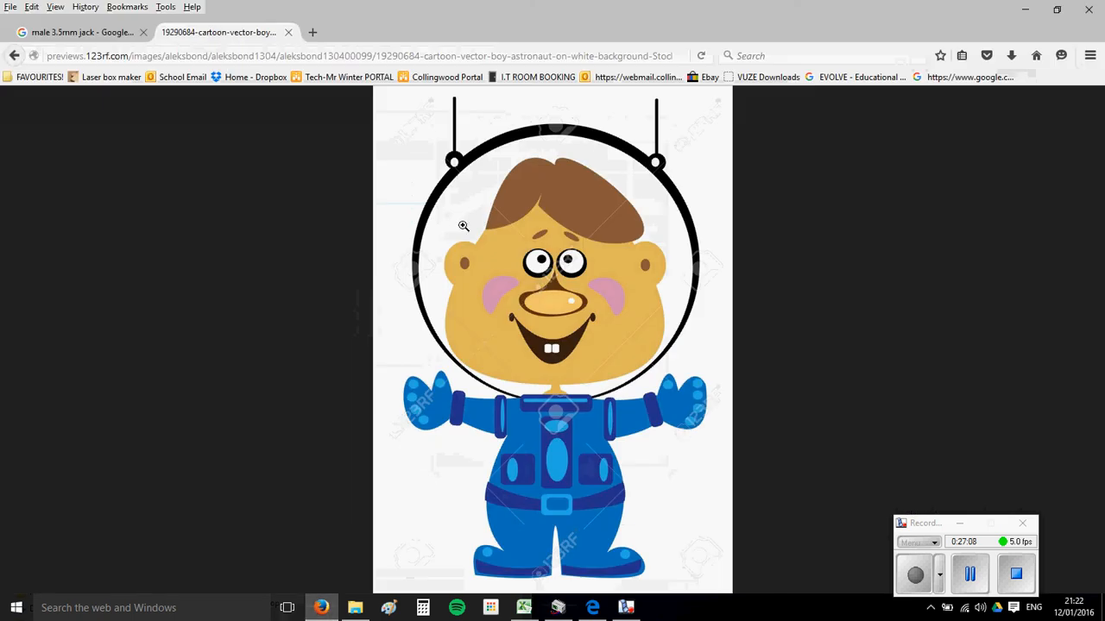
left_click(14, 55)
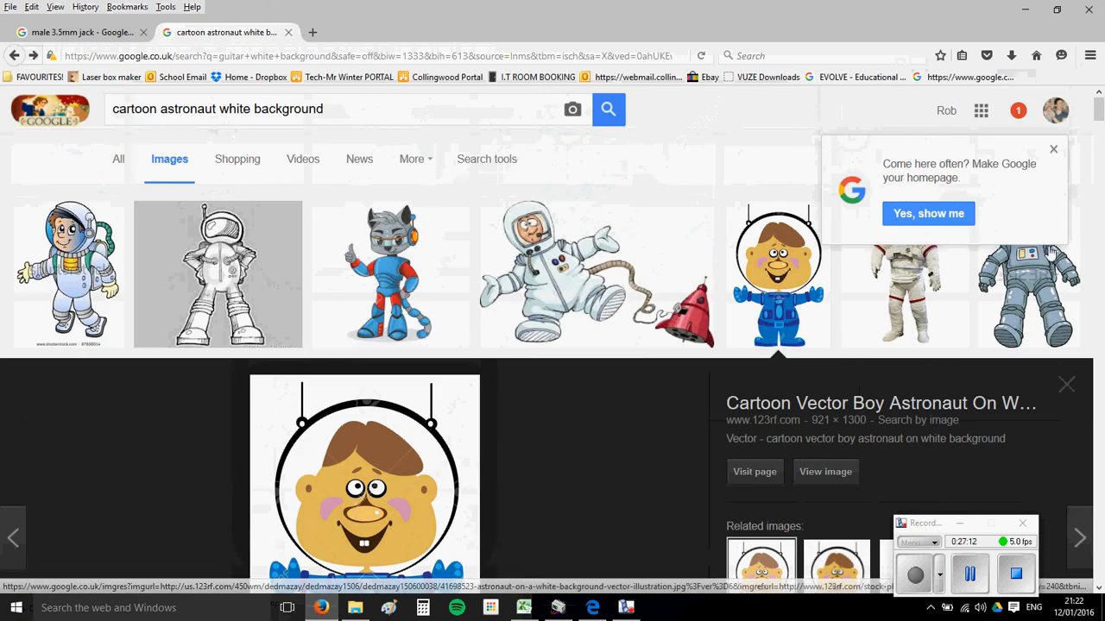
left_click_drag(373, 108, 4, 112)
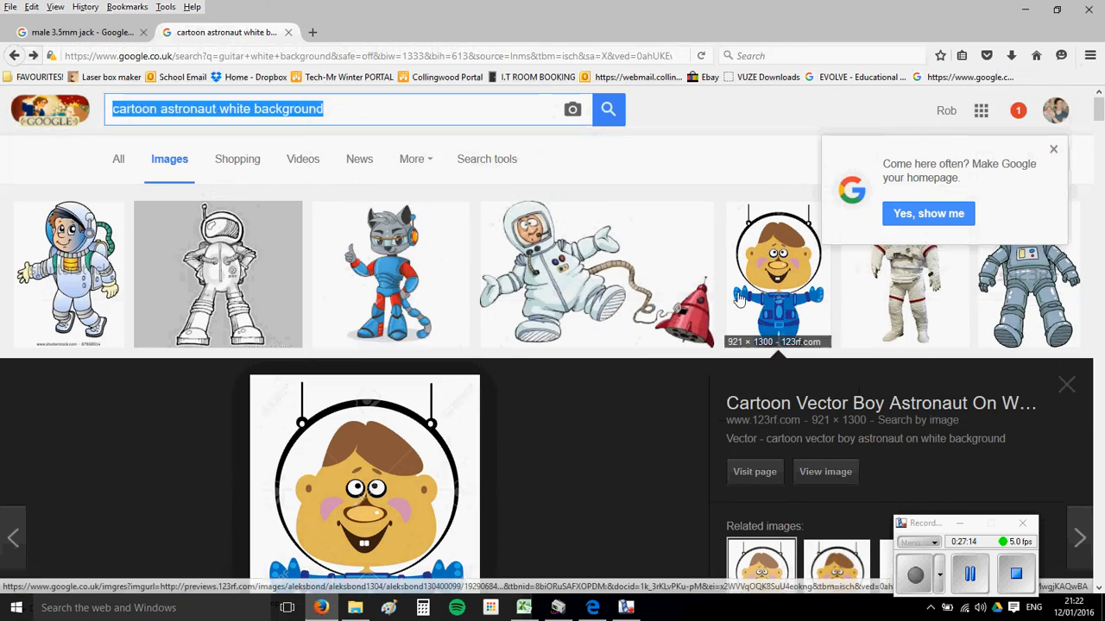
left_click(1053, 150)
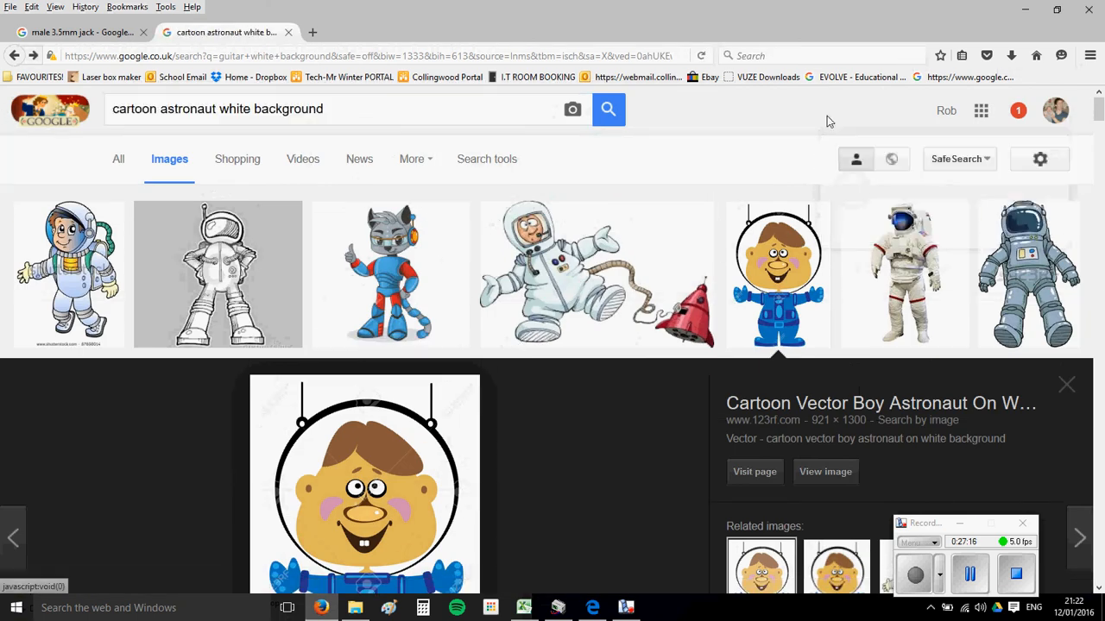
left_click_drag(350, 109, 93, 109)
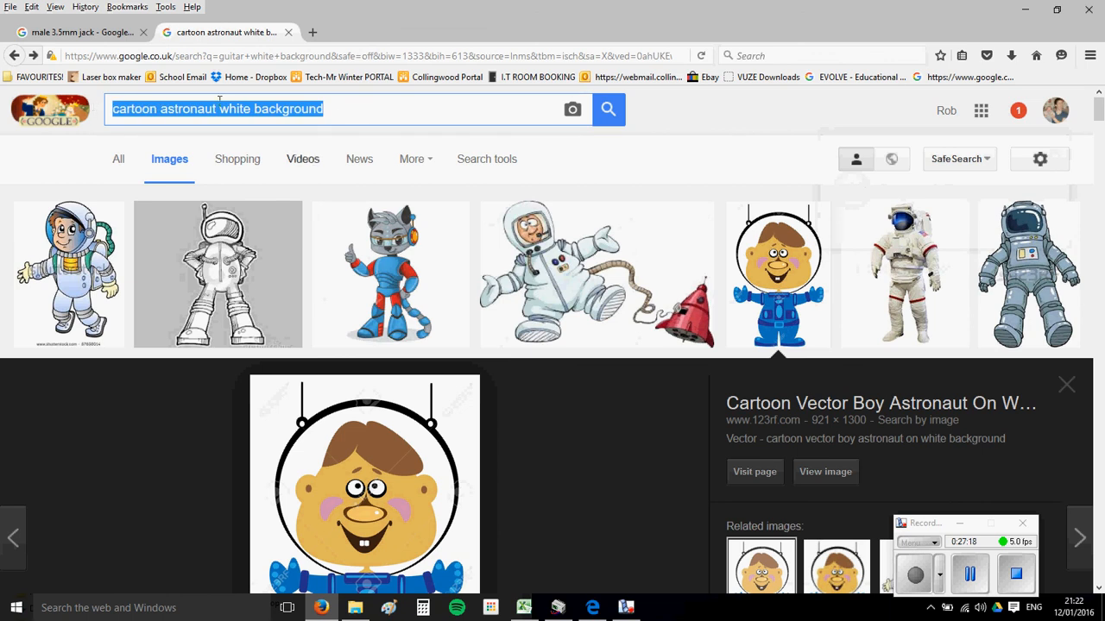
left_click(160, 108)
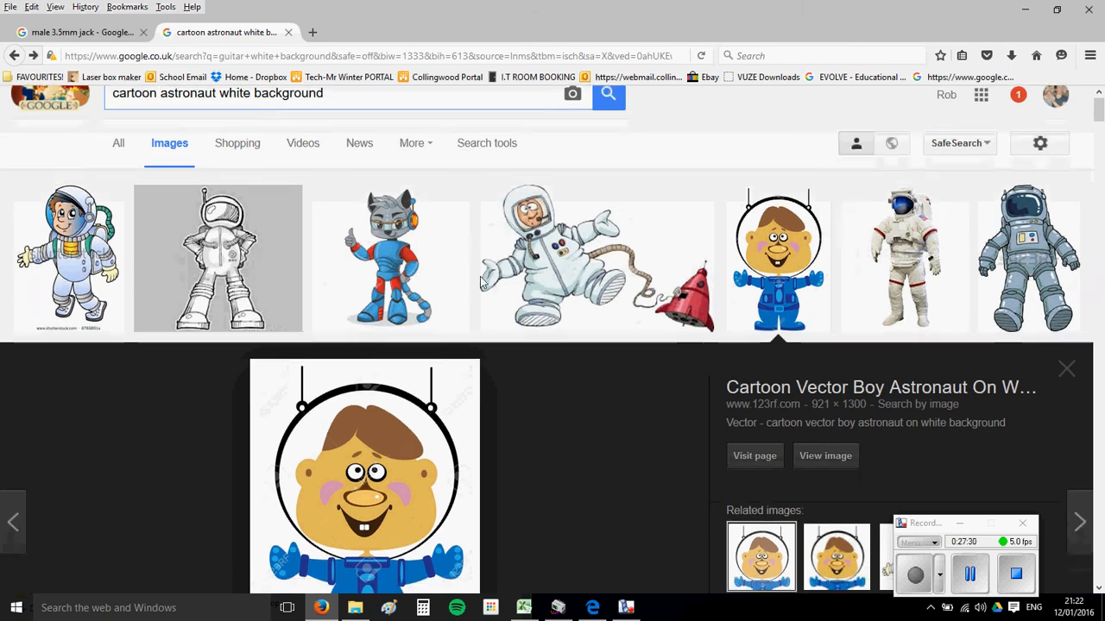
scroll(661, 374, "down", 5)
scroll(621, 323, "up", 5)
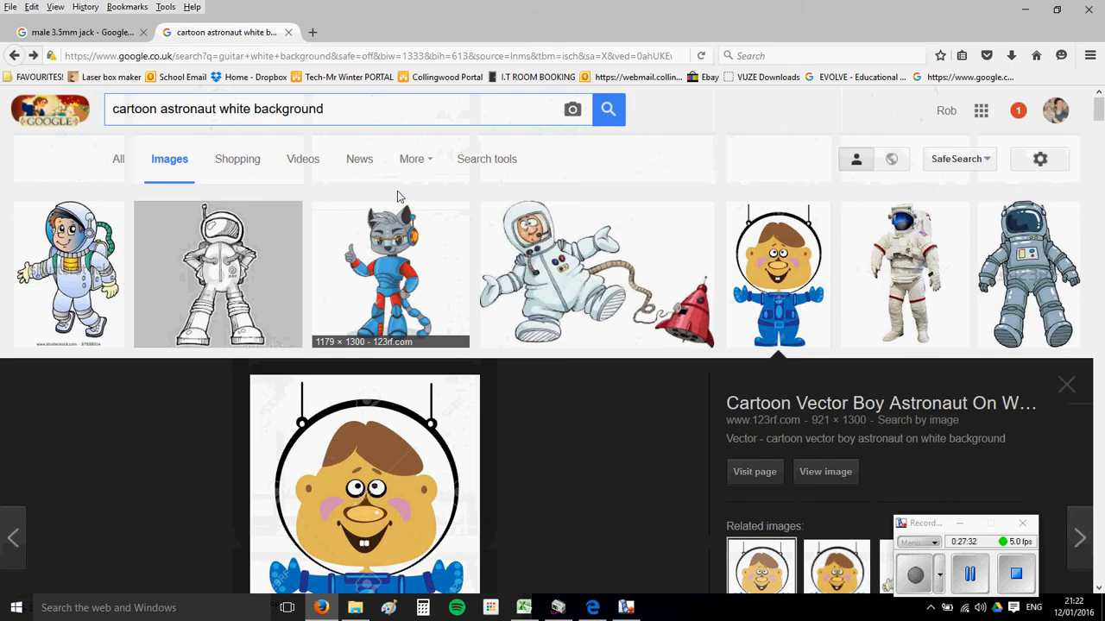
- Search Google Images for "cartoon t rex white background" and look through the results for a picture with a clear outline
left_click_drag(350, 108, 168, 108)
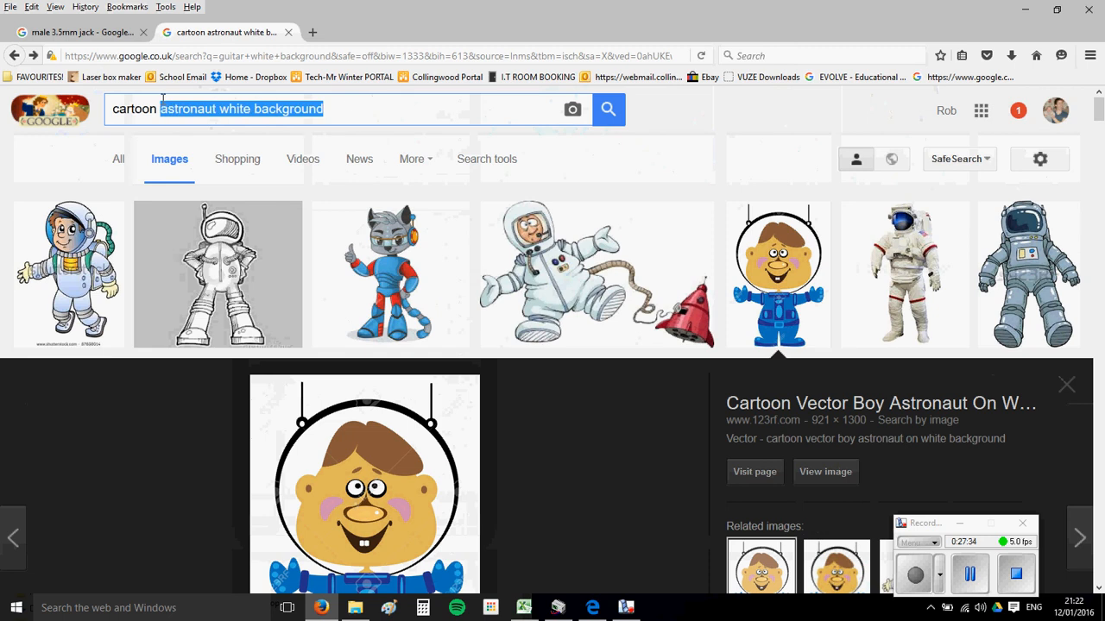
type("t rex whi")
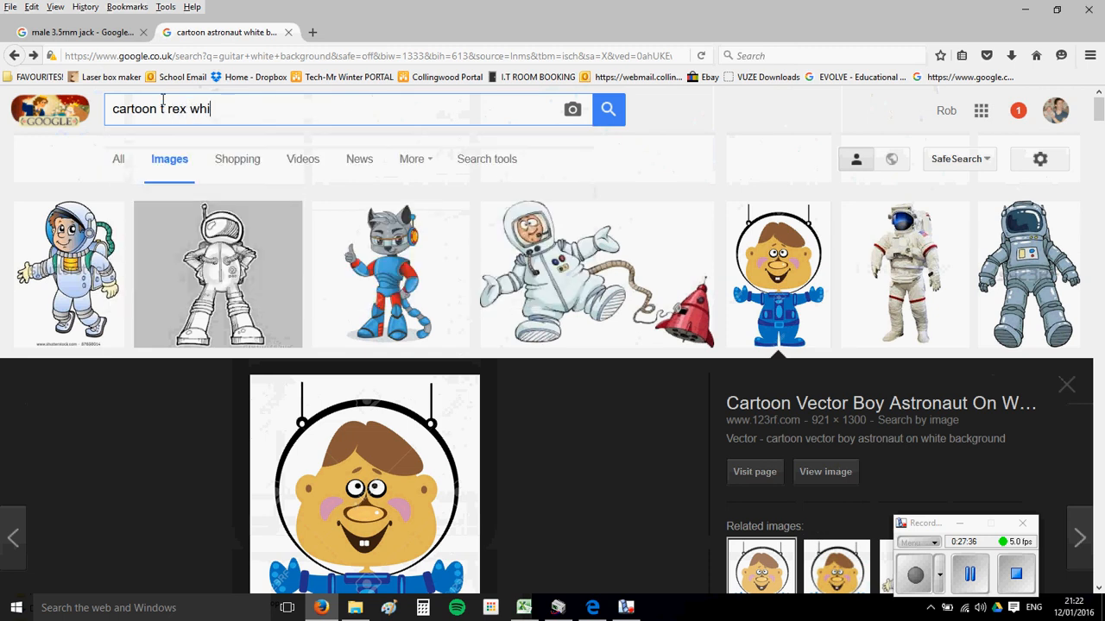
type("te background")
key("Return")
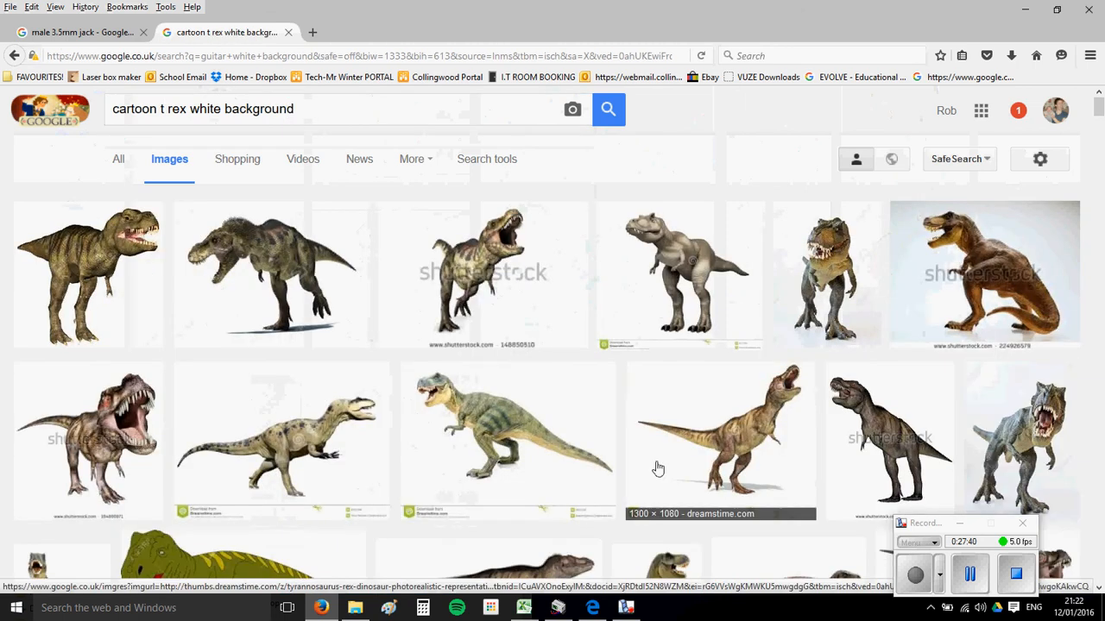
scroll(657, 427, "down", 3)
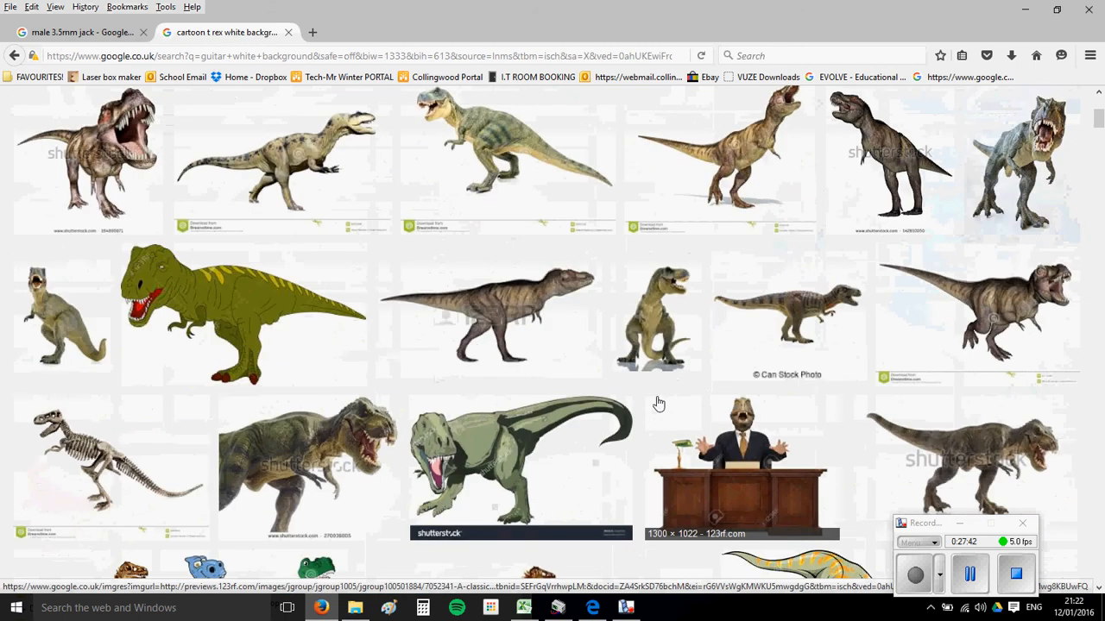
scroll(657, 403, "down", 2)
scroll(728, 412, "down", 1)
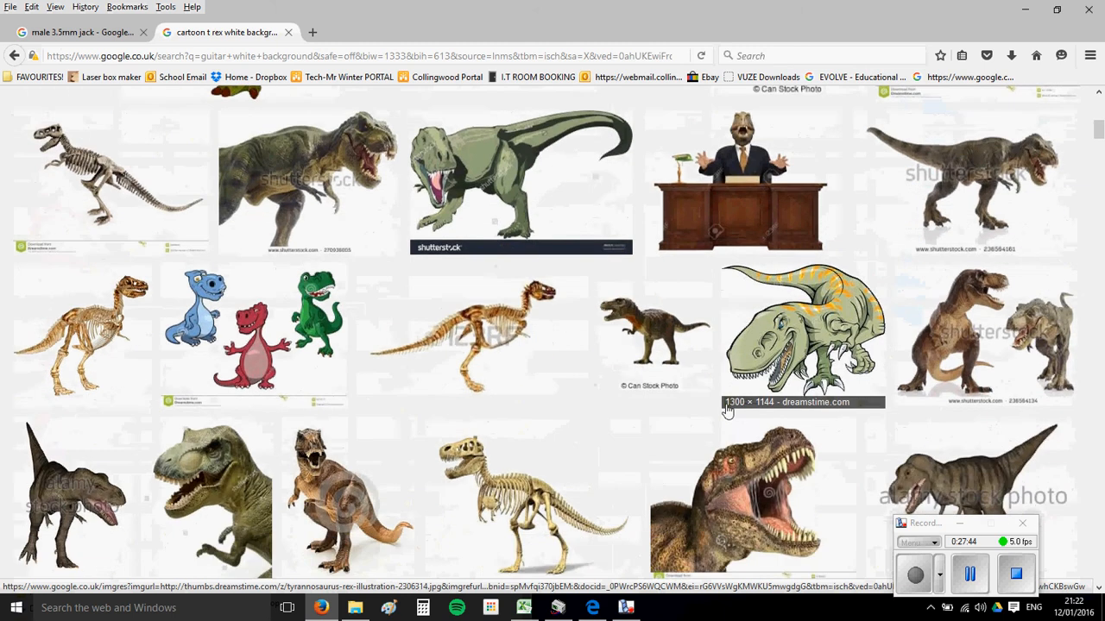
scroll(728, 412, "down", 4)
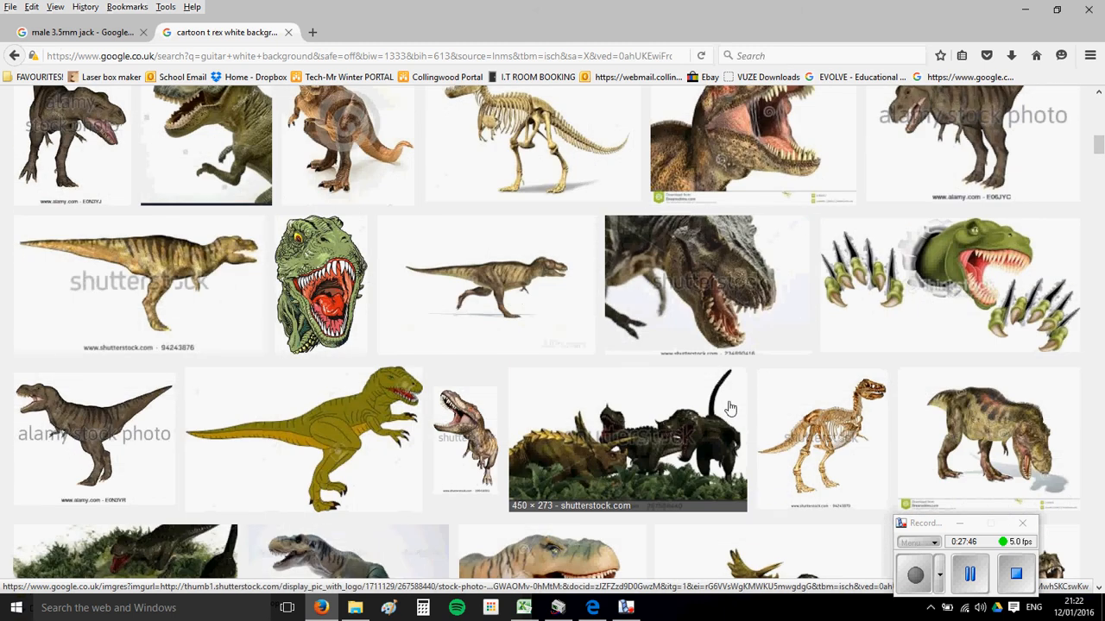
scroll(730, 407, "down", 5)
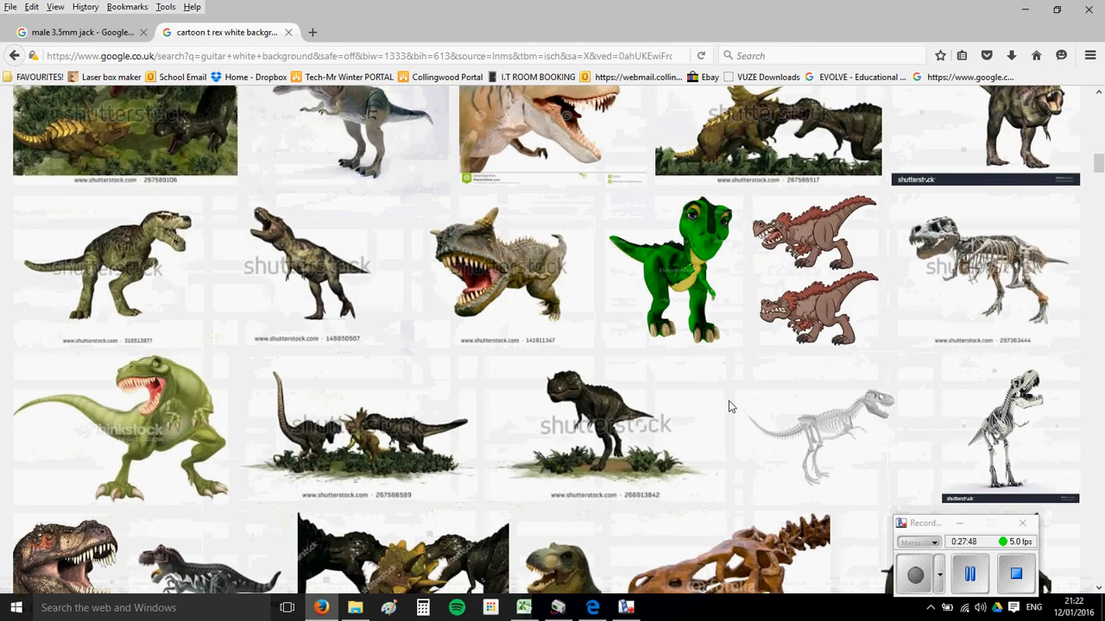
- Open the green cartoon T-Rex illustration standing on an oval shadow from the image results and copy the picture
scroll(729, 407, "down", 4)
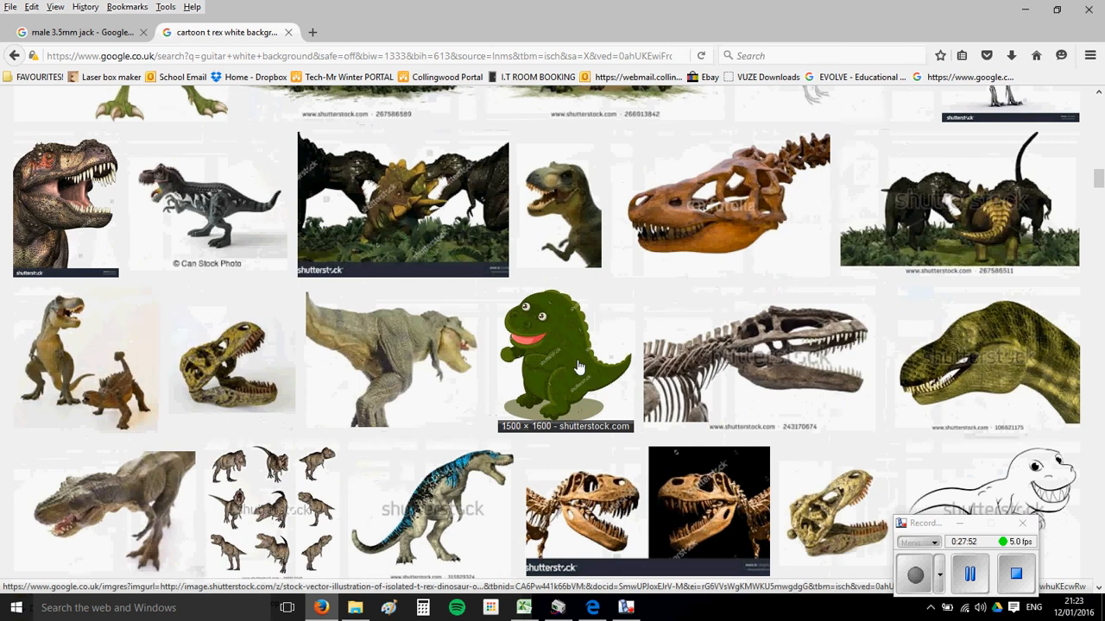
left_click(579, 366)
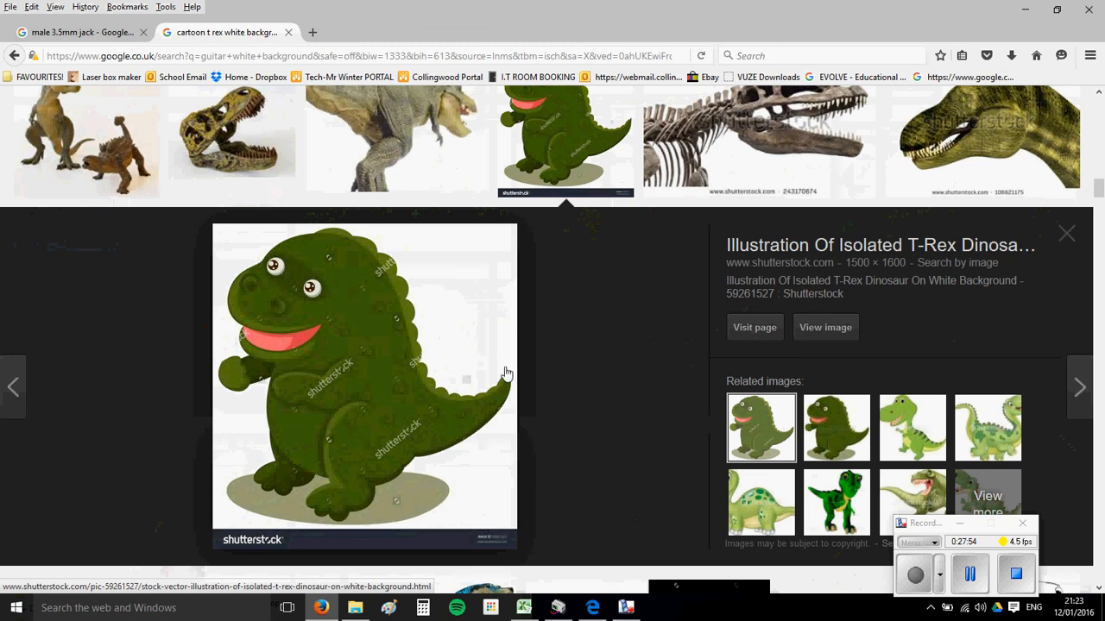
right_click(397, 348)
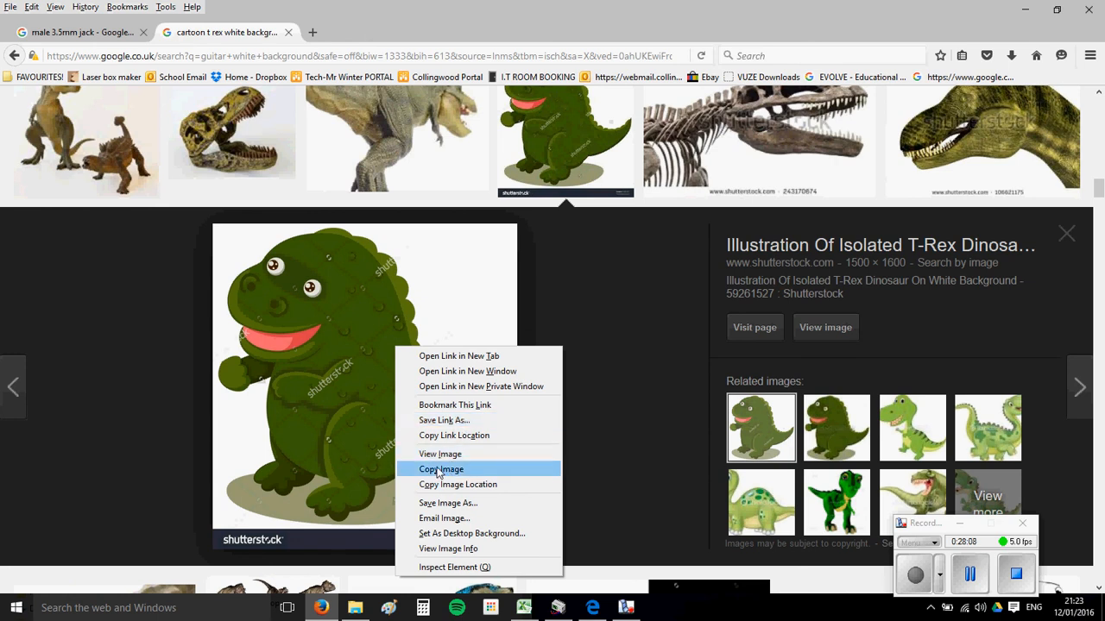
right_click(321, 409)
left_click(352, 316)
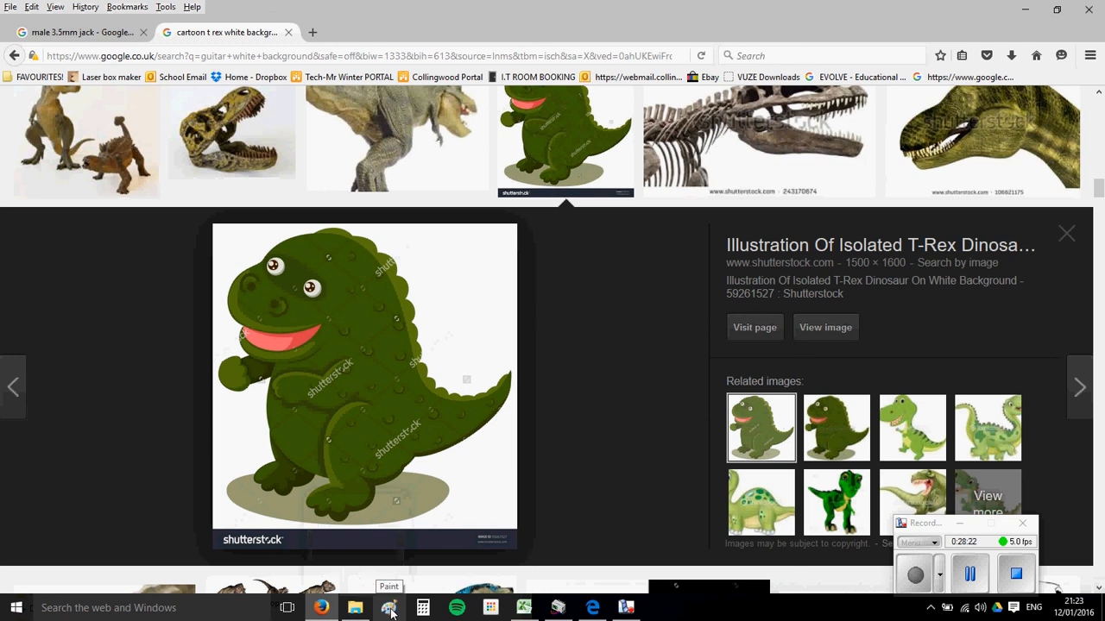
- Switch to Paint and paste the copied dinosaur picture onto the blank canvas
left_click(390, 608)
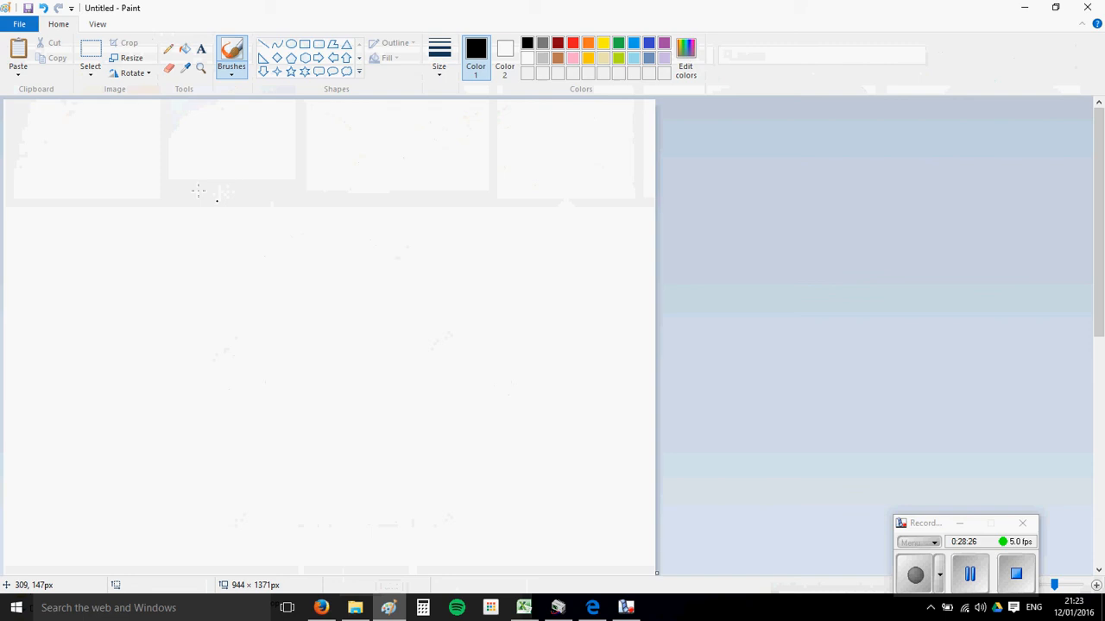
left_click(19, 24)
left_click(422, 248)
key("ctrl+v")
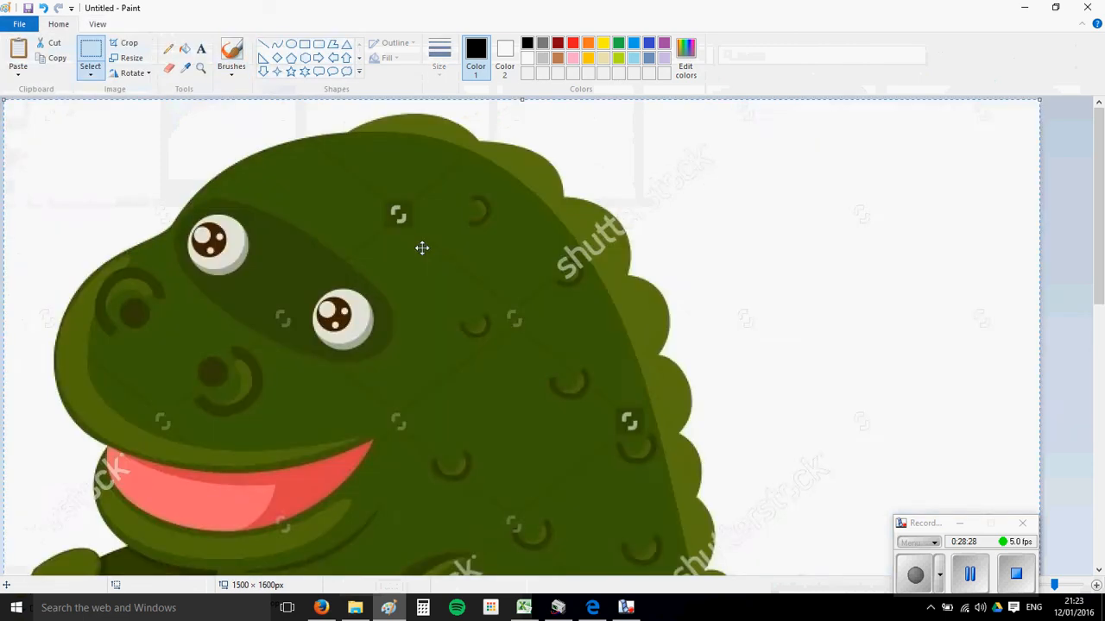
- Trim the dark shutterstock strip off the bottom of the dinosaur picture by shortening the canvas to 1500 × 1484 px
scroll(497, 263, "down", 3)
scroll(403, 253, "up", 3)
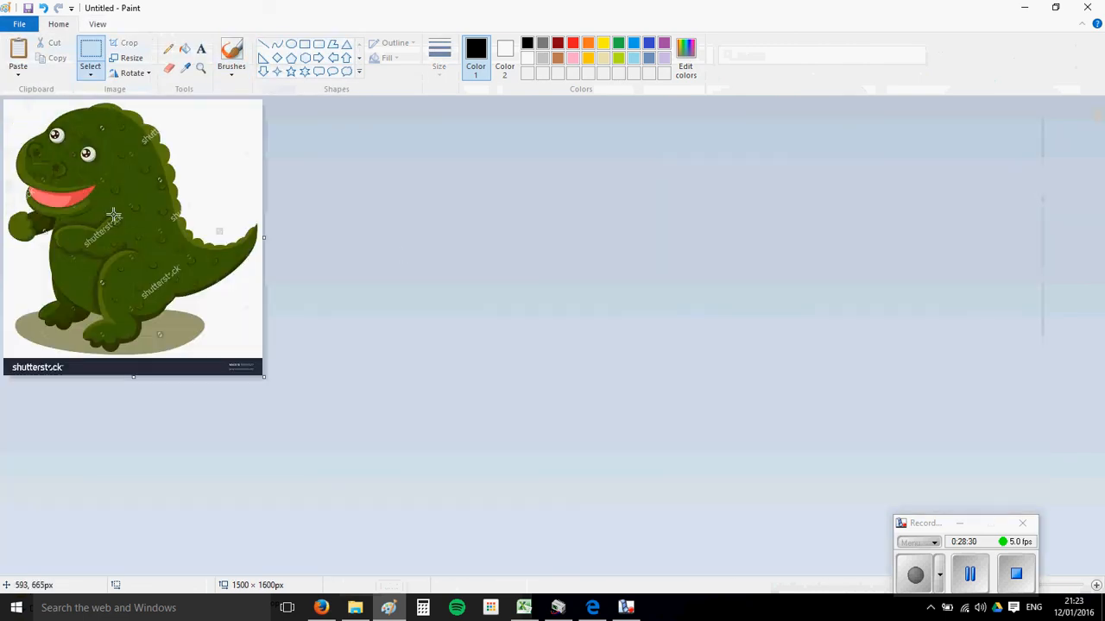
scroll(229, 316, "down", 1)
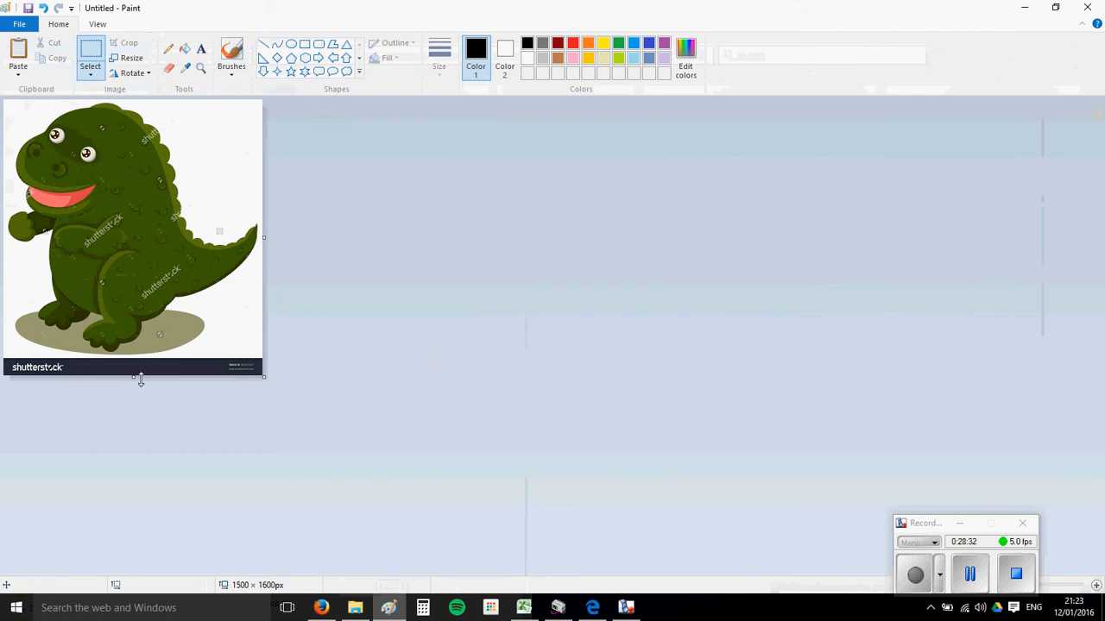
left_click_drag(134, 377, 133, 356)
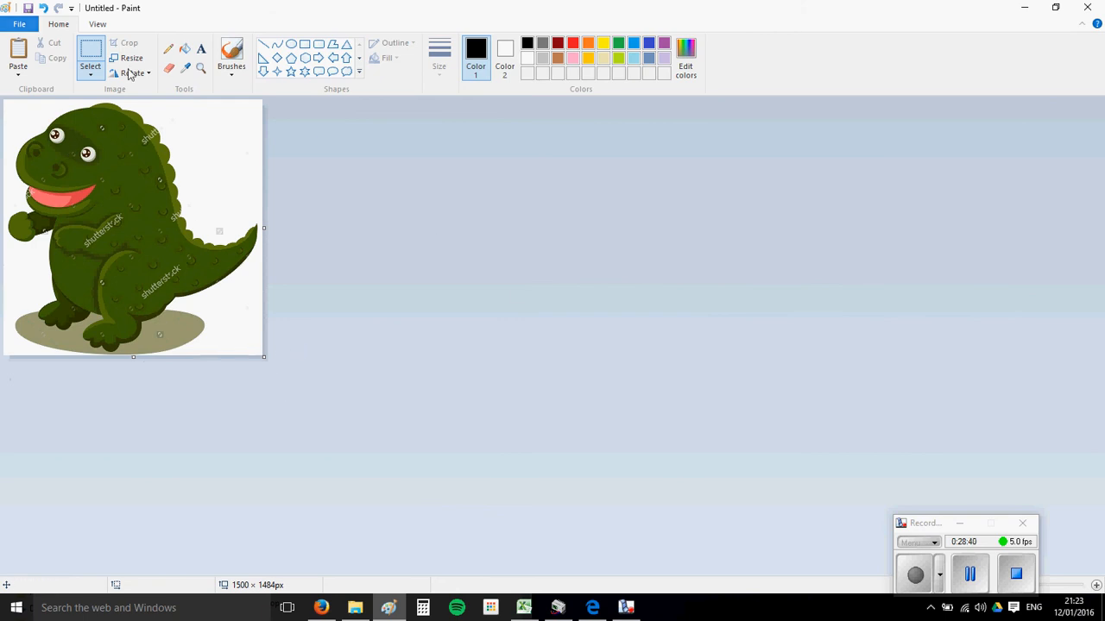
- Save the dinosaur picture on the Desktop as a 24-bit BMP file named Dinosaur
left_click(17, 26)
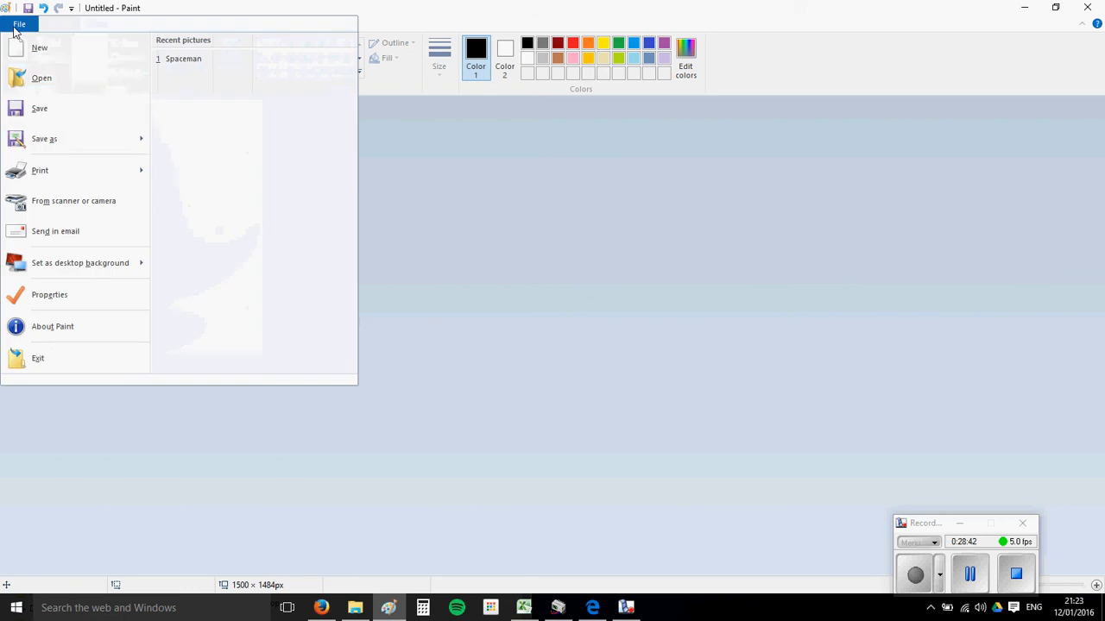
mouse_move(99, 146)
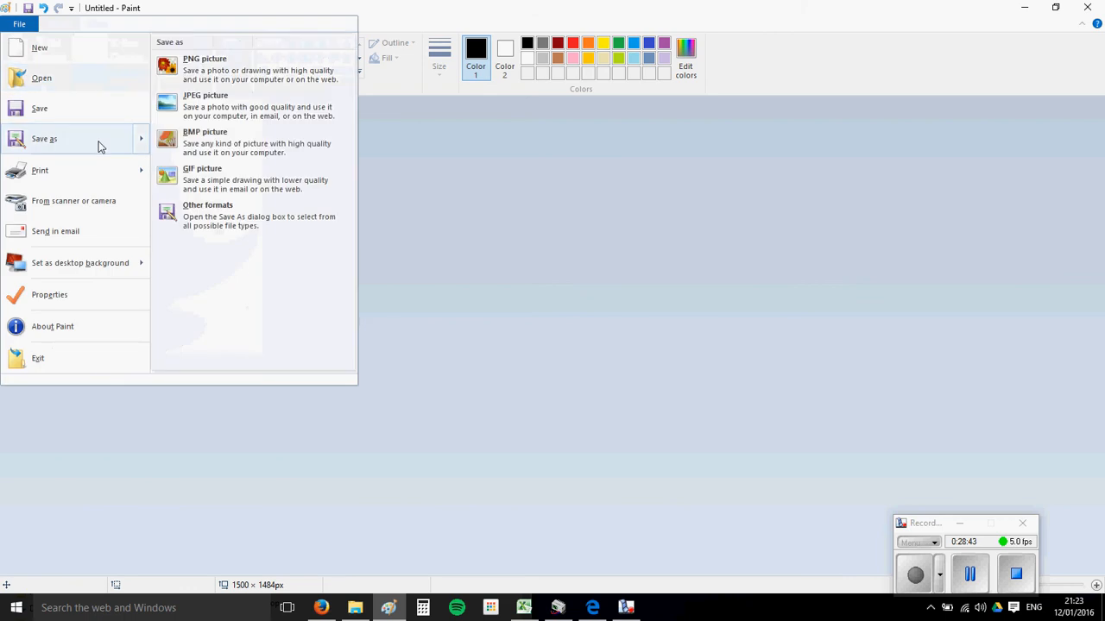
left_click(218, 145)
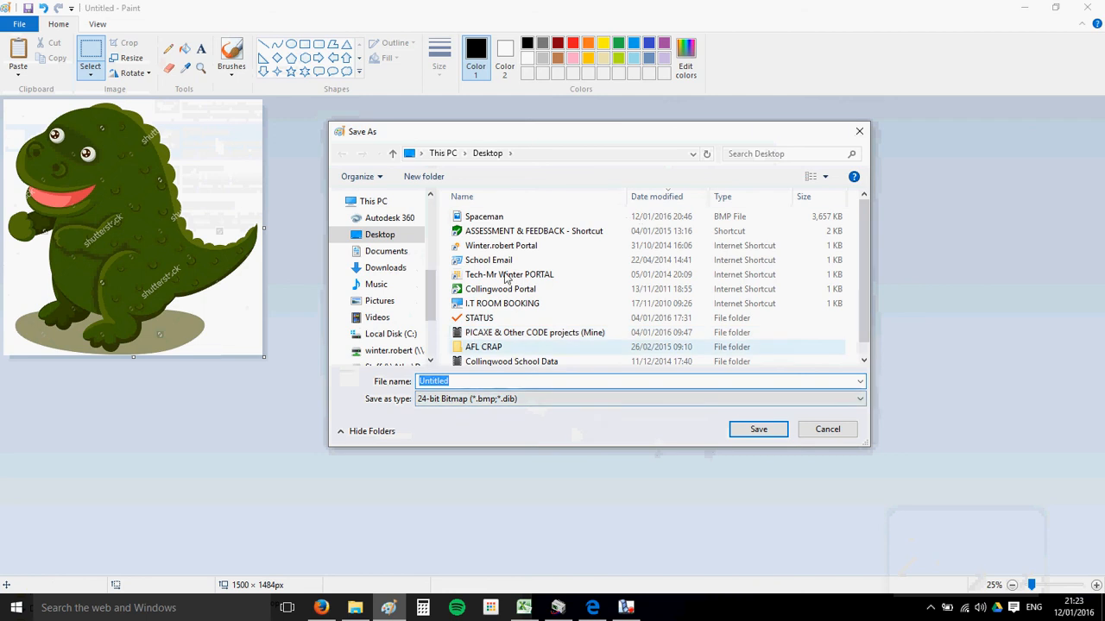
type("D")
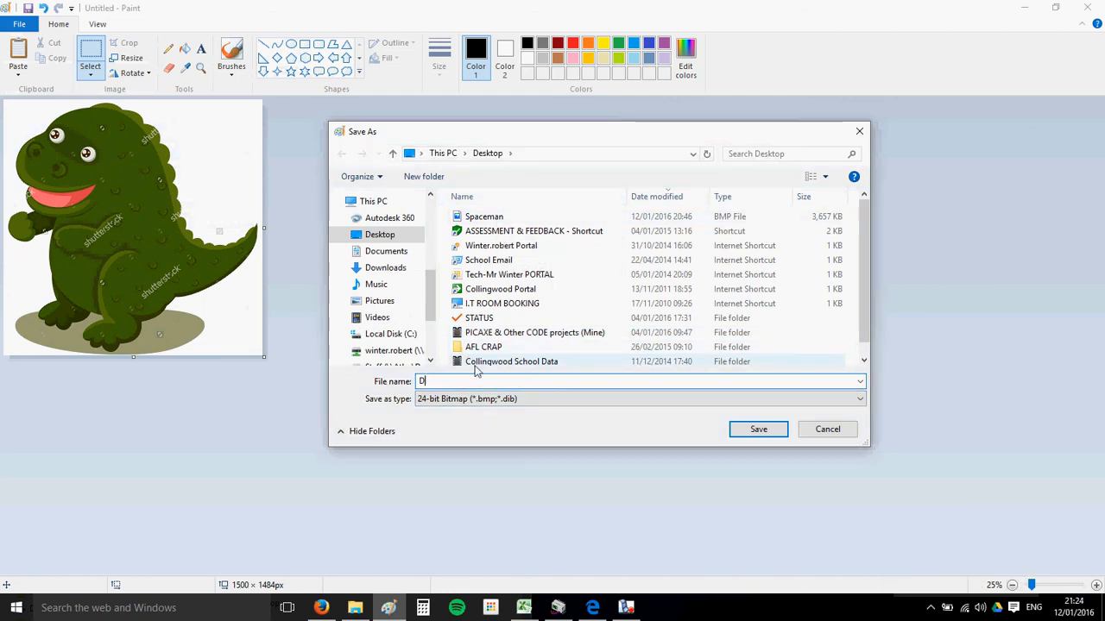
type("insosaur")
key("Return")
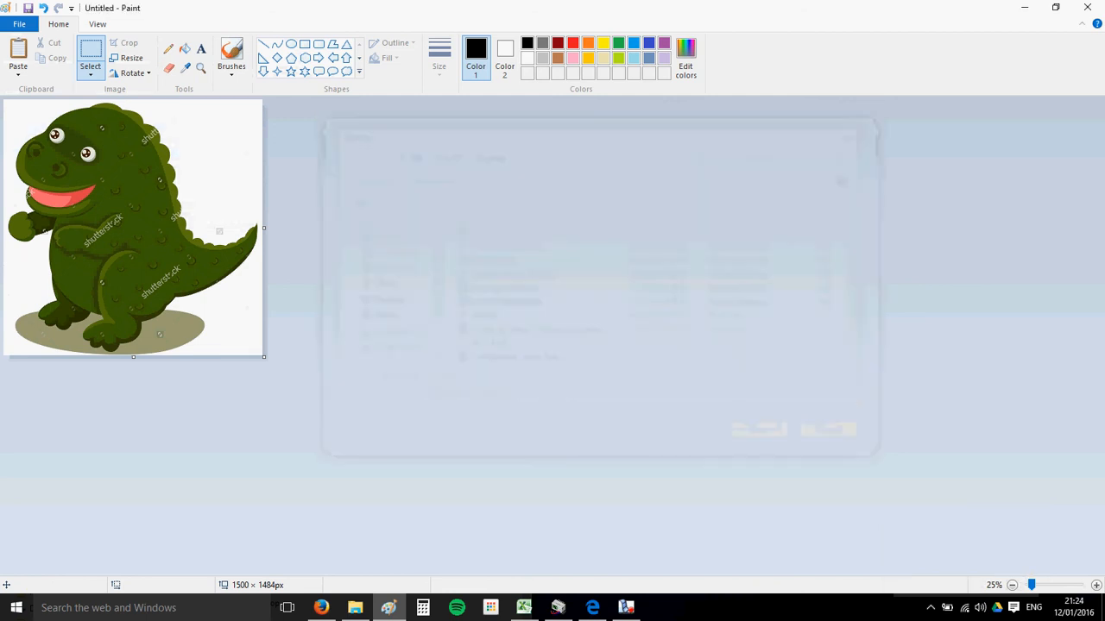
- Switch to Circuit Wizard and load the Desktop bitmap Dinosaur for import as a flat panel
left_click(557, 608)
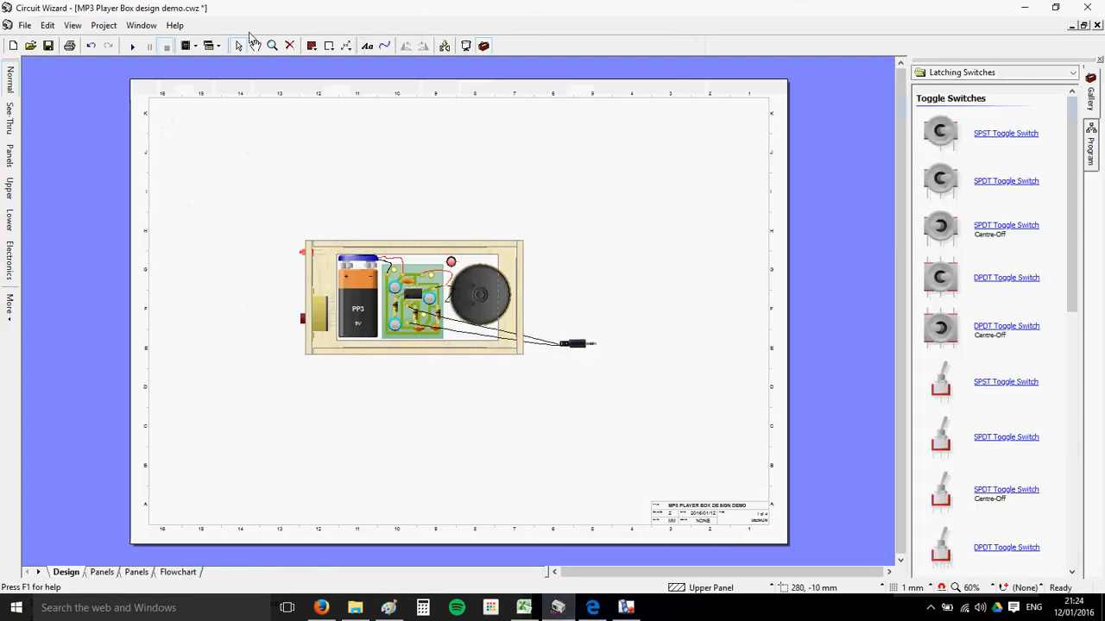
left_click(313, 46)
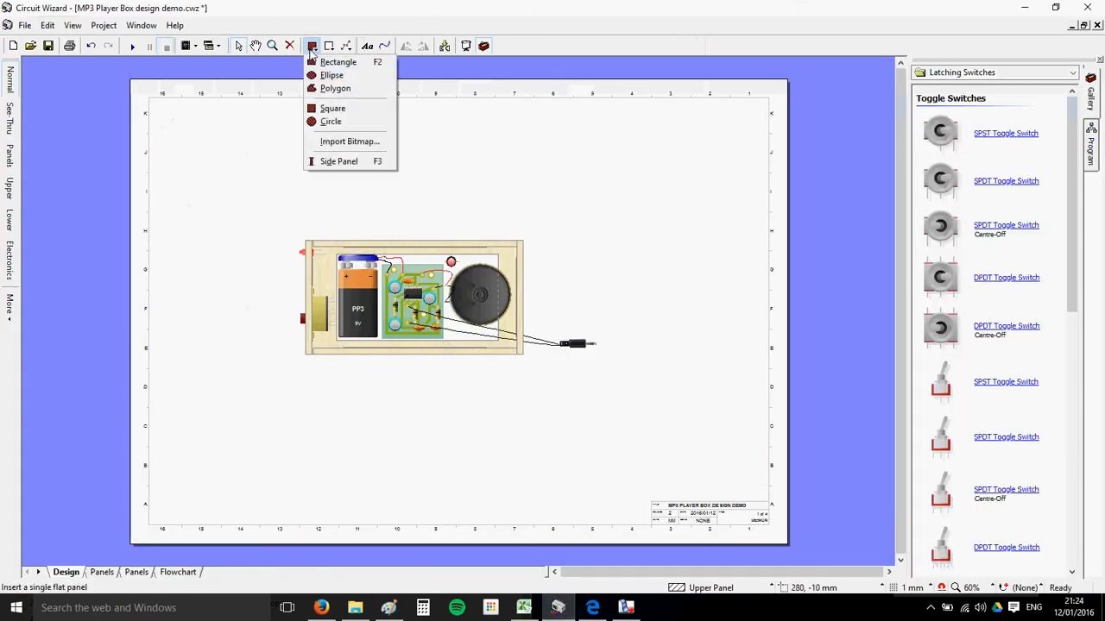
left_click(351, 141)
left_click(164, 263)
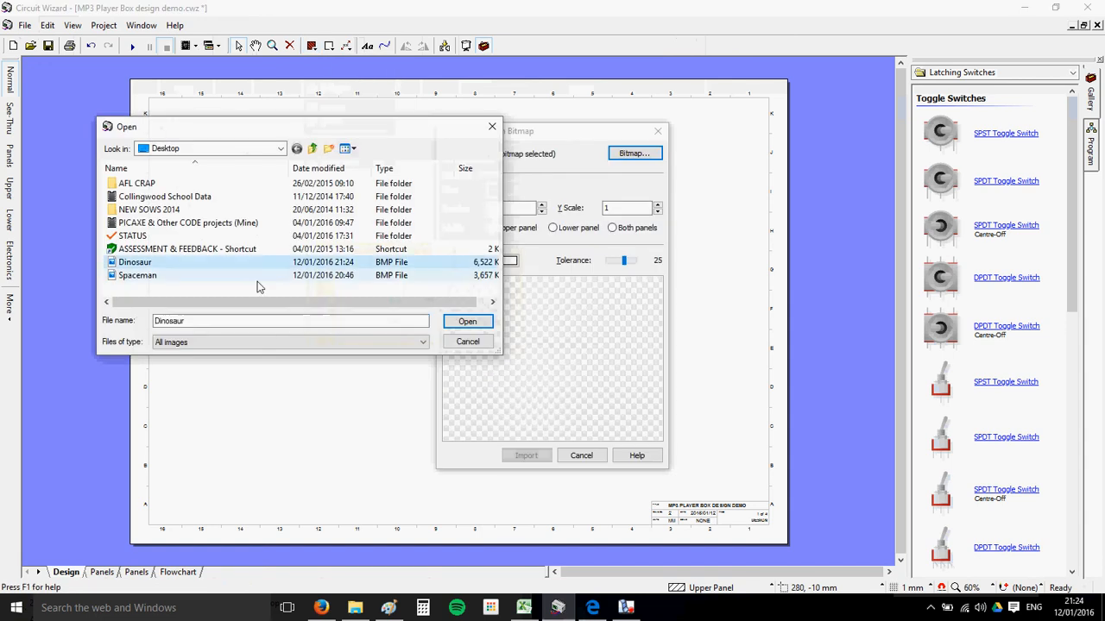
left_click(467, 321)
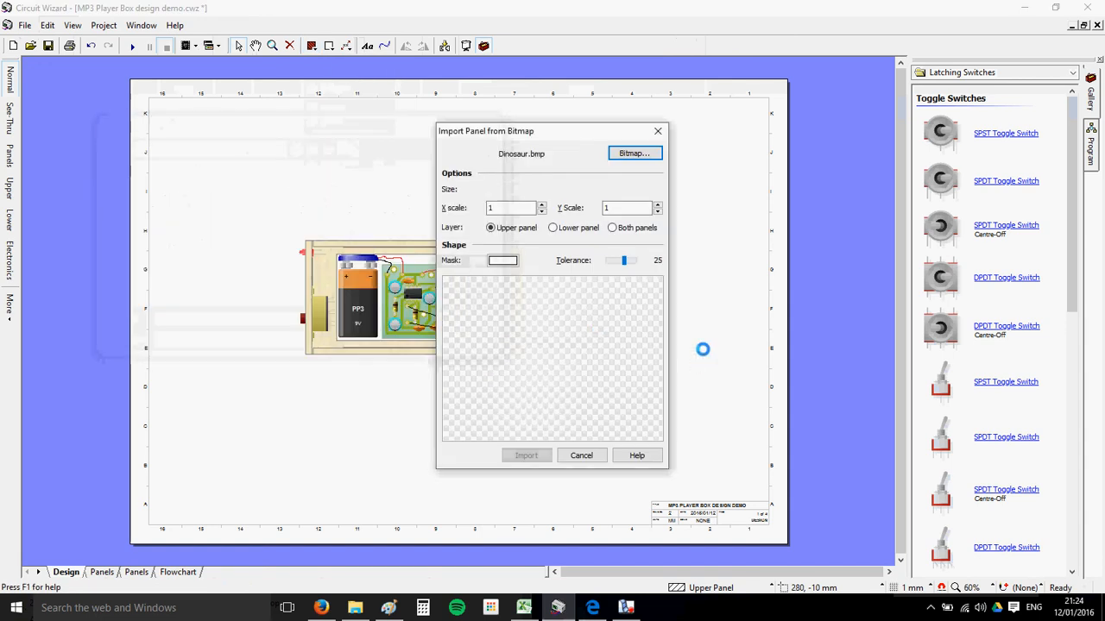
- Try the lowest mask tolerance, set it to 40 for a clean dinosaur outline, and import the shape on the upper panel layer
left_click_drag(623, 260, 594, 269)
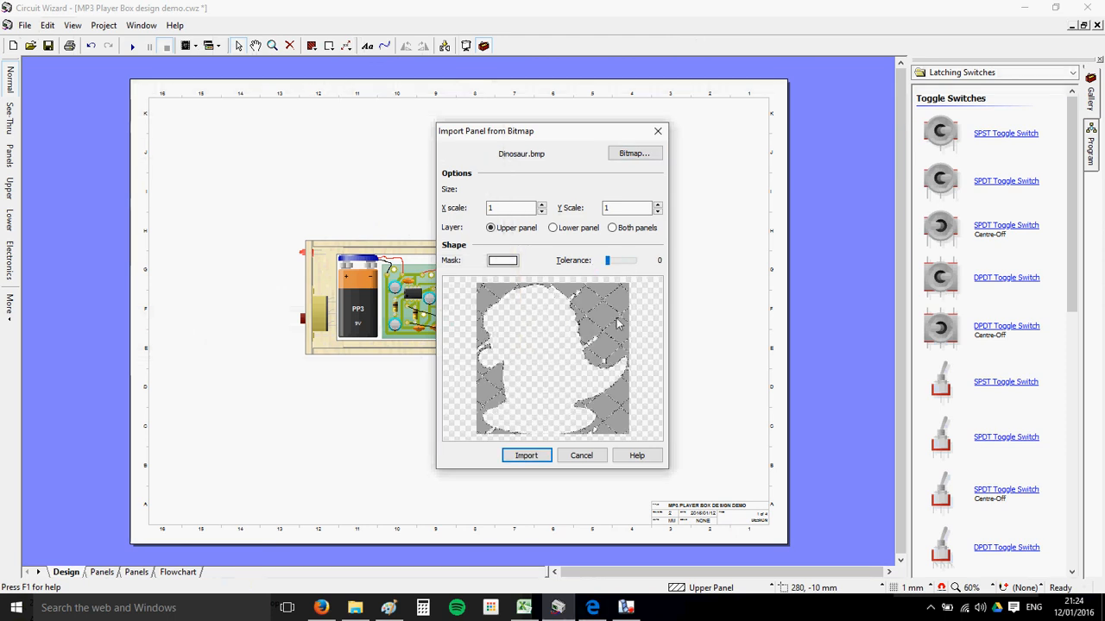
left_click_drag(609, 260, 635, 267)
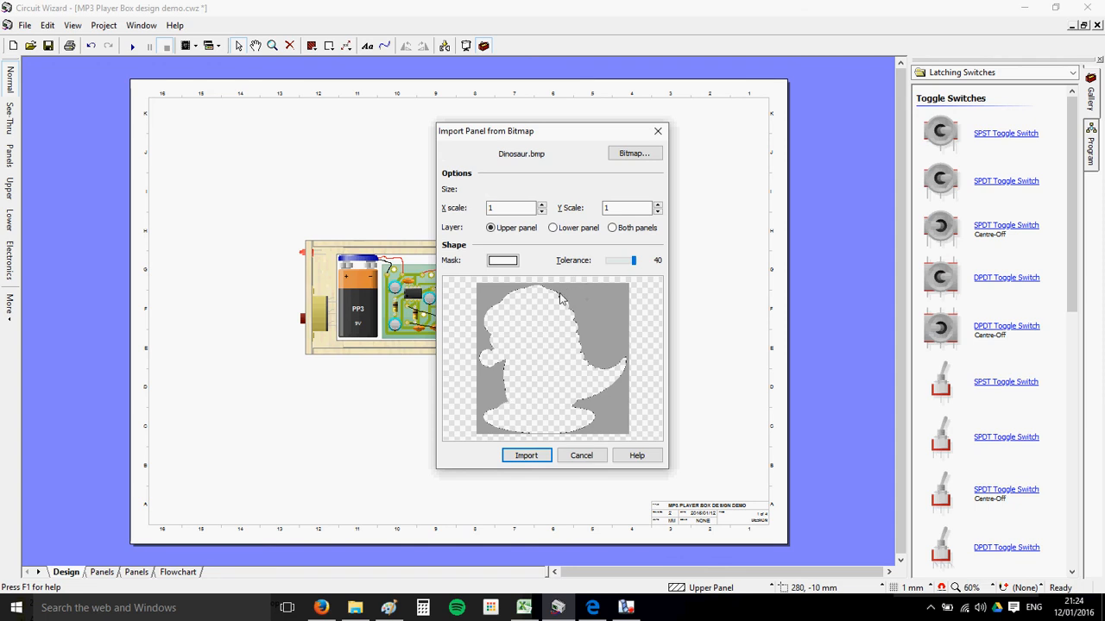
left_click(523, 456)
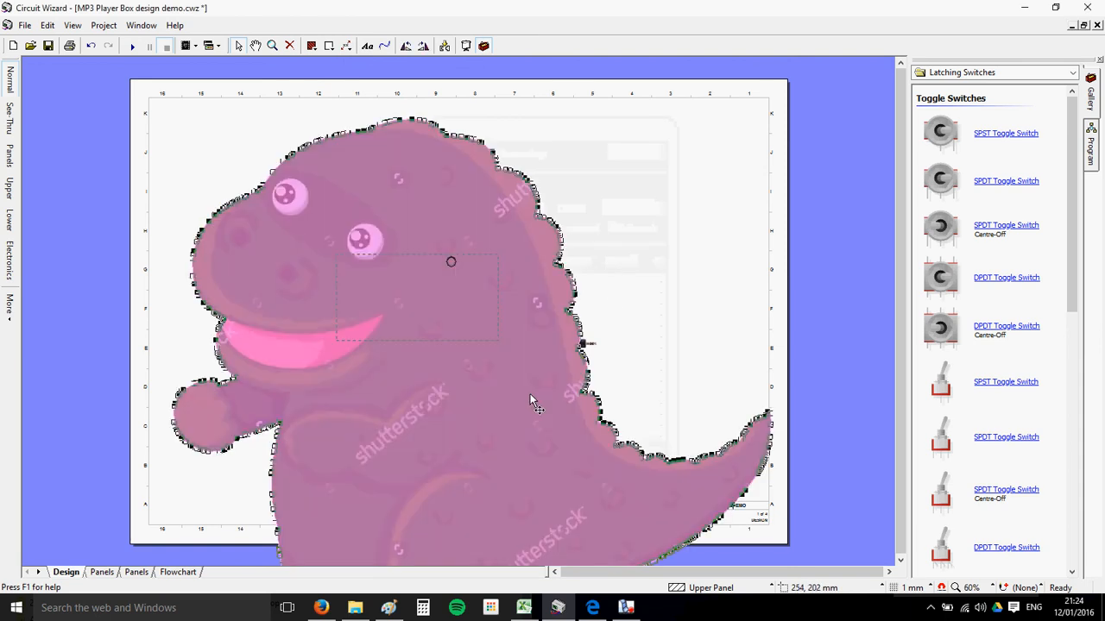
- Move the imported dinosaur panel up over the box so that the box sits on the dinosaur's belly
scroll(532, 390, "down", 2)
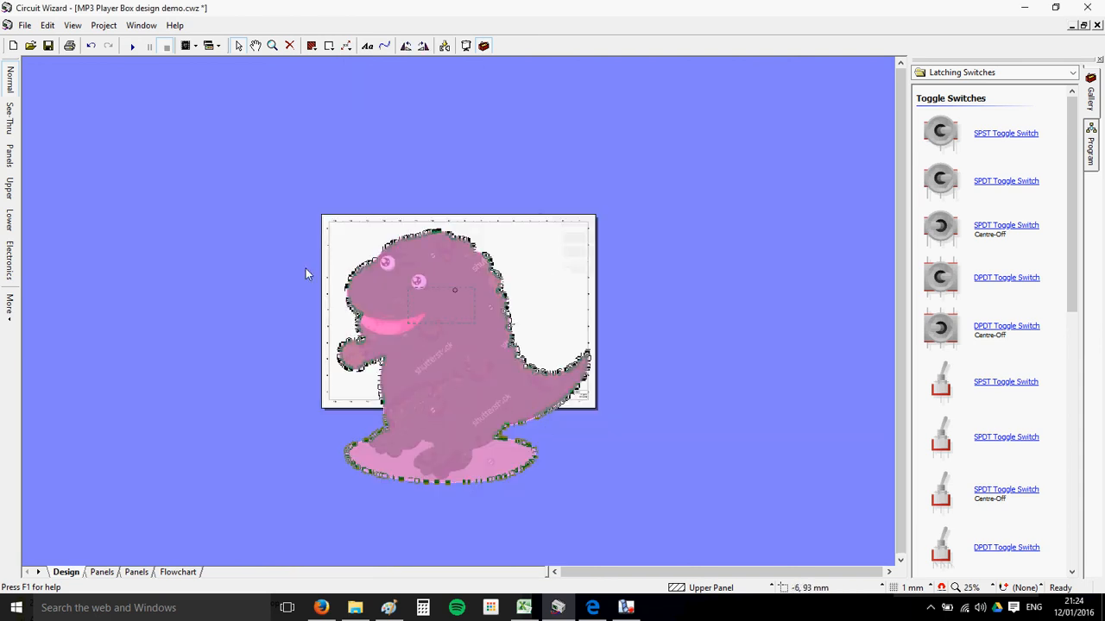
left_click_drag(287, 207, 590, 481)
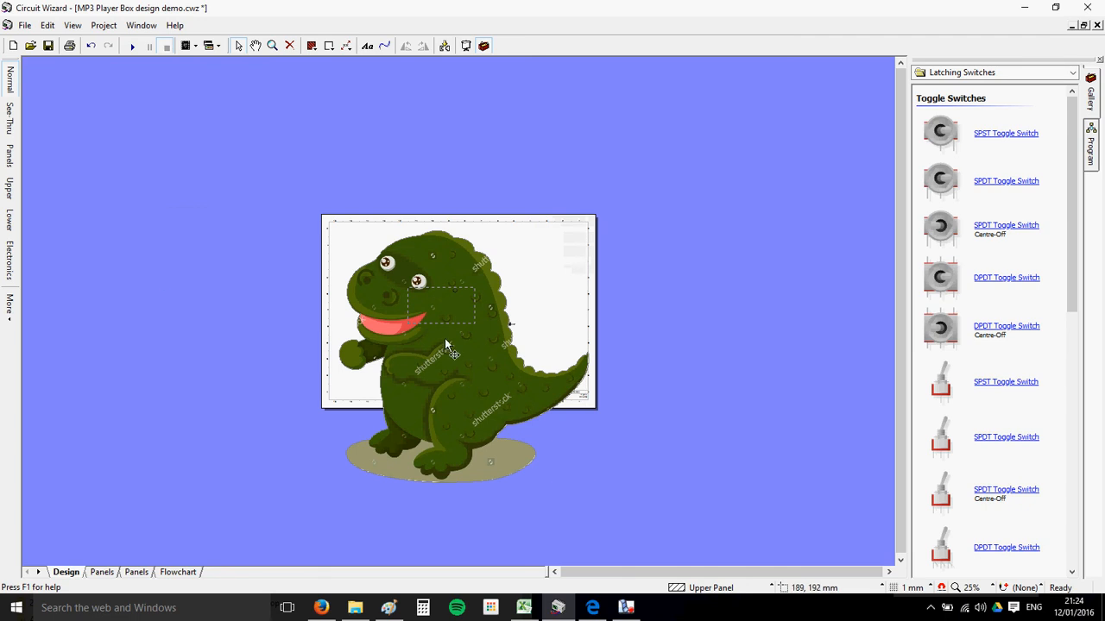
scroll(466, 354, "up", 1)
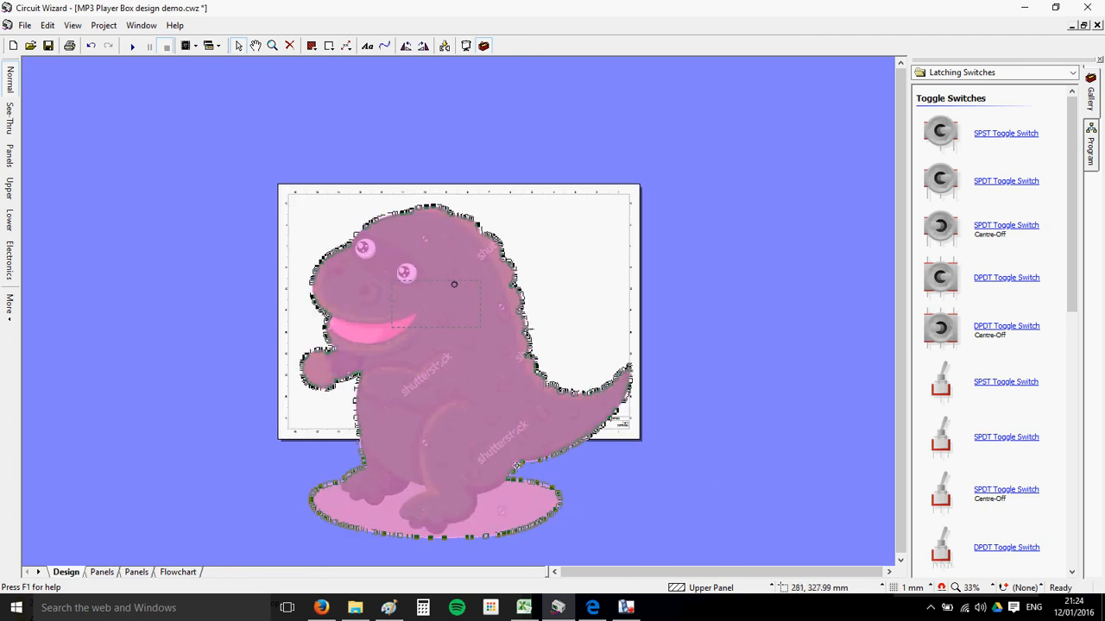
left_click_drag(485, 410, 487, 331)
left_click(675, 284)
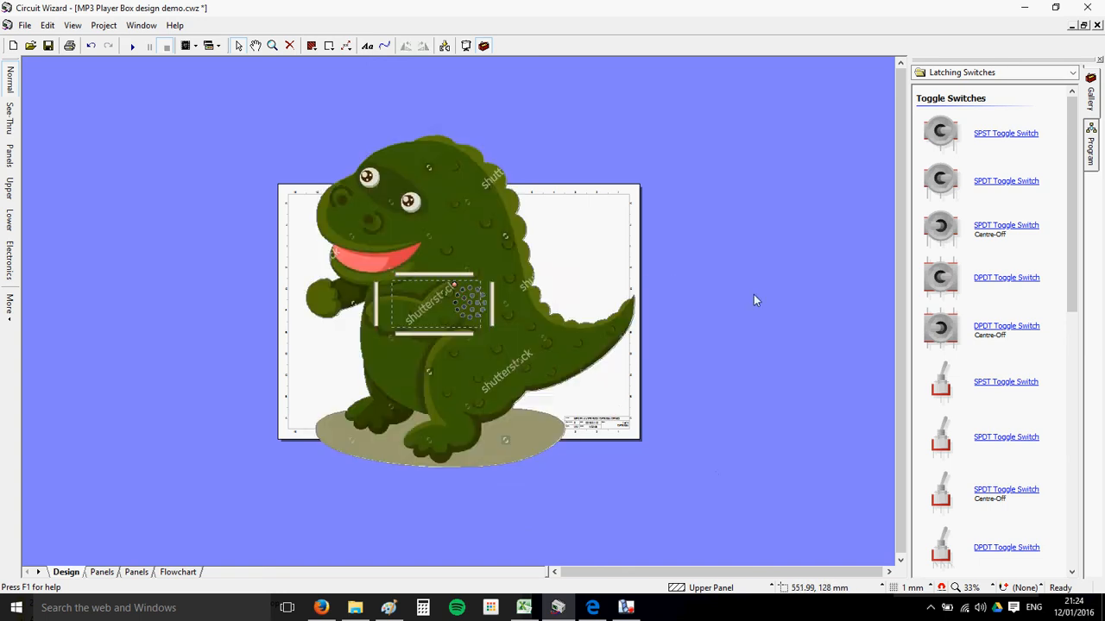
- Generate a sheet of flat panels from the dinosaur box design, check the cut-outs, and undo the sheet
left_click(465, 46)
left_click(565, 391)
scroll(585, 386, "down", 1)
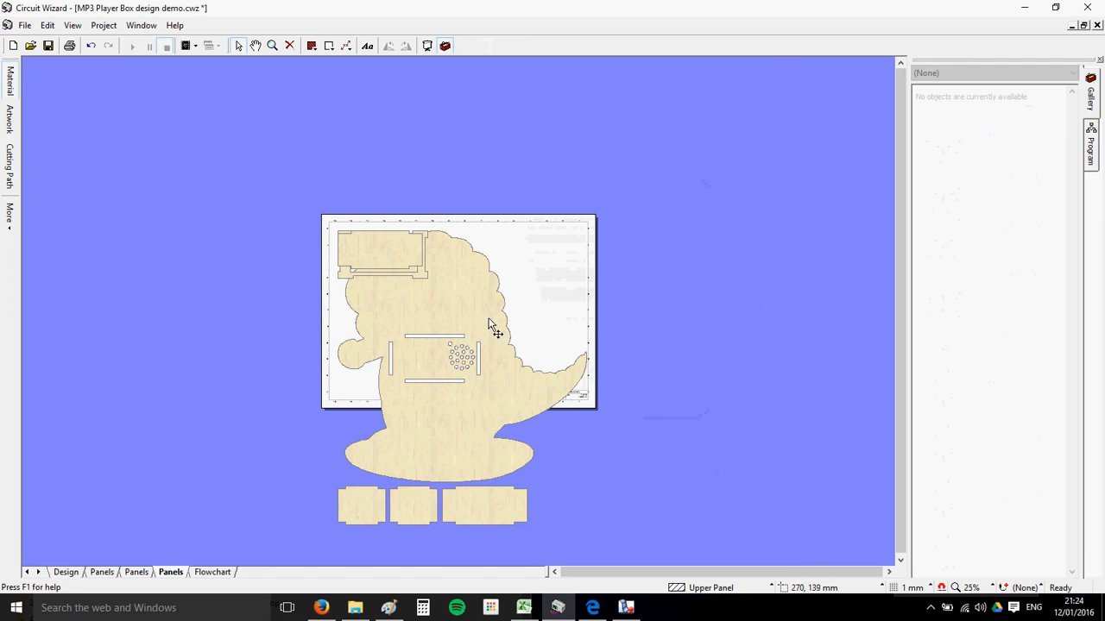
key("ctrl+z")
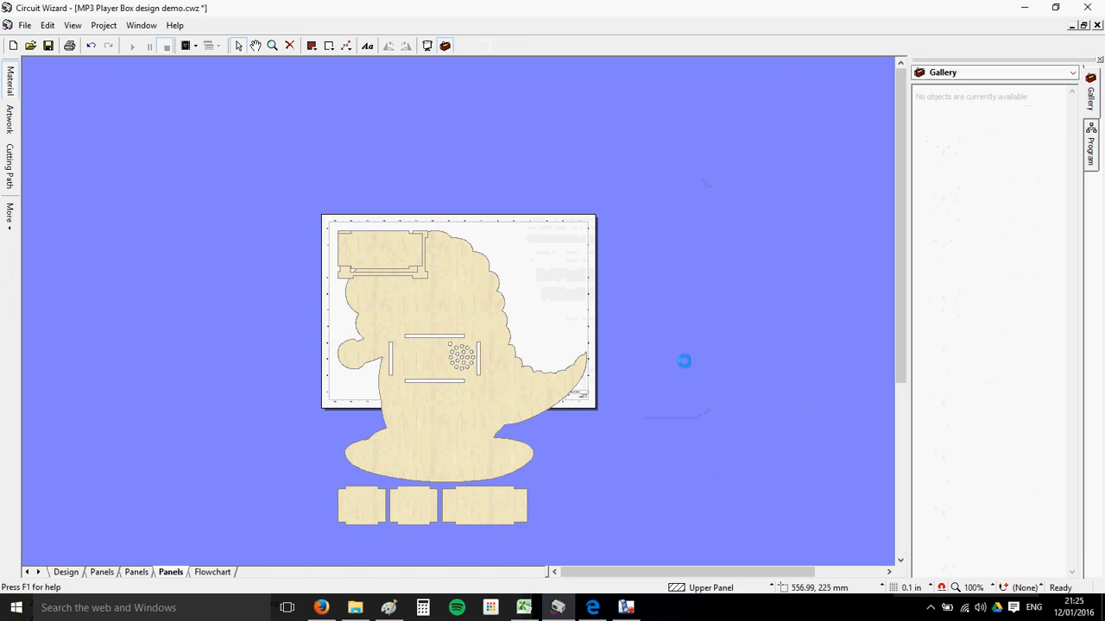
- Move the dinosaur panel off to the side of the box, try reshaping its tail tip, and undo the reshaping
left_click_drag(675, 326, 704, 321)
left_click_drag(837, 230, 796, 278)
left_click(848, 238)
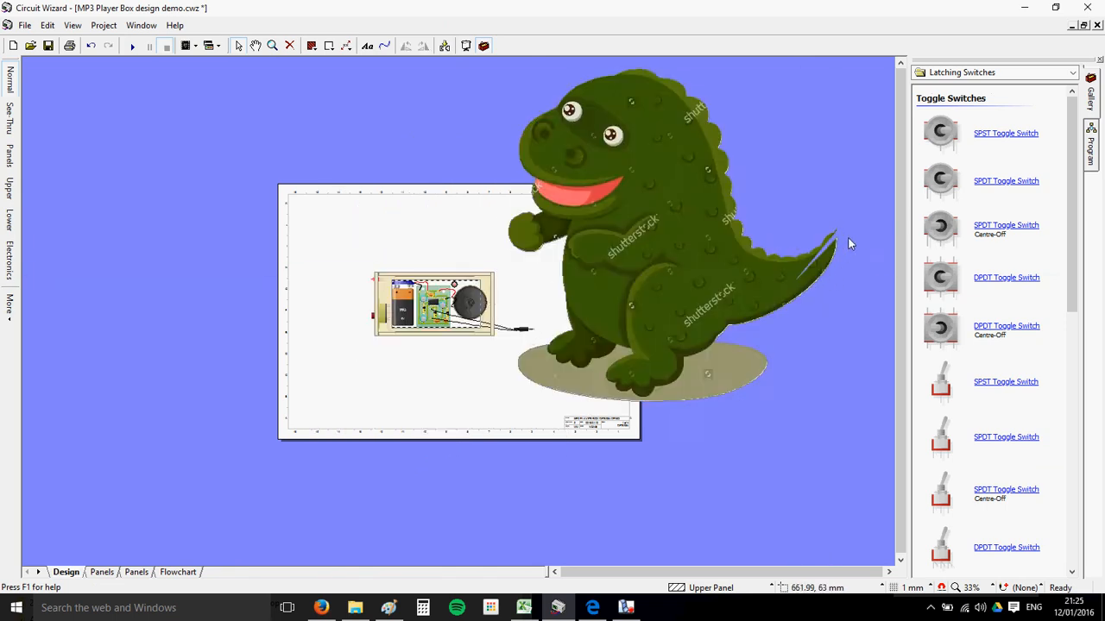
scroll(845, 242, "up", 3)
scroll(841, 248, "down", 2)
scroll(676, 253, "down", 1)
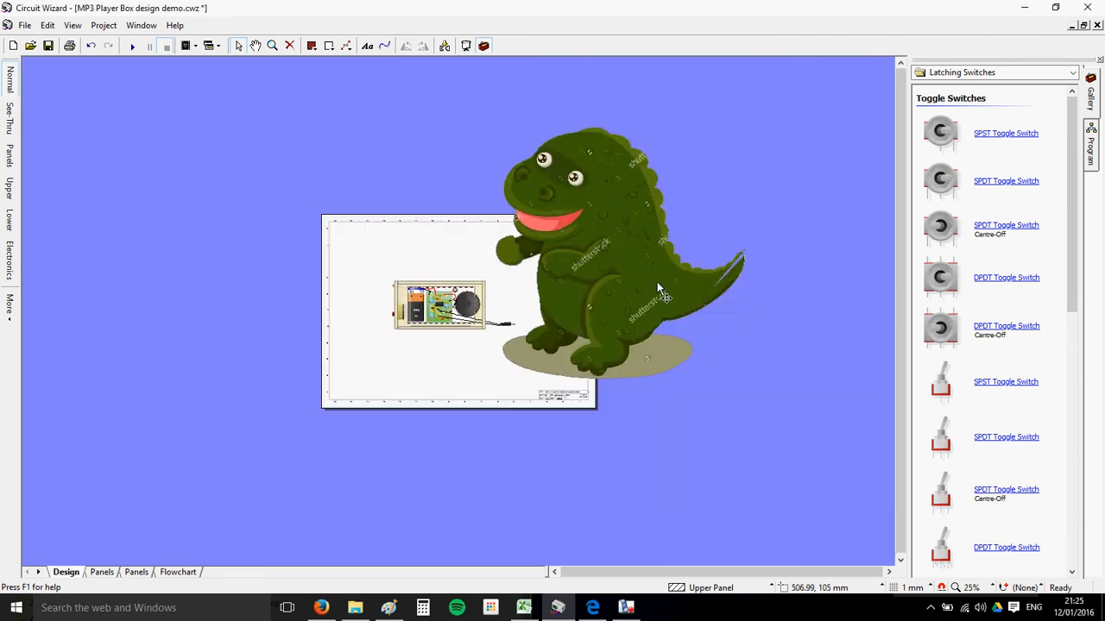
scroll(780, 273, "up", 2)
scroll(774, 256, "down", 1)
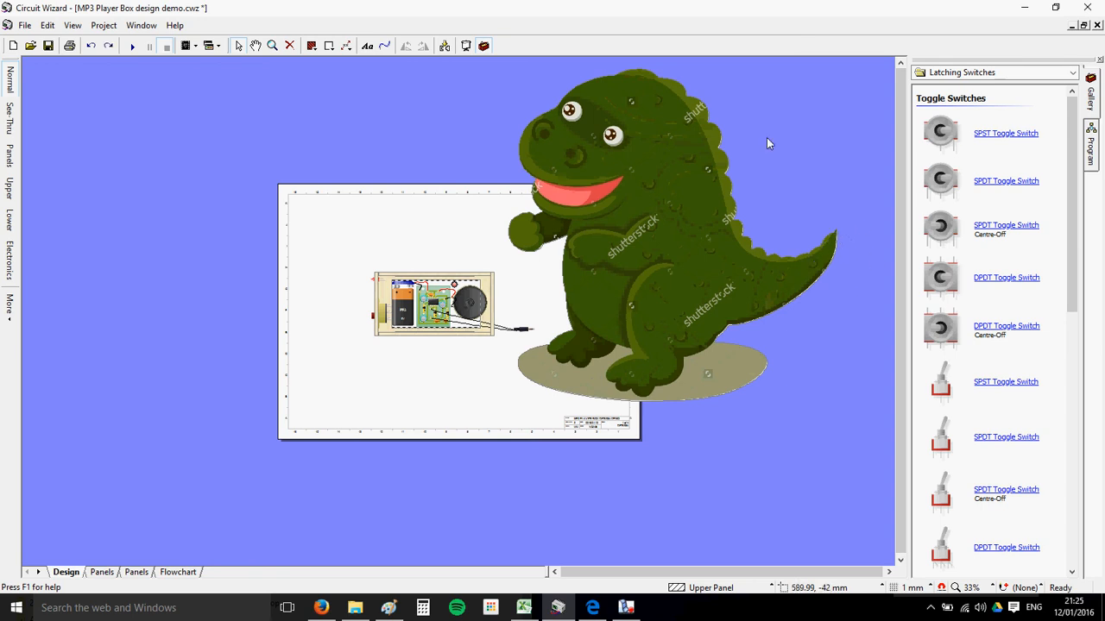
left_click_drag(713, 258, 844, 416)
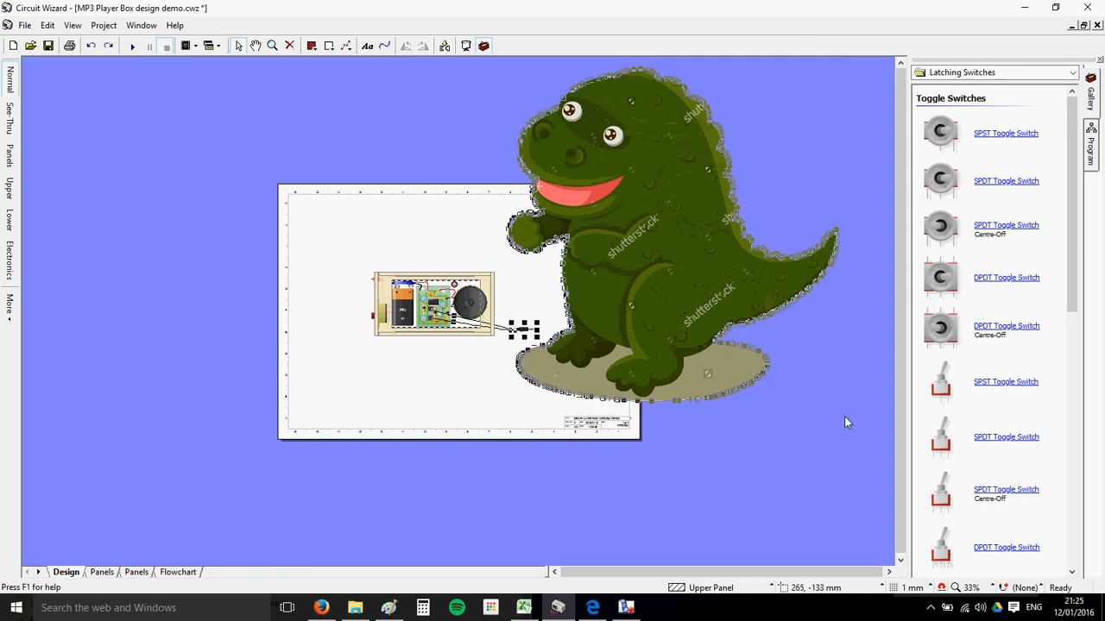
scroll(528, 332, "up", 1)
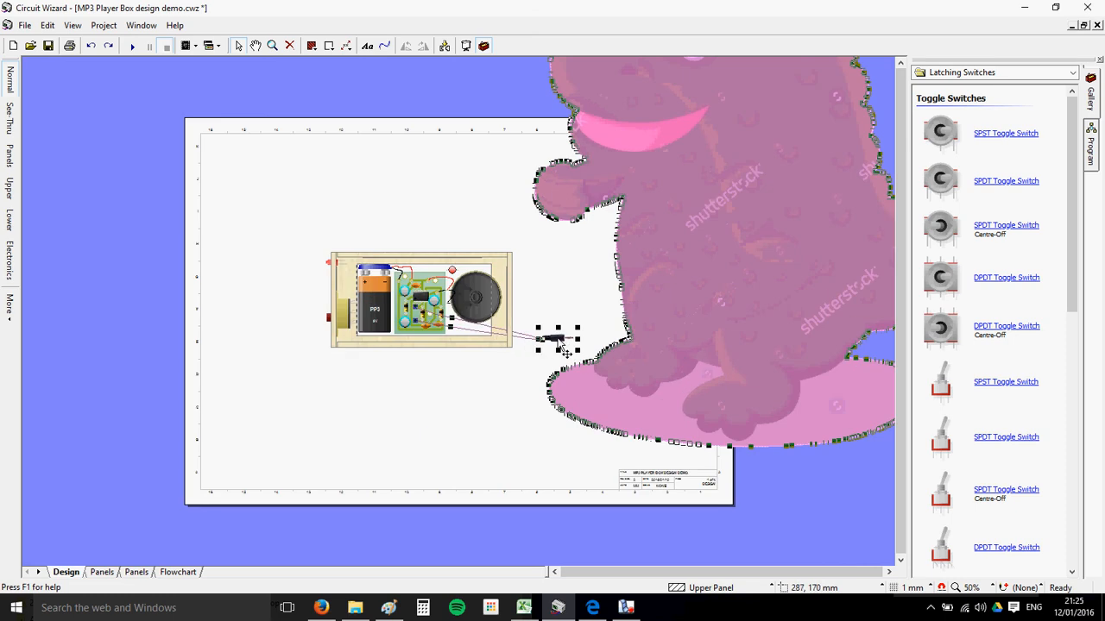
left_click(558, 338, "shift")
left_click(530, 335, "shift")
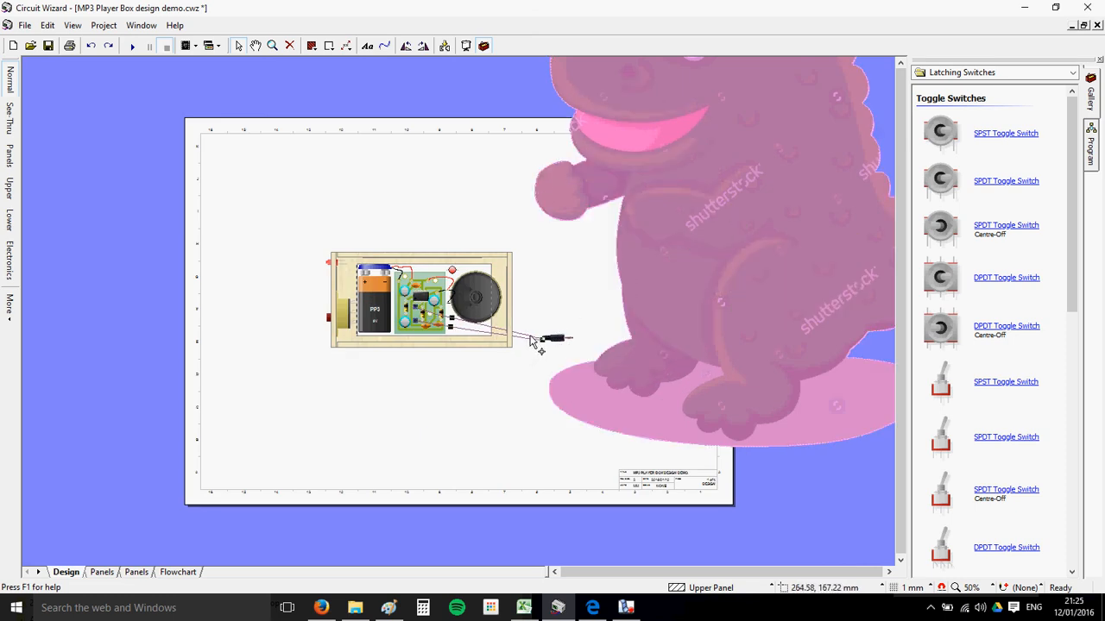
scroll(581, 267, "down", 1)
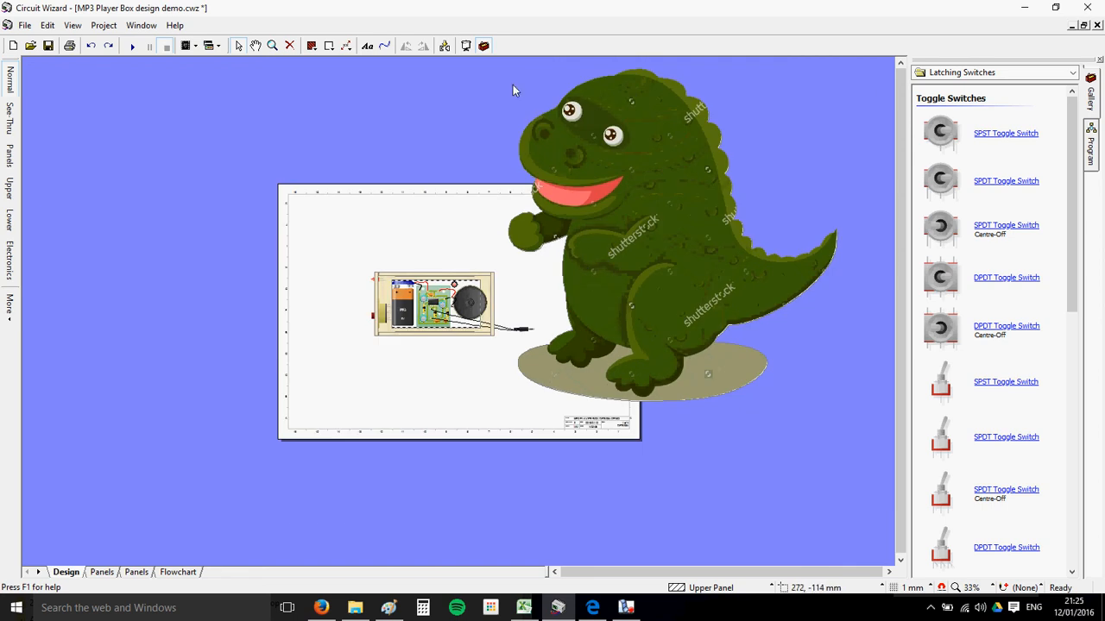
- Scale the dinosaur panel to 0.5 in both X and Y
left_click_drag(513, 86, 852, 422)
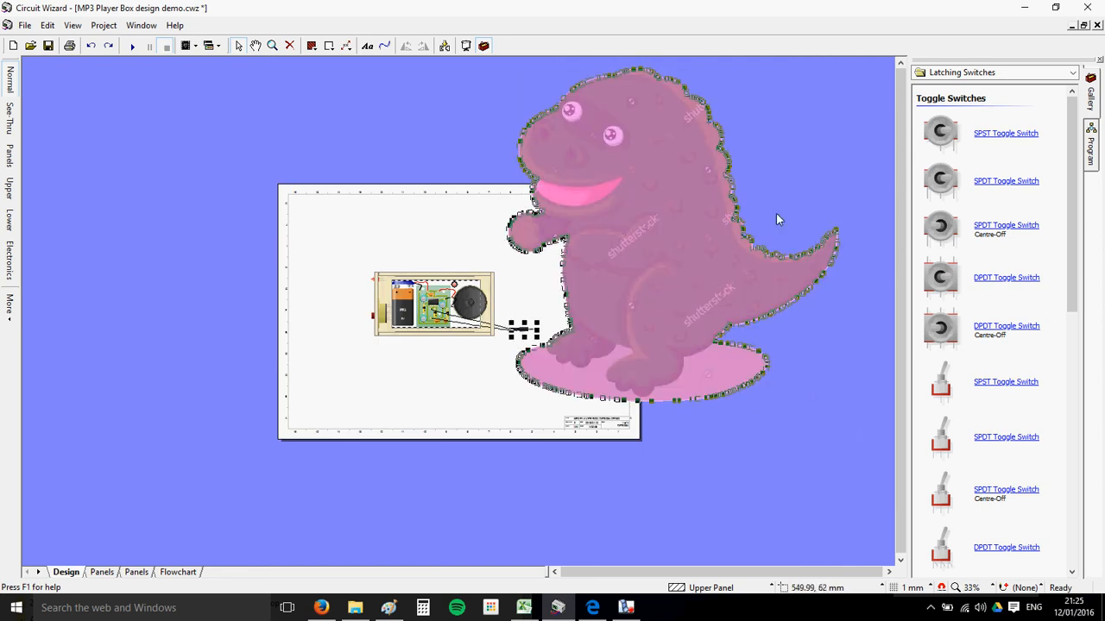
left_click(671, 234)
right_click(664, 242)
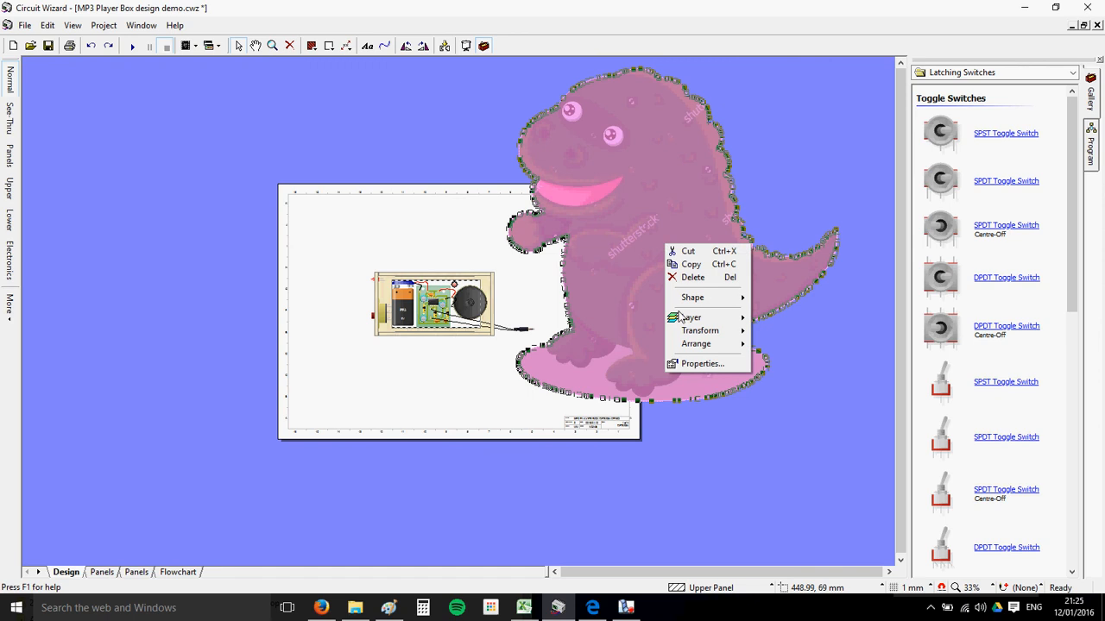
mouse_move(725, 334)
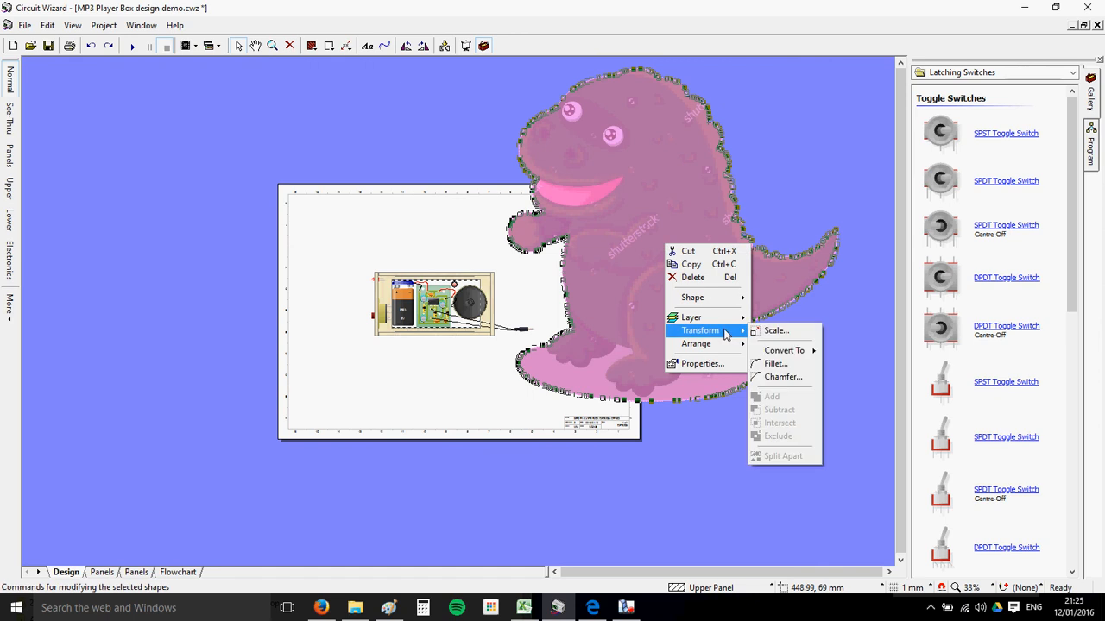
left_click(780, 331)
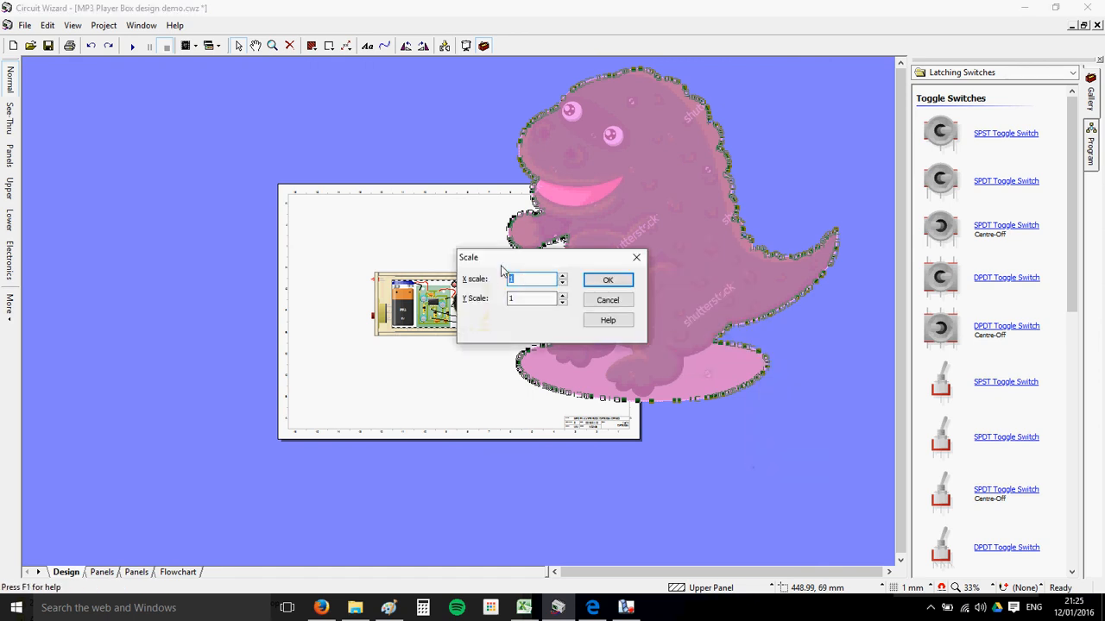
left_click_drag(500, 266, 285, 161)
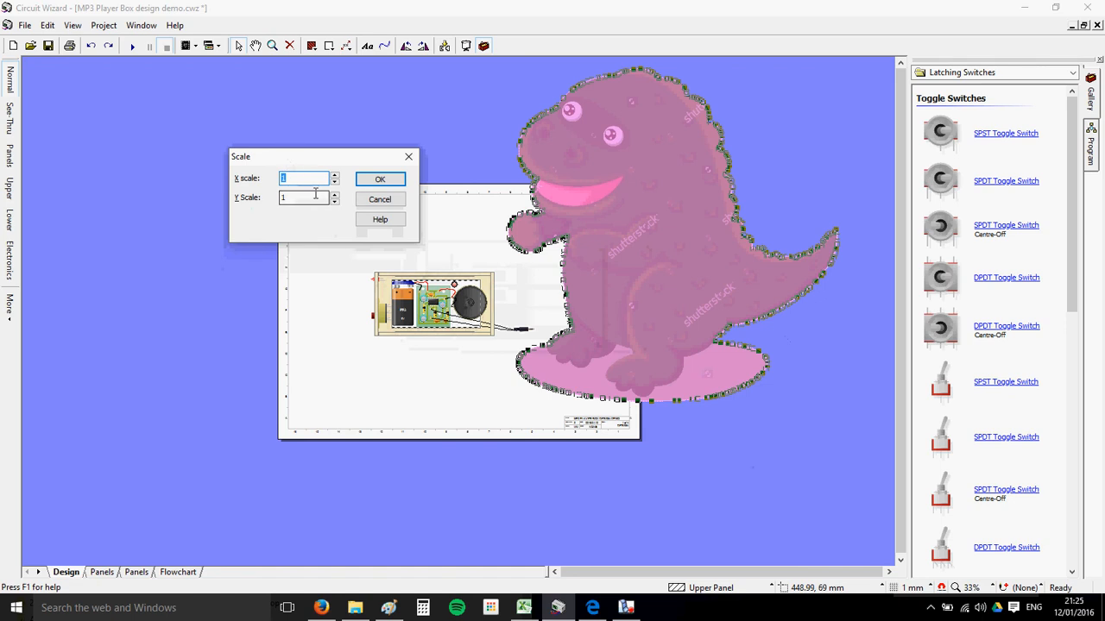
type("0.5")
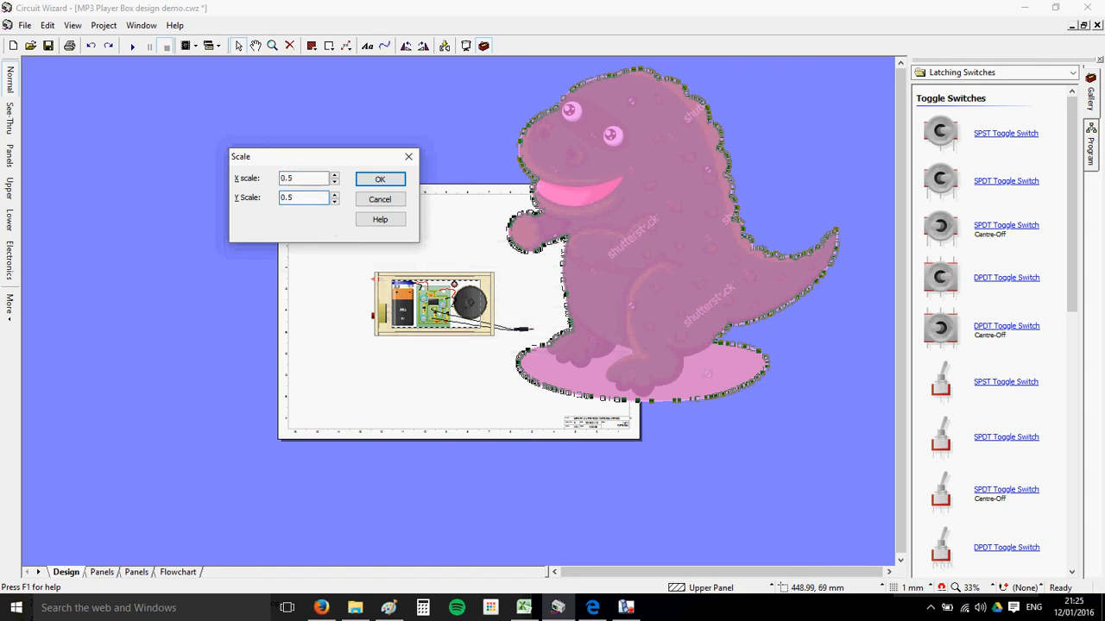
key("Return")
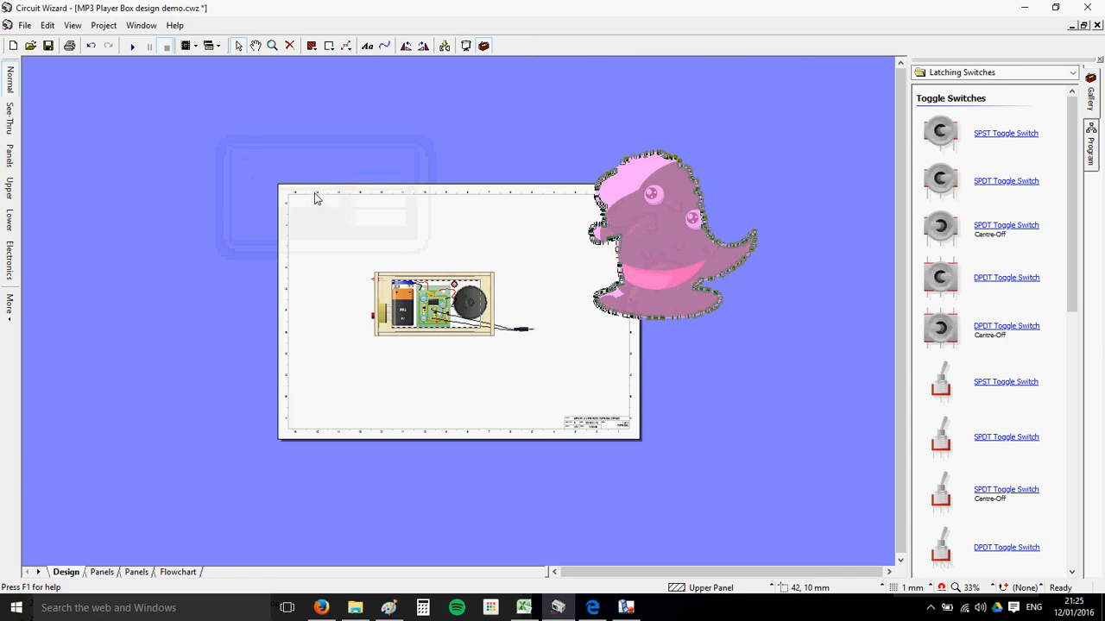
- Set the dinosaur panel's artwork to Centre and check how the picture fits the scaled outline
left_click(808, 185)
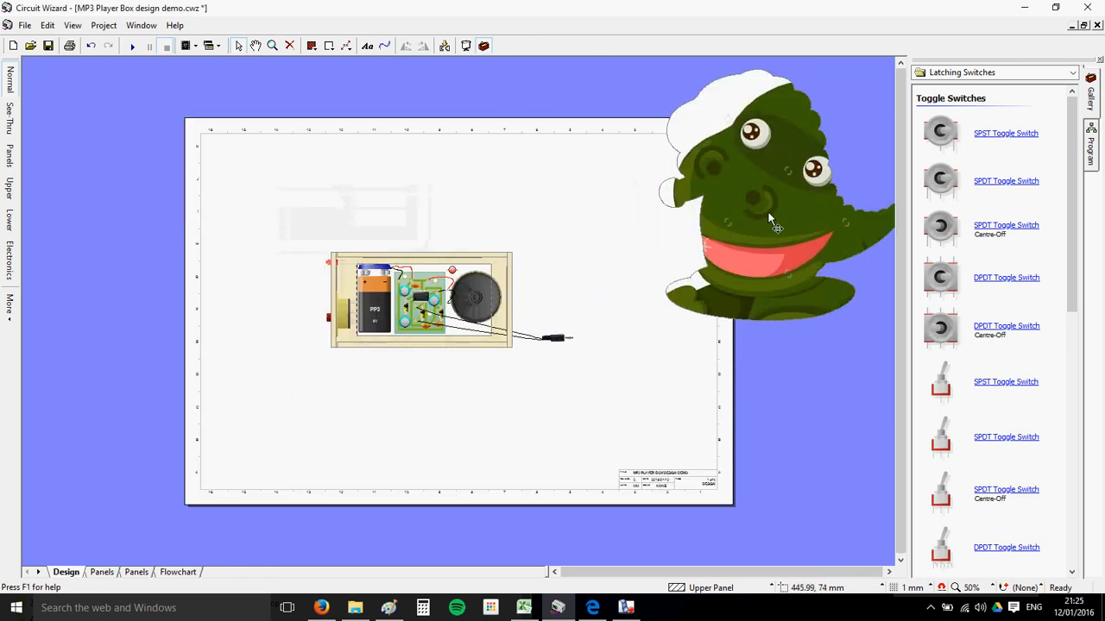
left_click(691, 233)
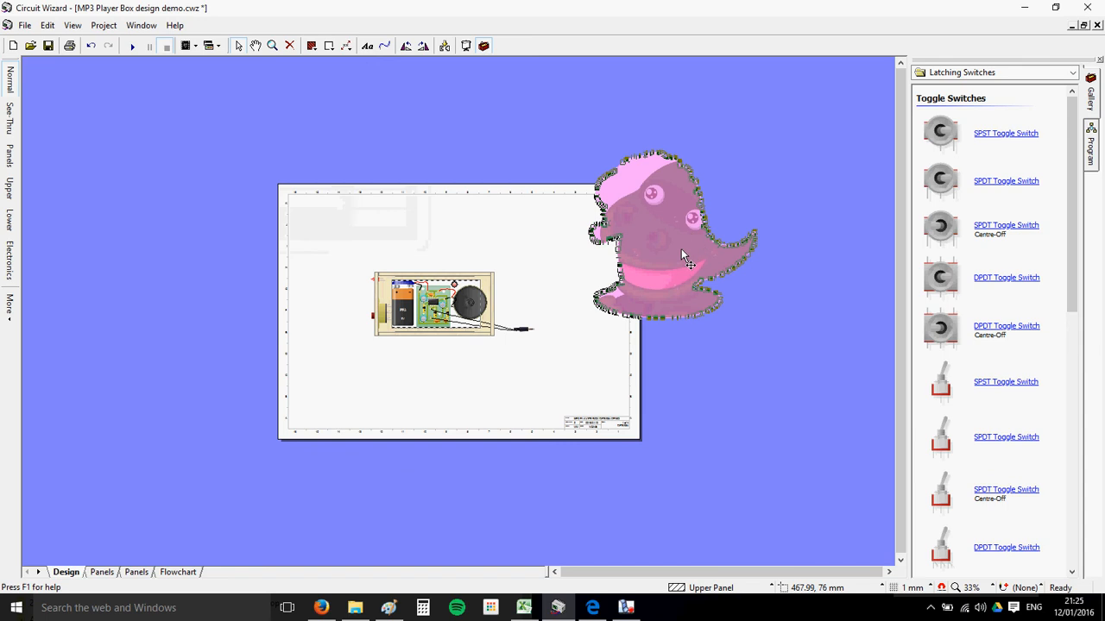
double_click(681, 249)
left_click(511, 211)
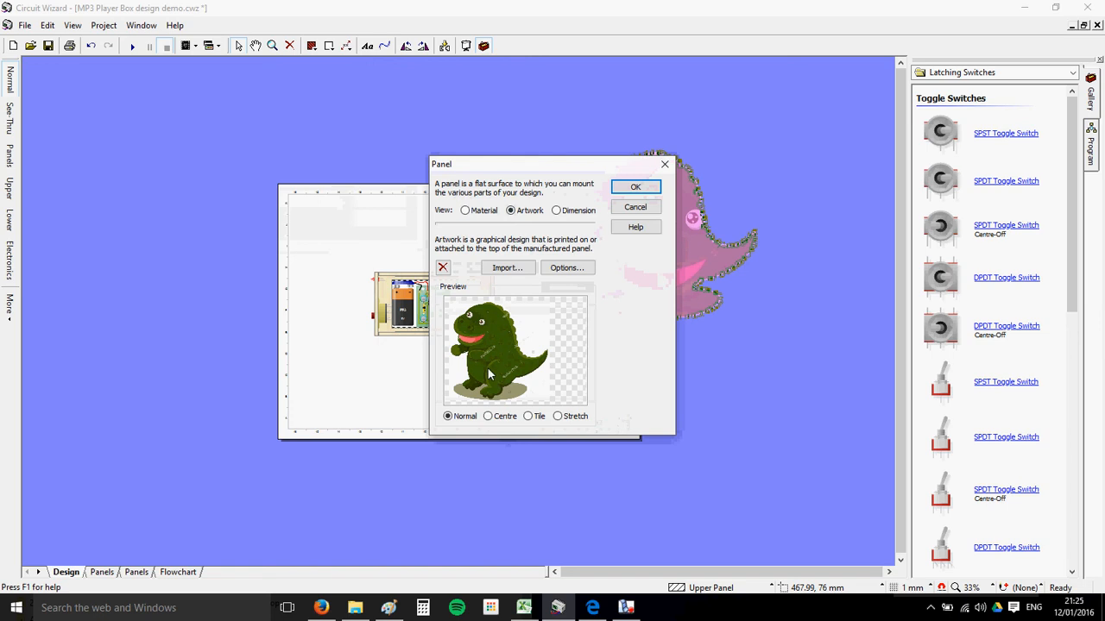
left_click(488, 419)
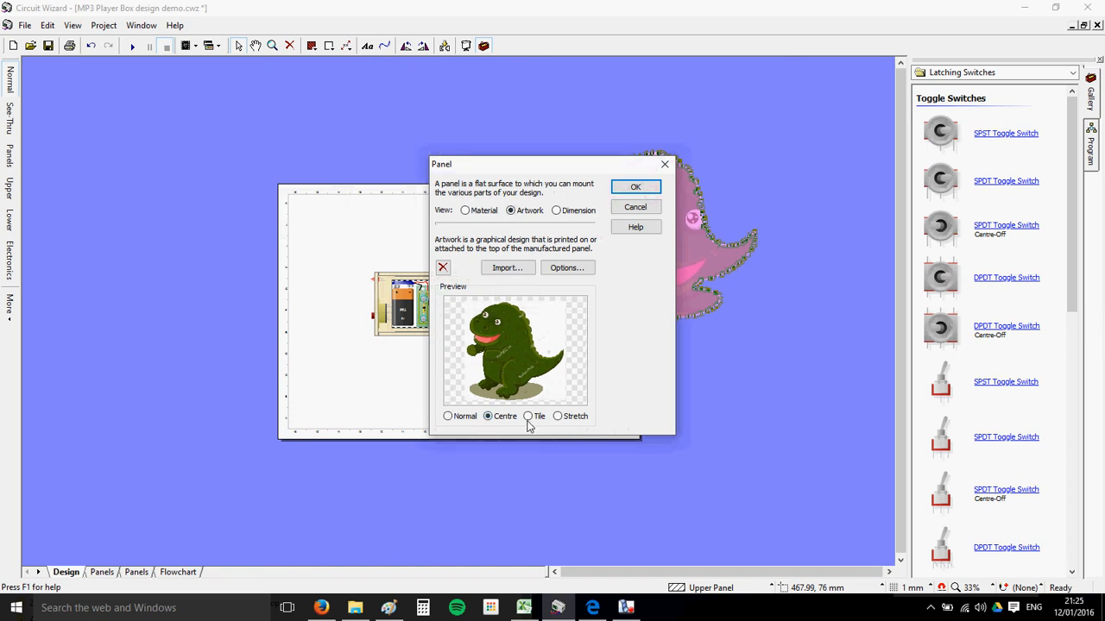
left_click(636, 188)
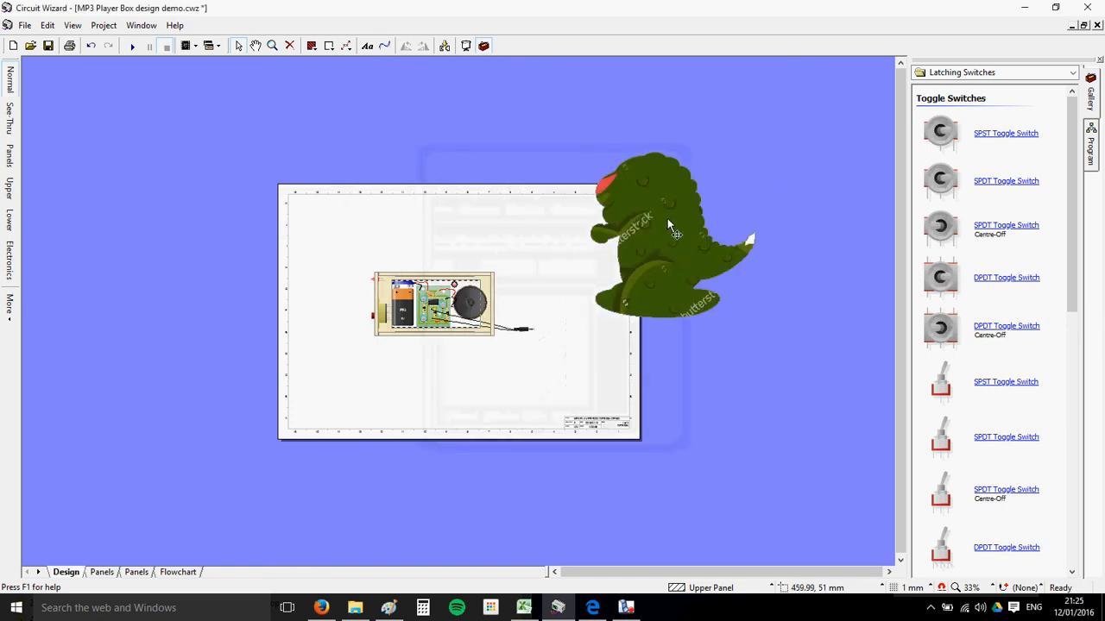
scroll(706, 215, "up", 1)
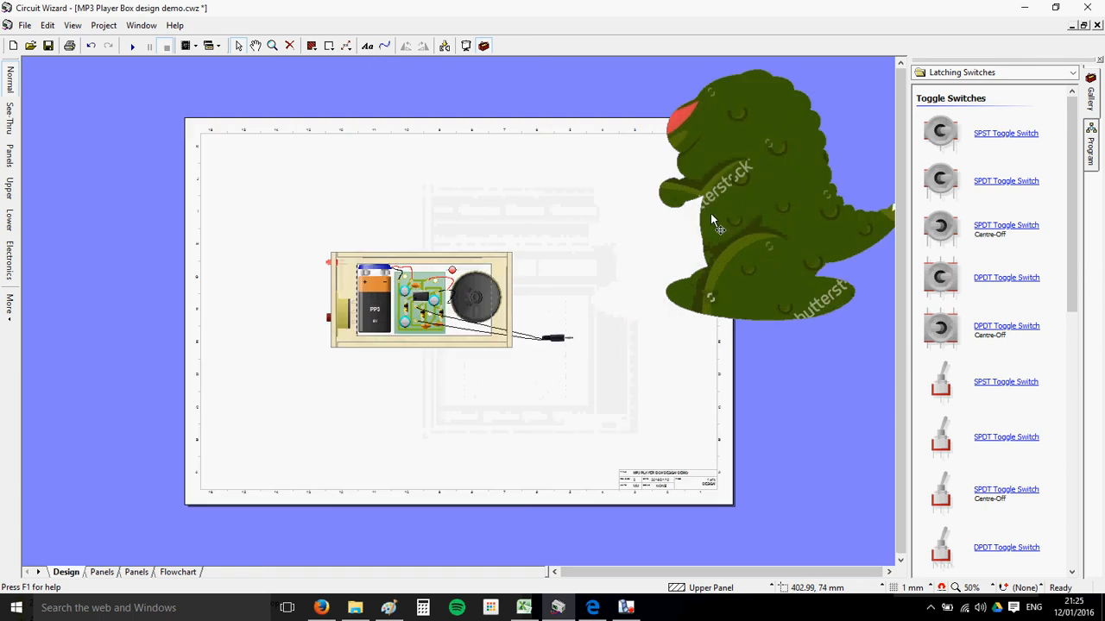
scroll(712, 187, "down", 2)
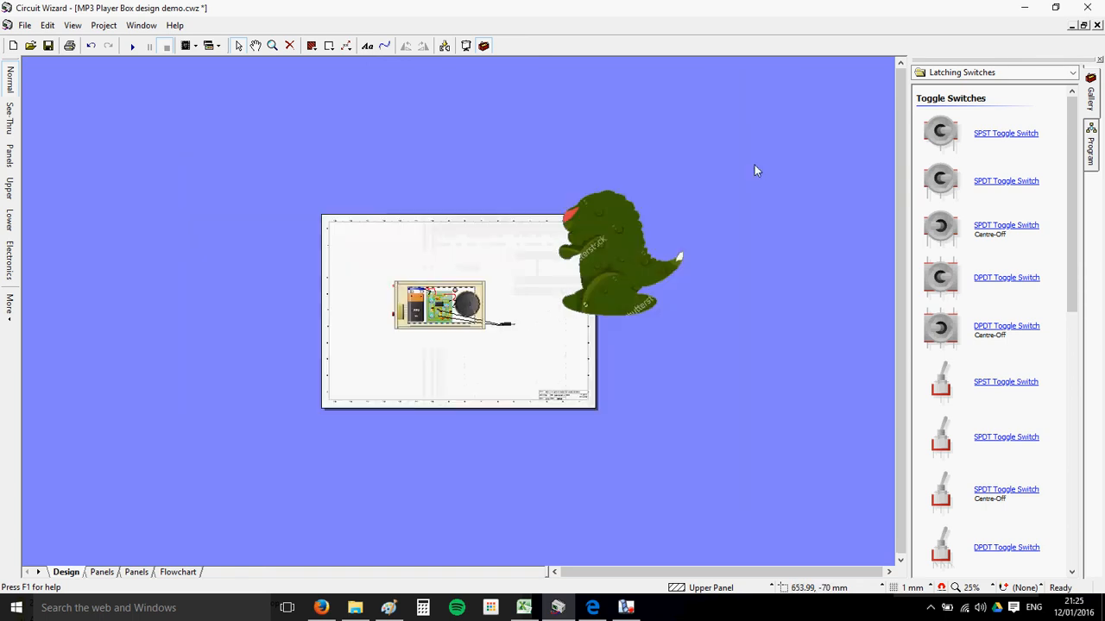
- Group the MP3 player box together with the electronic components inside it
scroll(723, 195, "up", 1)
left_click_drag(329, 241, 554, 372)
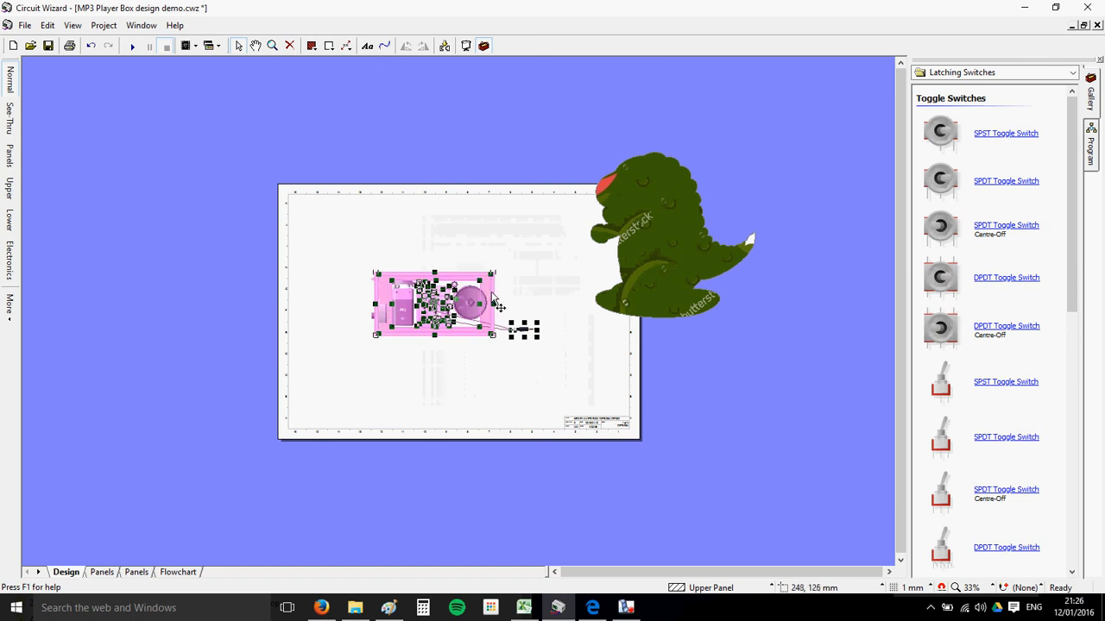
right_click(490, 297)
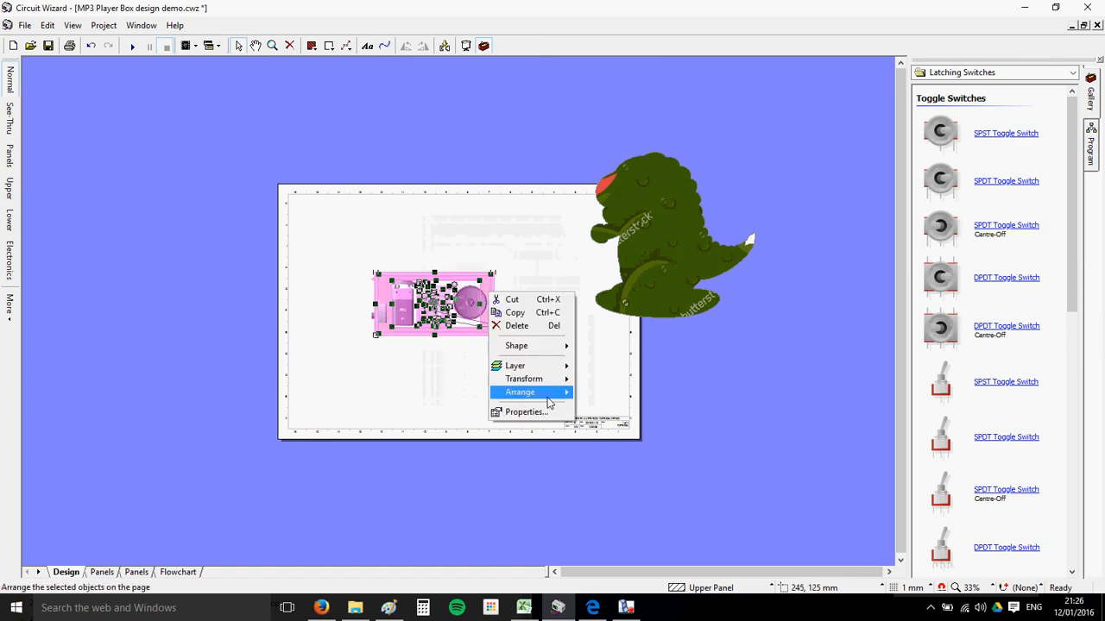
mouse_move(547, 400)
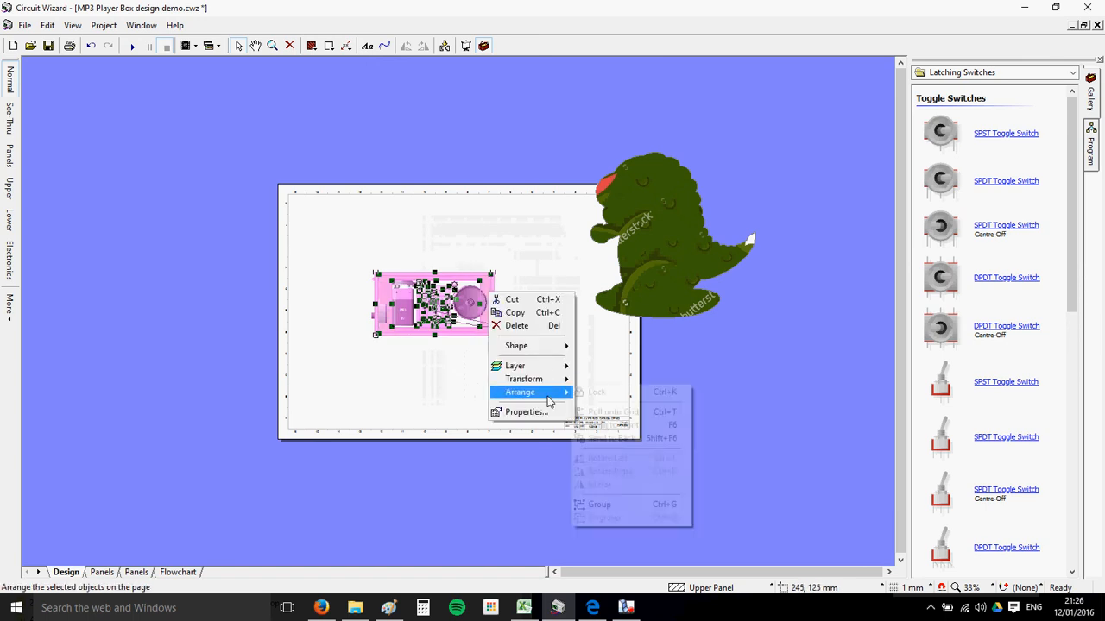
left_click(611, 506)
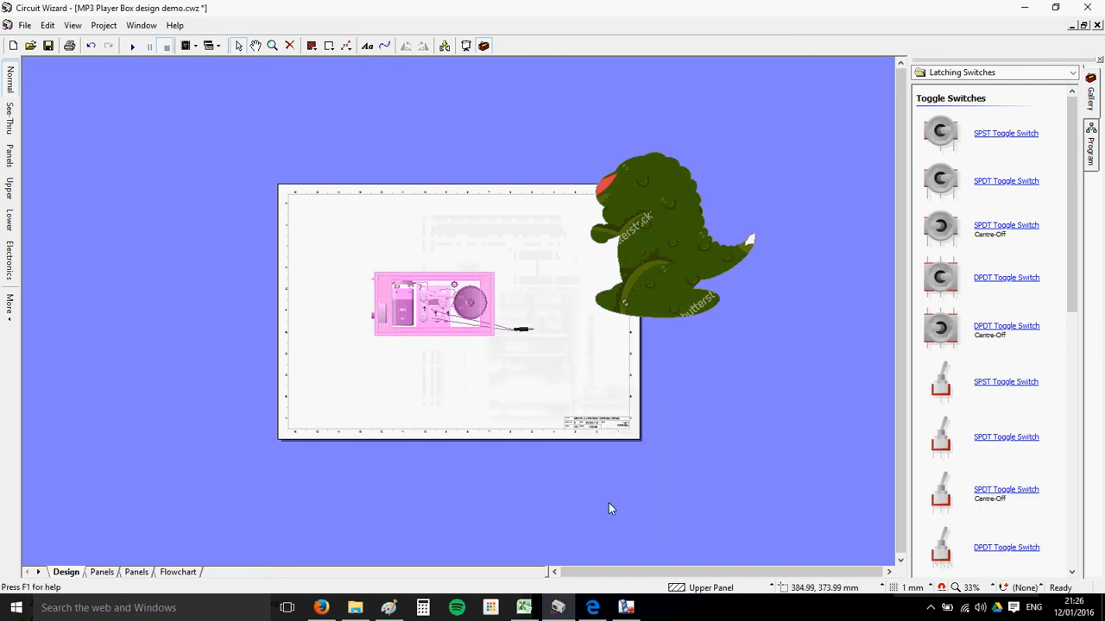
left_click(520, 313)
left_click(485, 291)
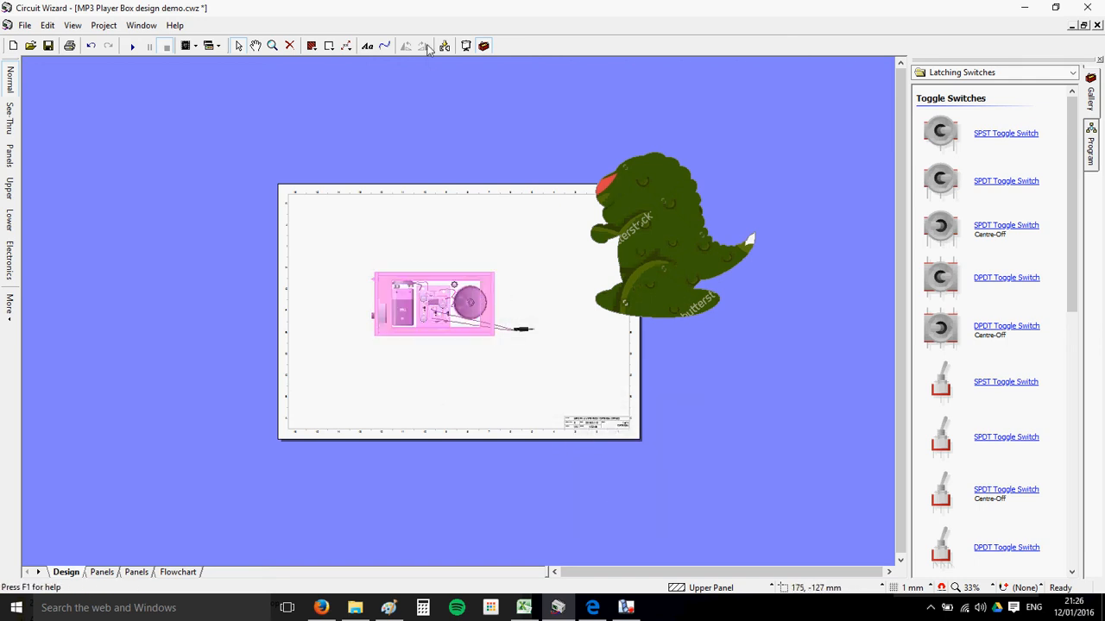
- Rotate the dinosaur panel 90° anticlockwise and place it over the box so that the box sits across its body
left_click(663, 295)
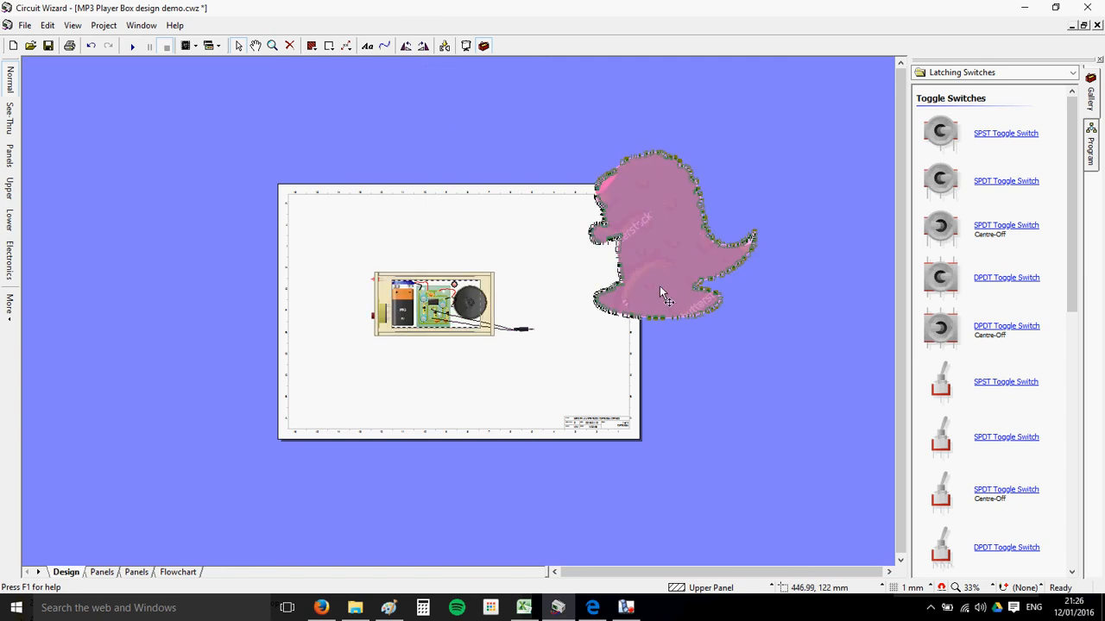
left_click(407, 47)
mouse_move(748, 123)
left_mouse_down()
mouse_move(530, 188)
mouse_move(405, 280)
mouse_move(447, 276)
mouse_move(447, 286)
left_mouse_up()
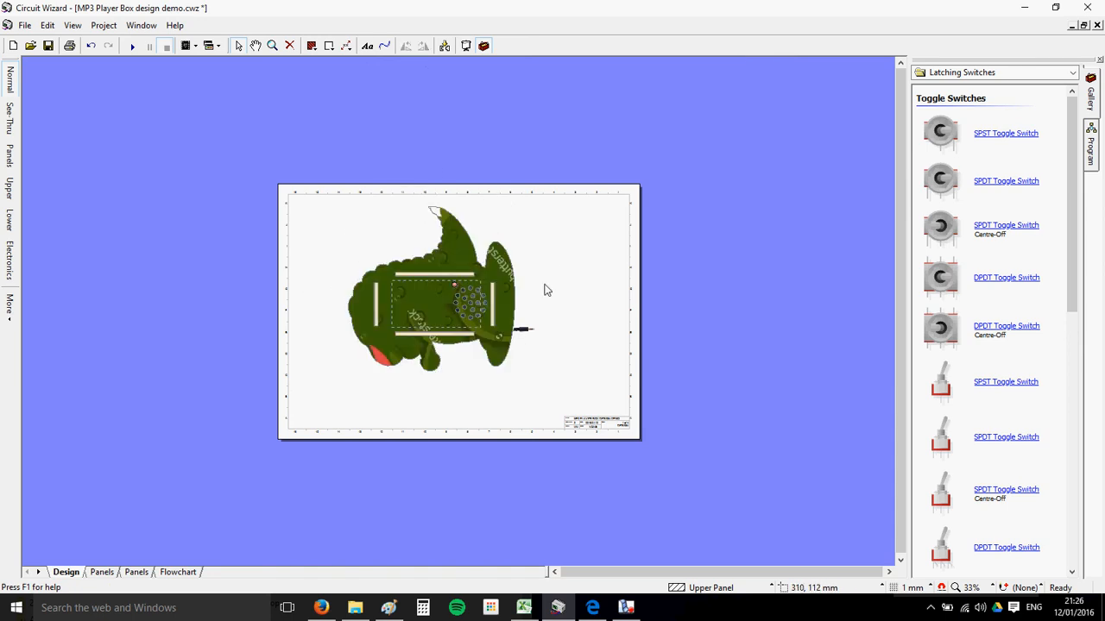
scroll(476, 314, "up", 1)
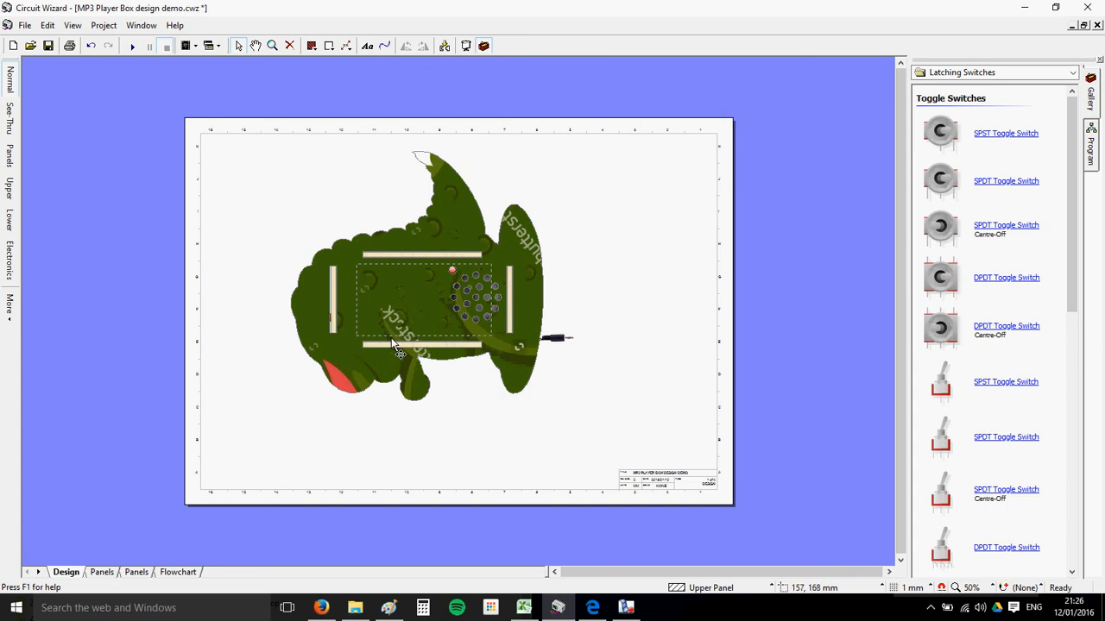
- Separate the dinosaur box design into a new sheet of flat panels with 50 mm high side panels
left_click(483, 46)
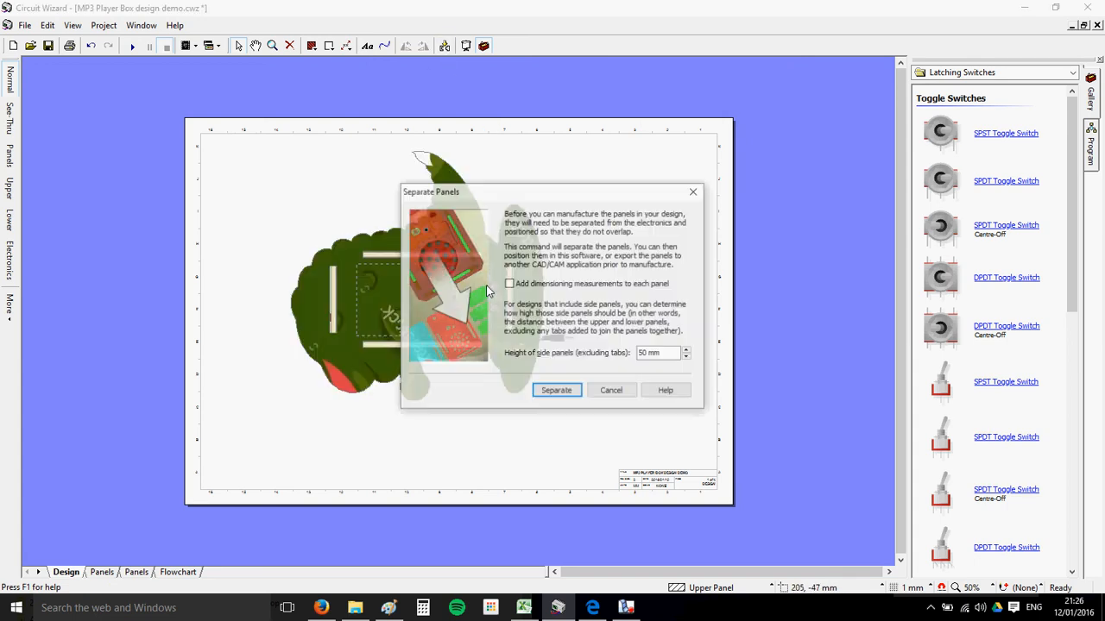
left_click(555, 389)
scroll(555, 389, "down", 1)
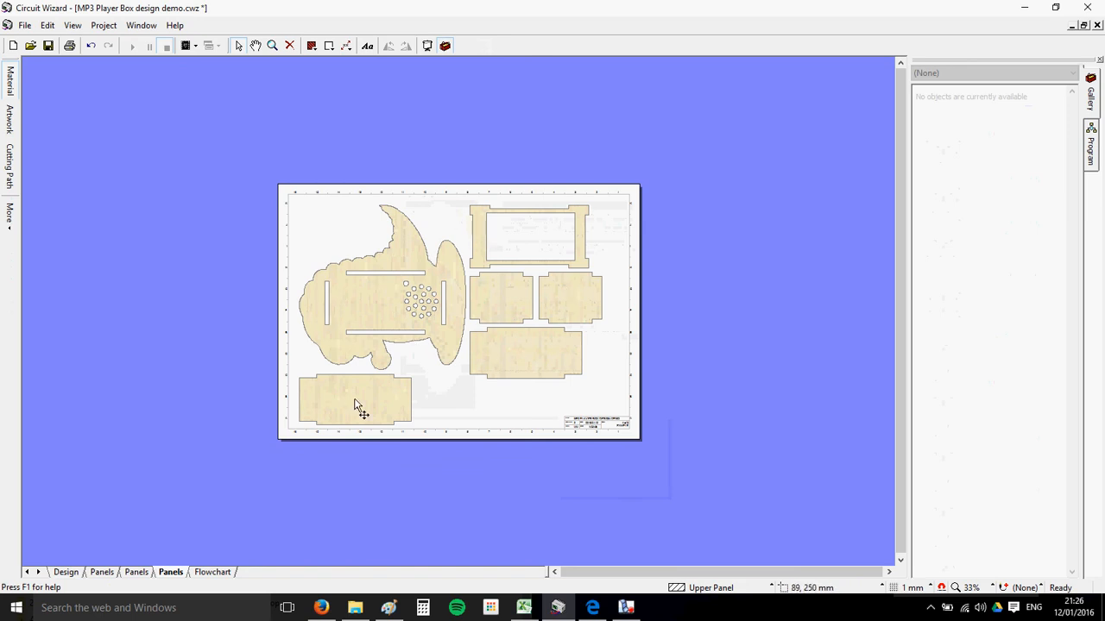
- Compare the dinosaur design with its separated panels, examine the small side panels, and look over the earlier panel sheets
left_click(67, 573)
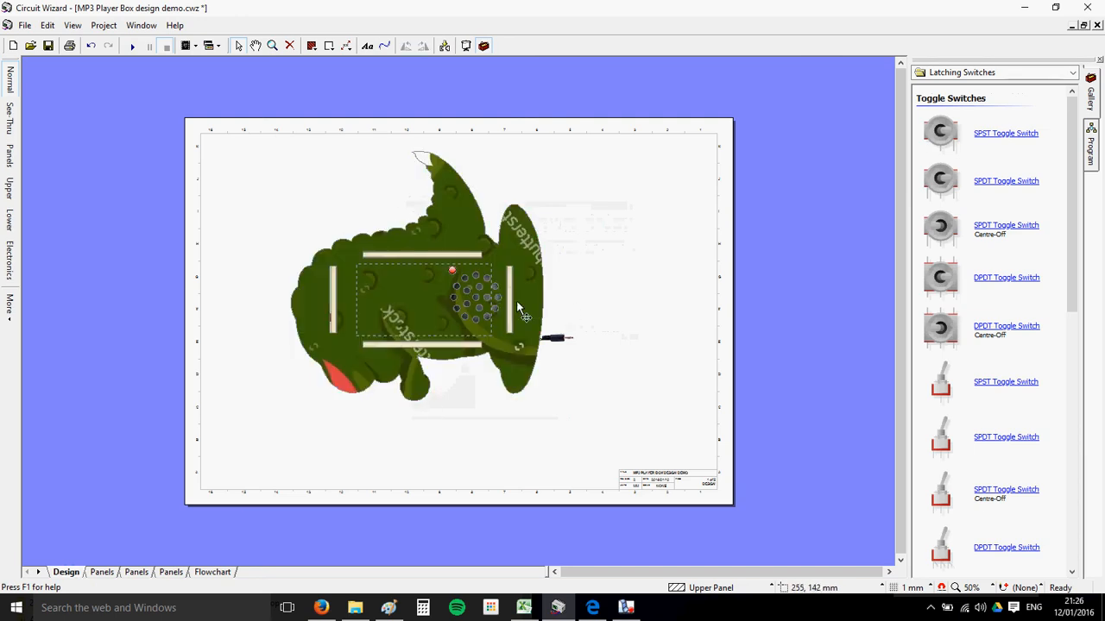
left_click(473, 220)
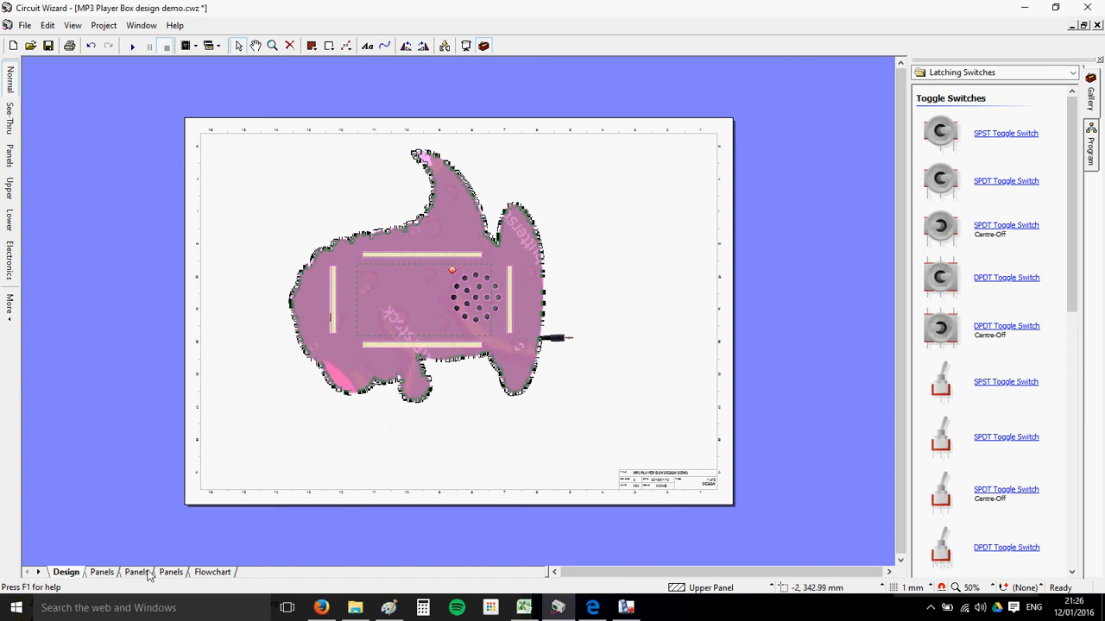
left_click(169, 571)
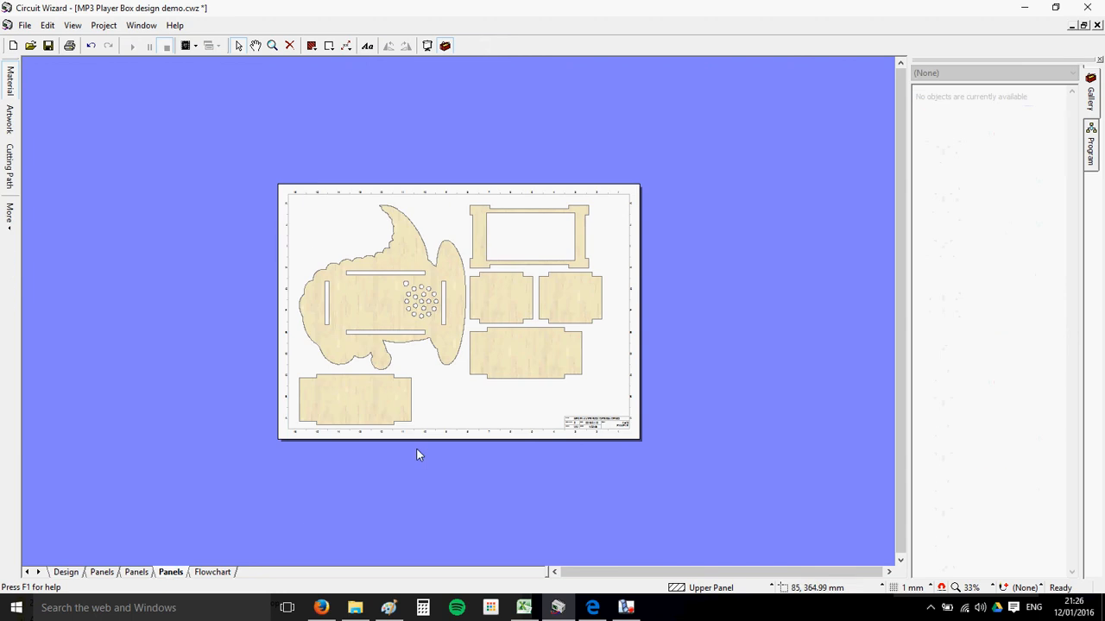
scroll(536, 294, "up", 1)
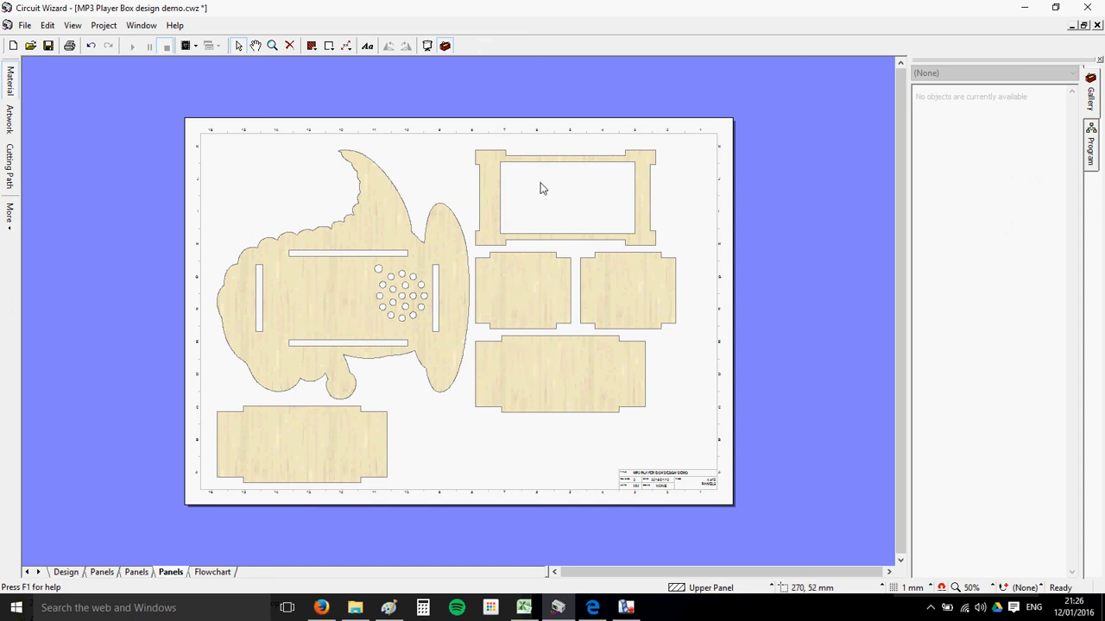
left_click(518, 296)
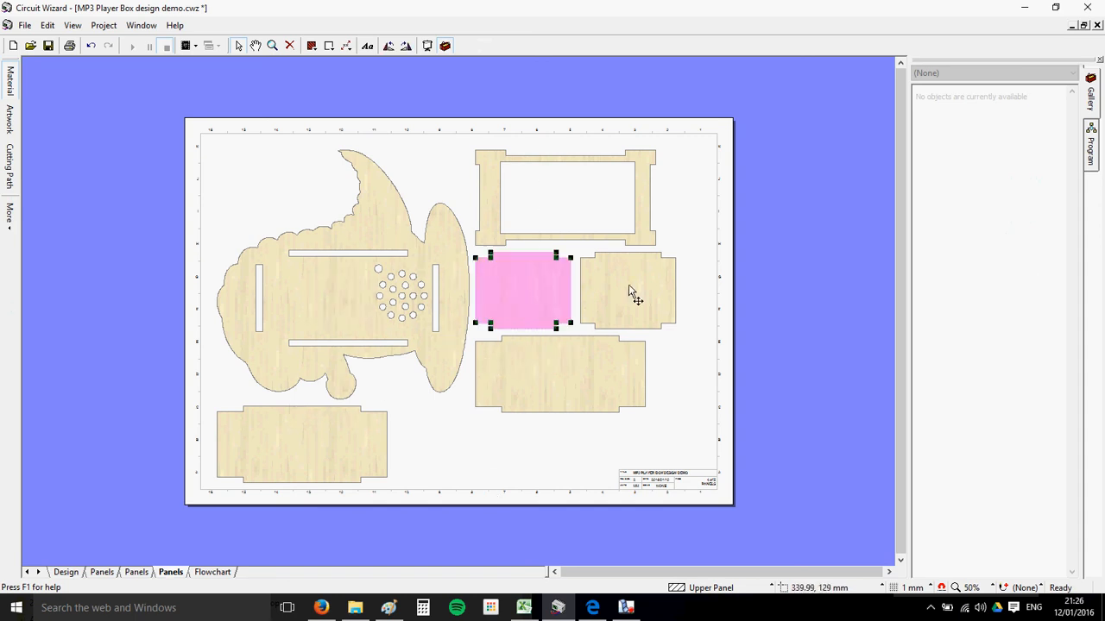
left_click(628, 284)
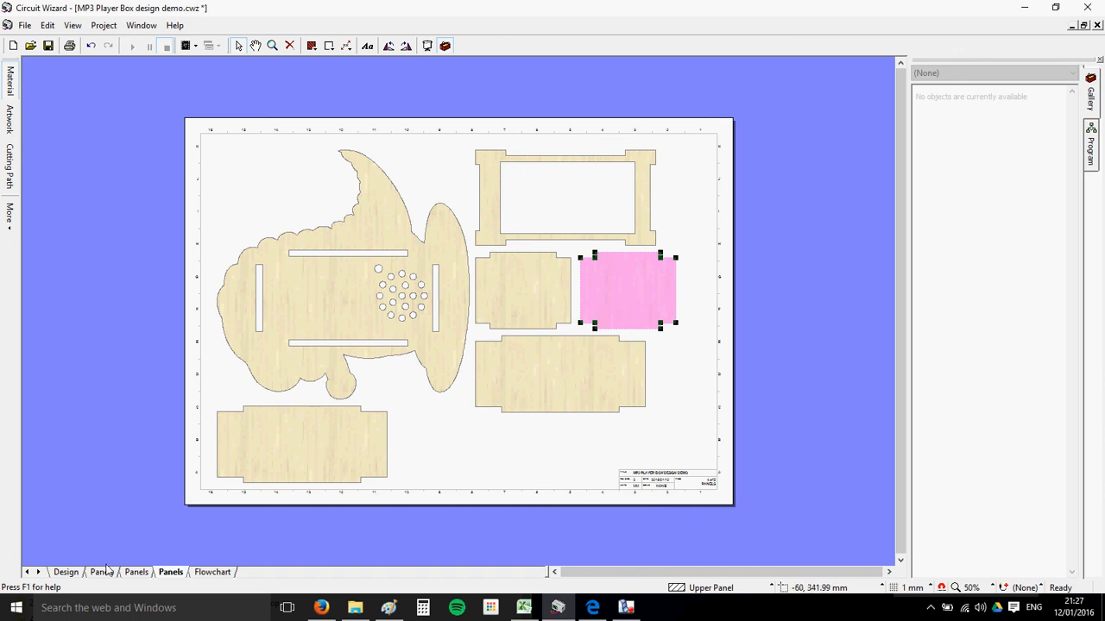
left_click(103, 572)
left_click(131, 572)
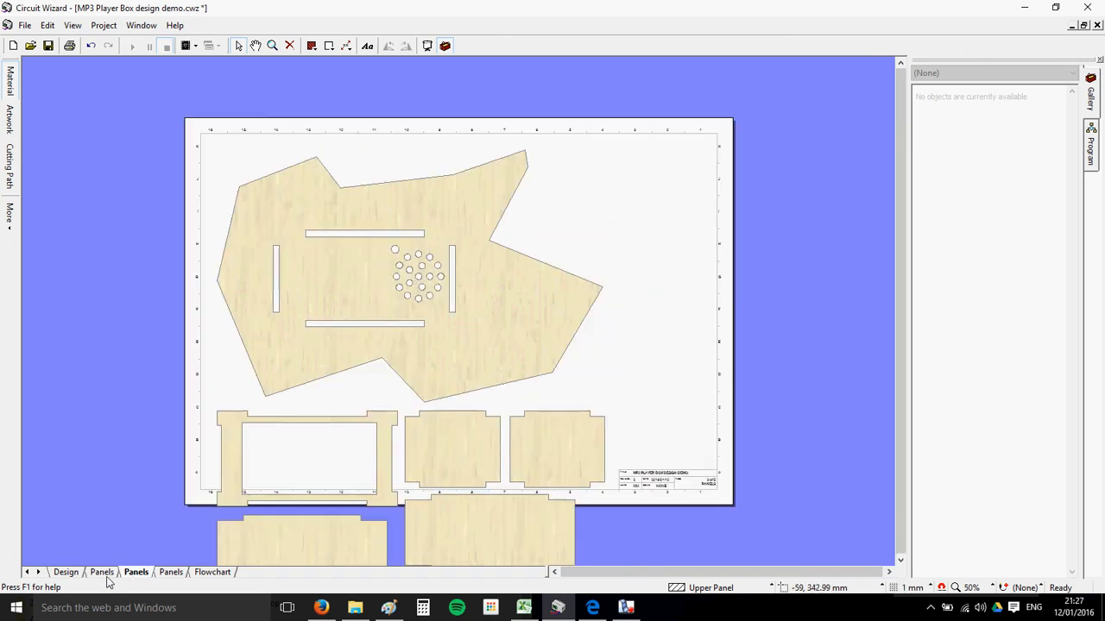
- Copy the rectangular cutout and its two small holes from the first panel sheet onto the long side panel of the curved dinosaur sheet
left_click(103, 574)
left_click(115, 470)
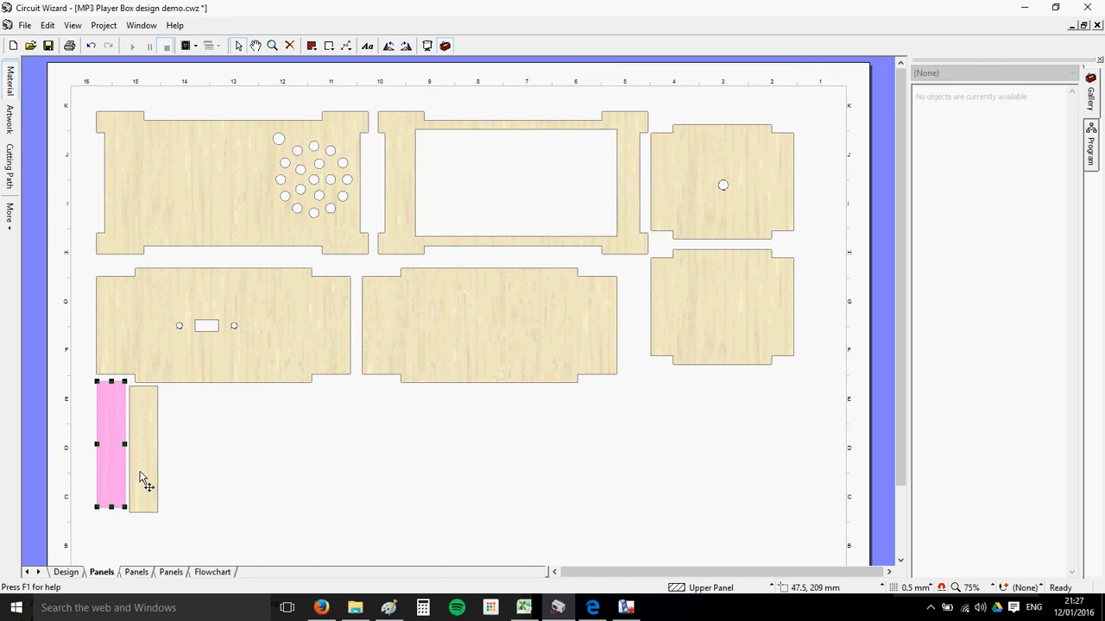
left_click(170, 321)
left_click(179, 326)
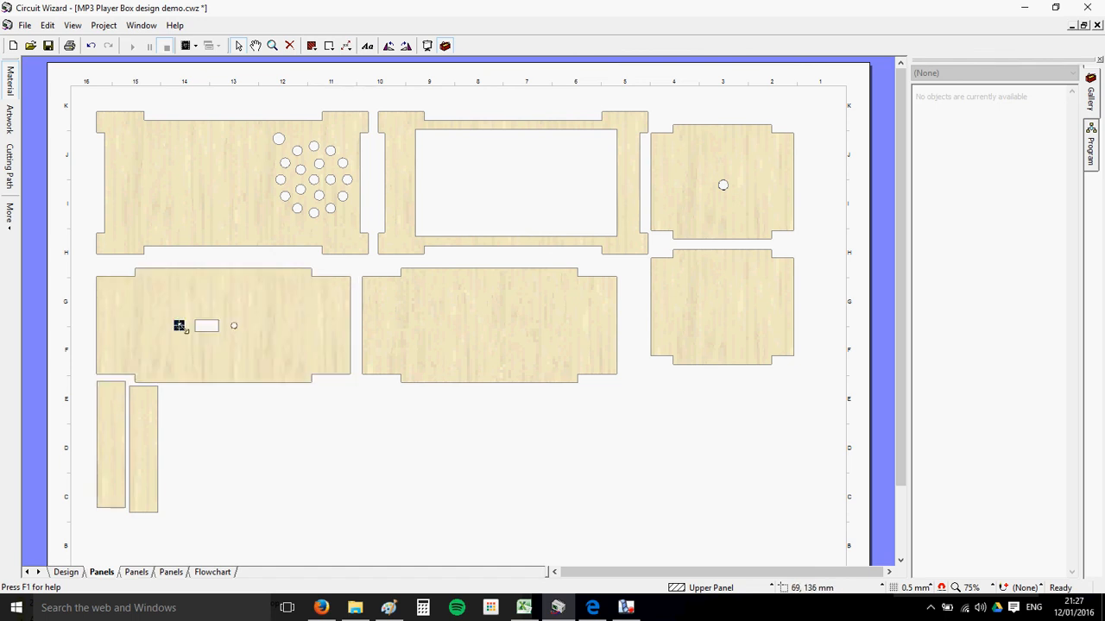
left_click(216, 332, "shift")
left_click(202, 330, "shift")
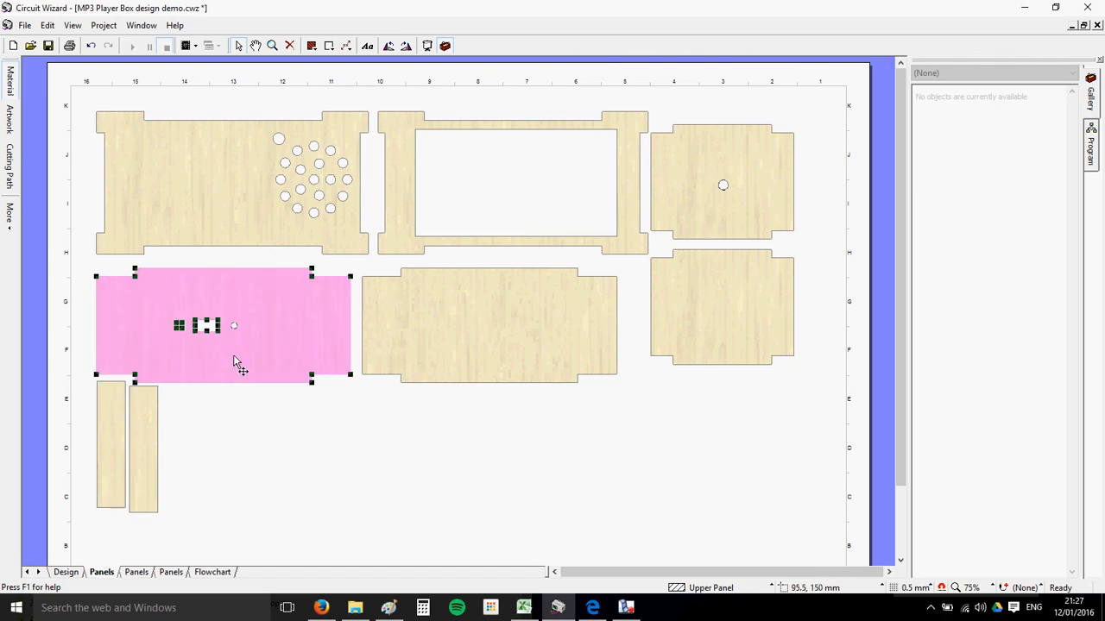
left_click(233, 355, "shift")
left_click(232, 328, "shift")
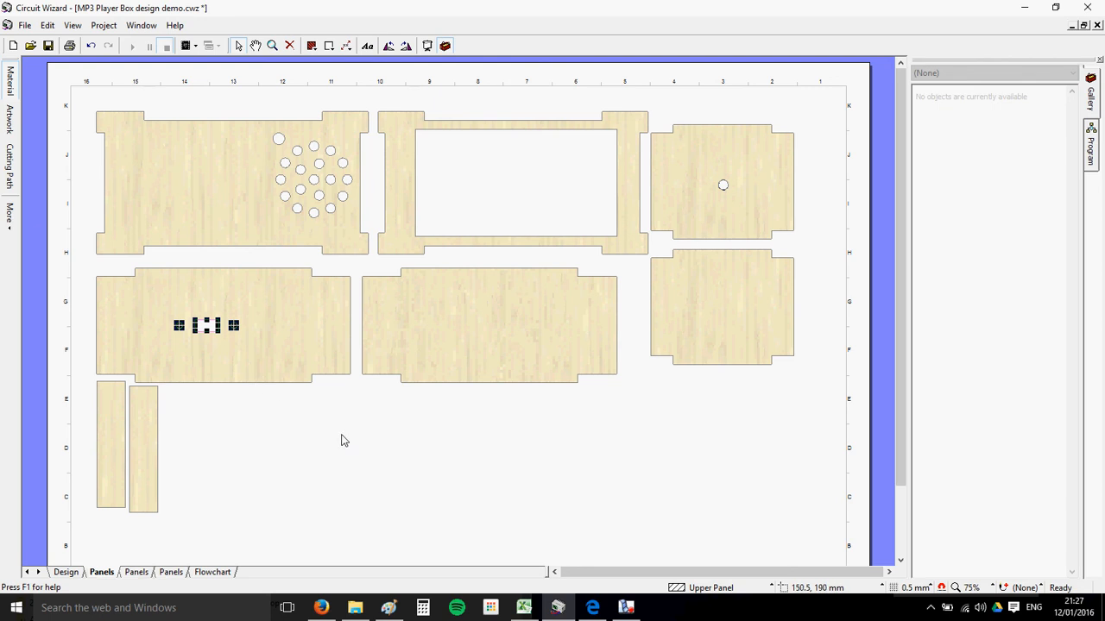
left_click(171, 572)
key("ctrl+v")
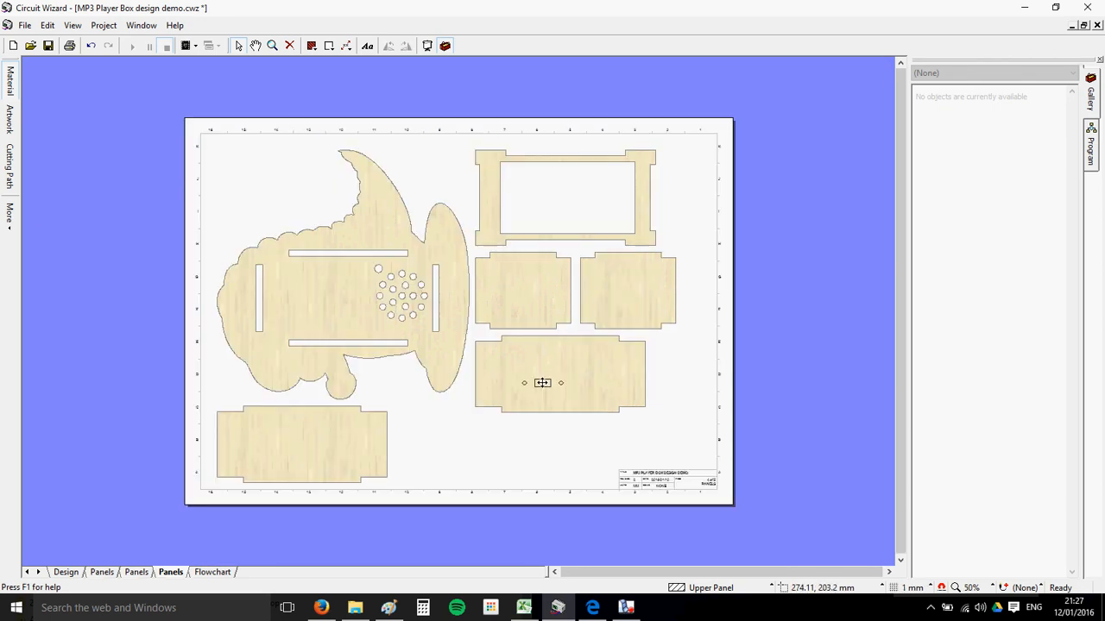
scroll(566, 373, "up", 1)
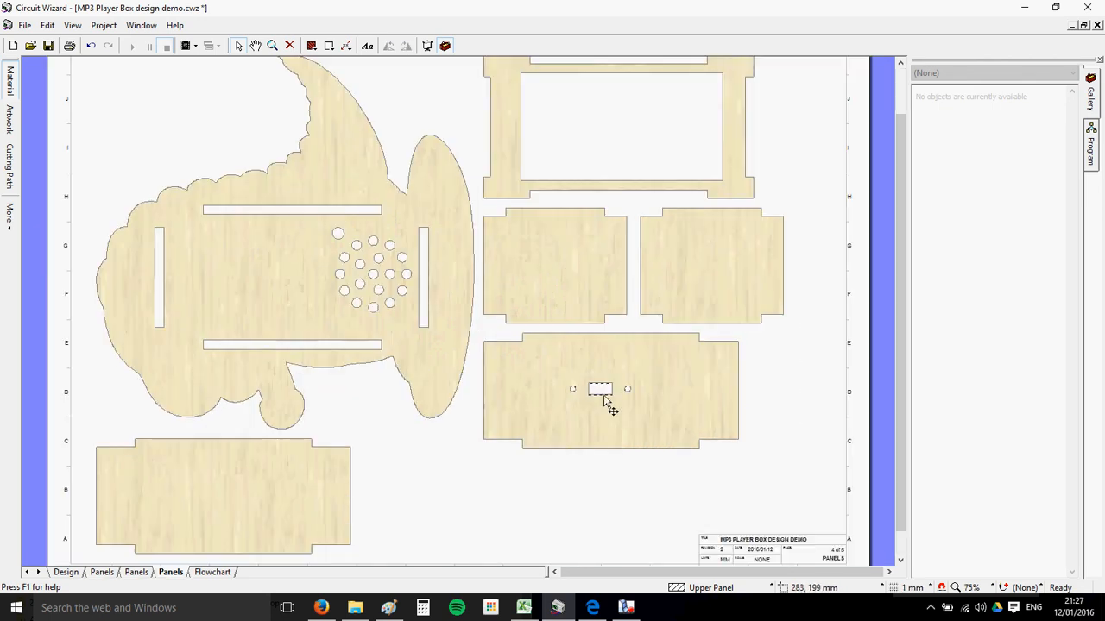
scroll(376, 402, "down", 1)
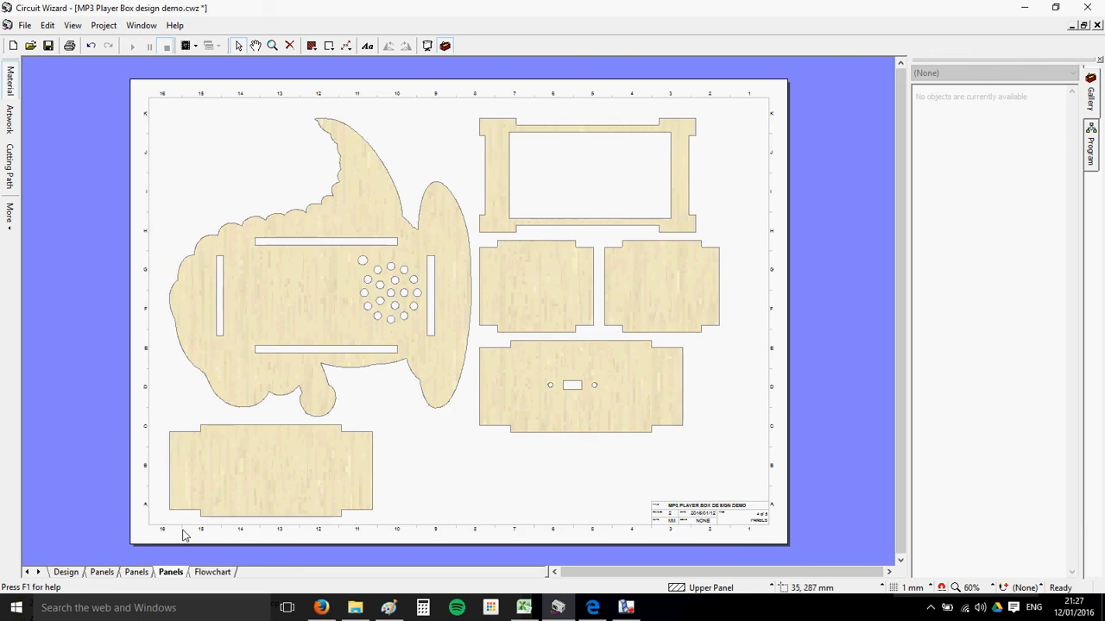
- Copy the two narrow strips from the first panel sheet into the space beside the lower plain panel on the dinosaur sheet
left_click(113, 573)
left_click(113, 411)
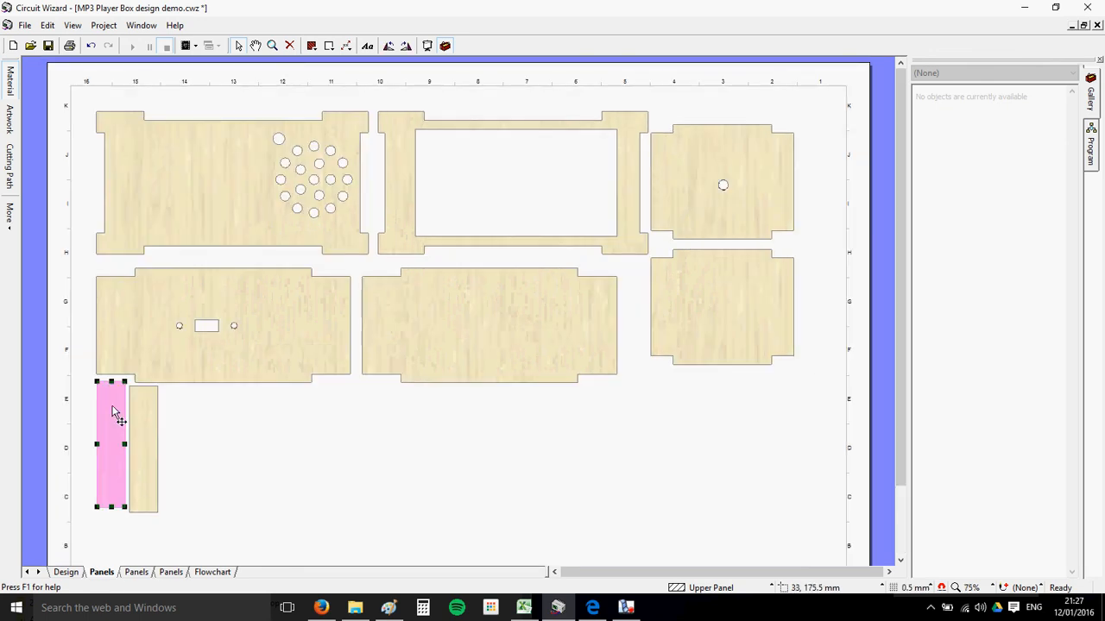
left_click(144, 435, "shift")
left_click(171, 574)
key("ctrl+v")
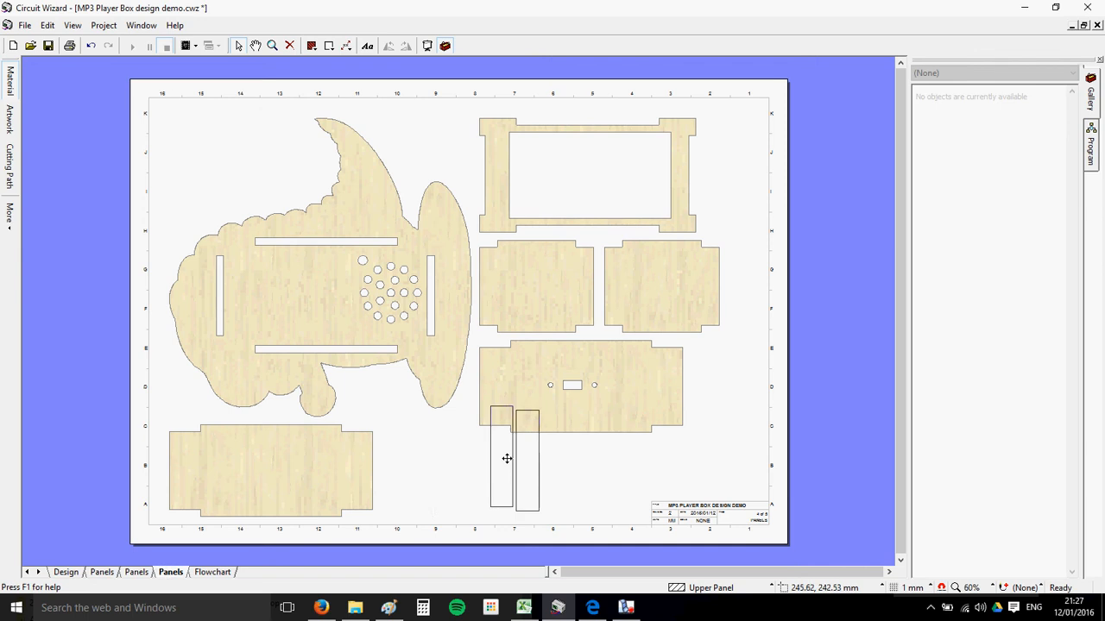
left_click(410, 462)
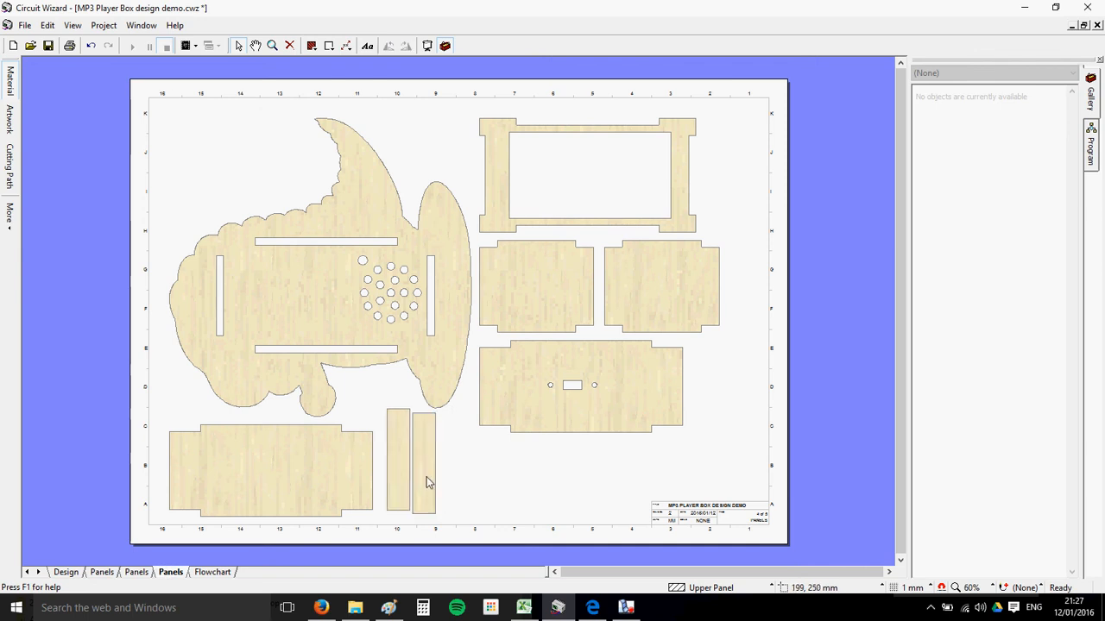
- Delete the two earlier panel pages, leaving only the sheet with the curved dinosaur panel
right_click(136, 573)
left_click(164, 532)
right_click(97, 572)
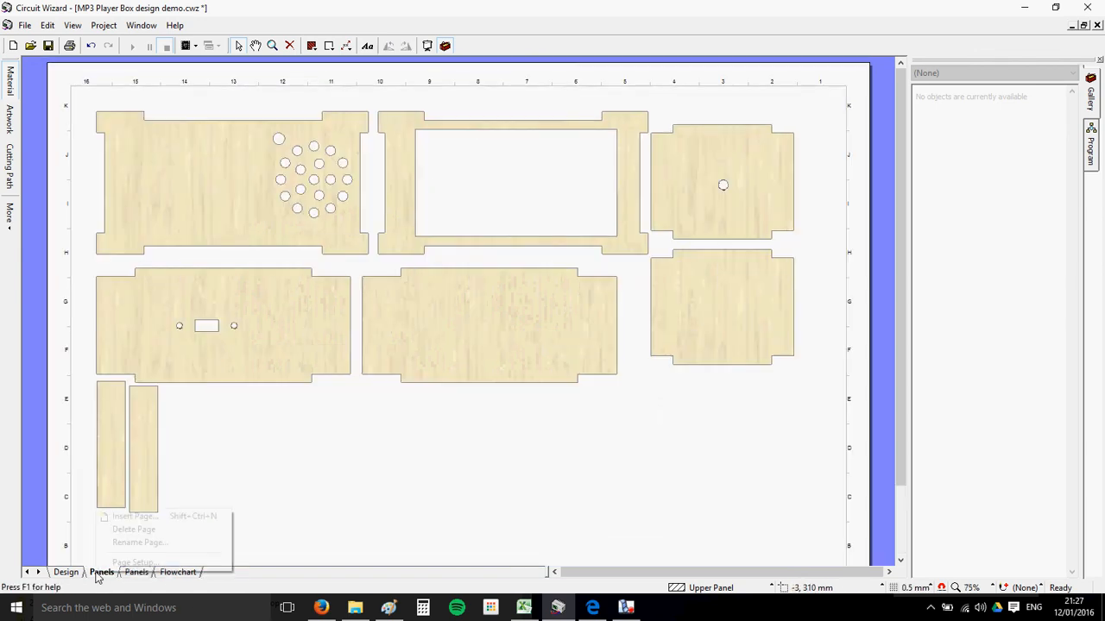
left_click(119, 529)
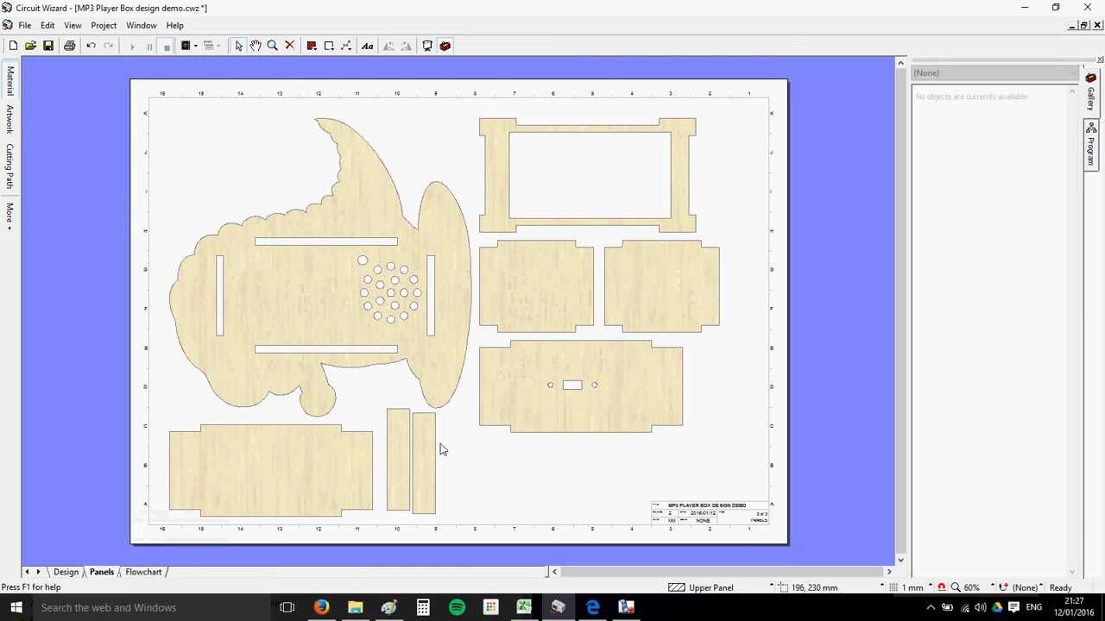
- Move one narrow strip beside the frame panel, and shift the dinosaur panel and the plain panel beneath it slightly upwards
left_click_drag(428, 489, 716, 204)
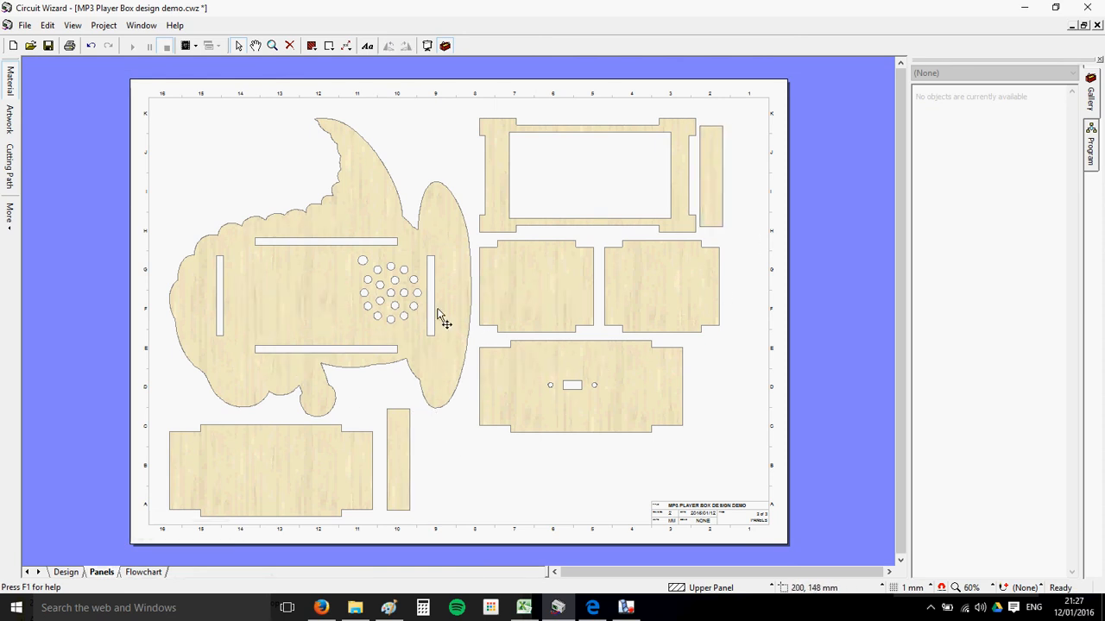
mouse_move(341, 315)
left_mouse_down()
mouse_move(348, 272)
mouse_move(348, 313)
left_mouse_up()
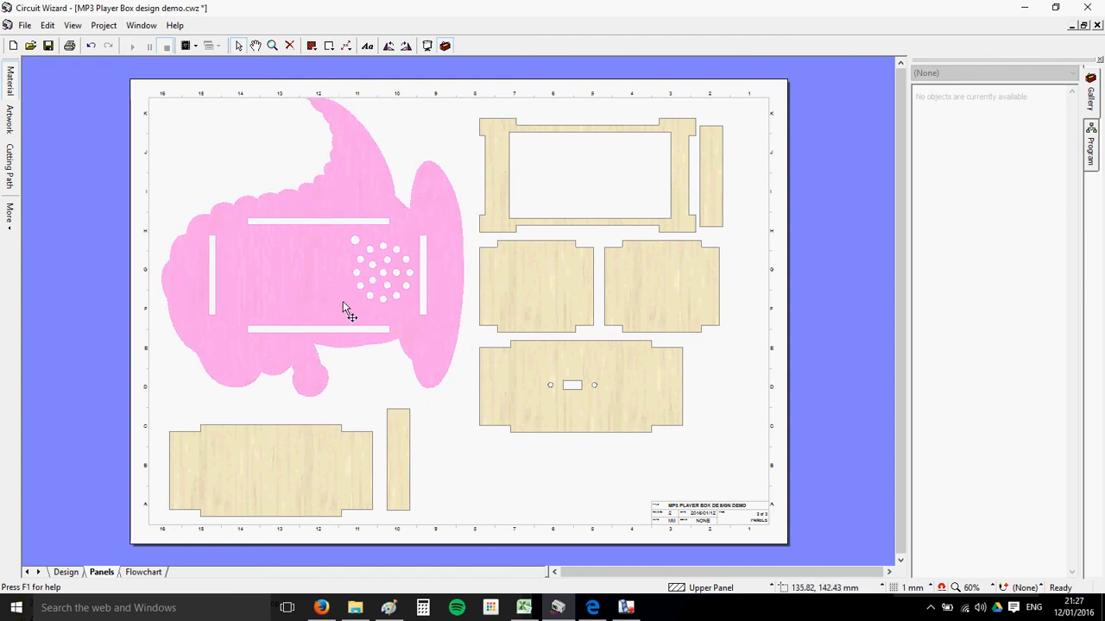
left_click(303, 455)
left_click_drag(304, 455, 302, 444)
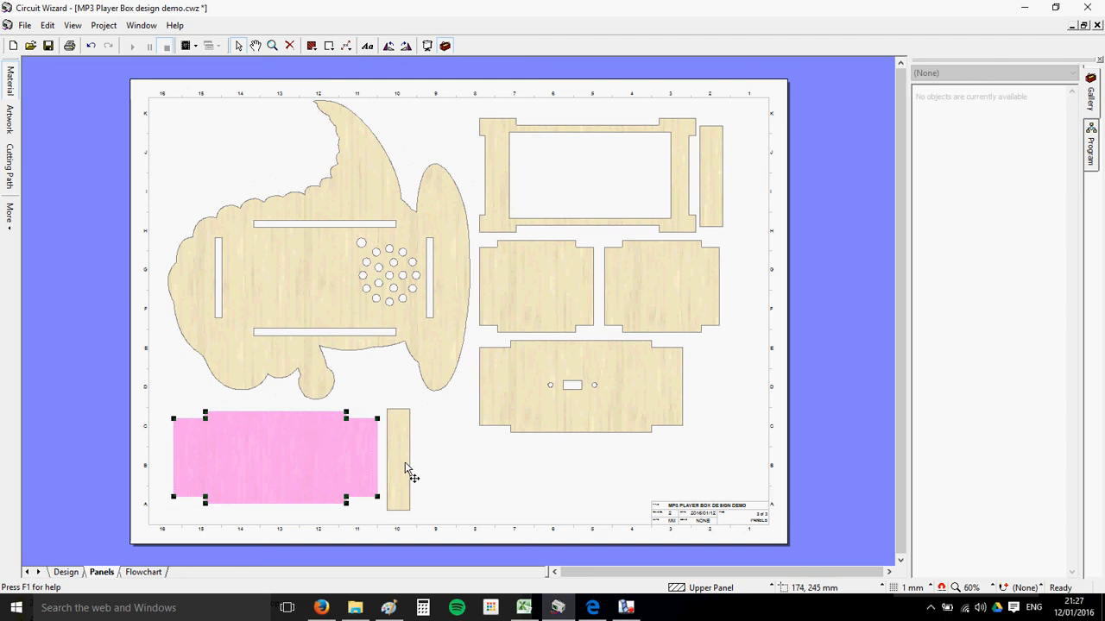
- Rotate both narrow strips 90° so they lie horizontally and stack them in the free area above the dinosaur's back
left_click_drag(406, 464, 254, 179)
left_click(406, 46)
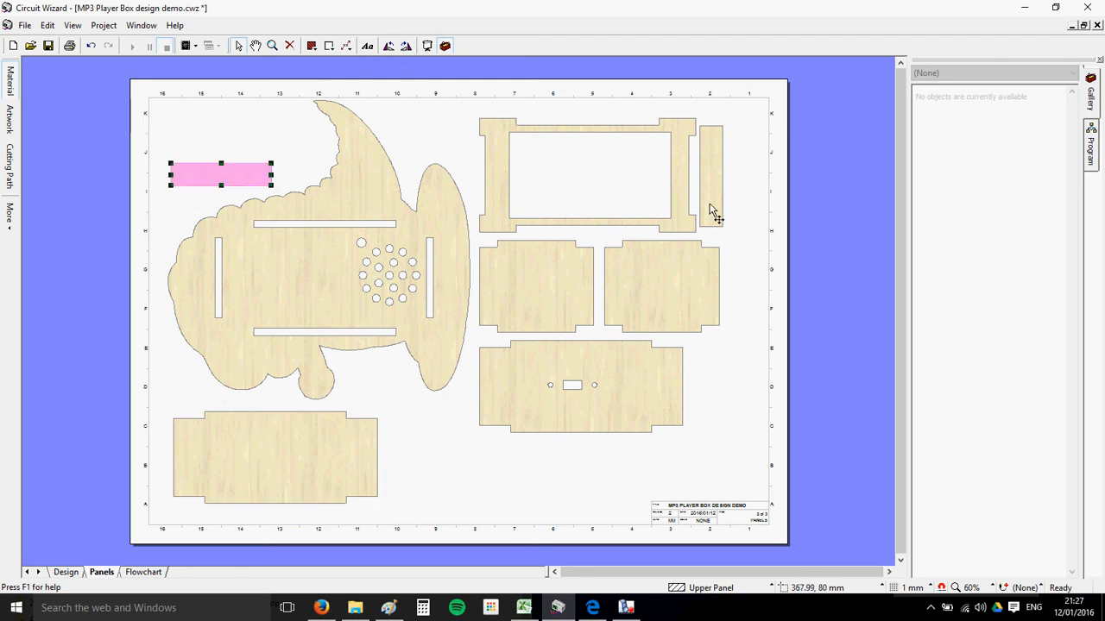
left_click(719, 202)
left_click(388, 46)
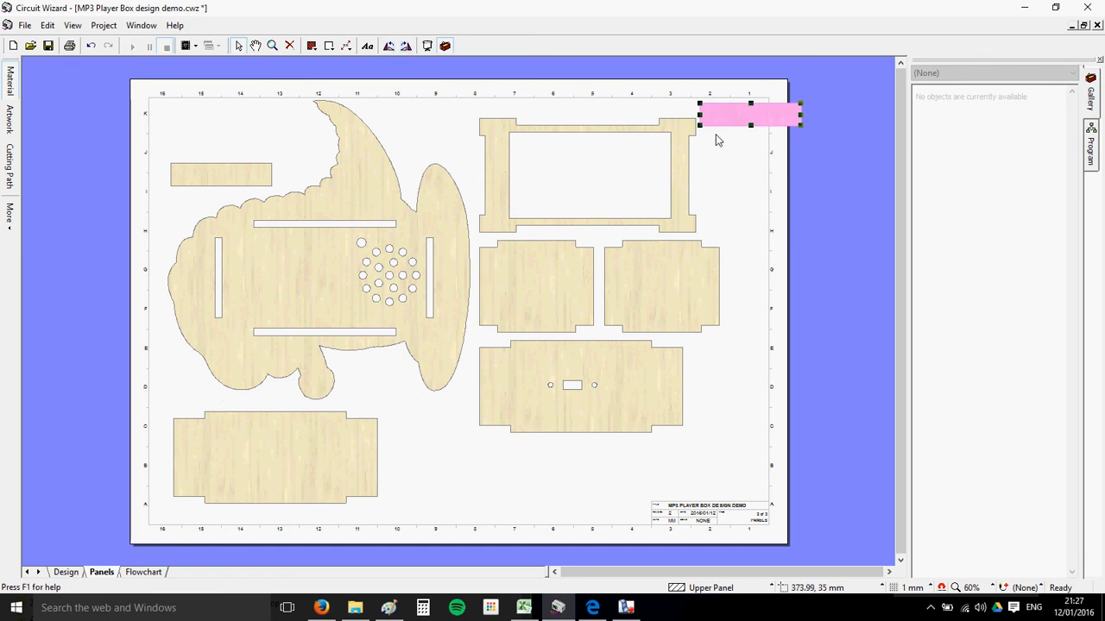
left_click_drag(732, 117, 577, 157)
left_click(722, 185)
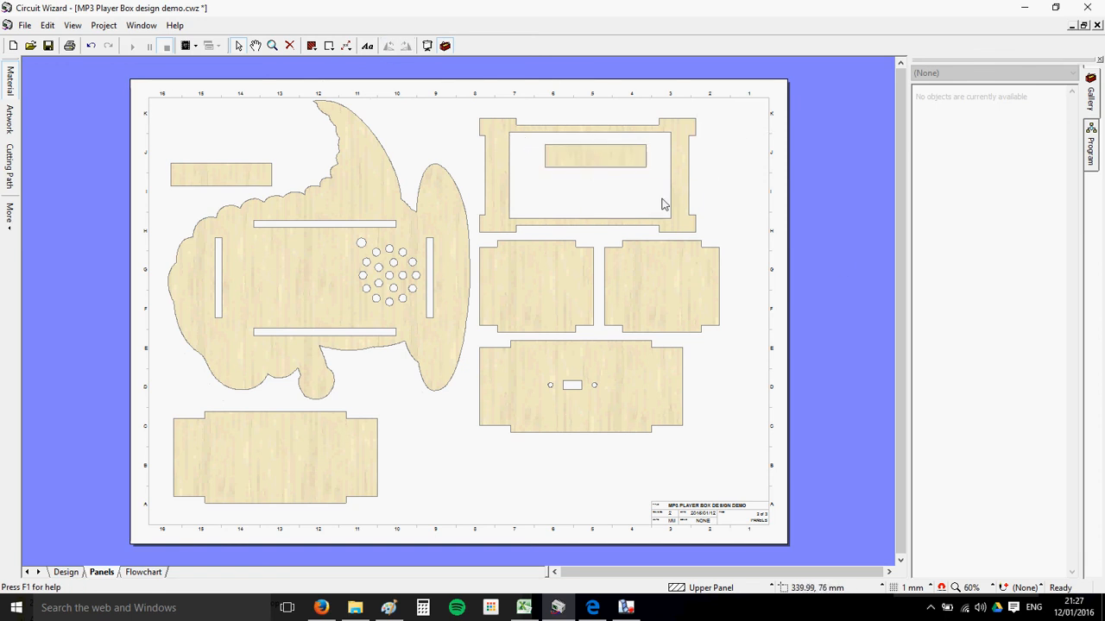
left_click_drag(597, 163, 227, 155)
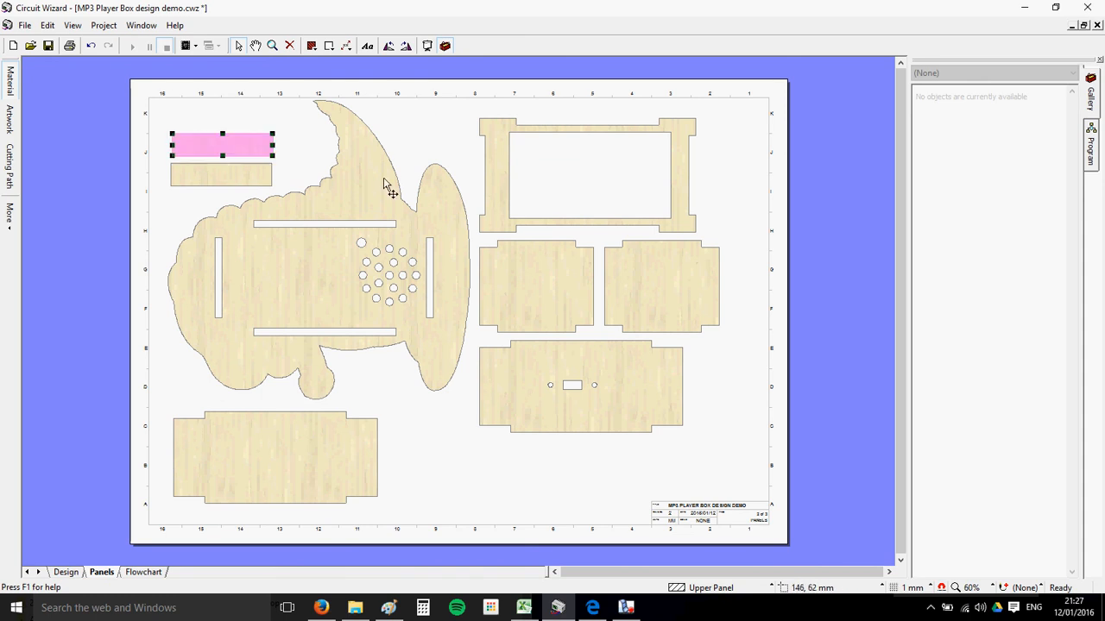
- Nest the frame panel and the four side panels closer to the dinosaur panel, and save the document
left_click(601, 213)
left_click_drag(496, 224, 489, 217)
left_click_drag(526, 281, 521, 273)
left_click_drag(649, 286, 639, 283)
left_click_drag(632, 402, 622, 389)
left_click_drag(335, 478, 423, 463)
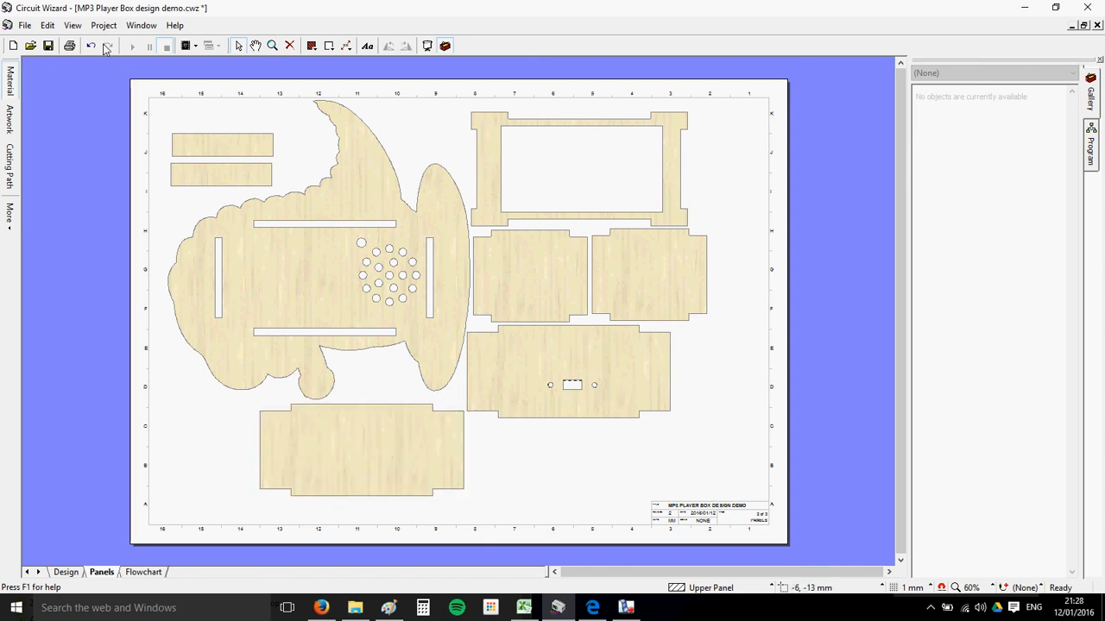
left_click(49, 46)
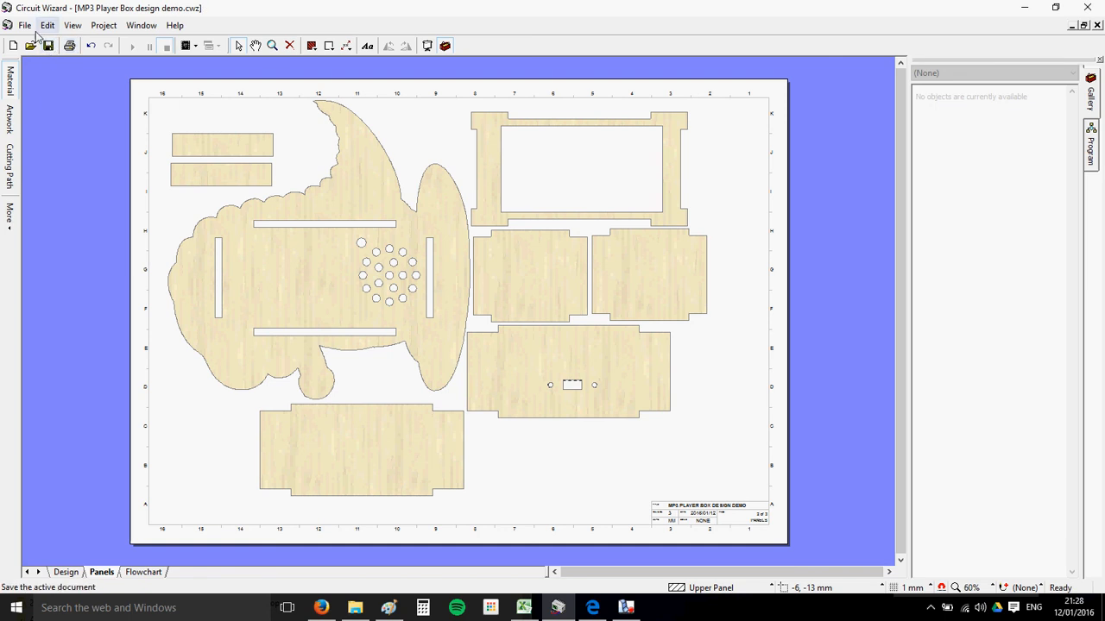
- Prepare a DXF export of the Panels and Drill Holes layers with units set to millimetres, and close it without exporting
left_click(25, 26)
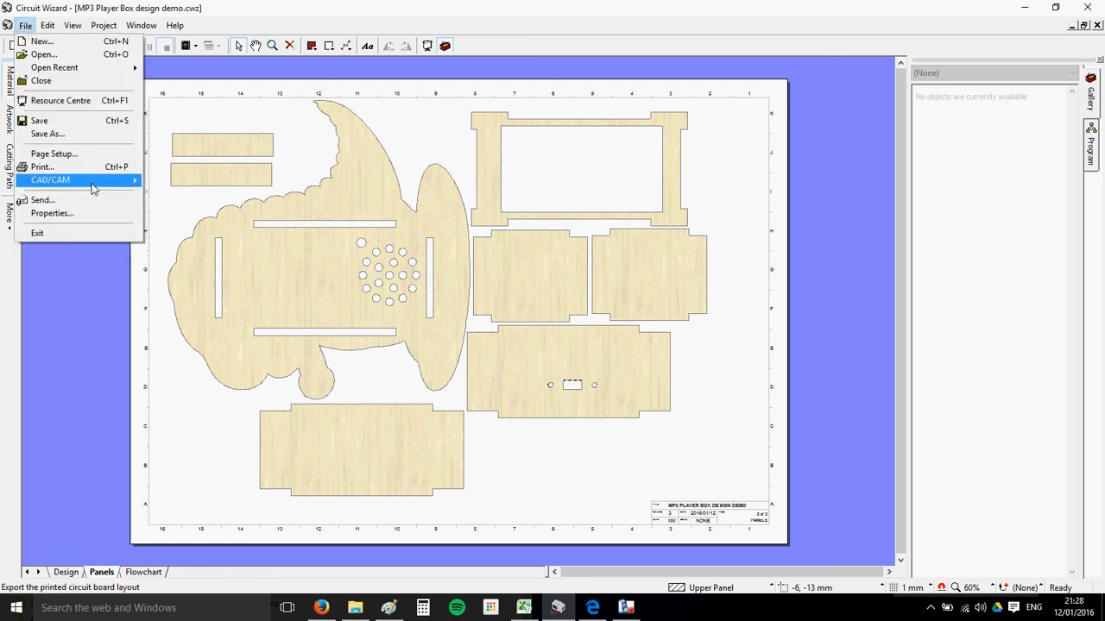
mouse_move(93, 188)
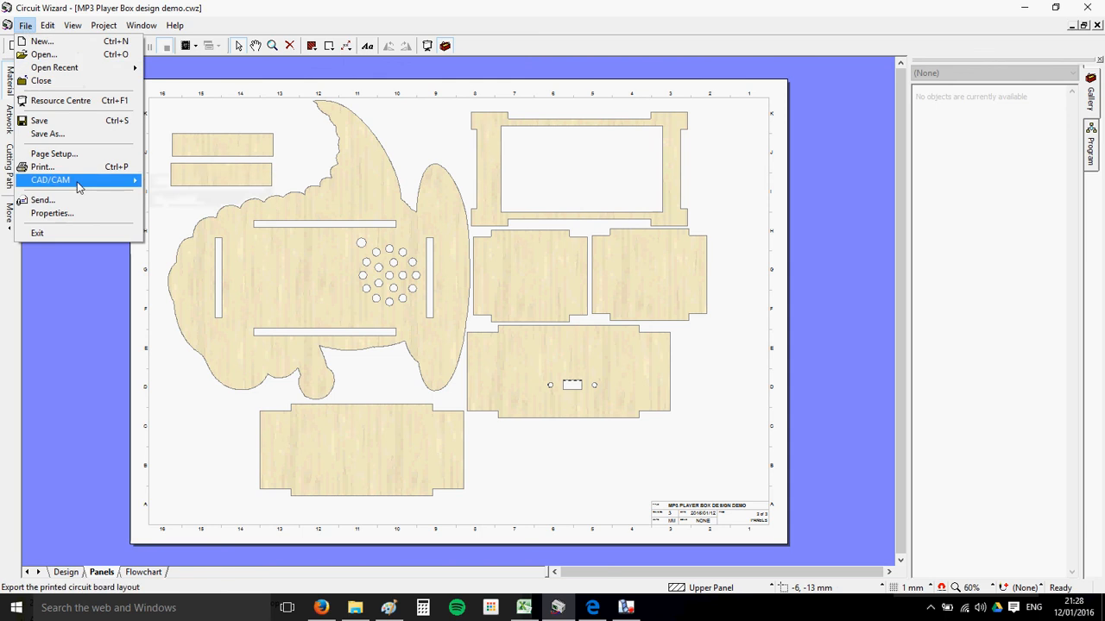
left_click(208, 204)
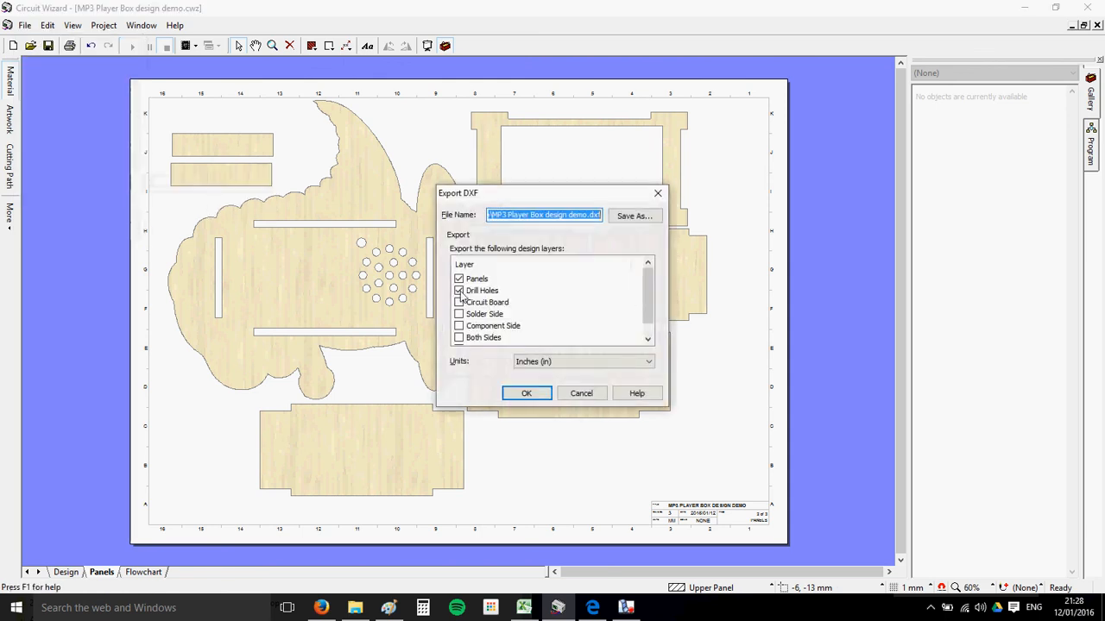
mouse_move(646, 293)
left_mouse_down()
mouse_move(647, 326)
mouse_move(653, 278)
left_mouse_up()
left_click(591, 369)
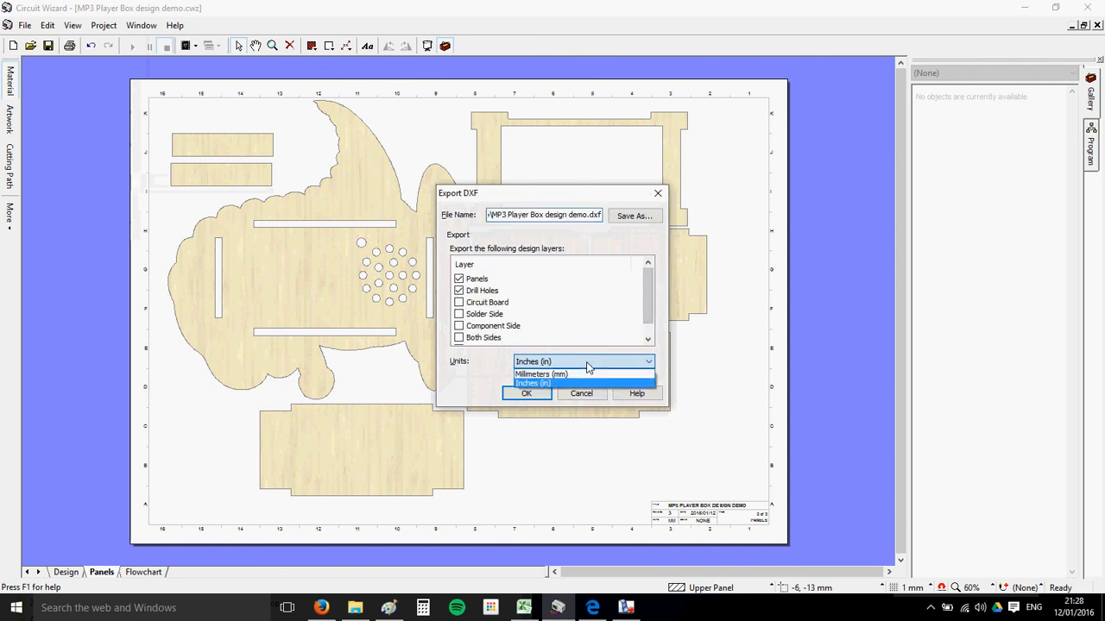
left_click(592, 378)
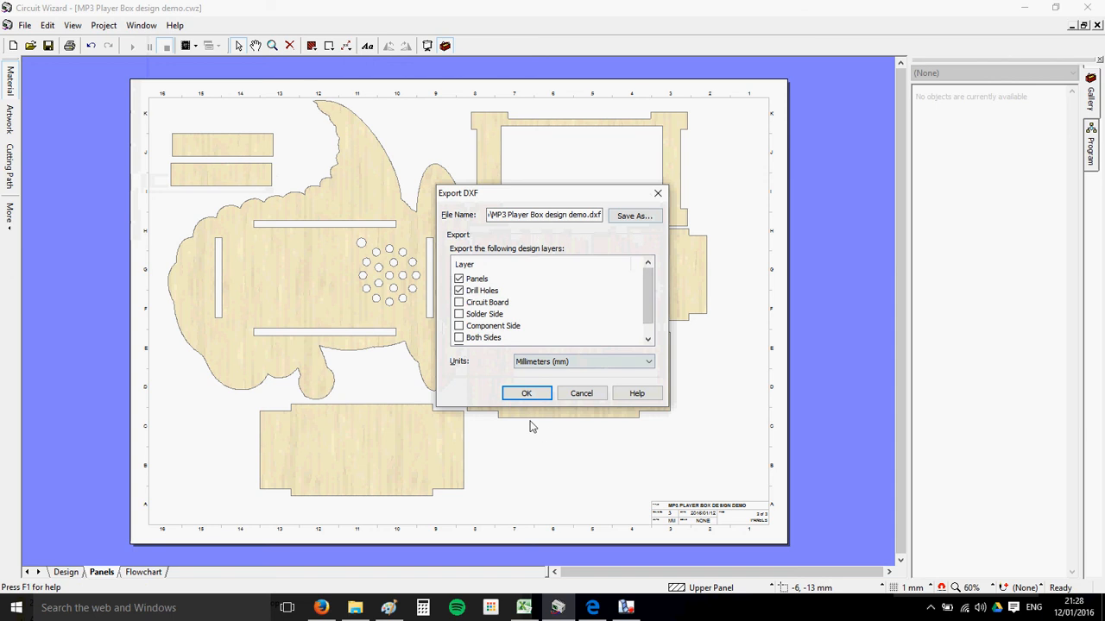
left_click(582, 394)
left_click(626, 608)
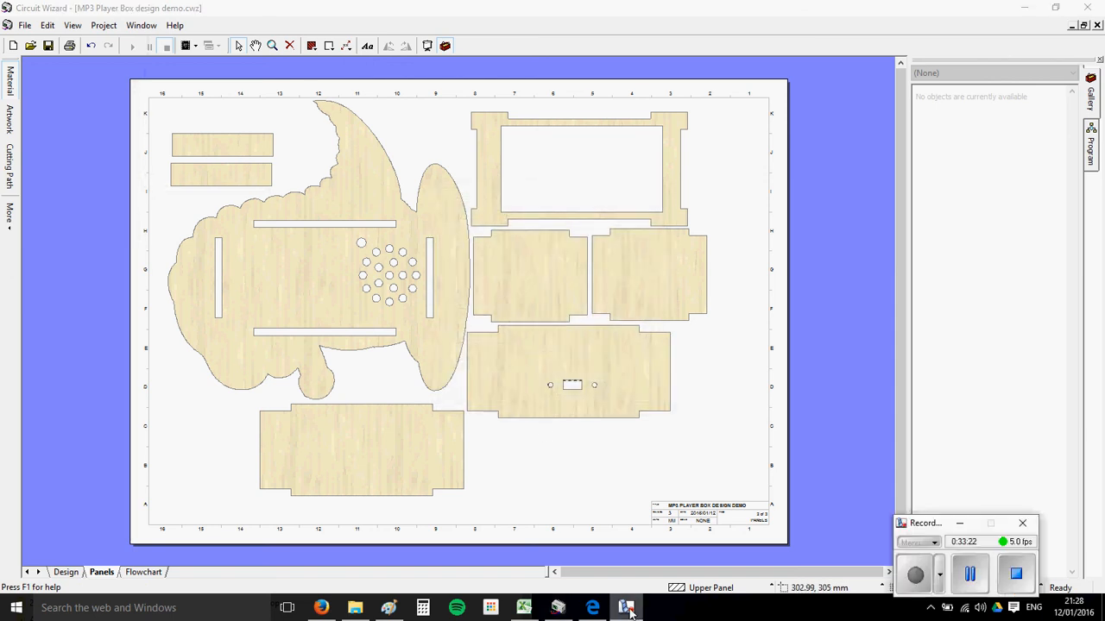